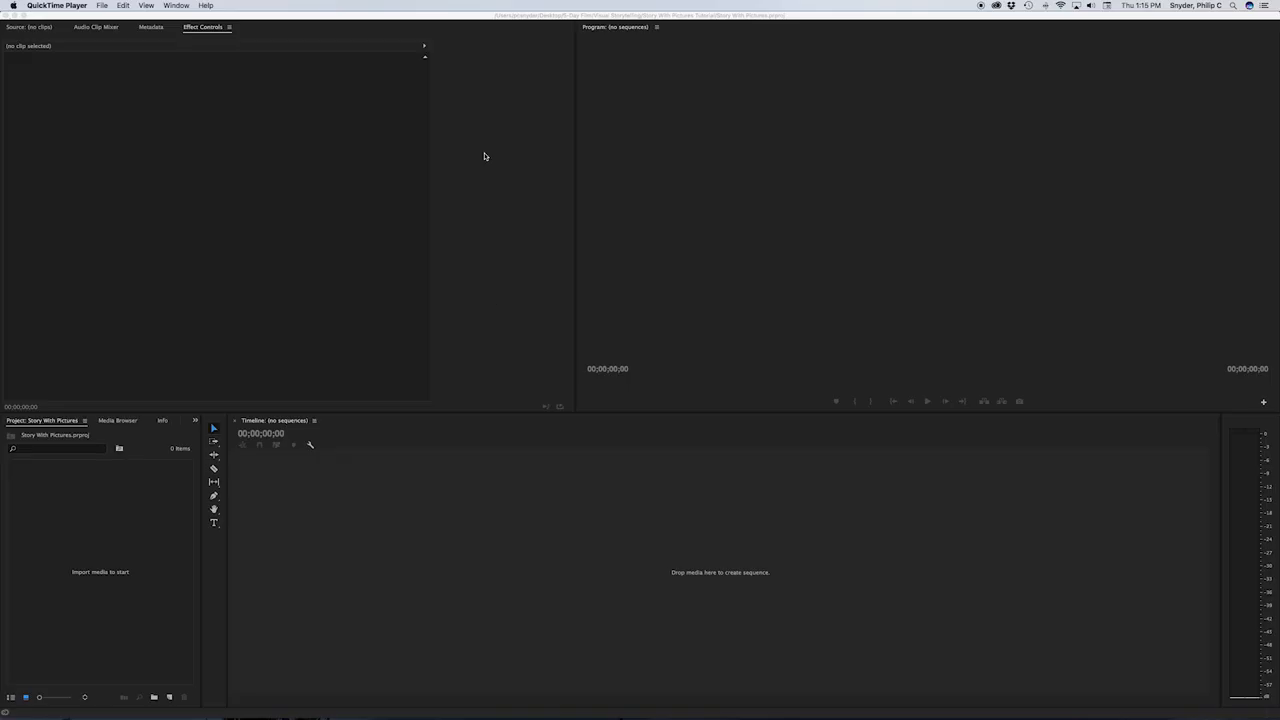
# Step: Import music bed.aif, Narr.aac, the NightClub MP4 video and the Stills folder, and check the contents of the Stills bin
pyautogui.click(530, 136)
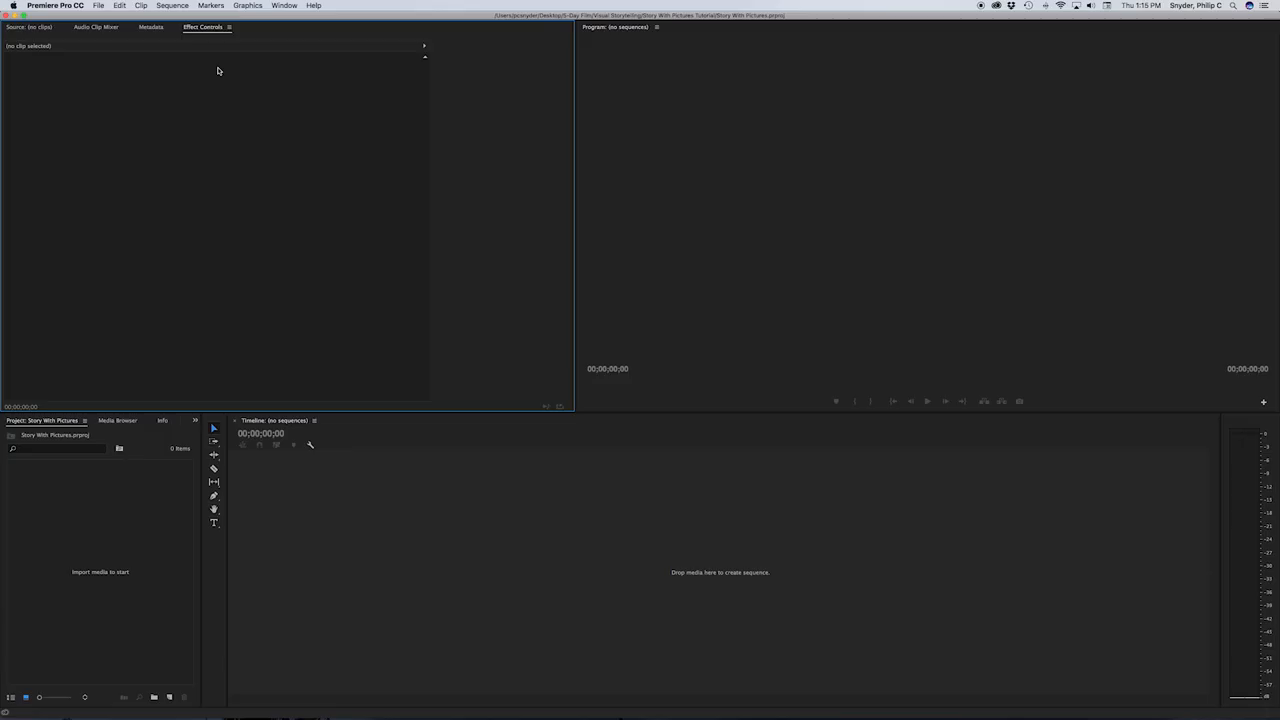
pyautogui.press('super+i')
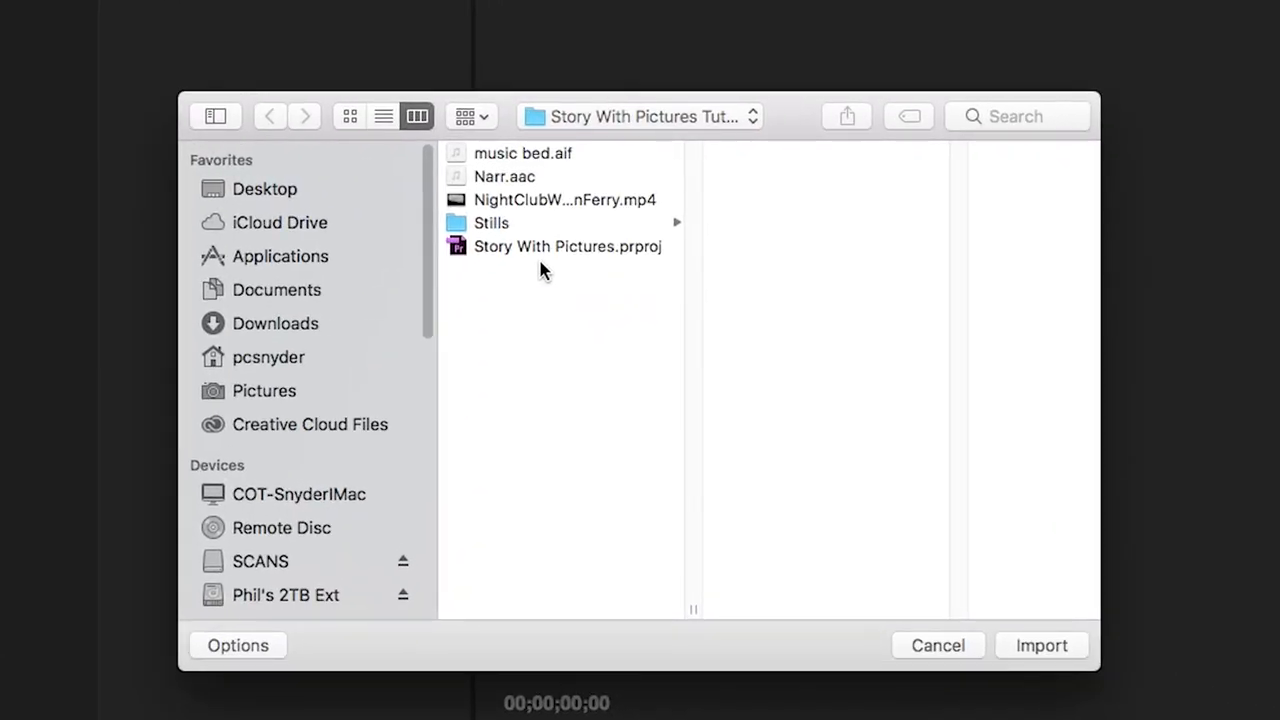
pyautogui.moveTo(501, 223); pyautogui.dragTo(500, 169)
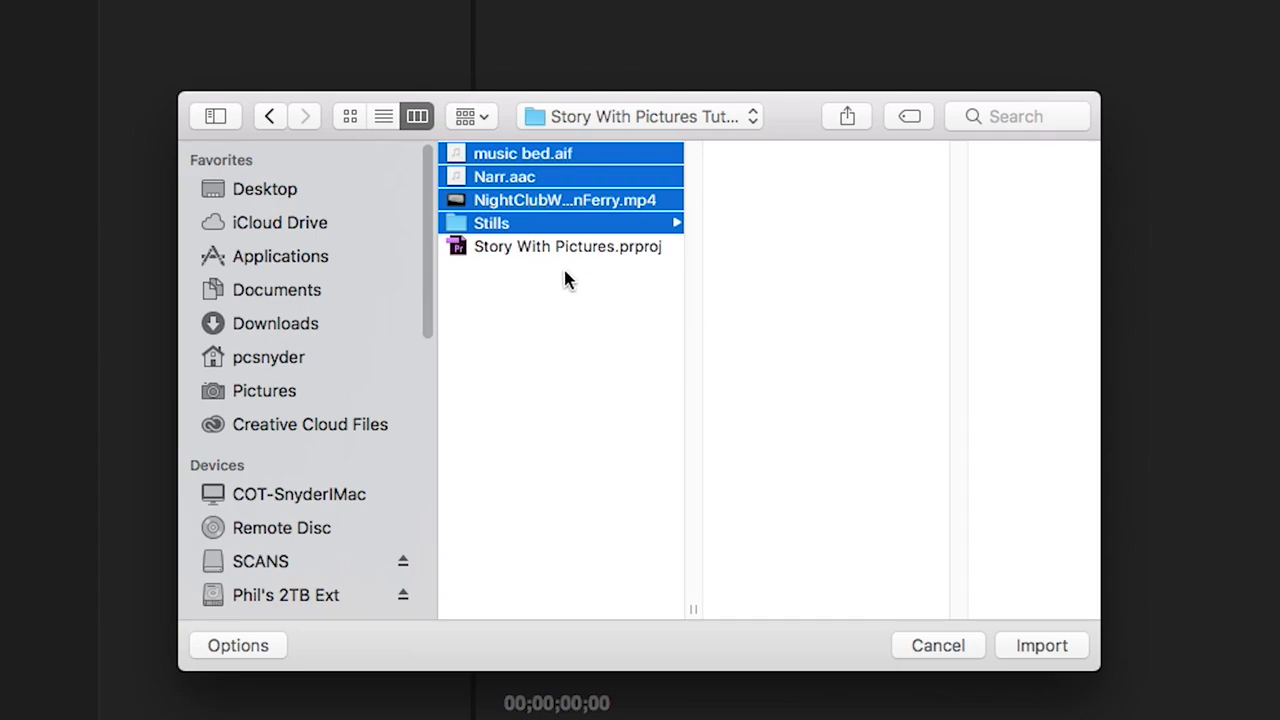
pyautogui.click(1041, 646)
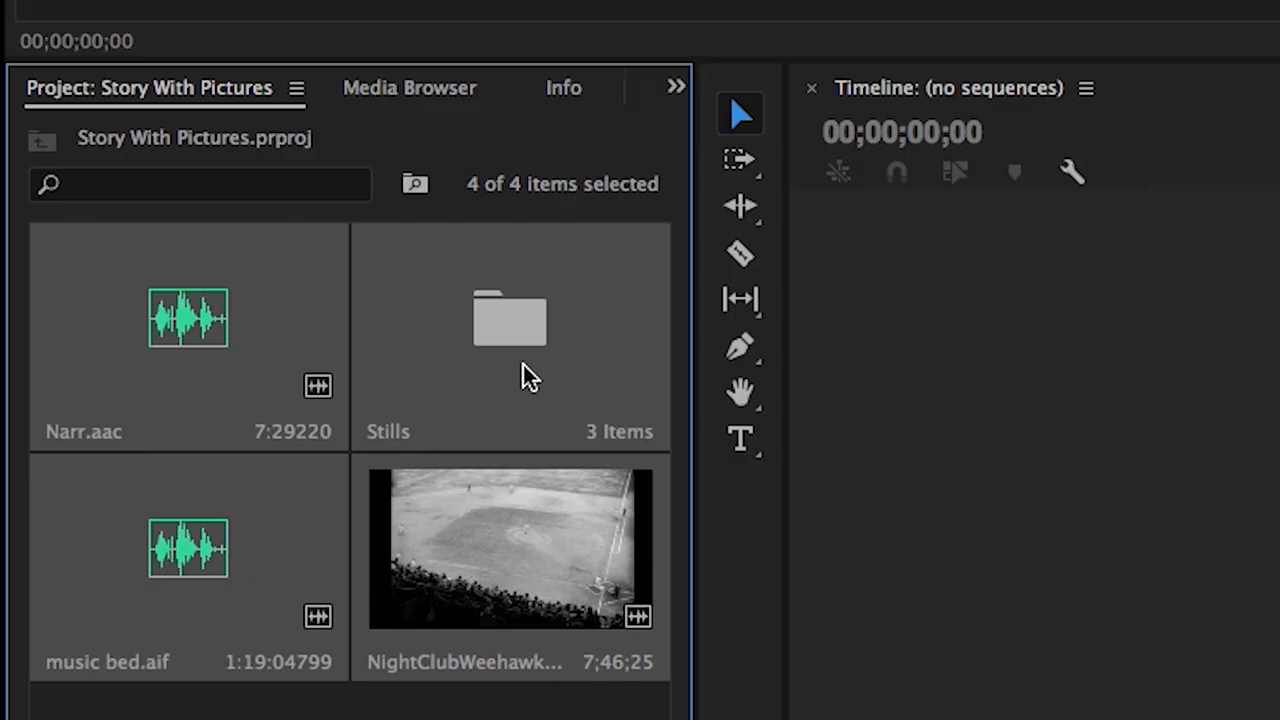
pyautogui.doubleClick(522, 327)
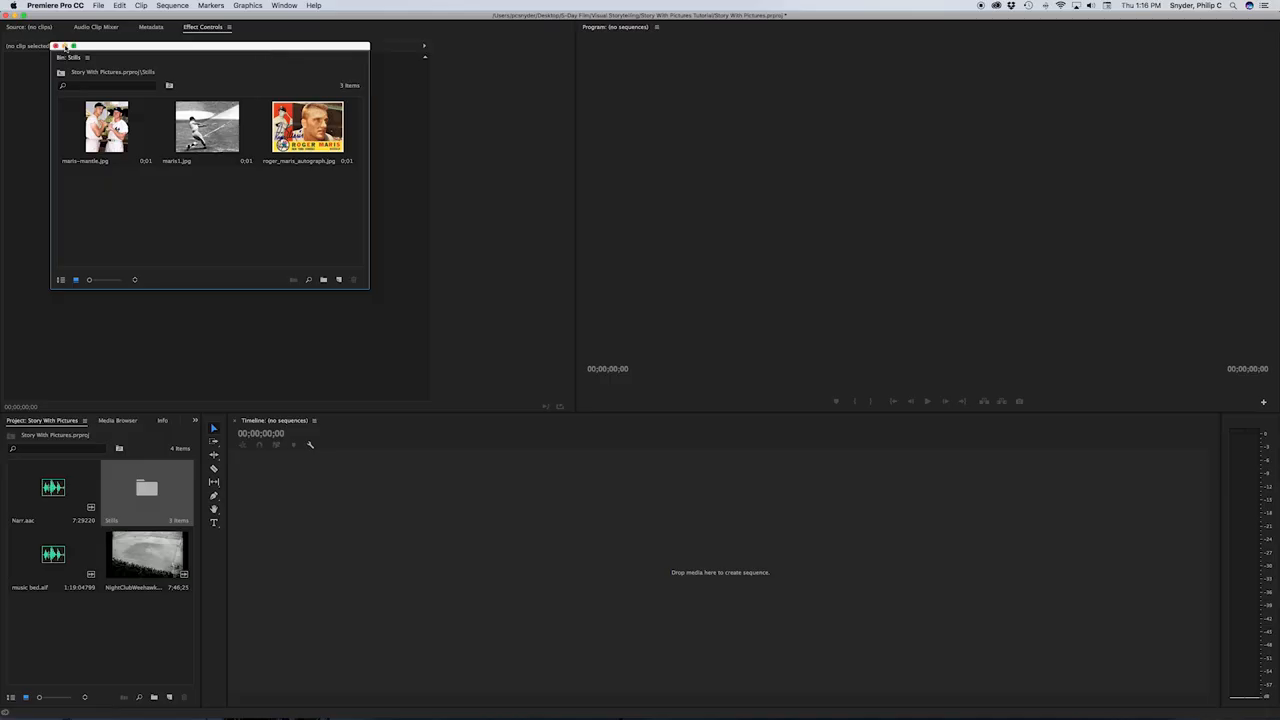
pyautogui.click(64, 47)
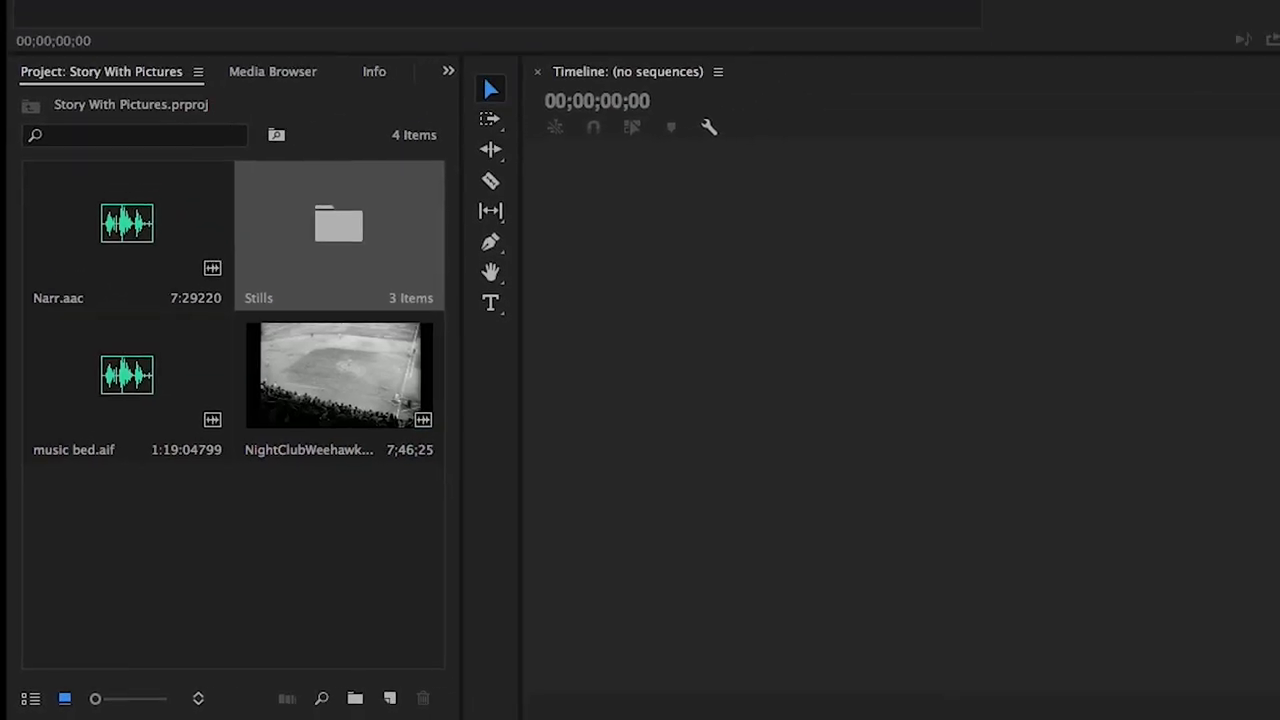
# Step: Create a new sequence named Sequence 01 with the HDV 720p30 preset
pyautogui.click(98, 5)
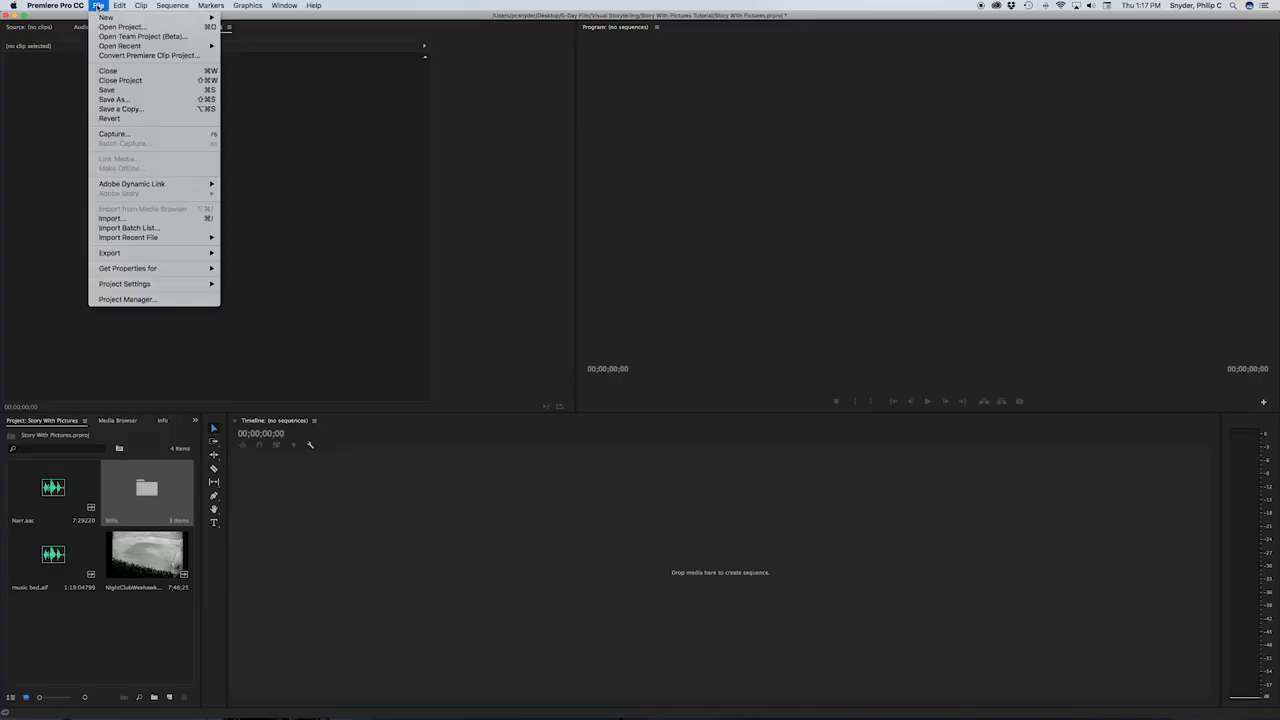
pyautogui.moveTo(113, 18)
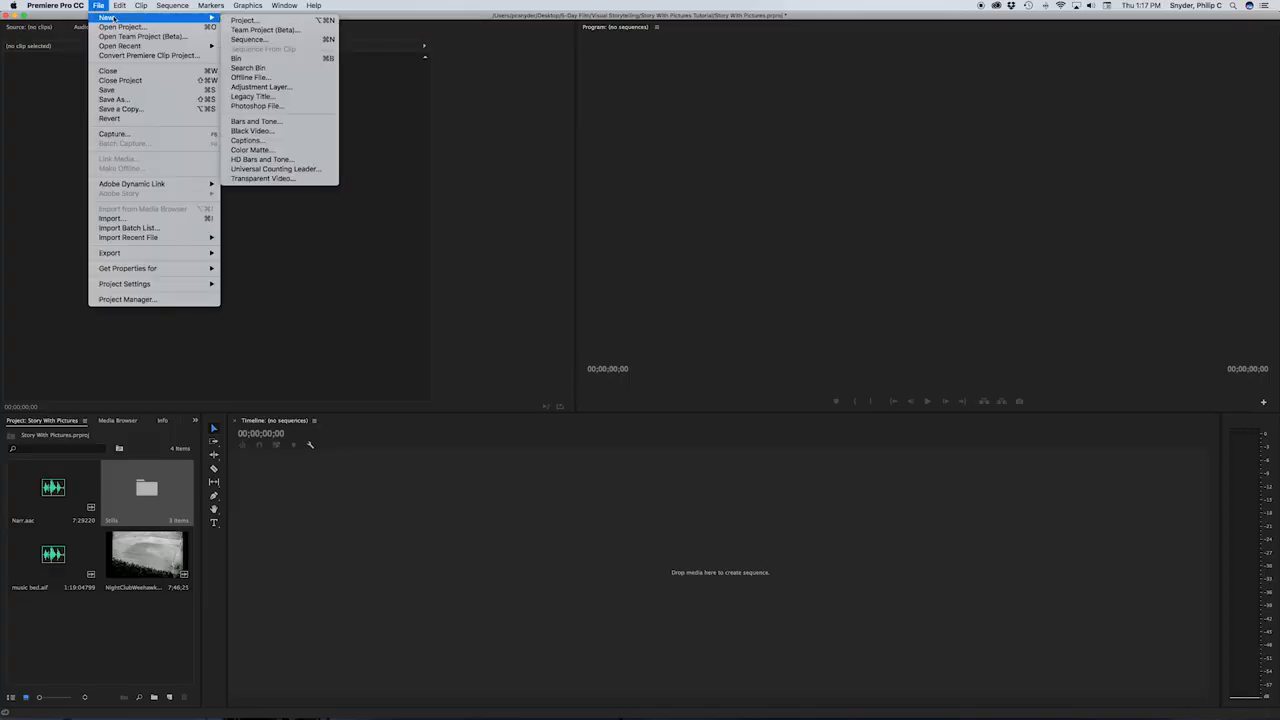
pyautogui.click(248, 40)
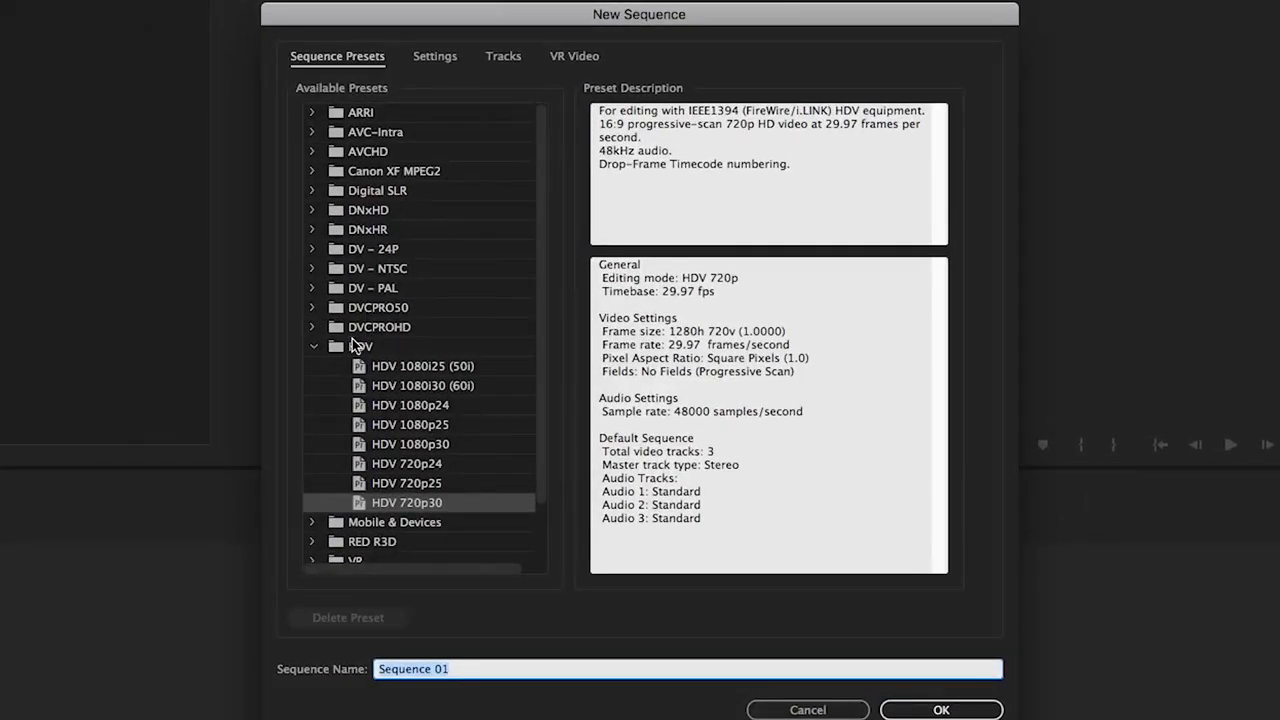
pyautogui.click(314, 348)
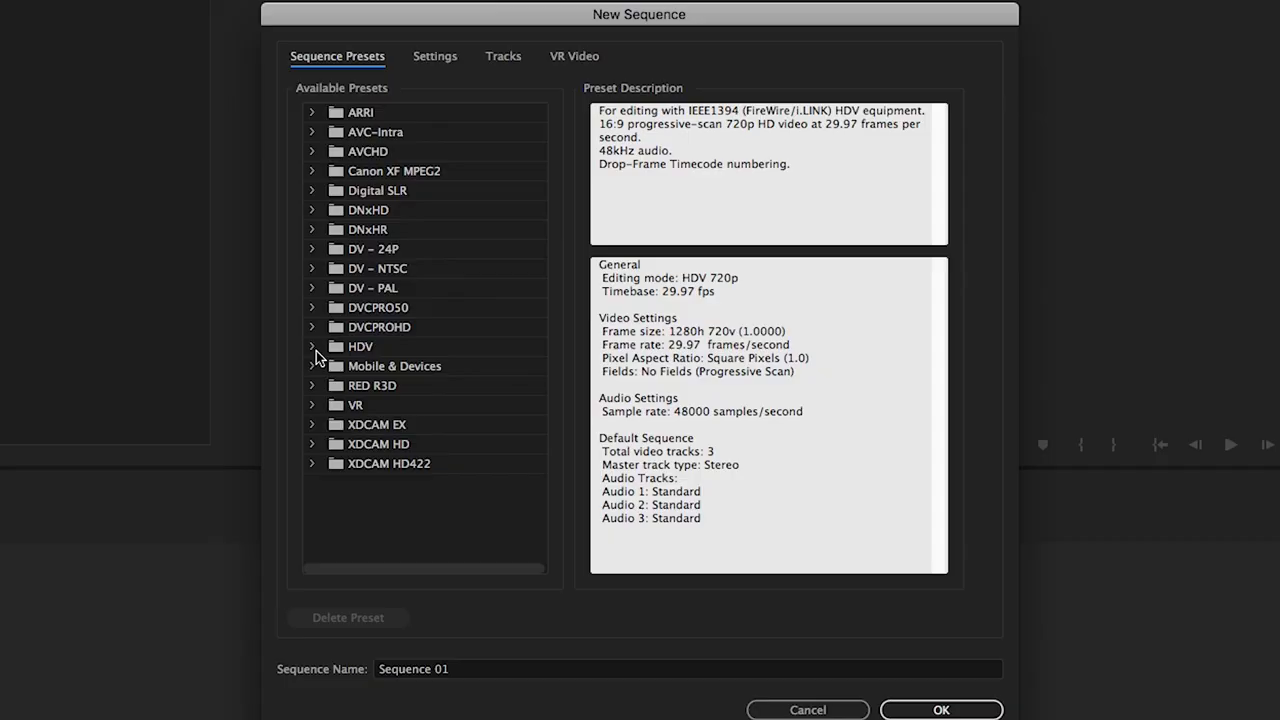
pyautogui.click(313, 348)
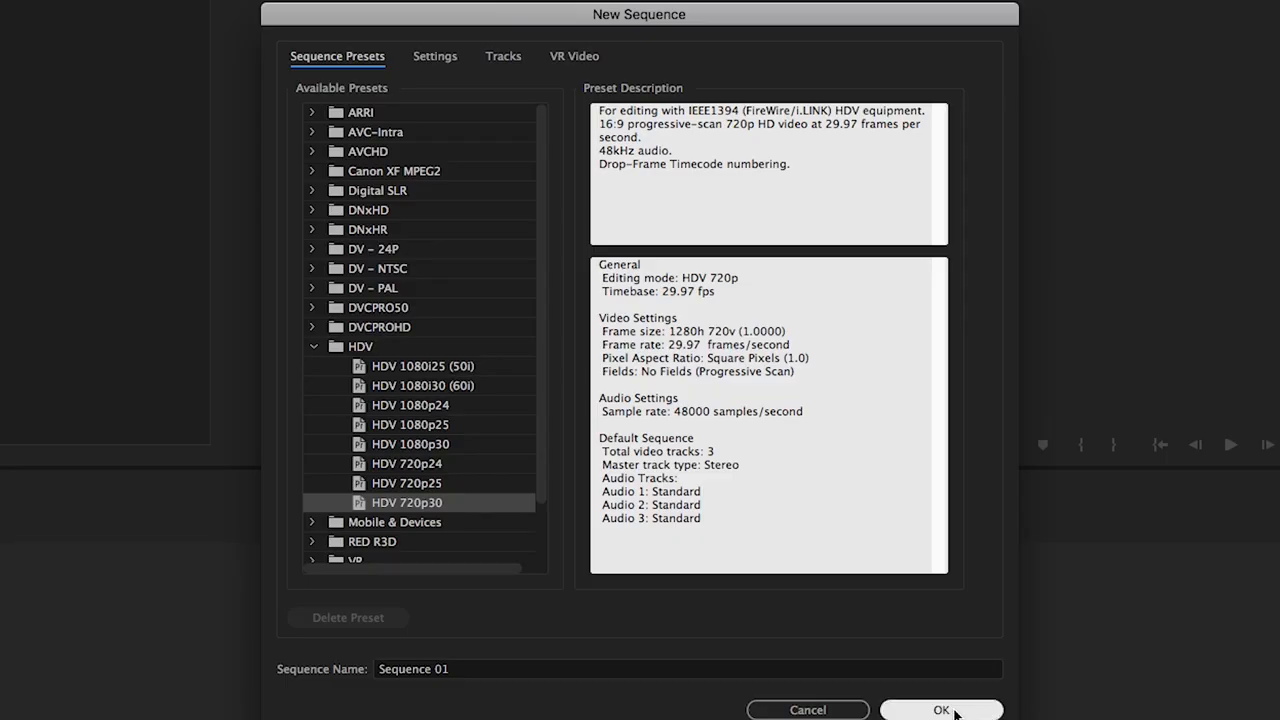
pyautogui.click(945, 710)
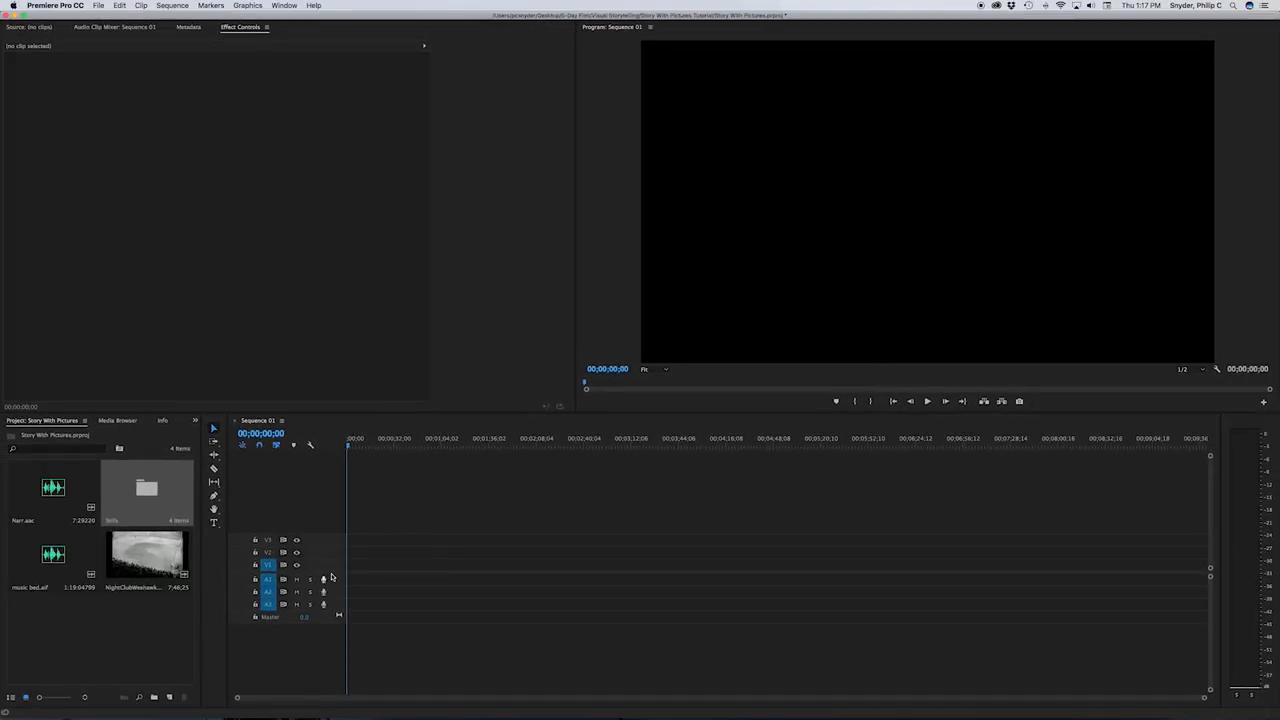
# Step: Enlarge the Video 1 and Audio 1 tracks, and briefly start and stop a voice-over recording on Audio 1
pyautogui.moveTo(328, 571); pyautogui.dragTo(336, 603)
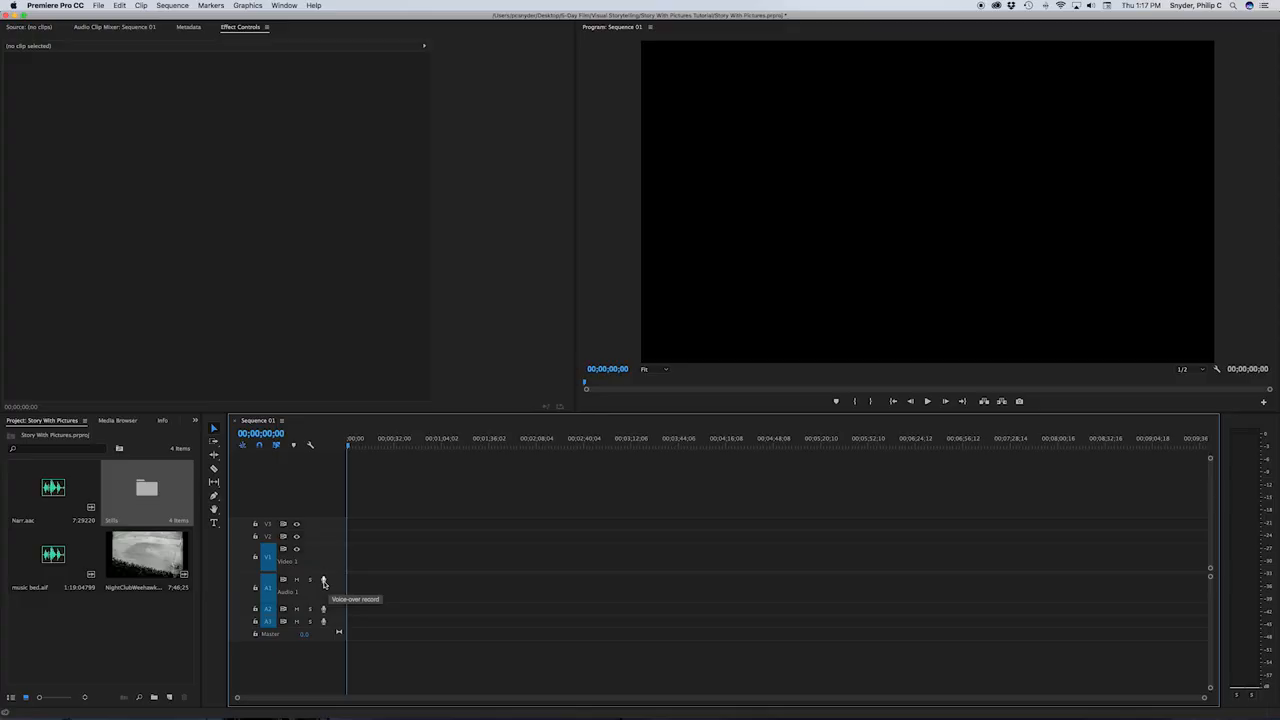
pyautogui.click(323, 582)
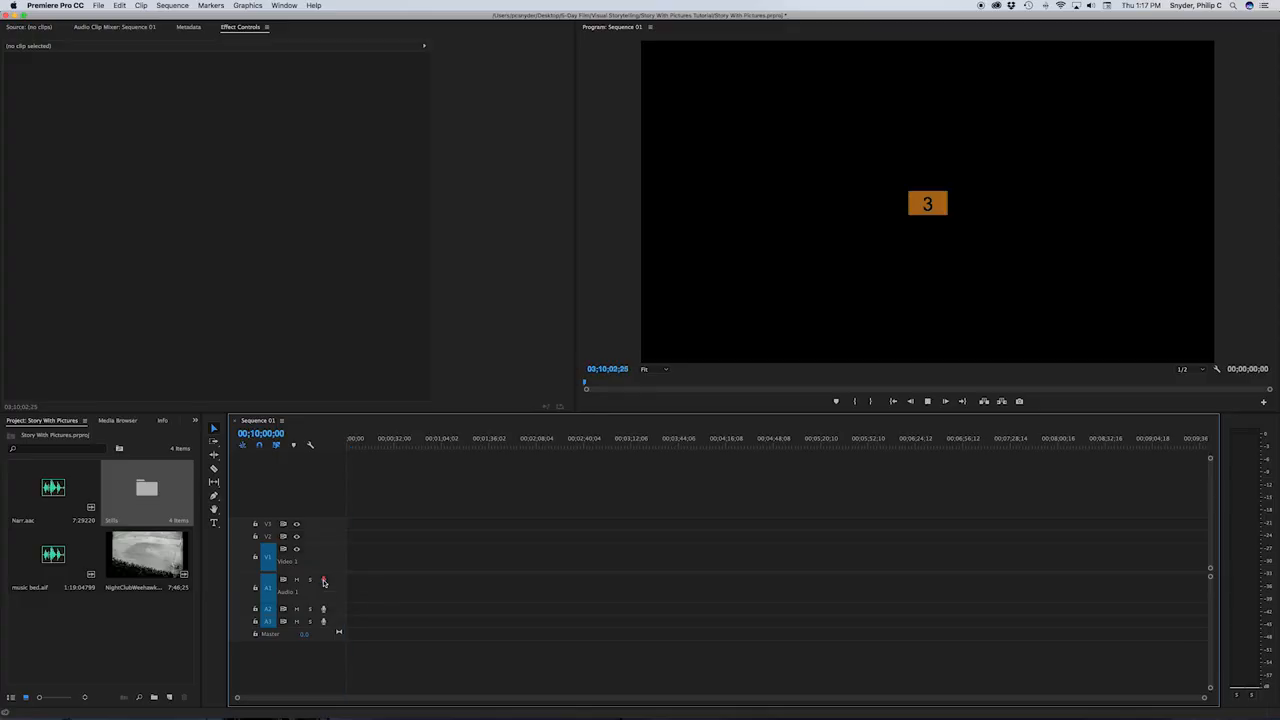
pyautogui.click(323, 582)
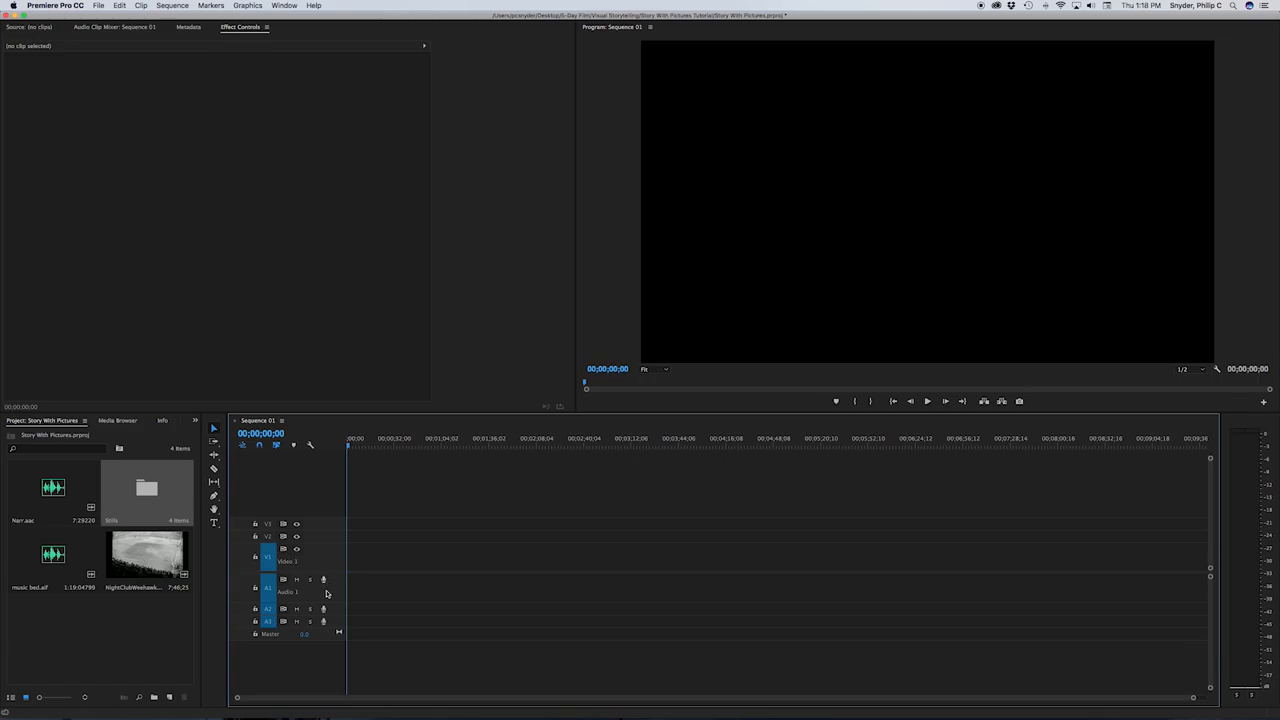
# Step: Choose USB PnP Sound Device as the default input in the audio hardware preferences
pyautogui.click(60, 6)
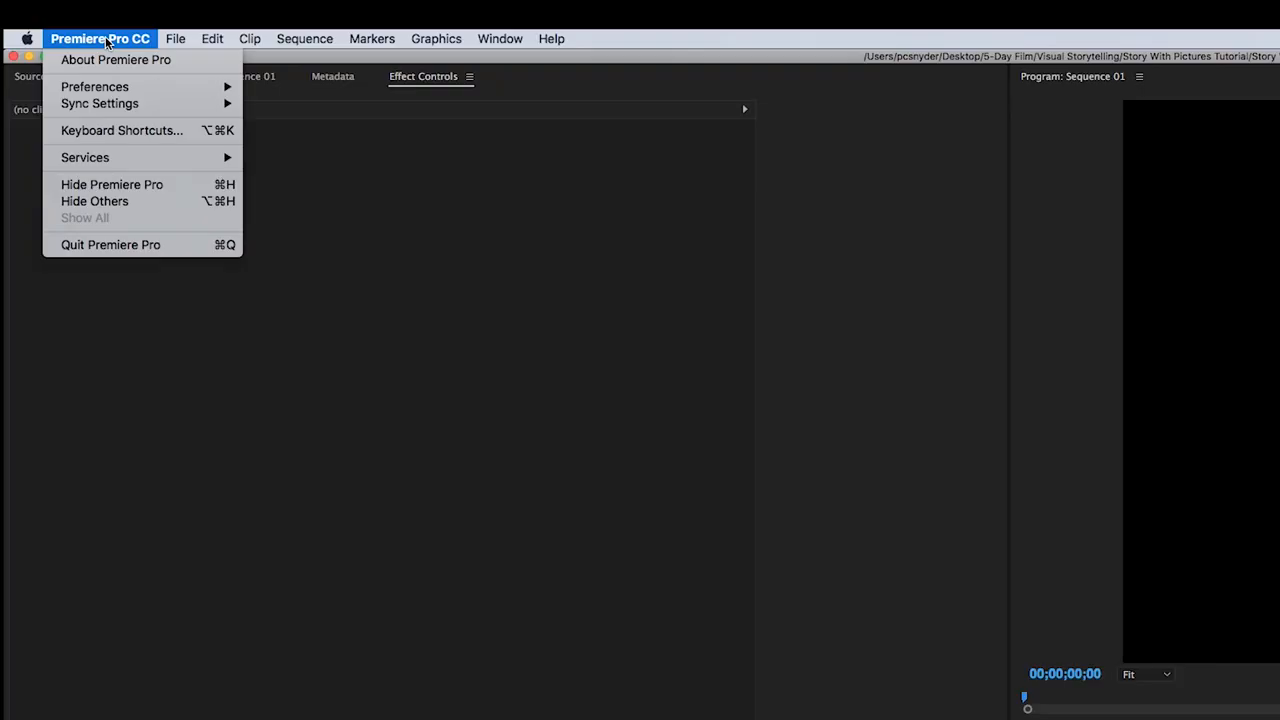
pyautogui.moveTo(120, 87)
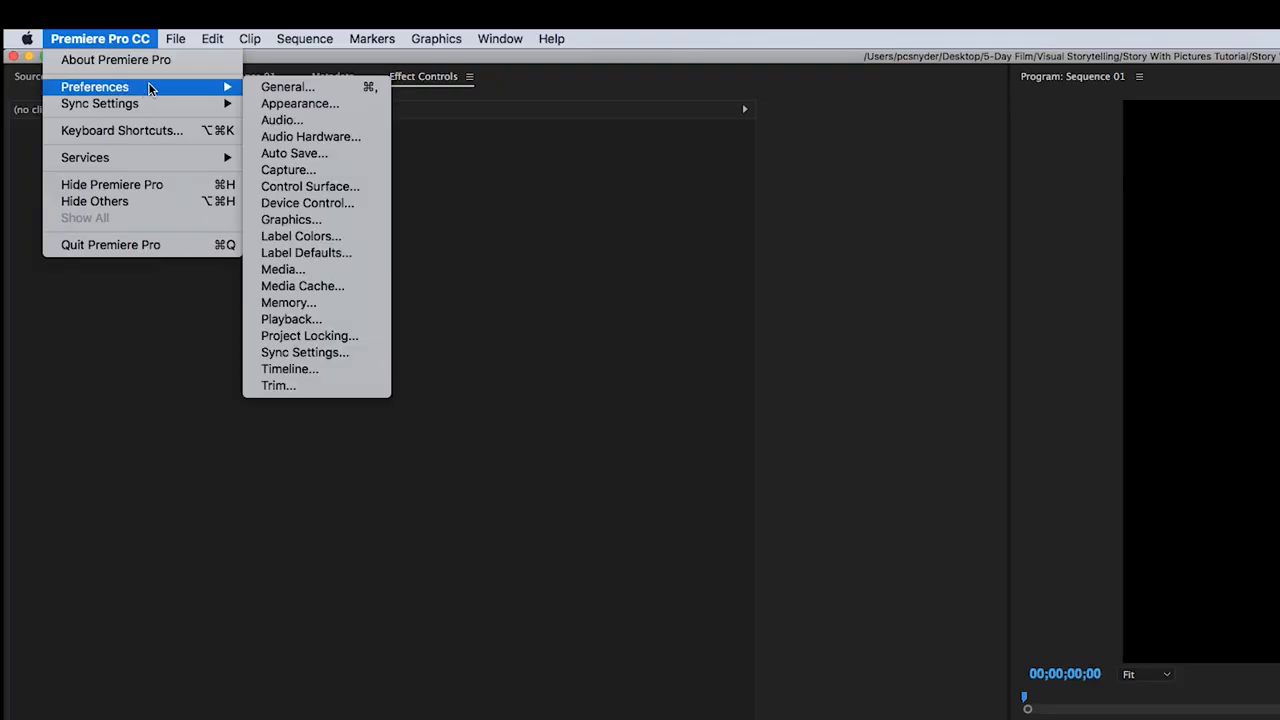
pyautogui.click(308, 139)
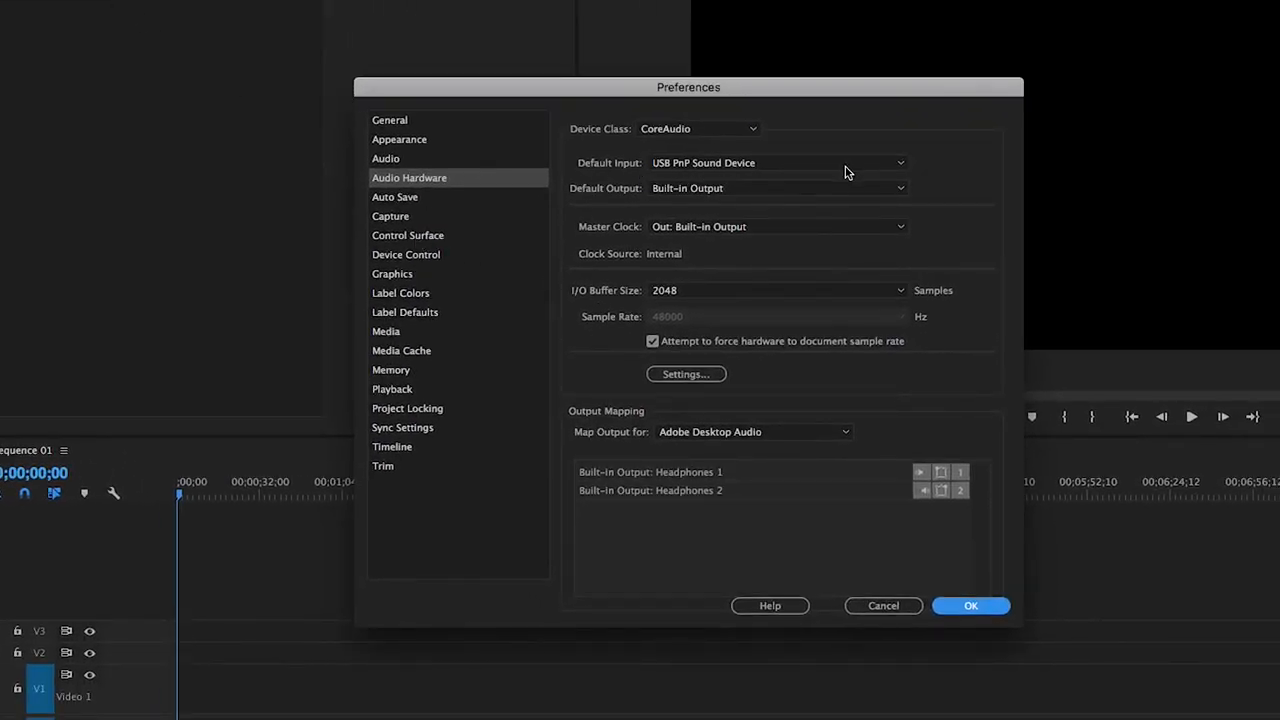
pyautogui.click(902, 166)
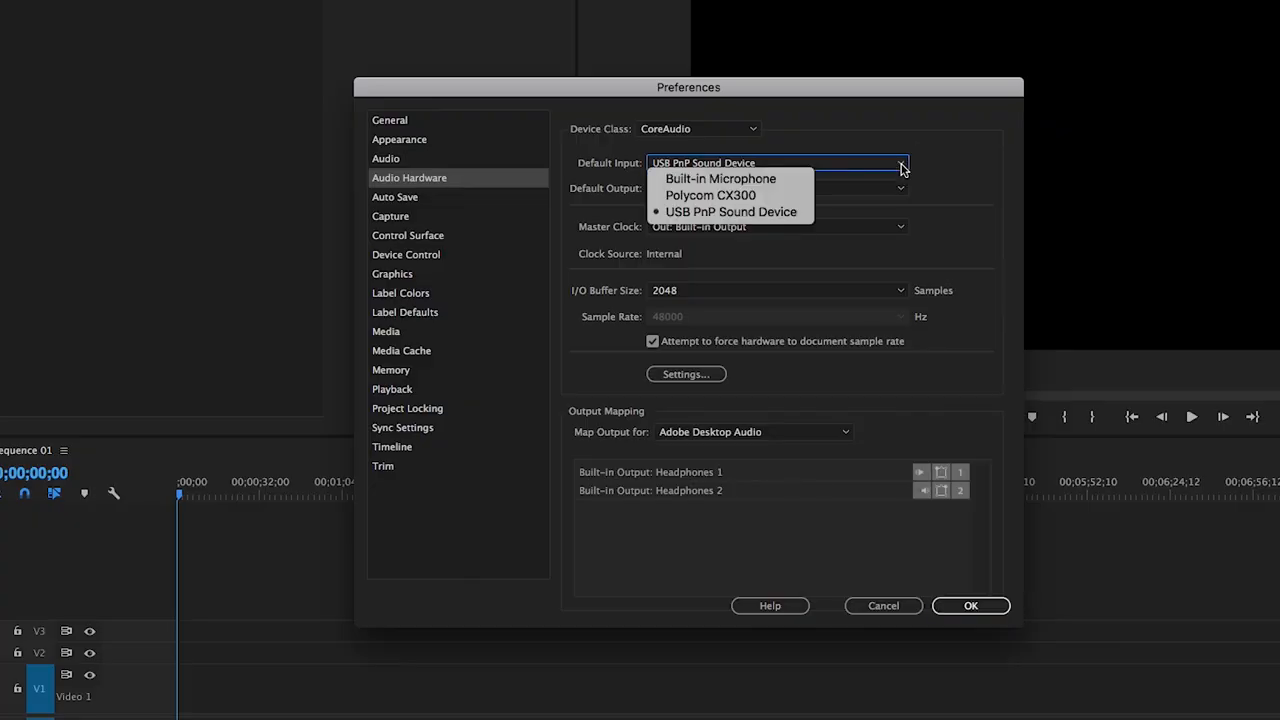
pyautogui.click(768, 213)
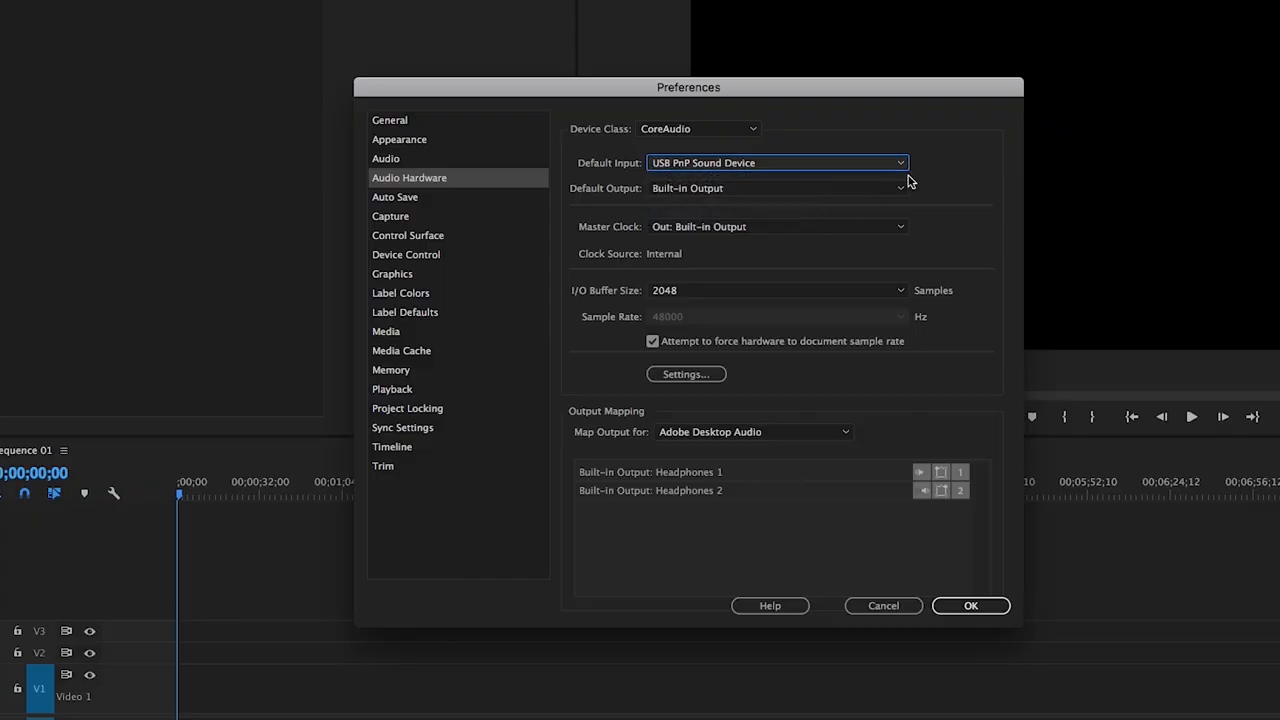
pyautogui.click(970, 607)
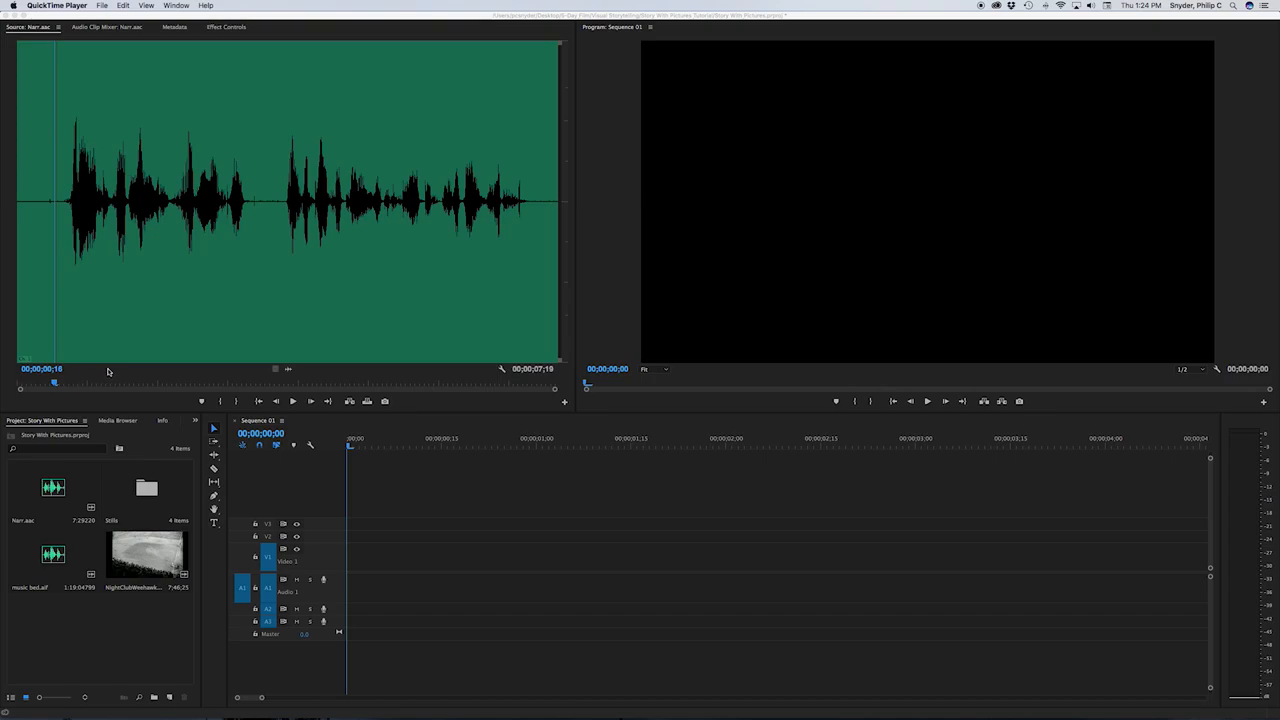
# Step: Listen to the Narr.aac source clip and mark an In point at 00;00;00;19, just before the first phrase
pyautogui.click(56, 387)
pyautogui.press('space')
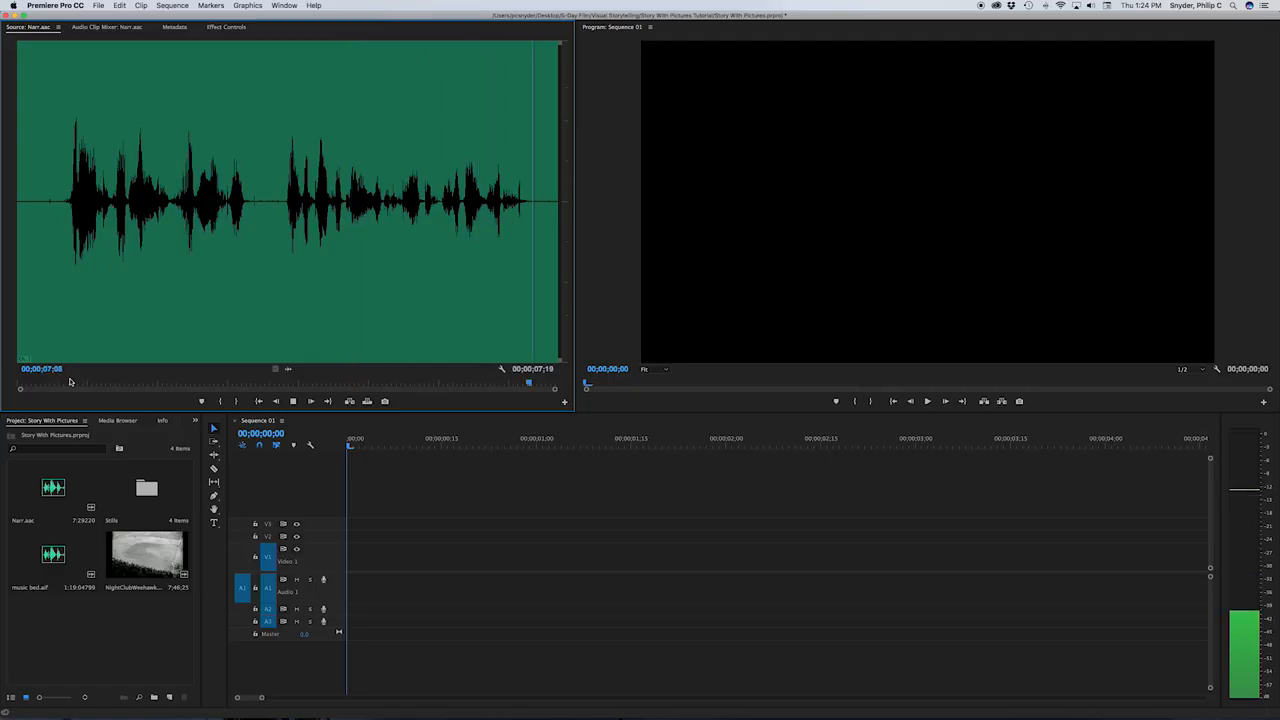
pyautogui.click(62, 382)
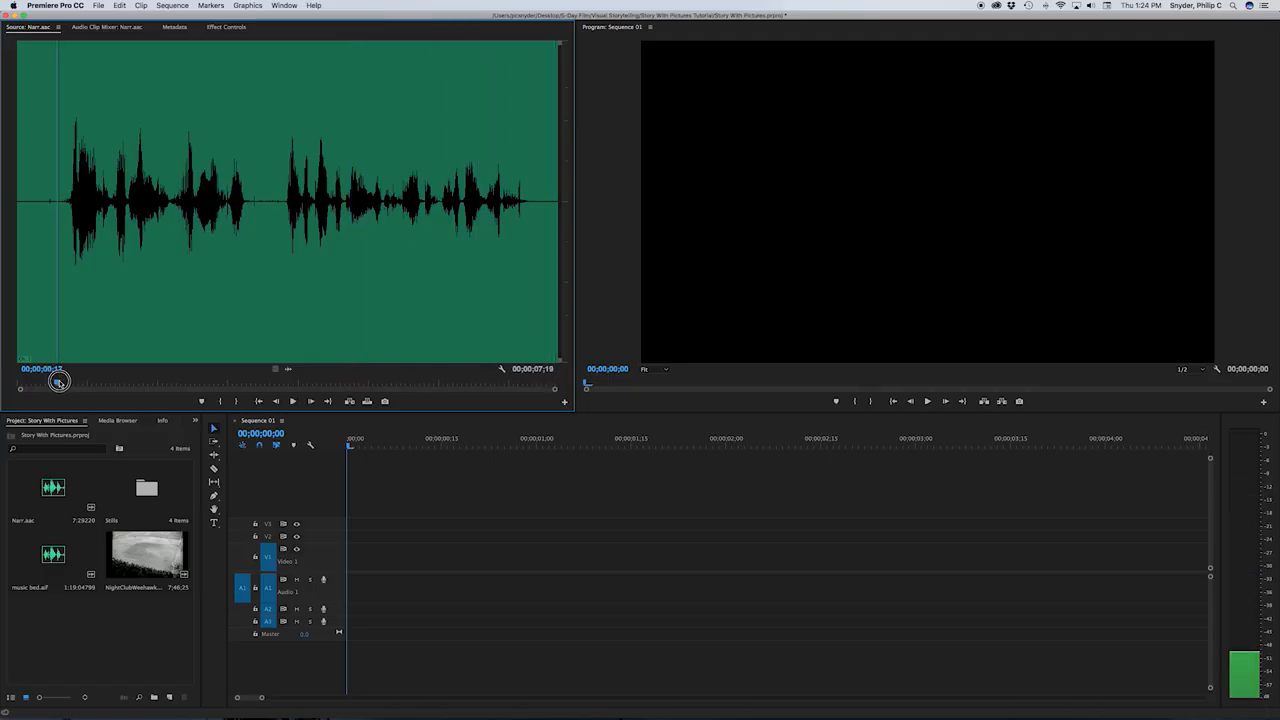
pyautogui.moveTo(62, 382); pyautogui.dragTo(62, 382)
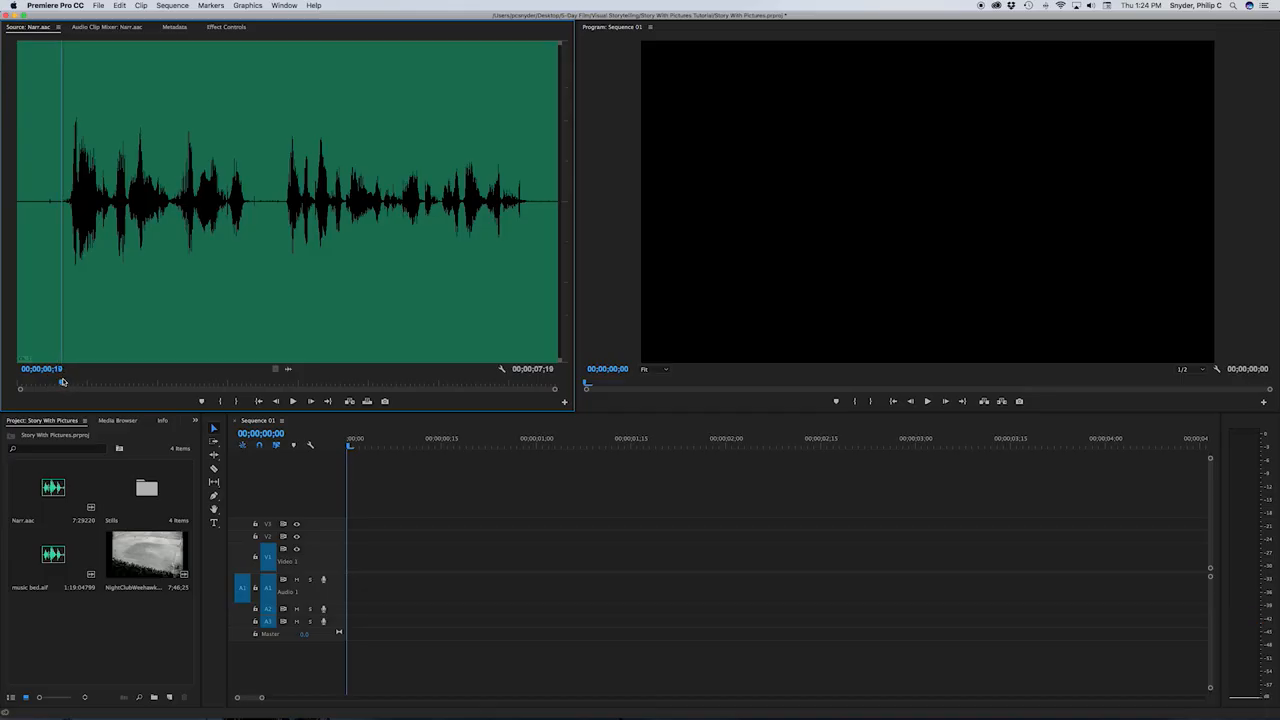
pyautogui.press('i')
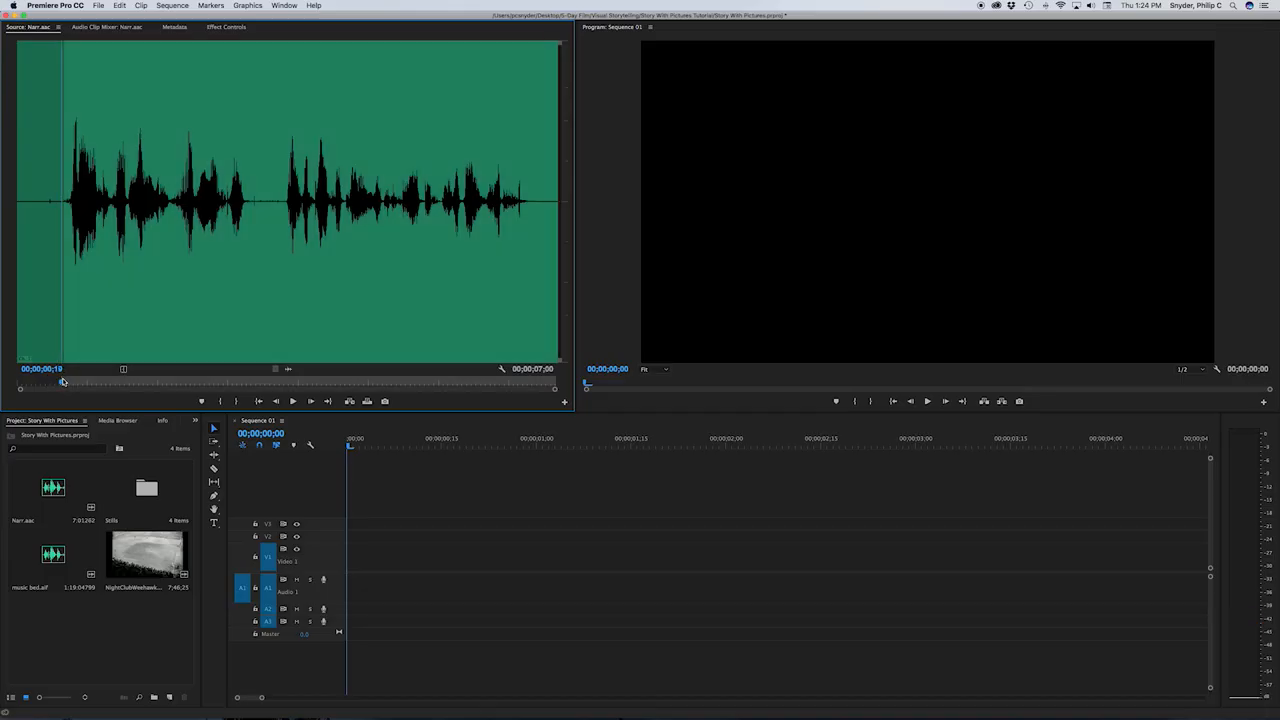
# Step: Play the first narration phrase and mark an Out point right after it at 00;00;03;08
pyautogui.press('space')
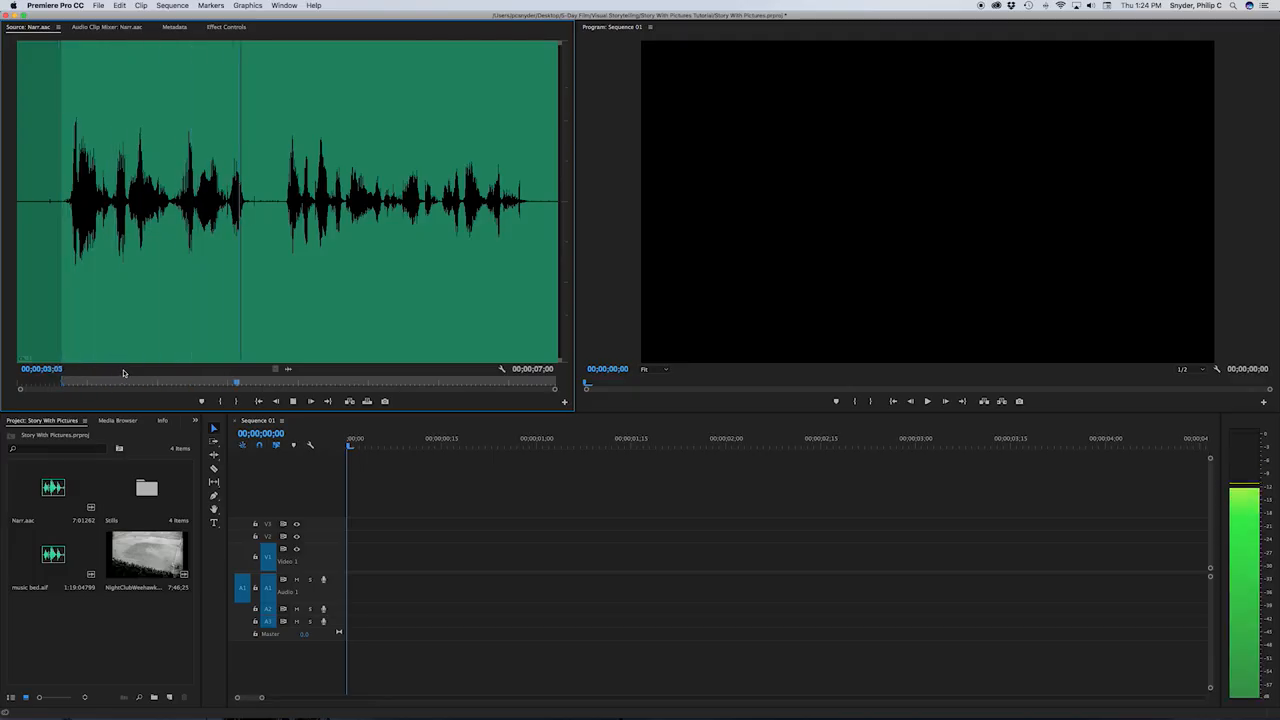
pyautogui.press('Left')
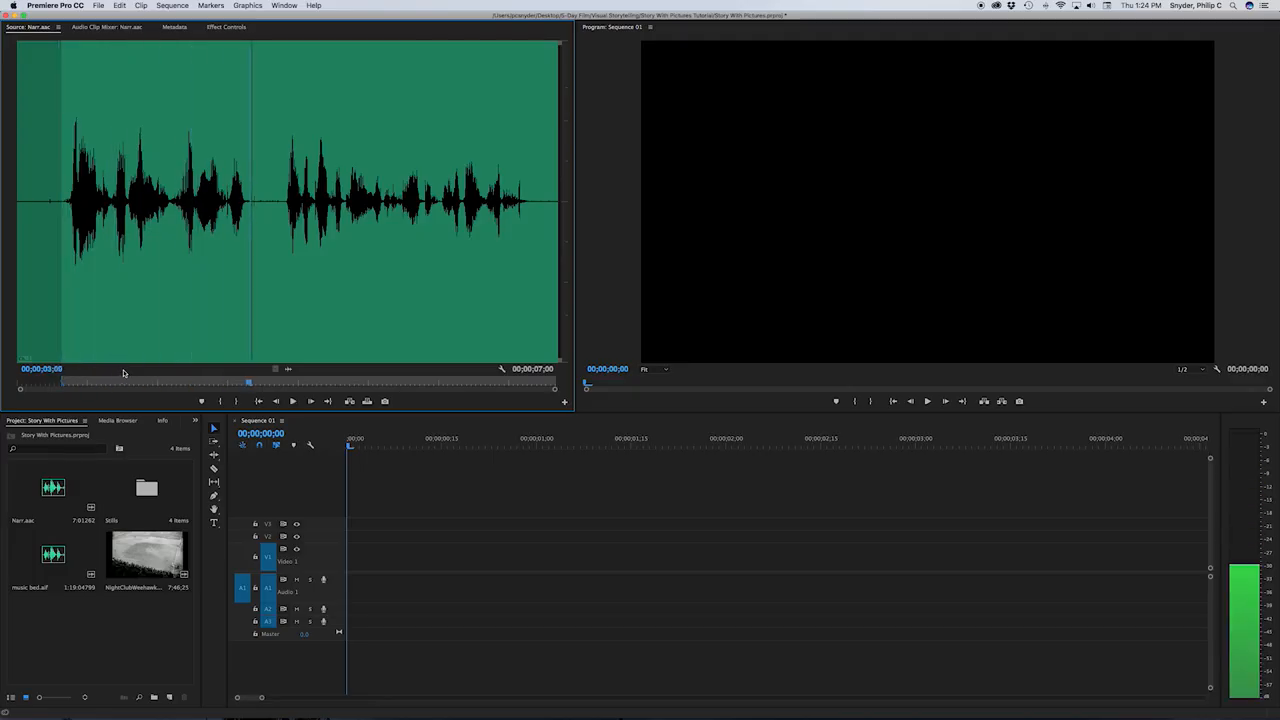
pyautogui.press('o')
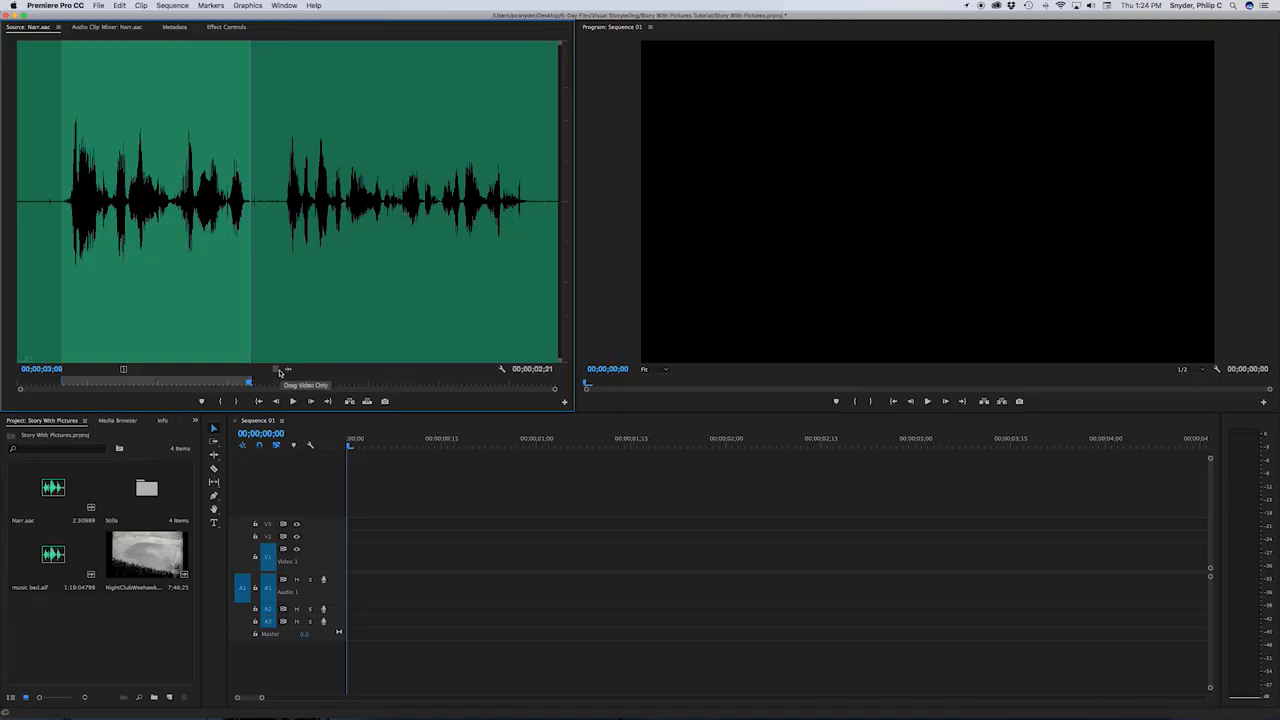
# Step: Place the marked narration audio at the start of the Audio 1 track and fit the timeline scale to the clip
pyautogui.moveTo(288, 370); pyautogui.dragTo(349, 596)
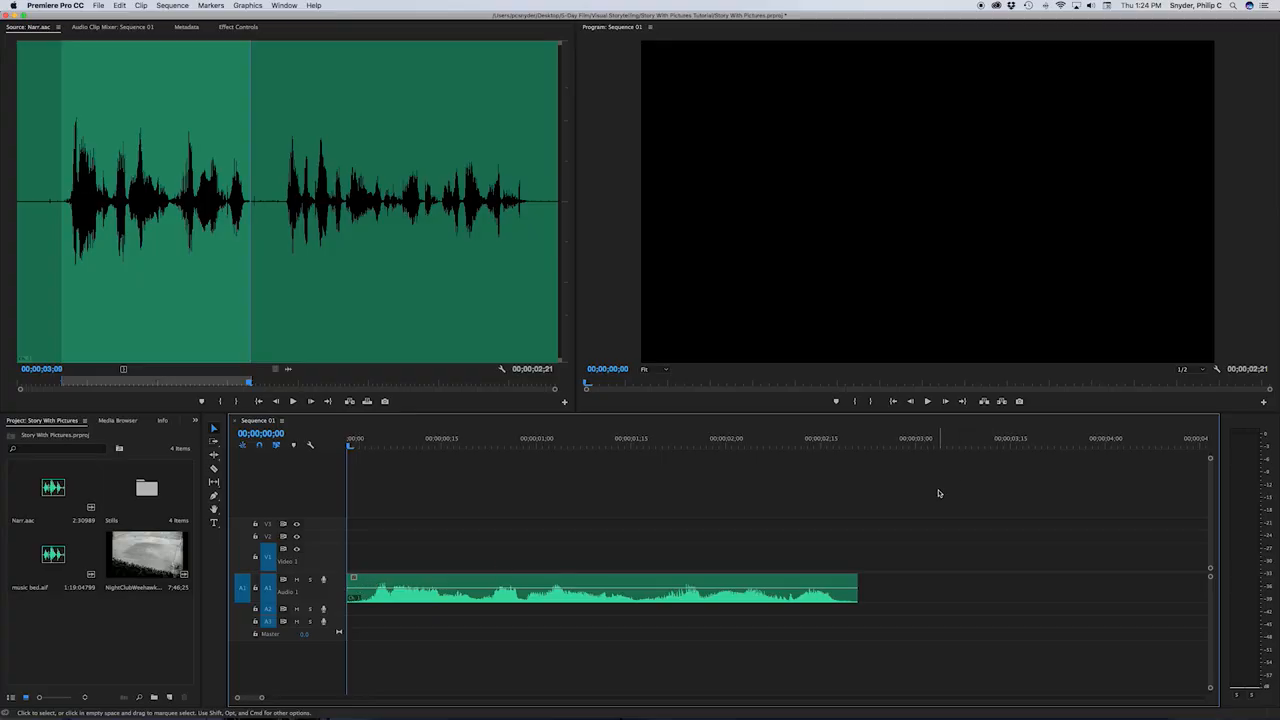
pyautogui.press('=')
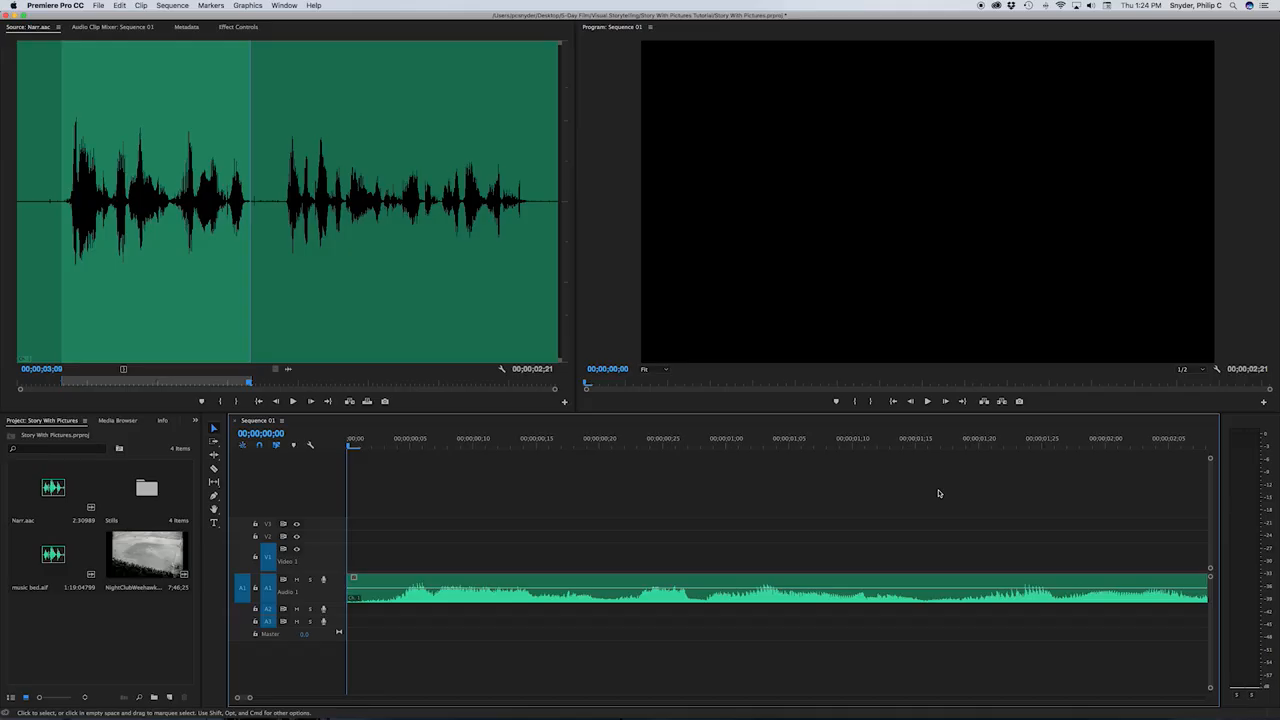
pyautogui.press('-')
pyautogui.press('-')
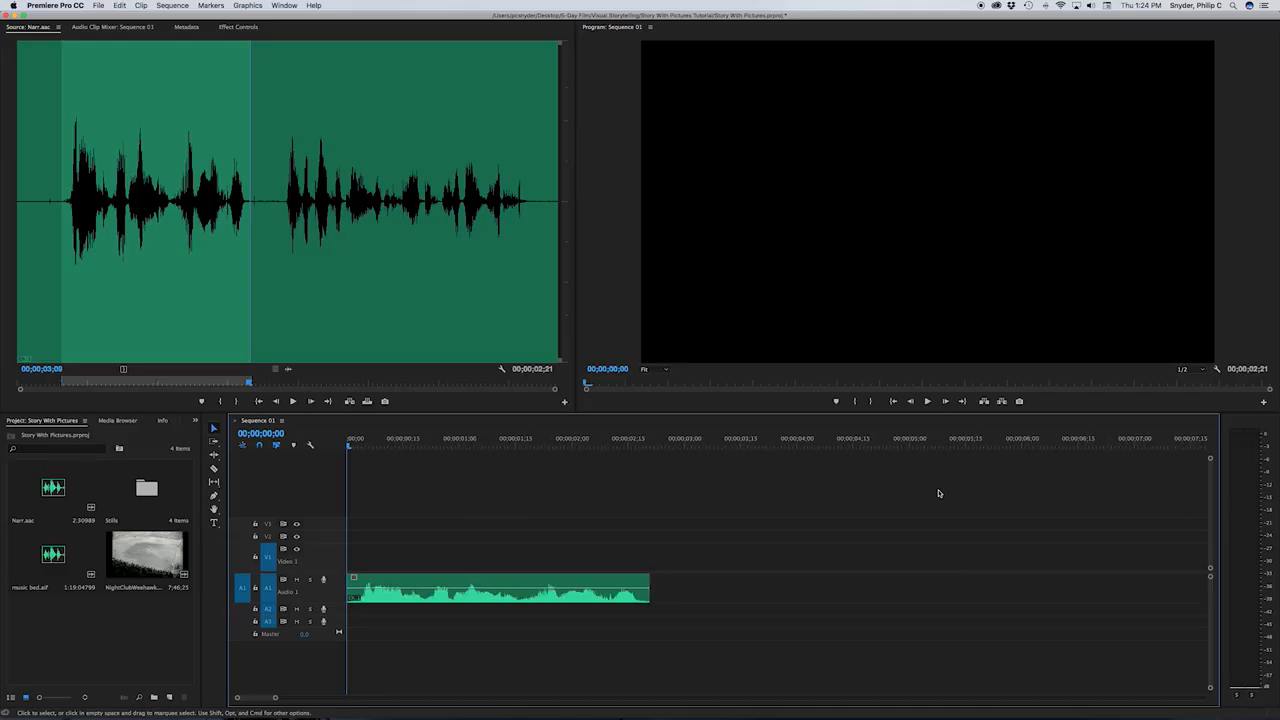
pyautogui.press('=')
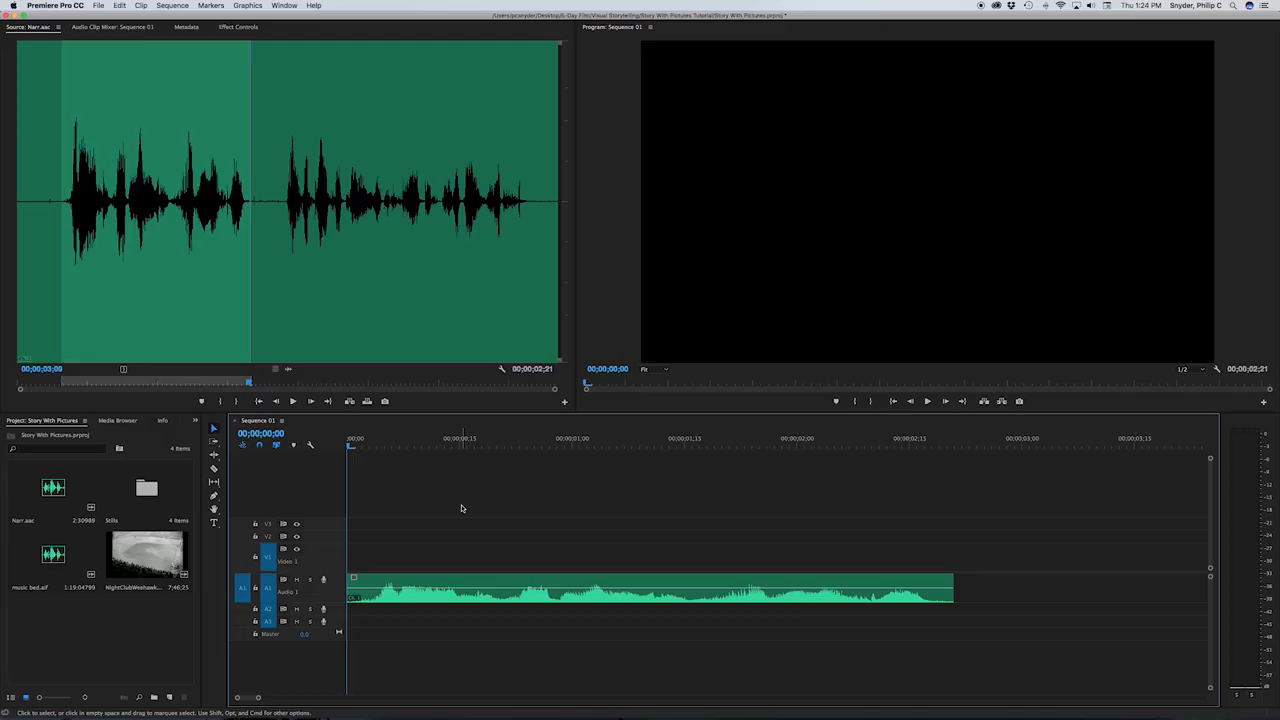
# Step: Mark a new In point in the narration source at 00;00;03;23, just before the second phrase, and play from there
pyautogui.moveTo(281, 352); pyautogui.dragTo(283, 352)
pyautogui.moveTo(461, 565); pyautogui.dragTo(458, 564)
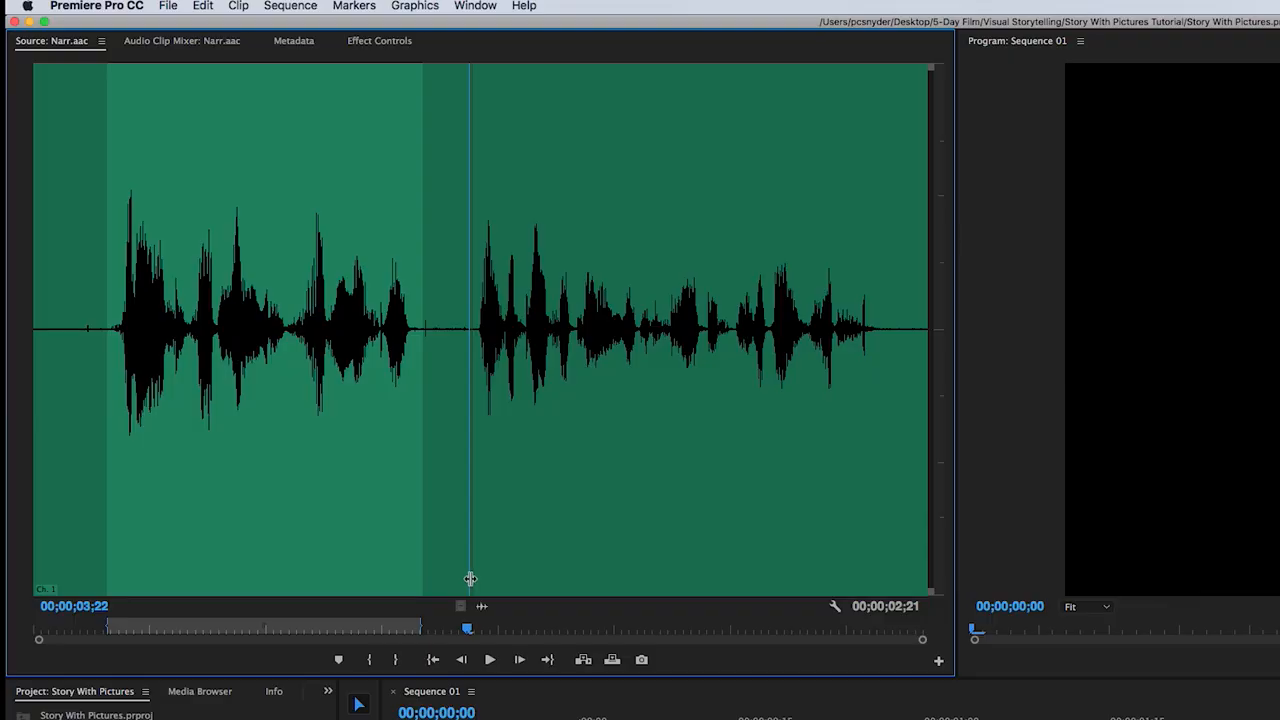
pyautogui.moveTo(470, 580); pyautogui.dragTo(473, 583)
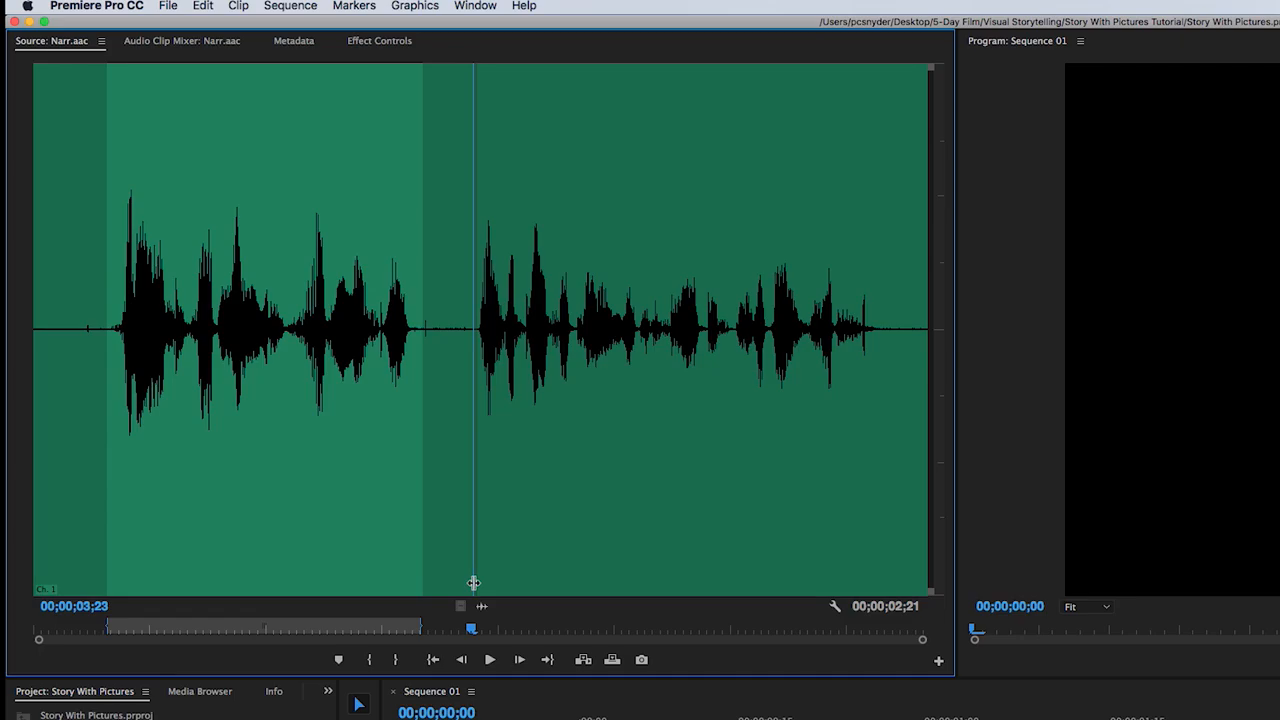
pyautogui.press('i')
pyautogui.press('space')
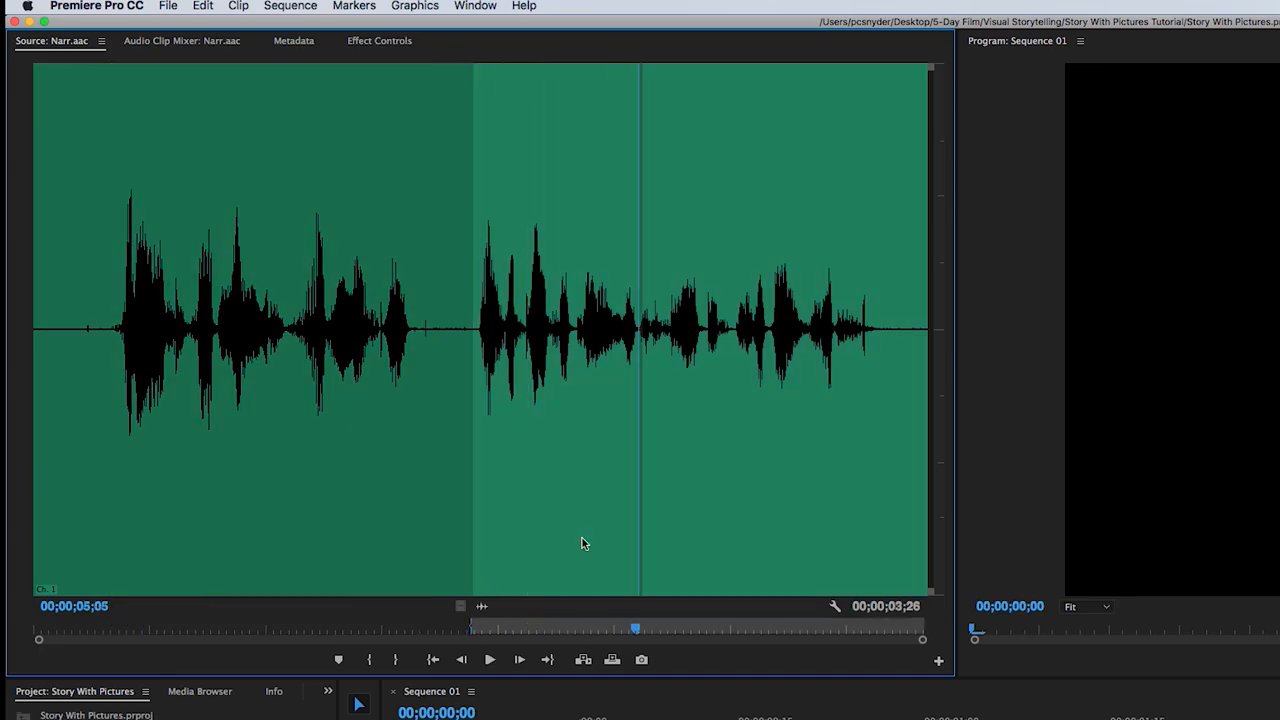
# Step: Mark an Out point at 00;00;05;05 after the second narration phrase and place the phrase on Audio 1, a short gap after the first clip
pyautogui.press('Left')
pyautogui.press('Right')
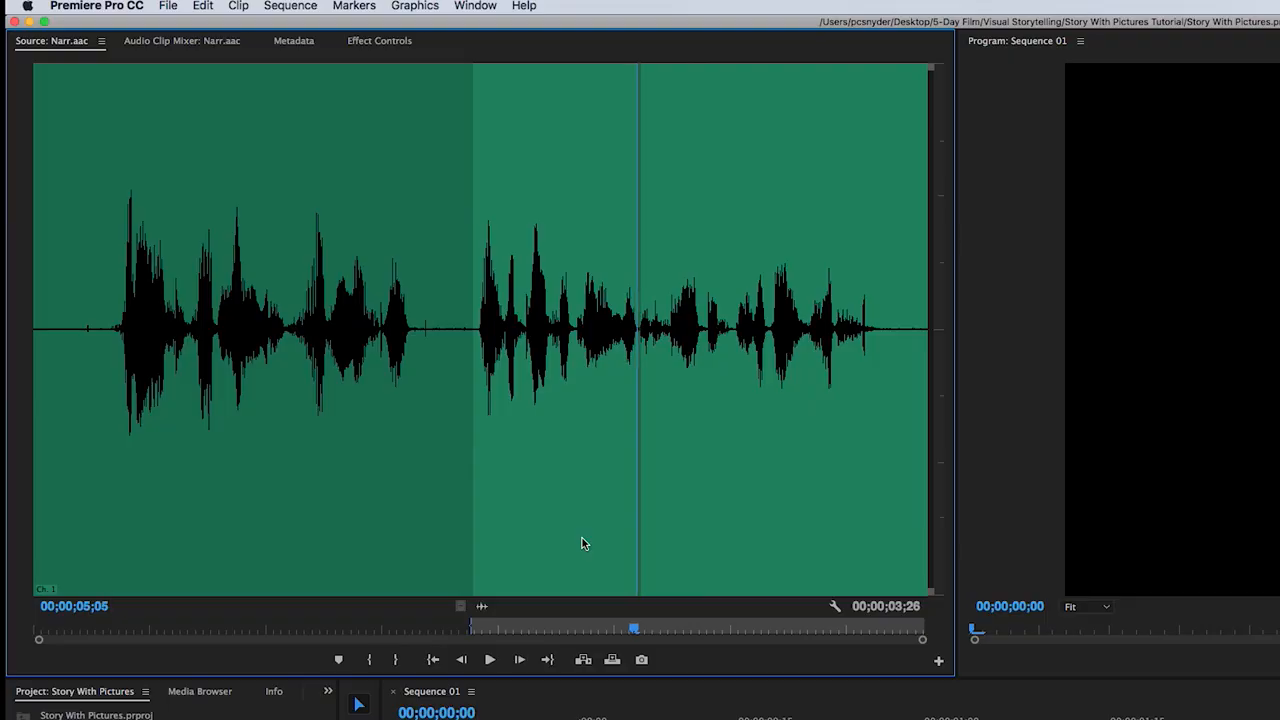
pyautogui.press('o')
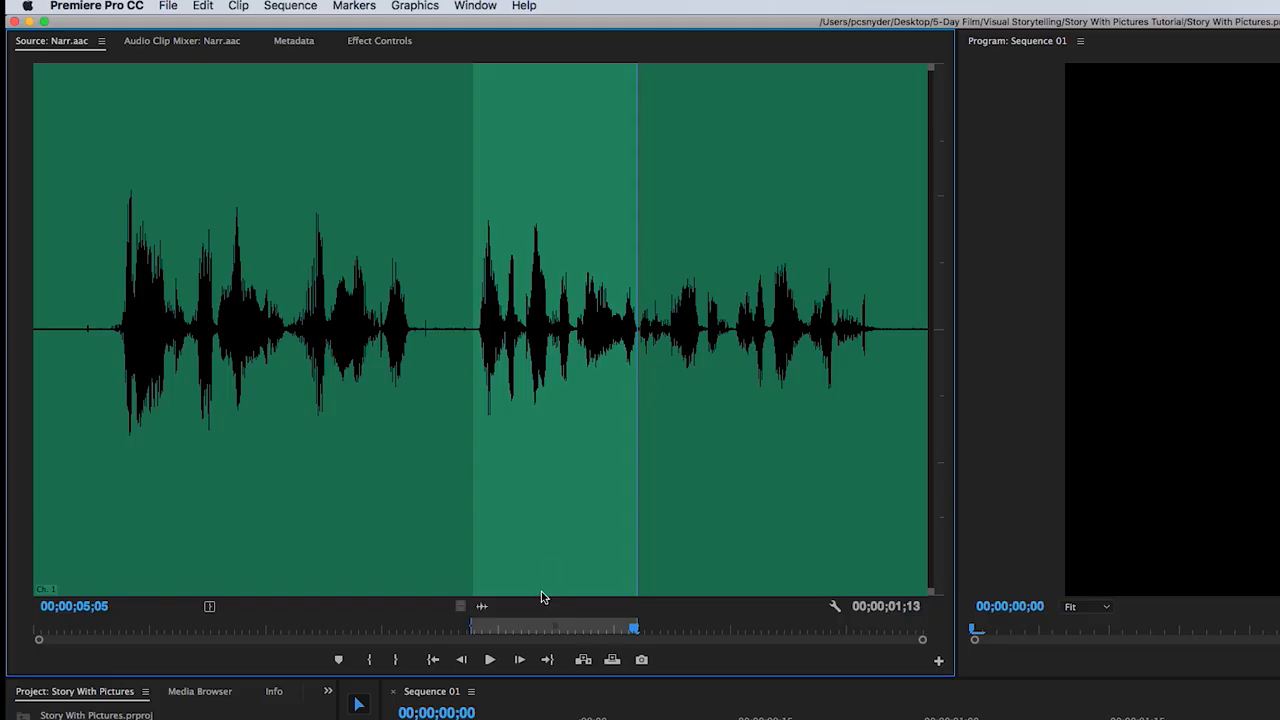
pyautogui.click(477, 633)
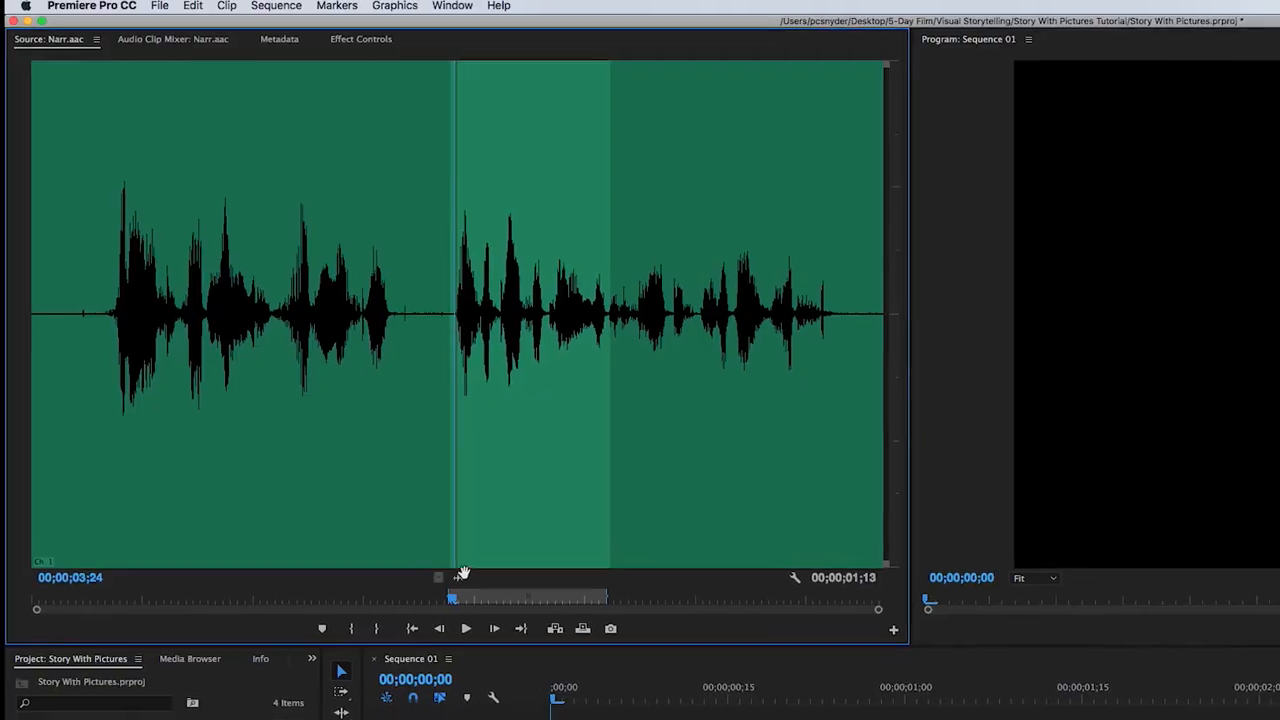
pyautogui.moveTo(462, 575); pyautogui.dragTo(999, 589)
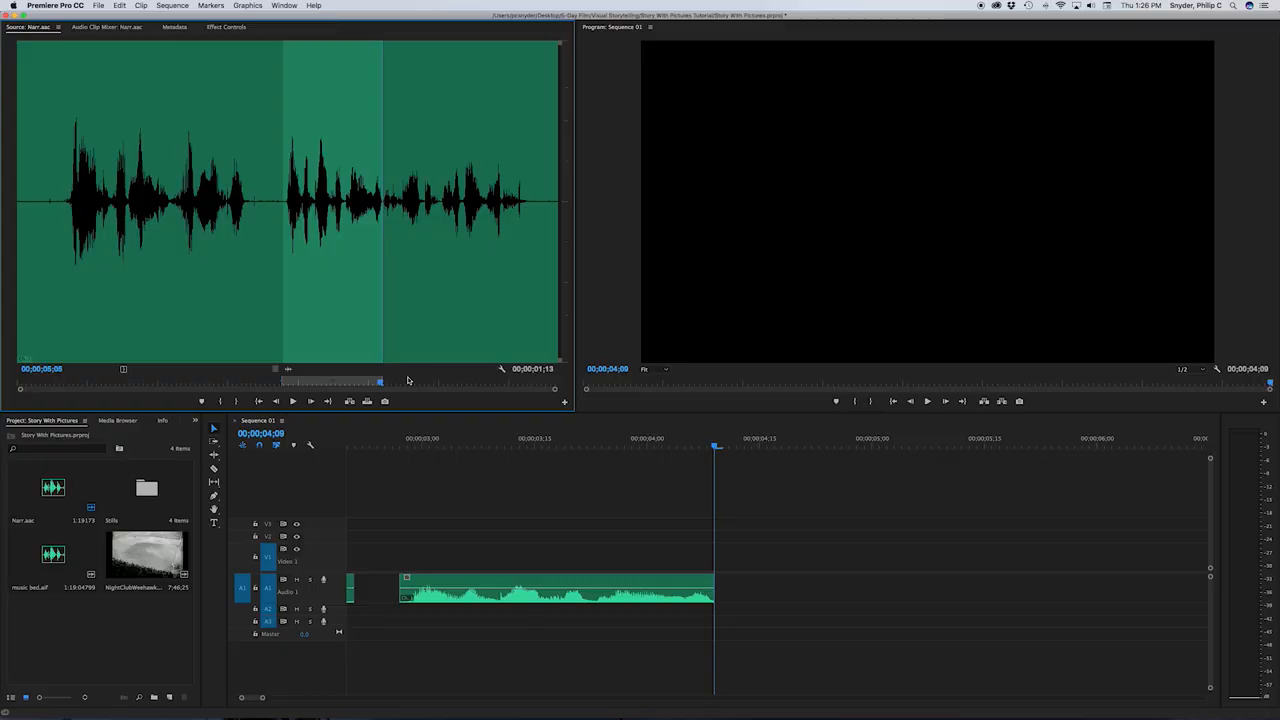
# Step: Mark the third narration phrase in the source with an In point at 00;00;05;05 and an Out point at 00;00;07;06
pyautogui.press('=')
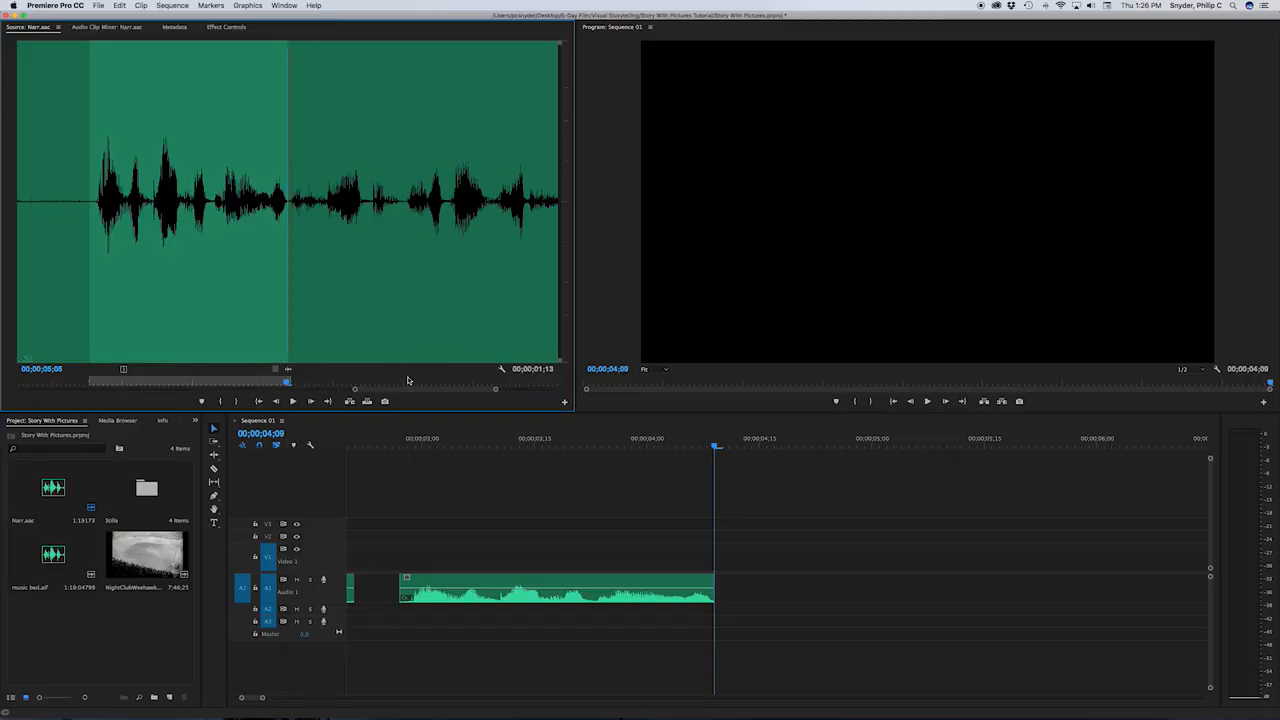
pyautogui.press('Left')
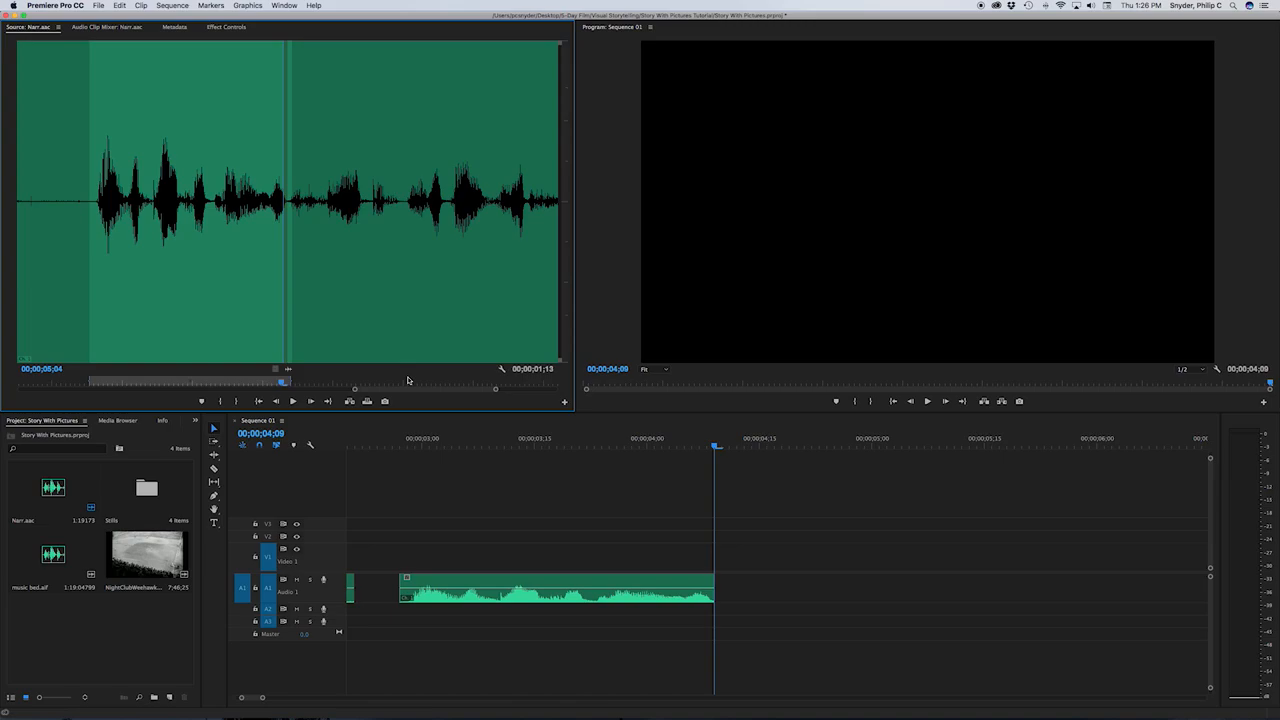
pyautogui.press('i')
pyautogui.press('Right')
pyautogui.press('i')
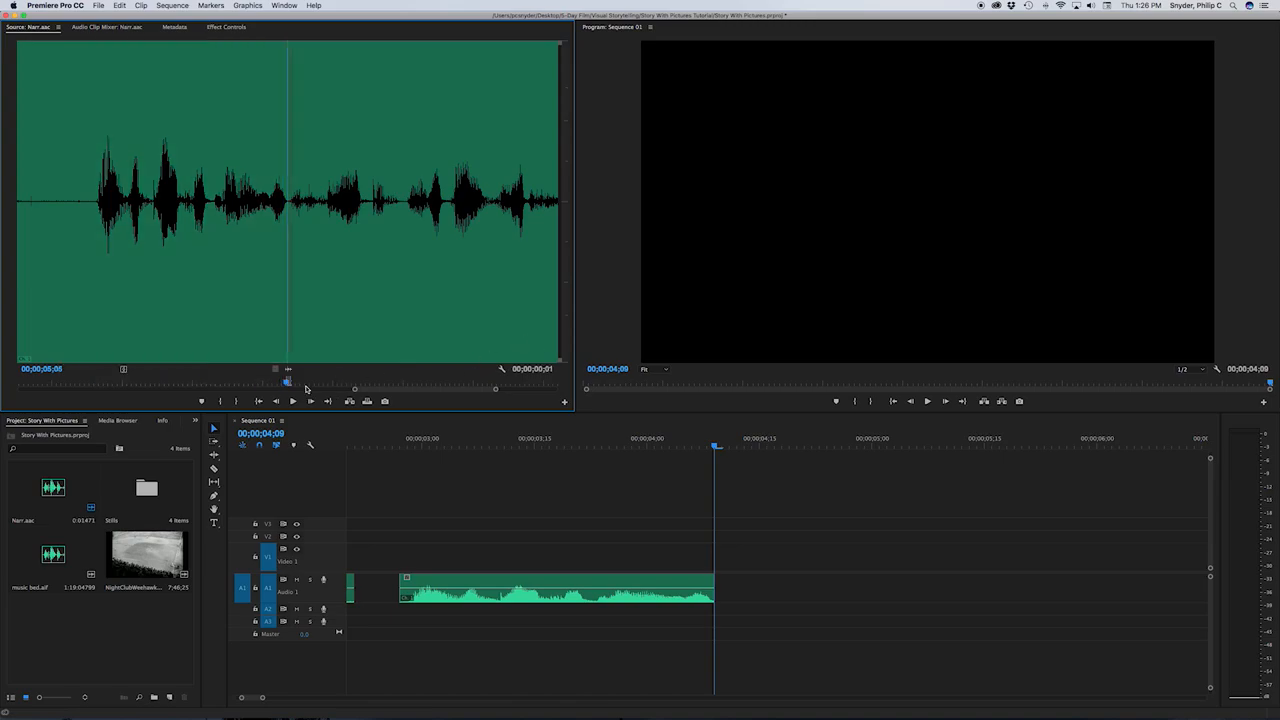
pyautogui.moveTo(449, 389); pyautogui.dragTo(491, 380)
pyautogui.press('o')
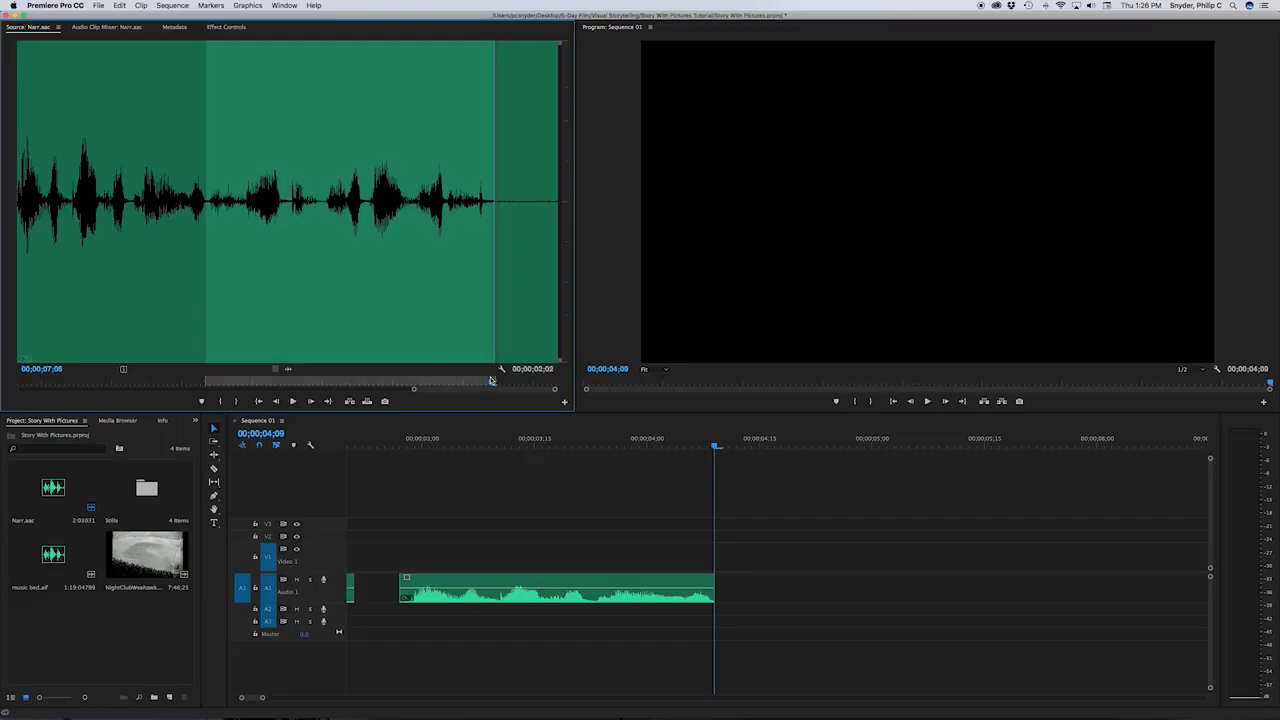
# Step: Place the third phrase on Audio 1 a short gap after the second, play back the spacing, and return to the sequence start
pyautogui.moveTo(288, 368); pyautogui.dragTo(768, 586)
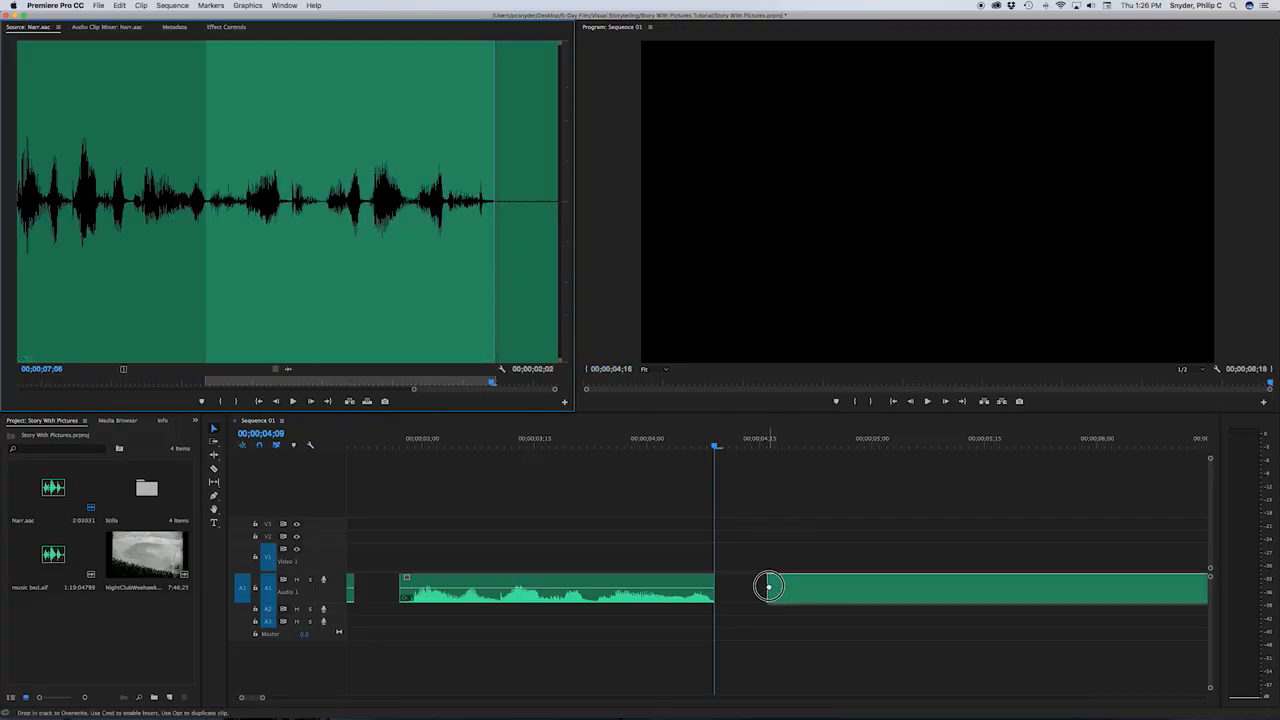
pyautogui.moveTo(768, 586); pyautogui.dragTo(768, 586)
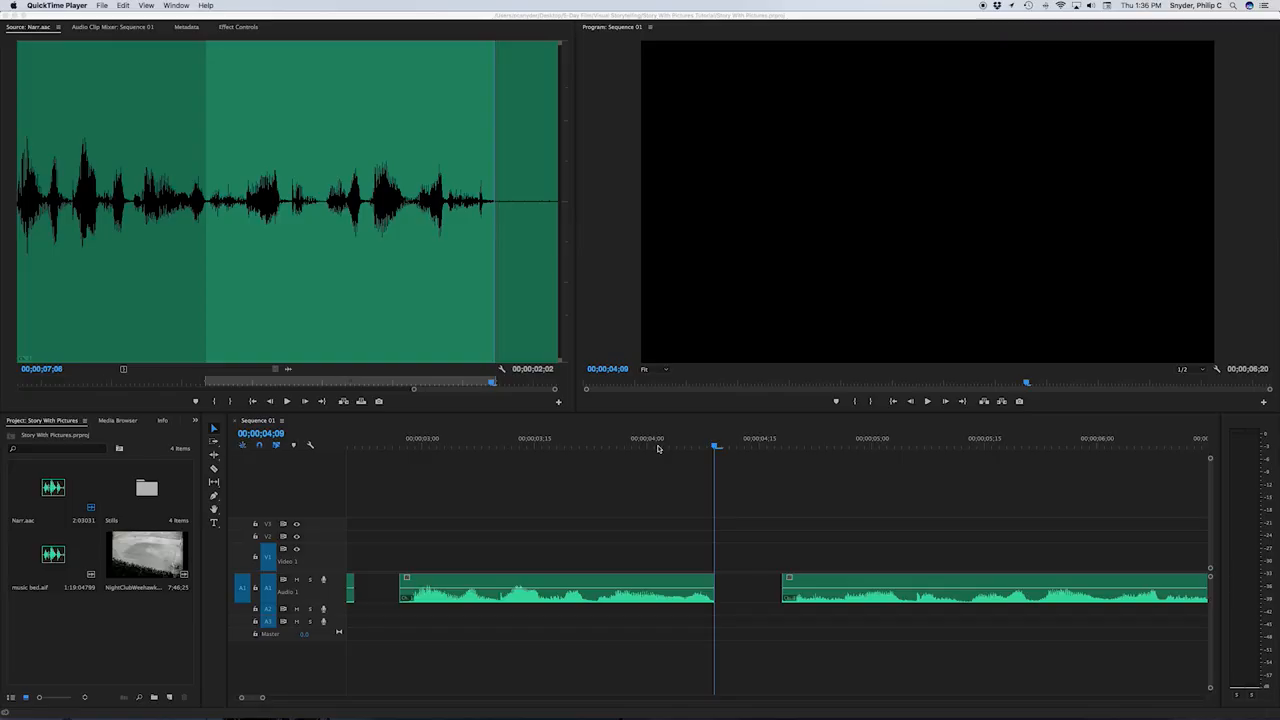
pyautogui.click(620, 446)
pyautogui.click(624, 446)
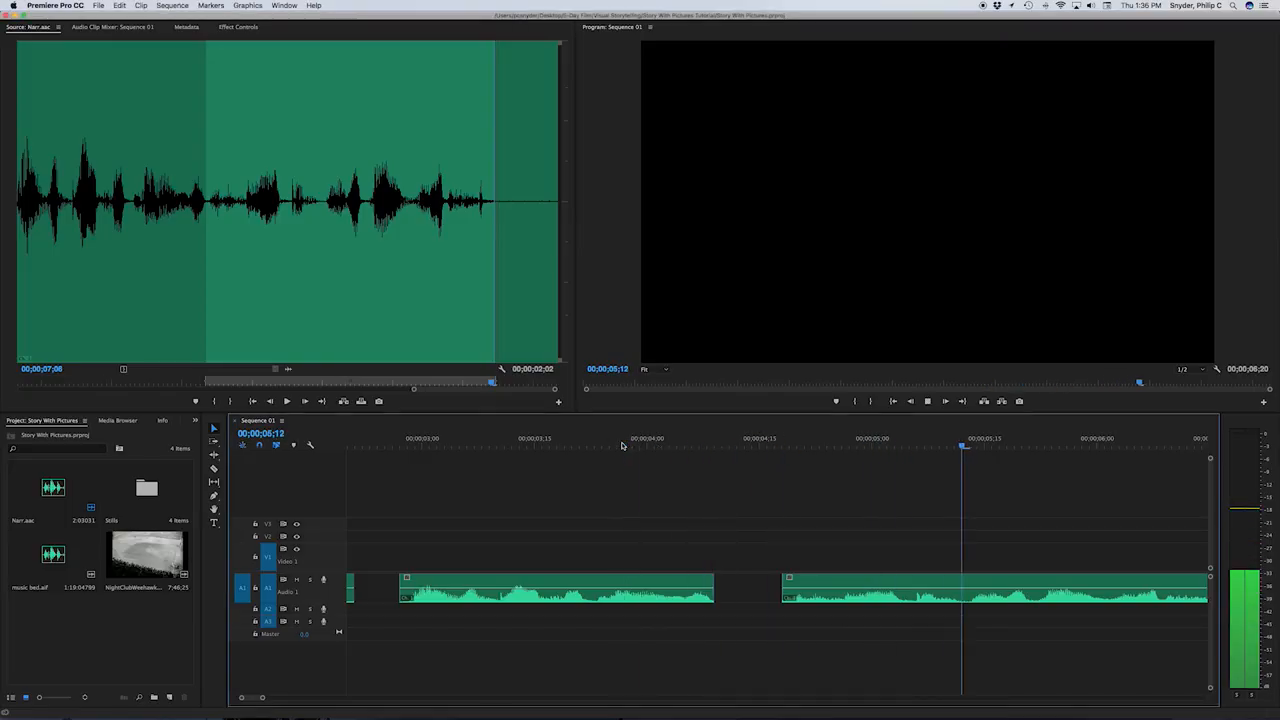
pyautogui.press('space')
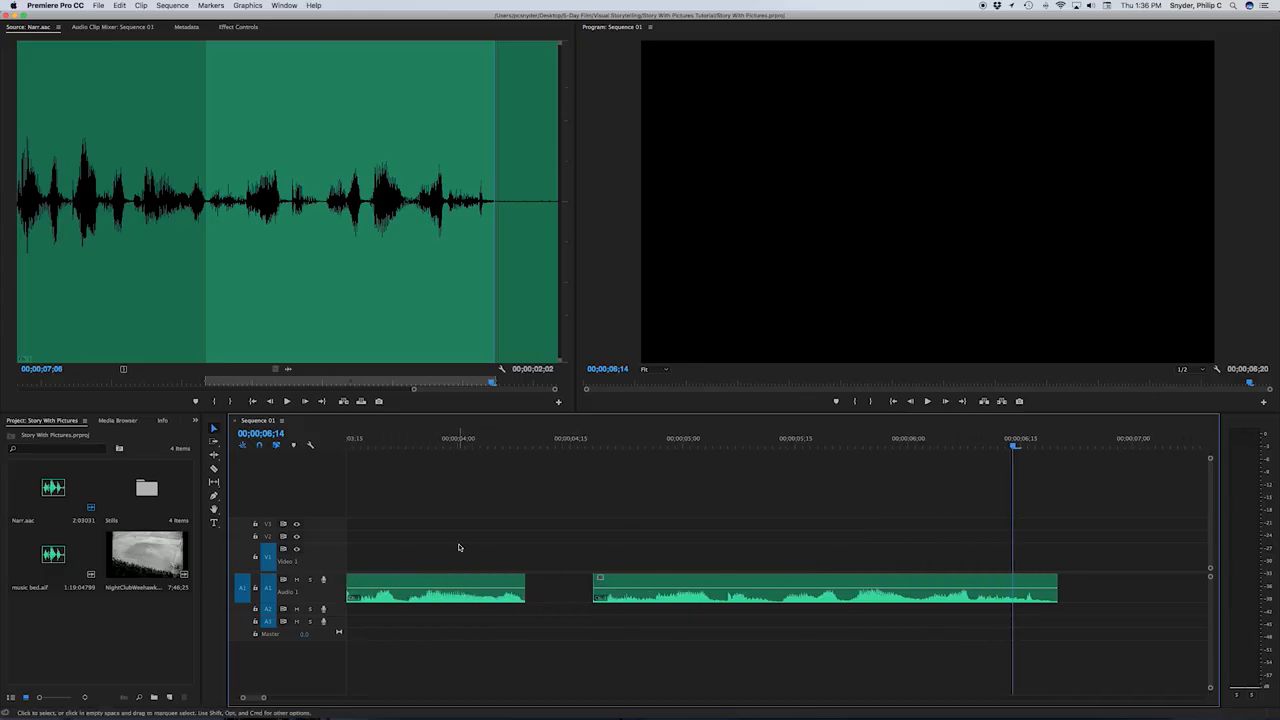
pyautogui.press('Home')
pyautogui.moveTo(375, 446); pyautogui.dragTo(308, 446)
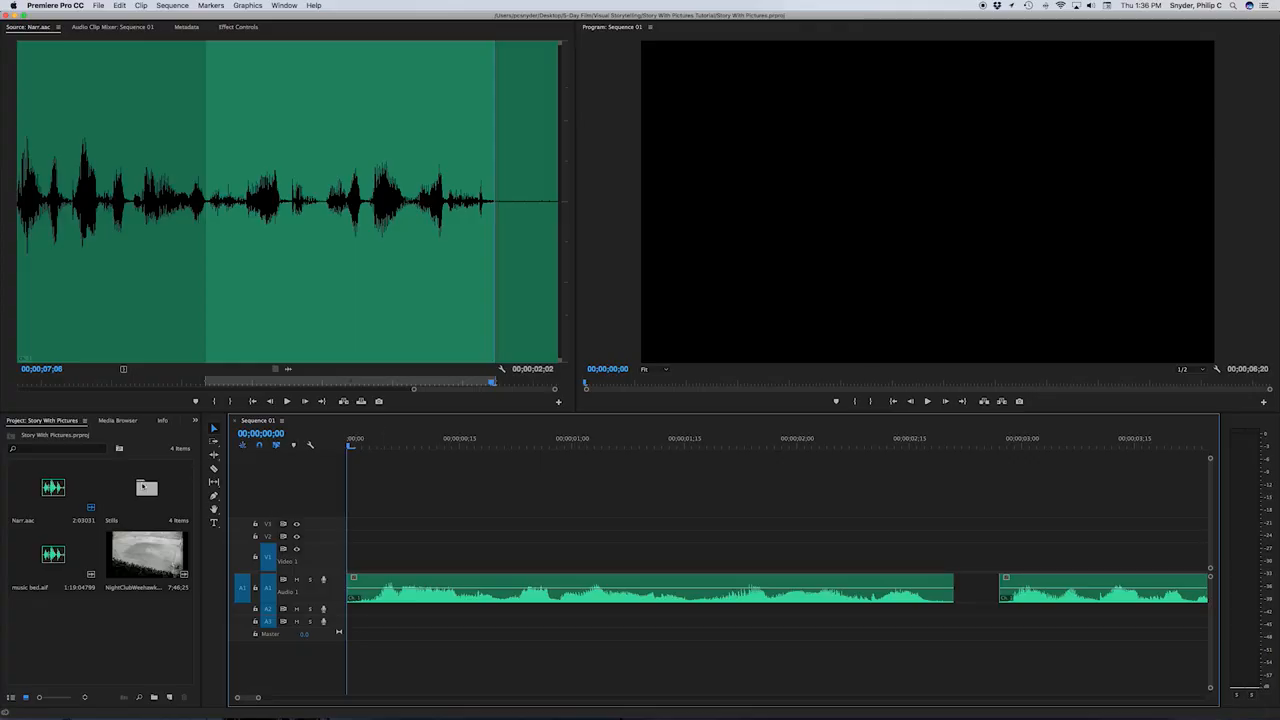
# Step: Load roger_maris_autograph.jpg from the Stills bin and lay it on Video 1 from the sequence start, spanning the first narration clip
pyautogui.click(147, 489)
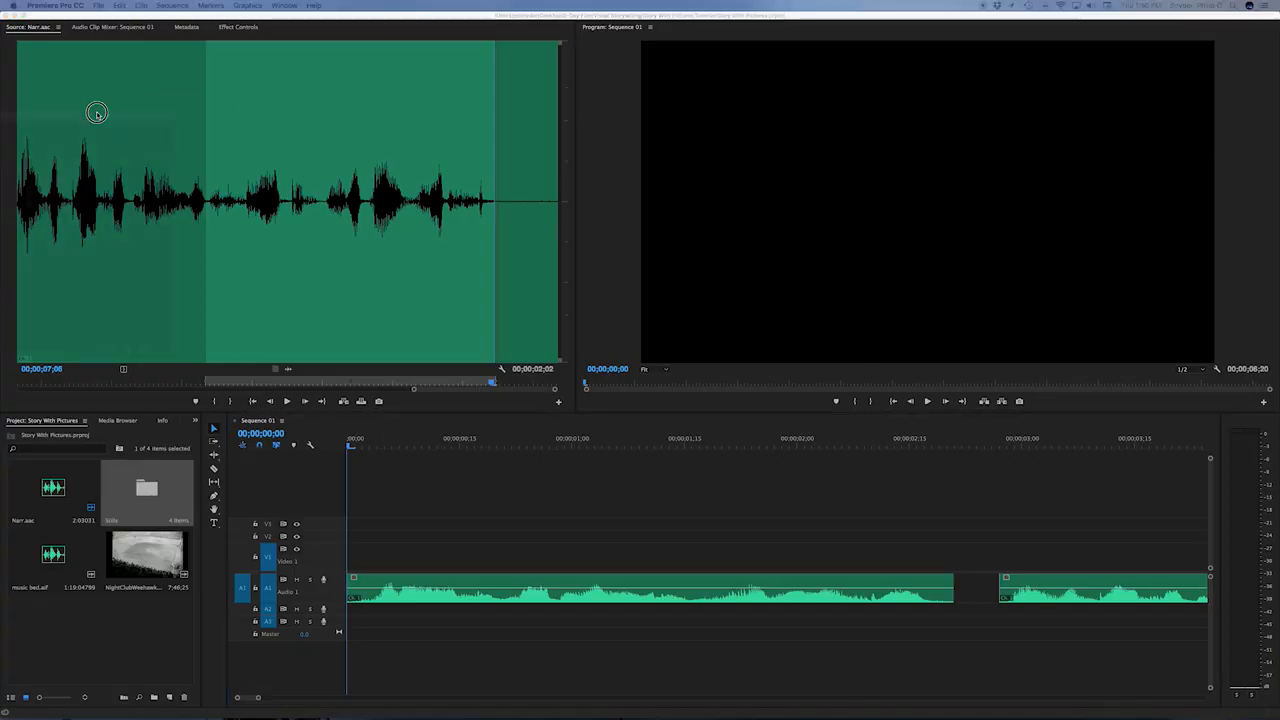
pyautogui.click(275, 146)
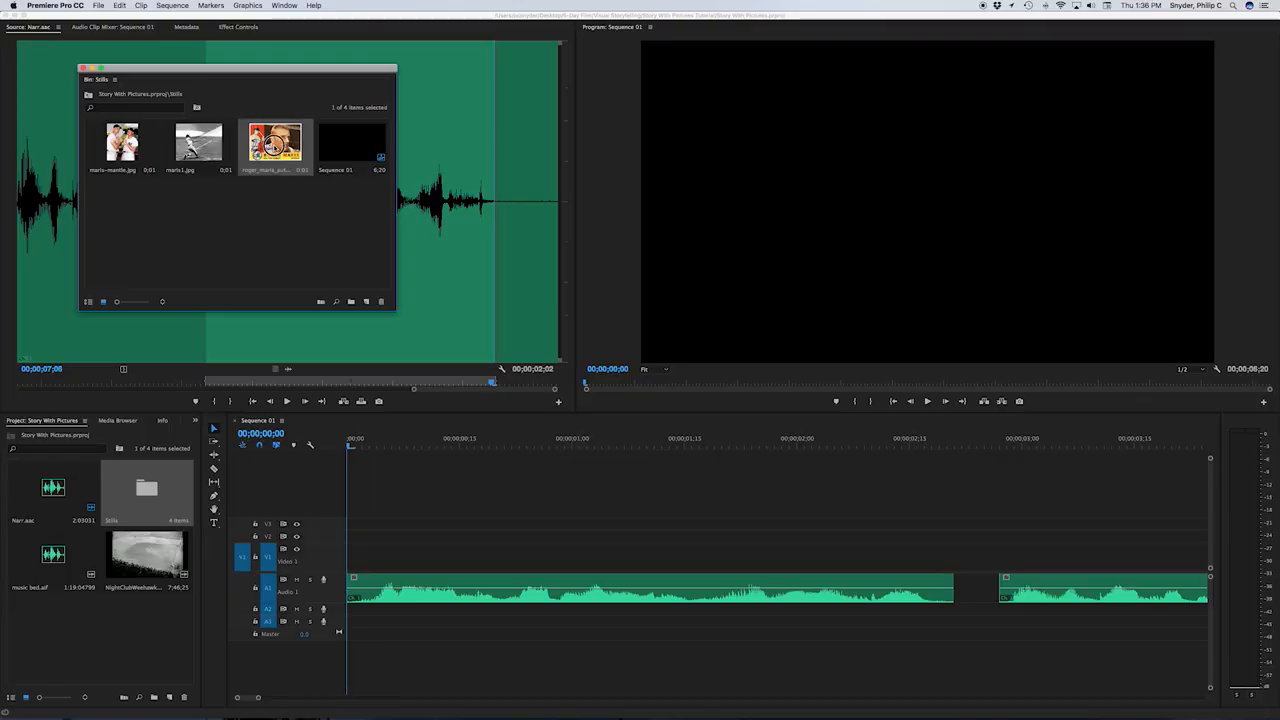
pyautogui.doubleClick(280, 146)
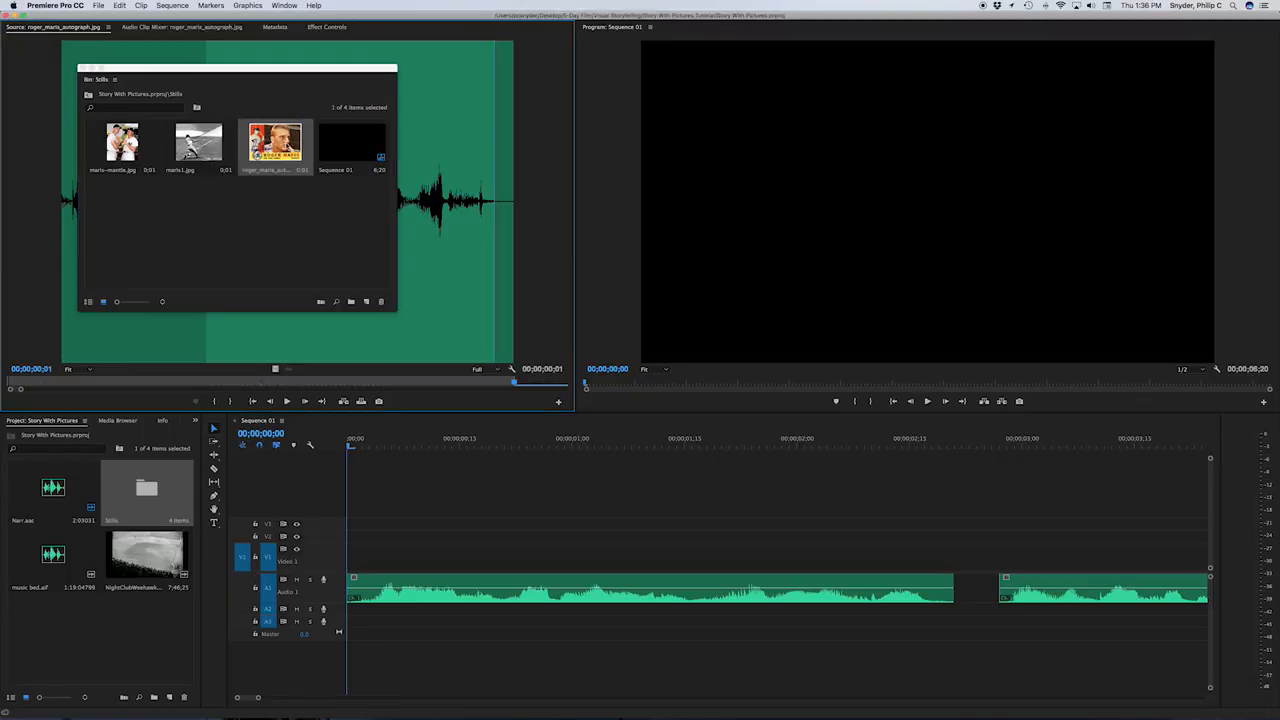
pyautogui.moveTo(261, 70); pyautogui.dragTo(352, 119)
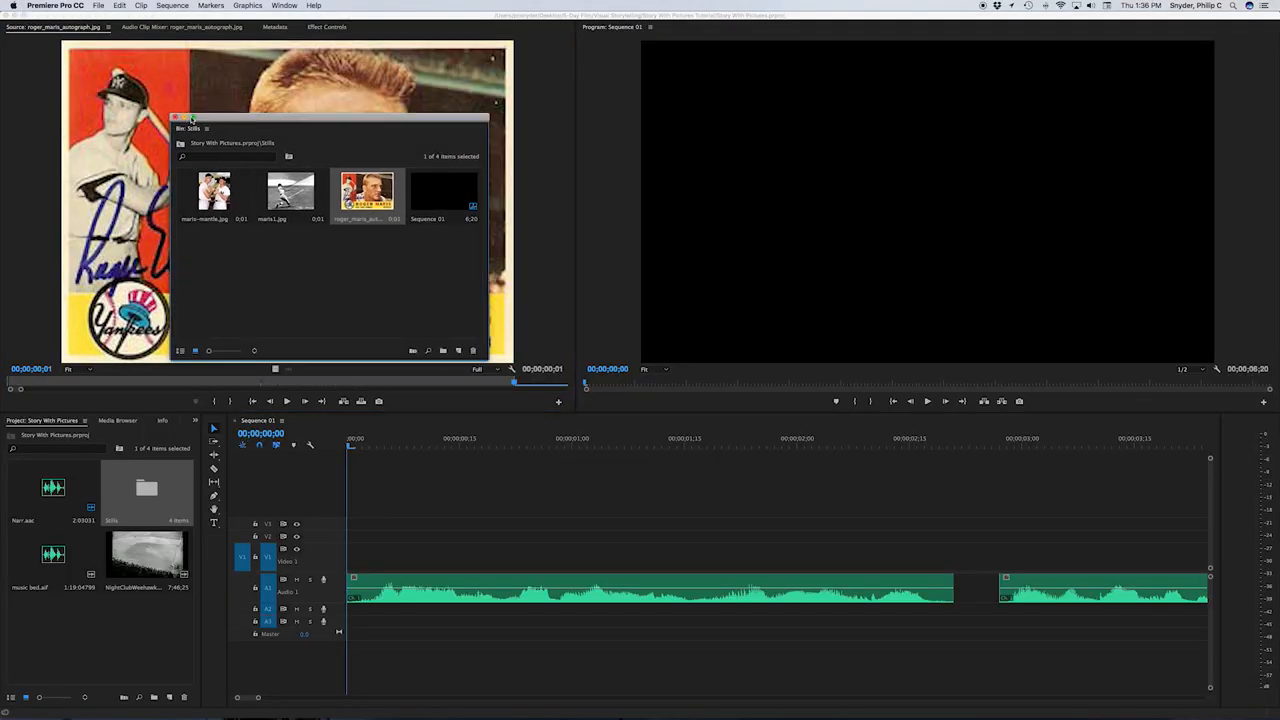
pyautogui.click(178, 118)
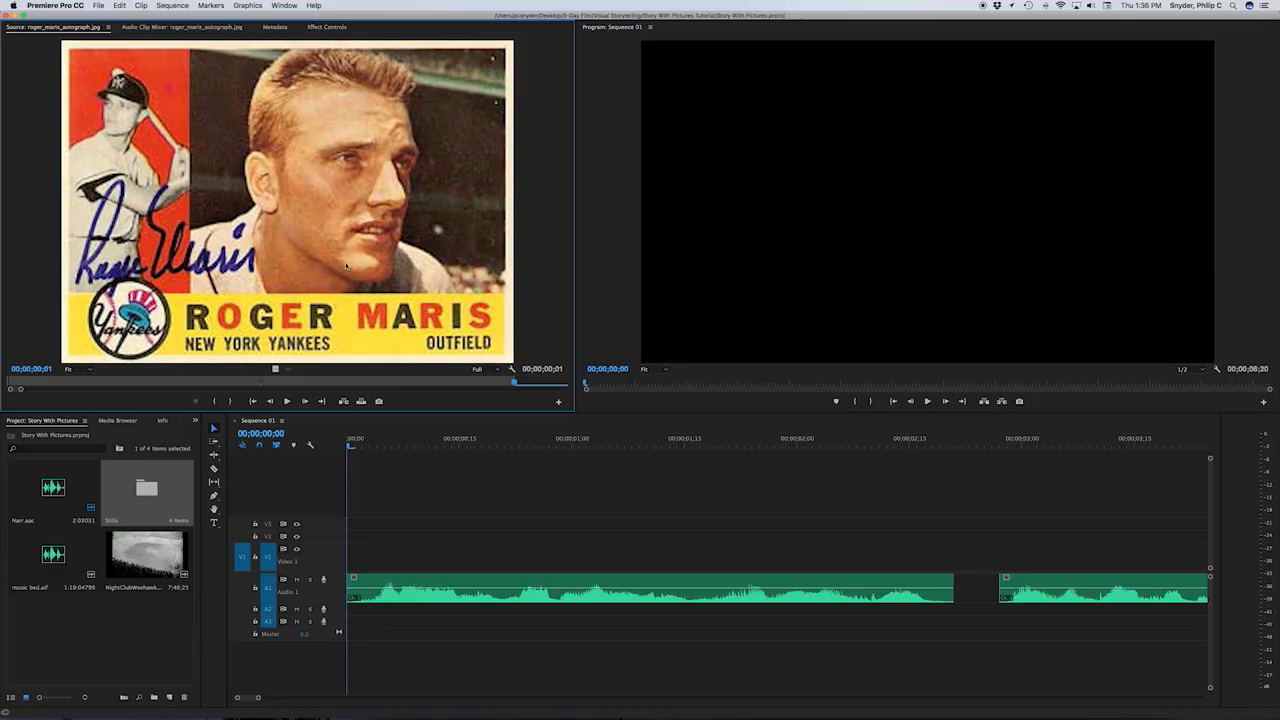
pyautogui.moveTo(307, 238); pyautogui.dragTo(953, 557)
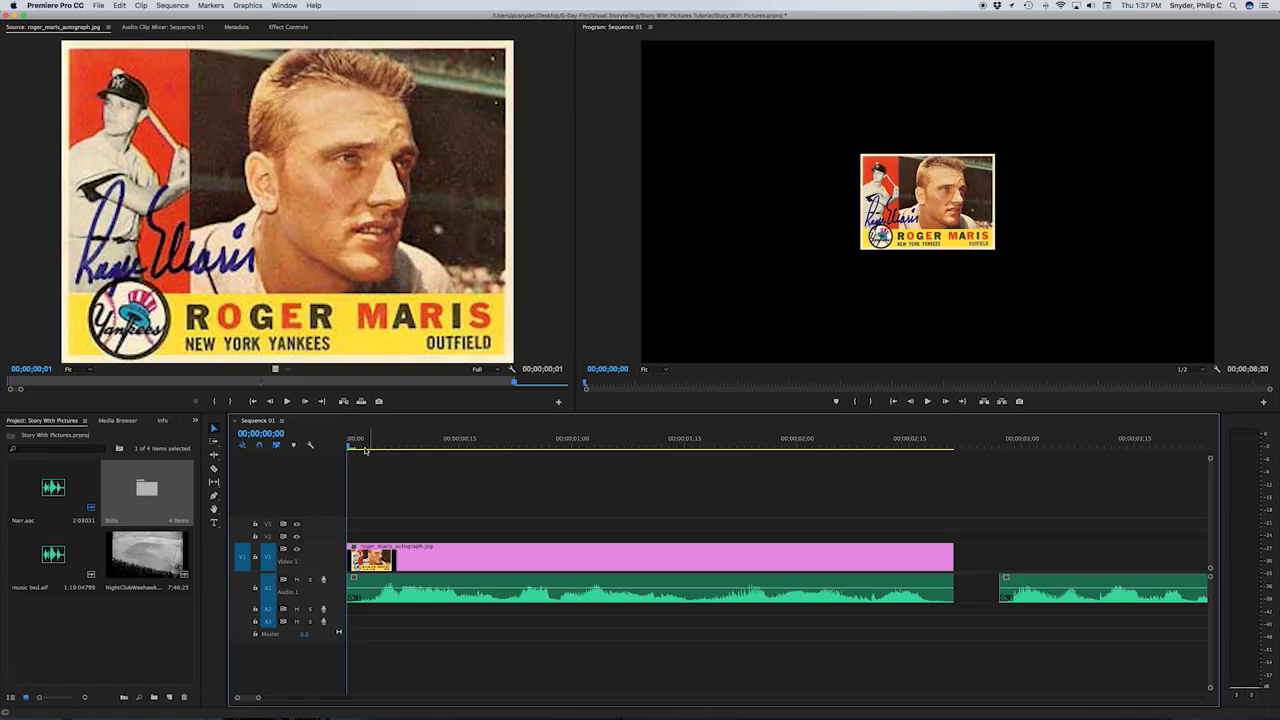
# Step: Set the autograph card clip's Rotation to 90° and turn on Rotation keyframing at the sequence start
pyautogui.click(431, 558)
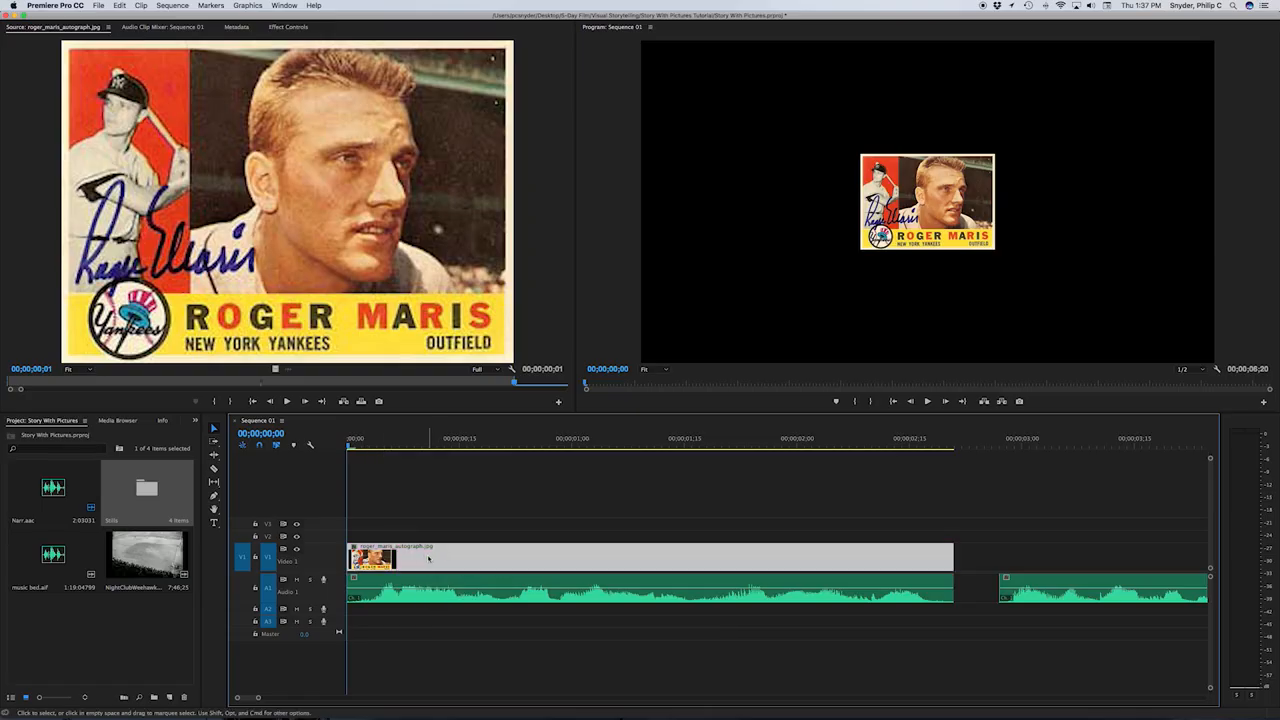
pyautogui.click(288, 27)
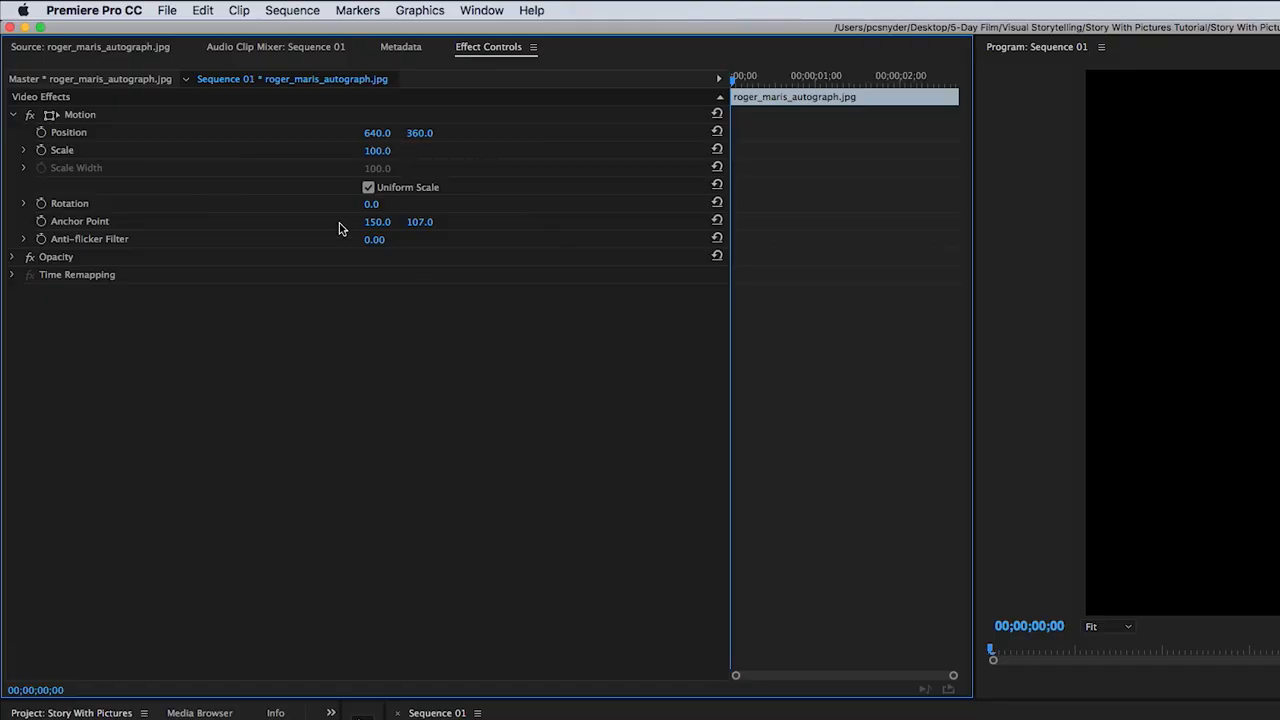
pyautogui.moveTo(372, 206); pyautogui.dragTo(362, 206)
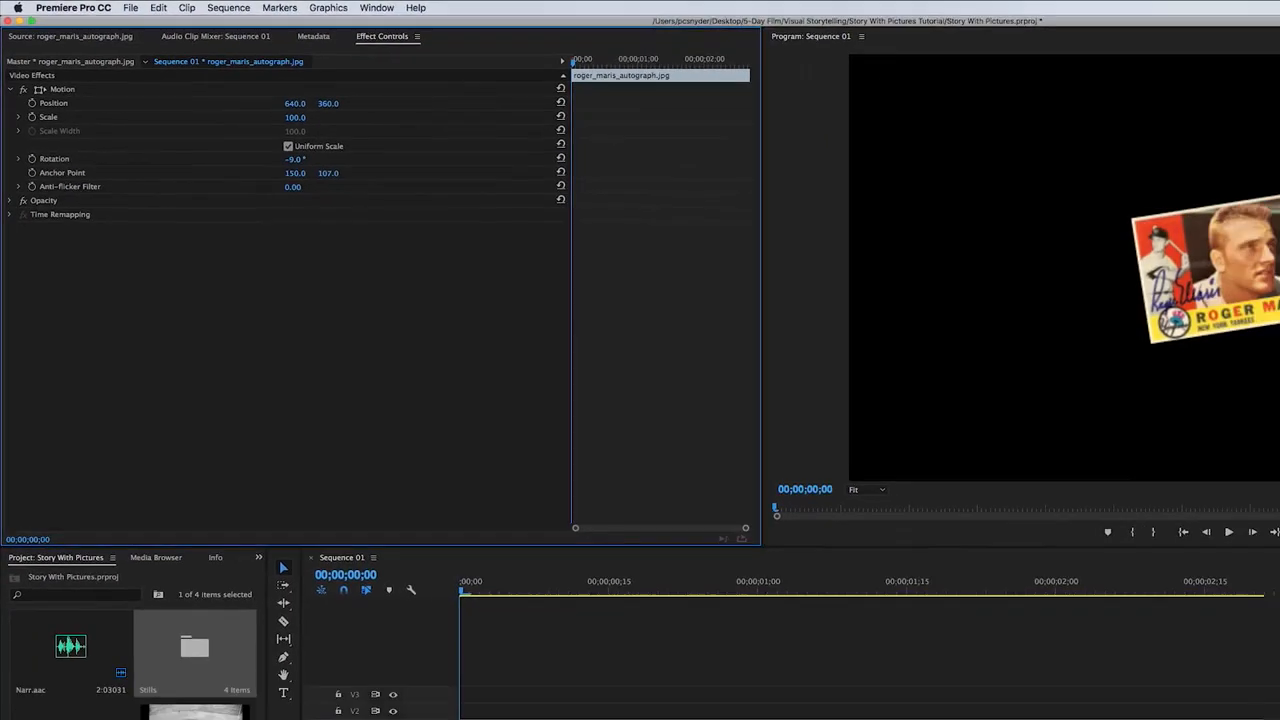
pyautogui.moveTo(283, 159); pyautogui.dragTo(344, 159)
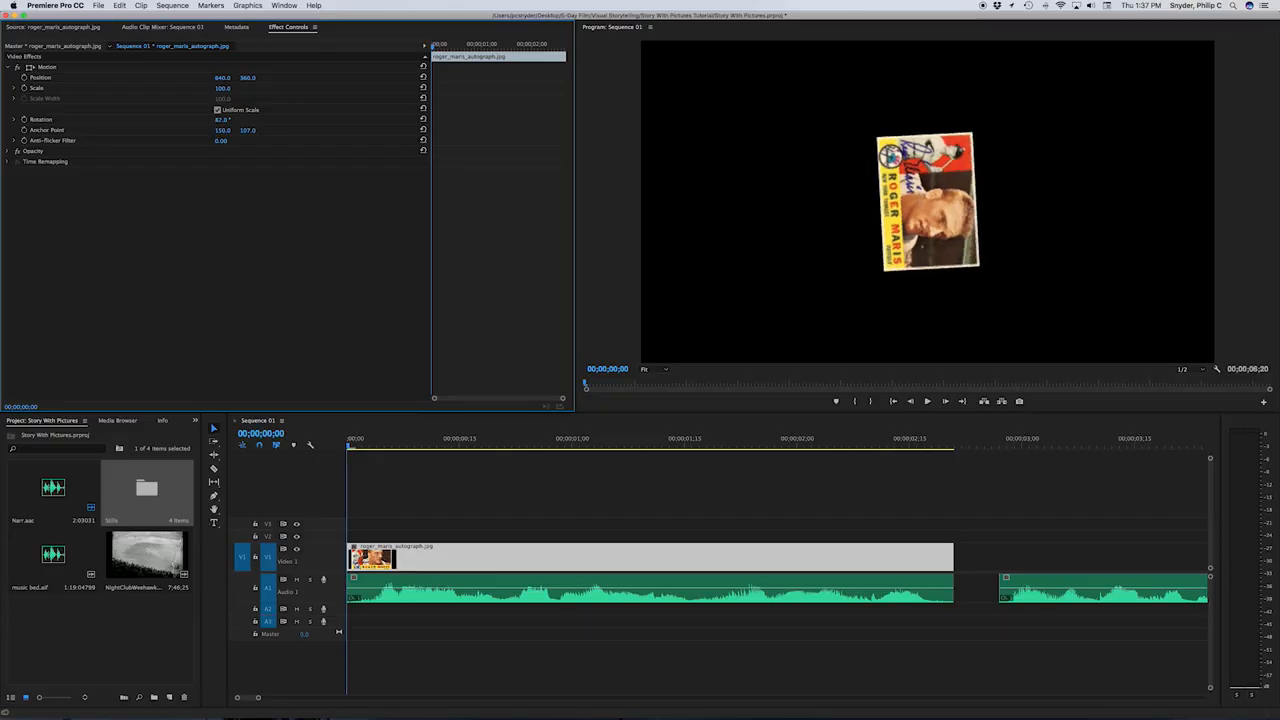
pyautogui.moveTo(222, 120); pyautogui.dragTo(226, 120)
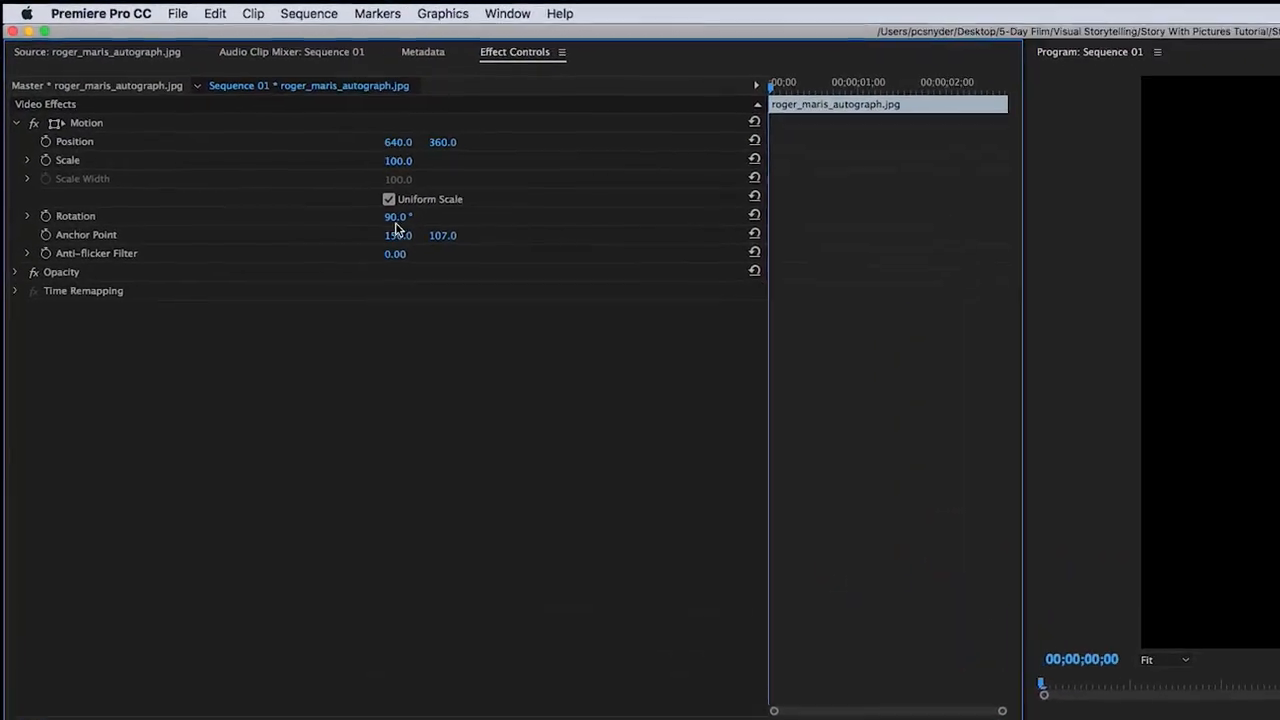
pyautogui.click(50, 236)
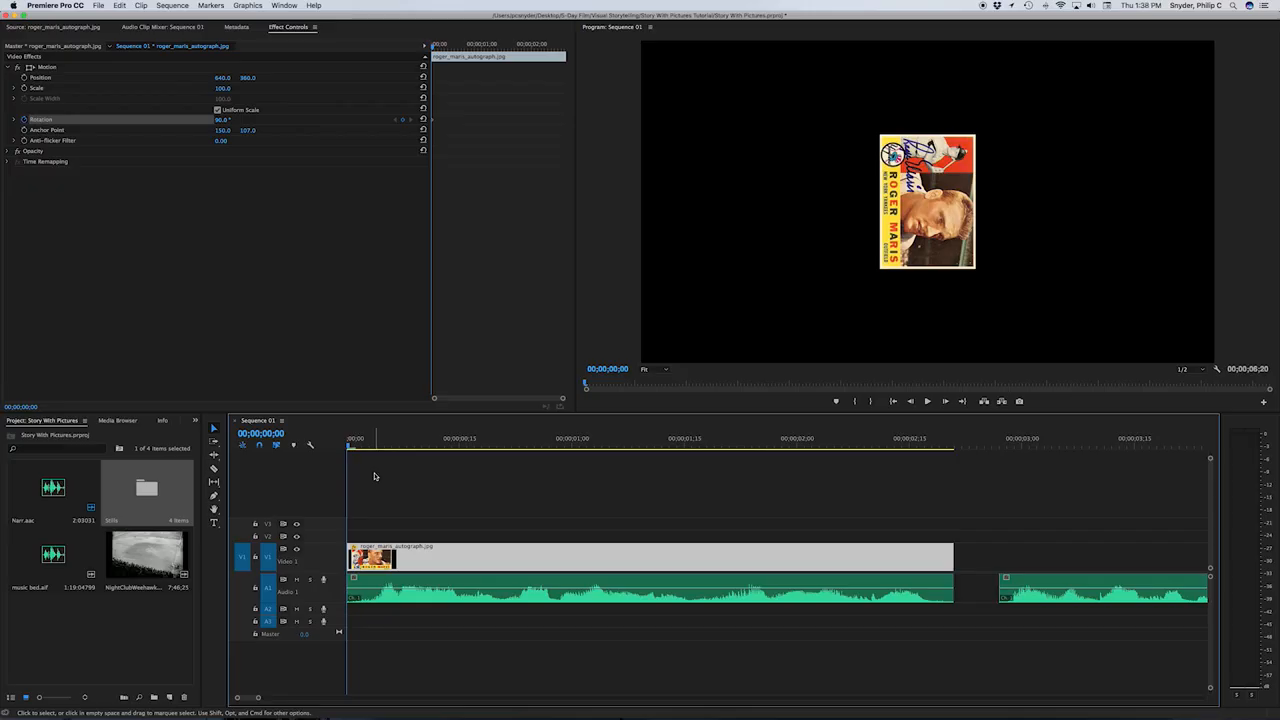
# Step: Add a Rotation keyframe of 0° on the card clip's last frame at 00;00;02;20
pyautogui.press('space')
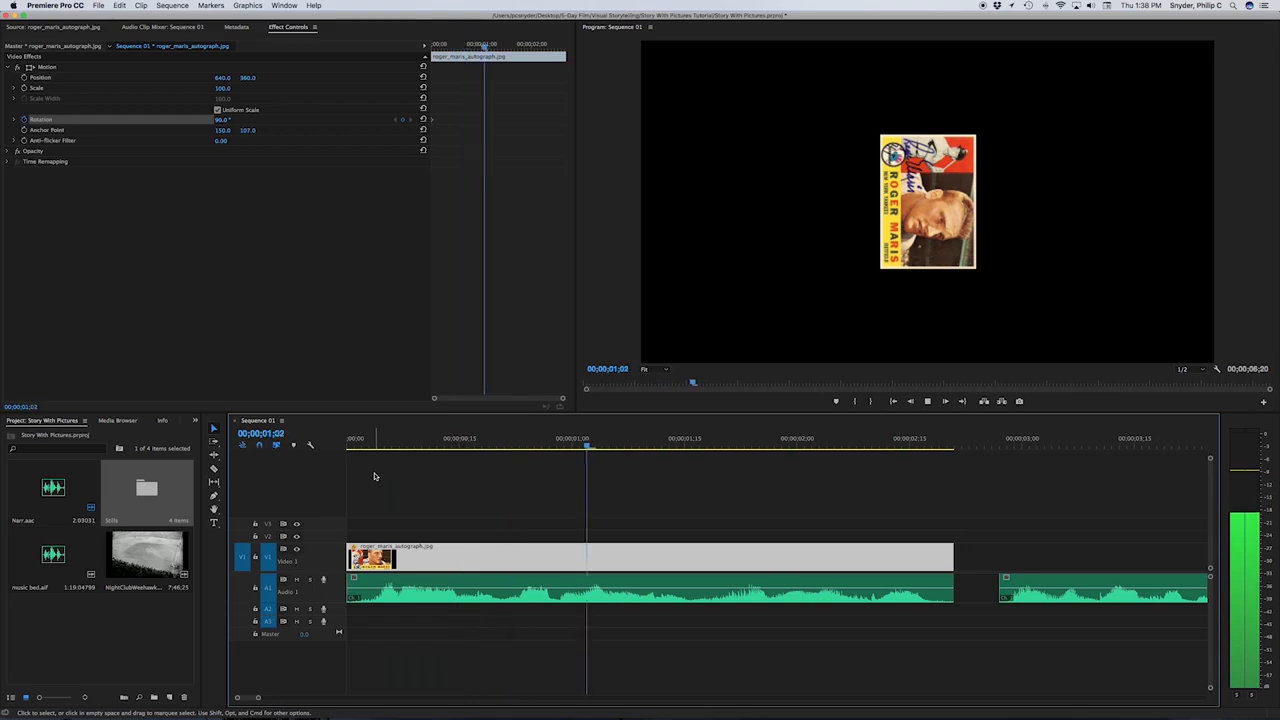
pyautogui.press('space')
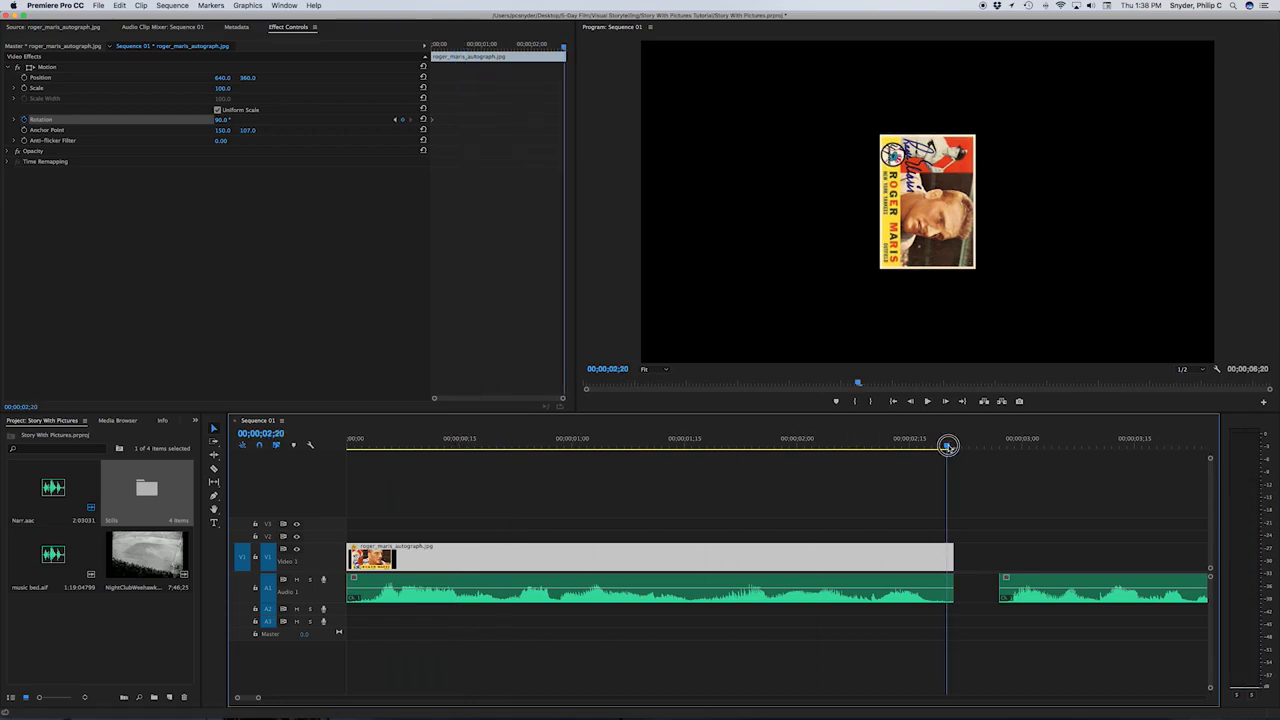
pyautogui.moveTo(947, 446); pyautogui.dragTo(953, 446)
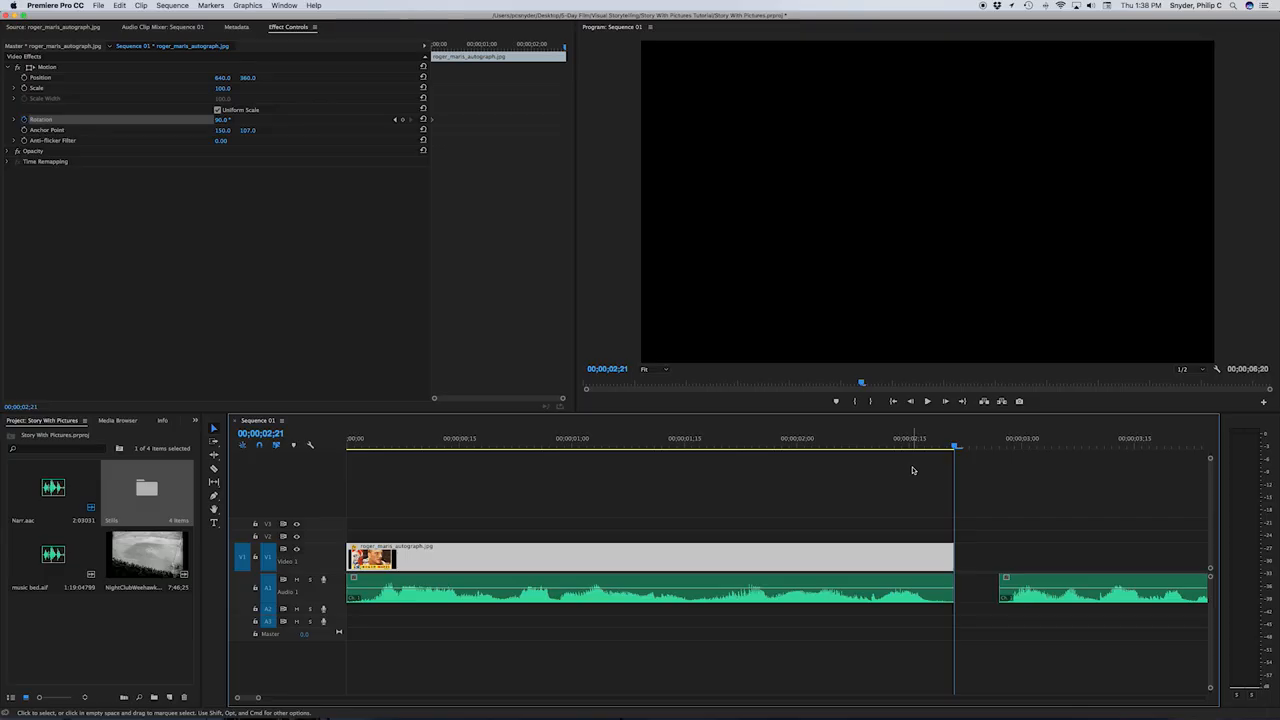
pyautogui.press('Left')
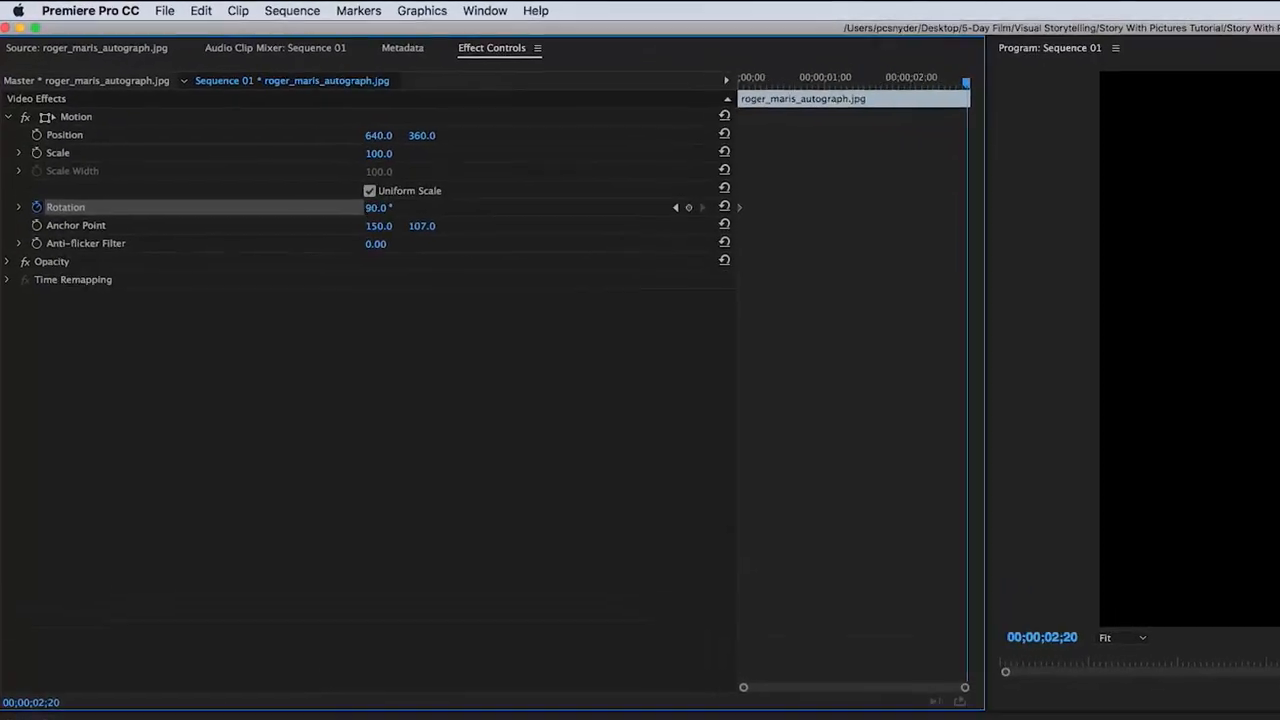
pyautogui.write('0')
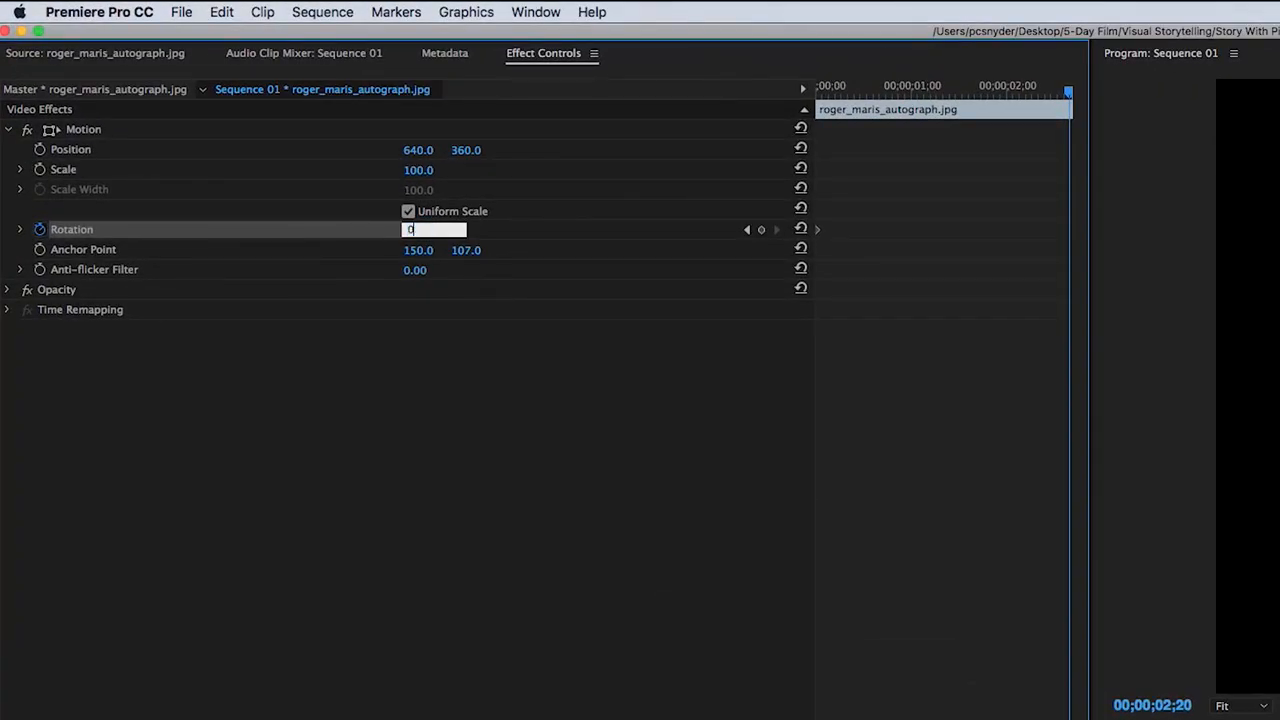
pyautogui.press('Return')
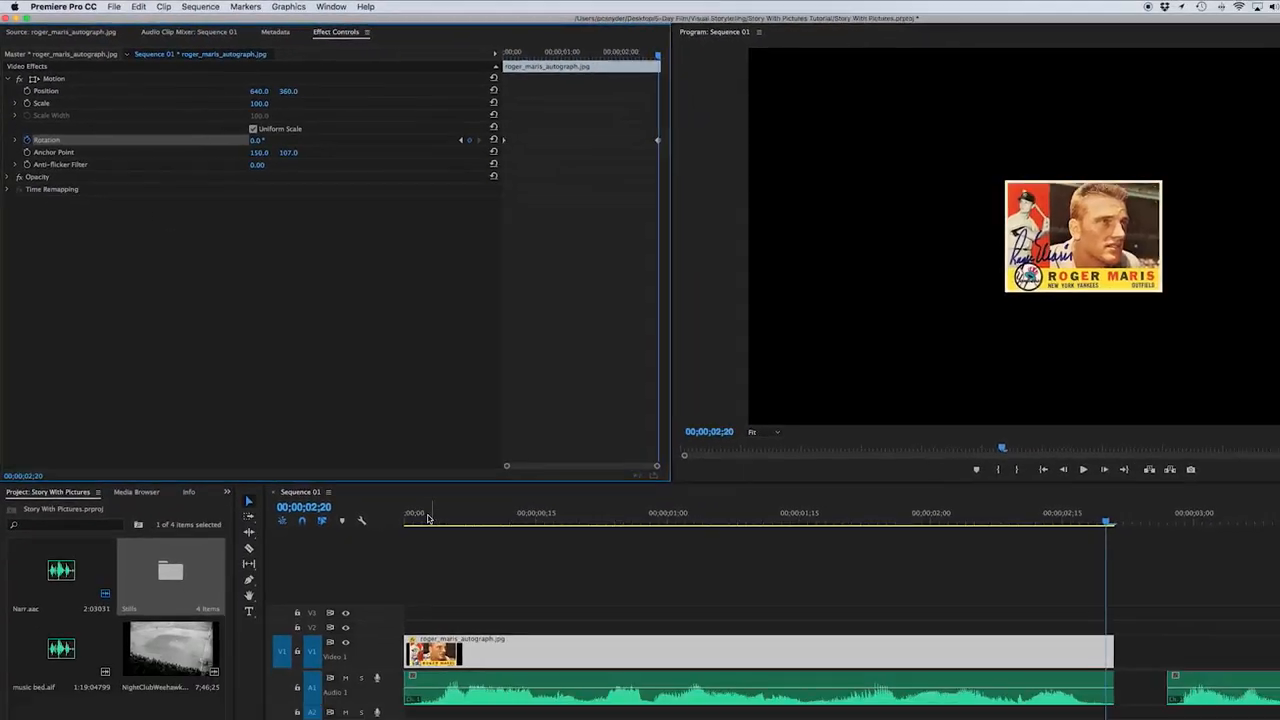
# Step: Add starting keyframes for the card clip's Scale and Position at 00;00;00;00
pyautogui.moveTo(367, 442); pyautogui.dragTo(303, 445)
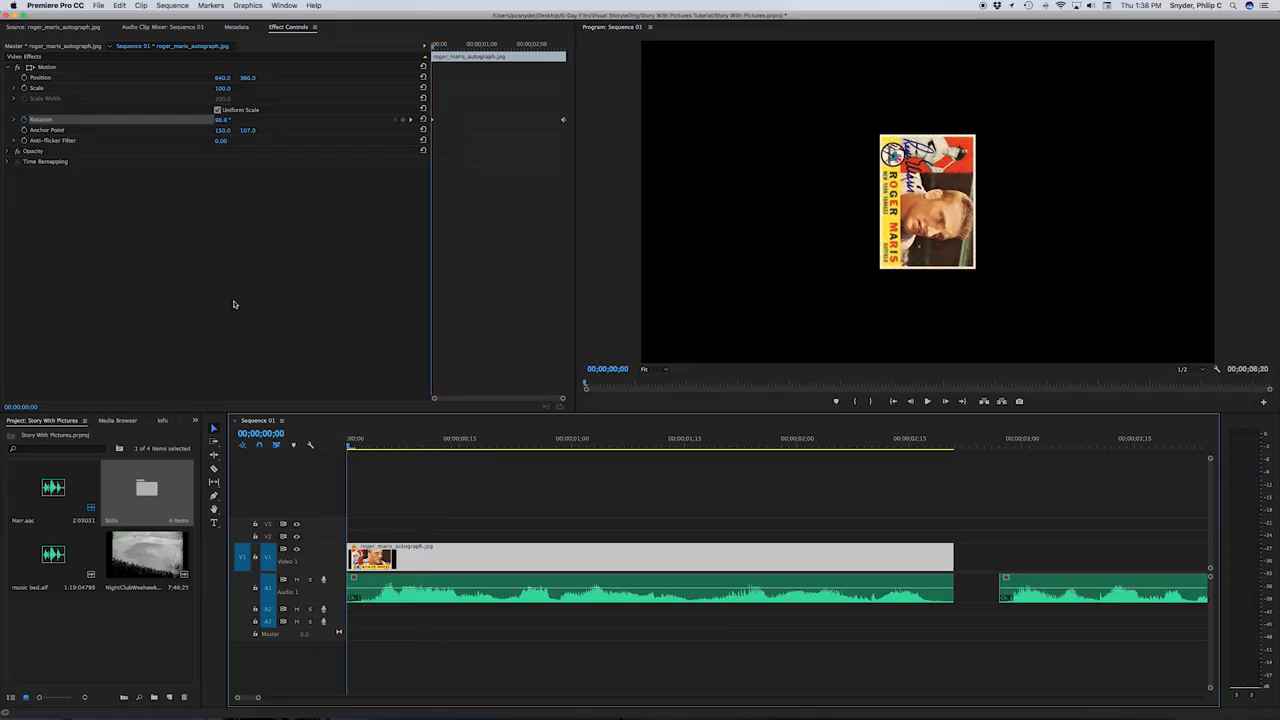
pyautogui.click(24, 88)
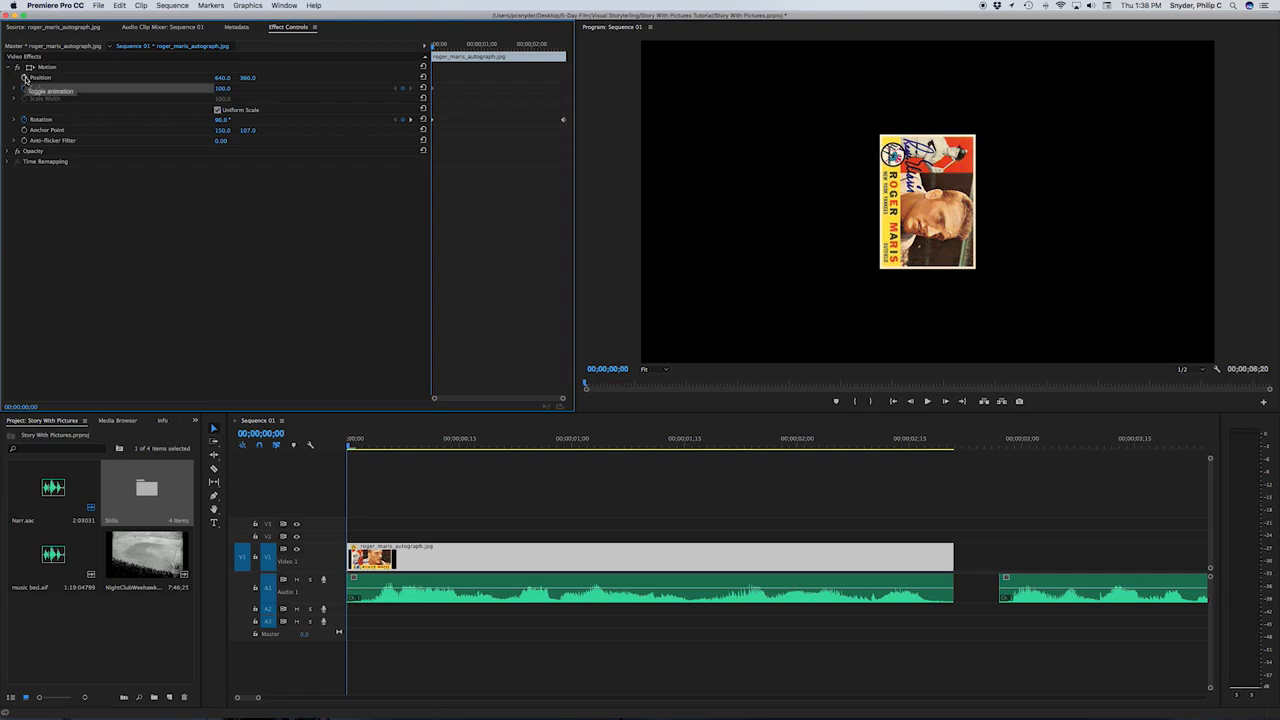
pyautogui.click(24, 79)
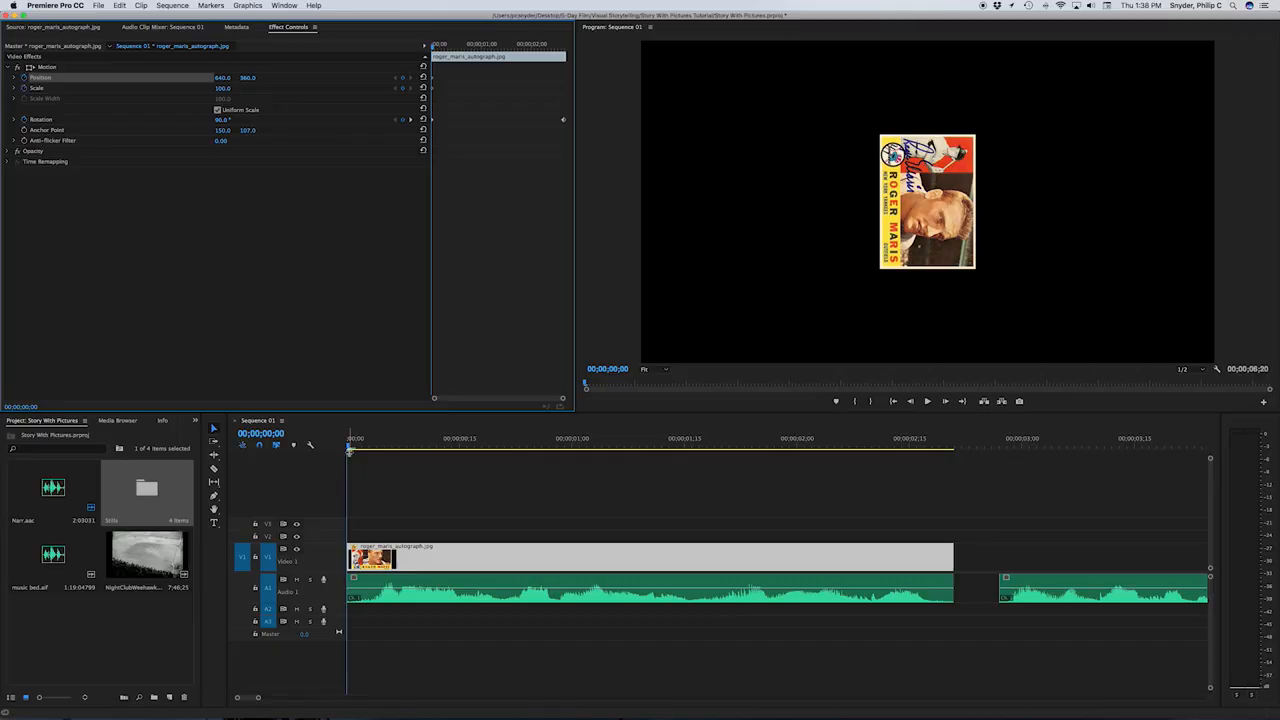
pyautogui.click(352, 446)
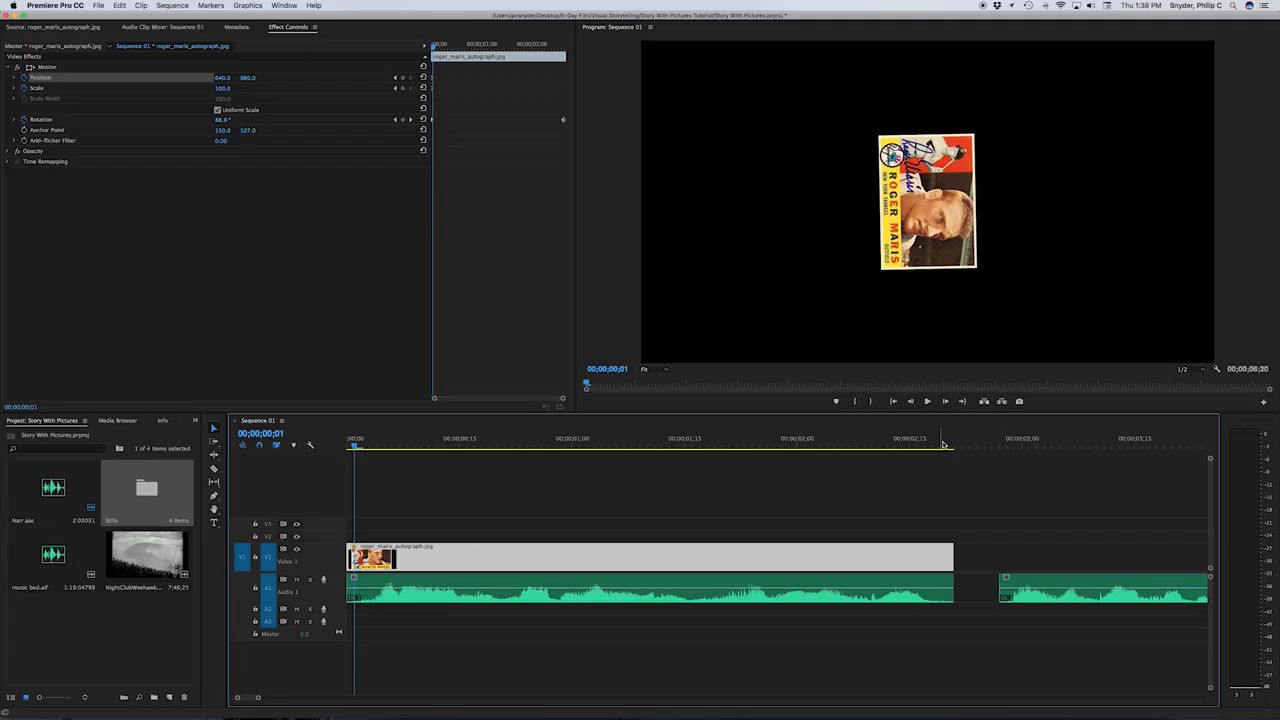
# Step: Add a Scale keyframe of 322 on the autograph card clip at 00;00;02;20 and play back the animation
pyautogui.moveTo(950, 446); pyautogui.dragTo(948, 445)
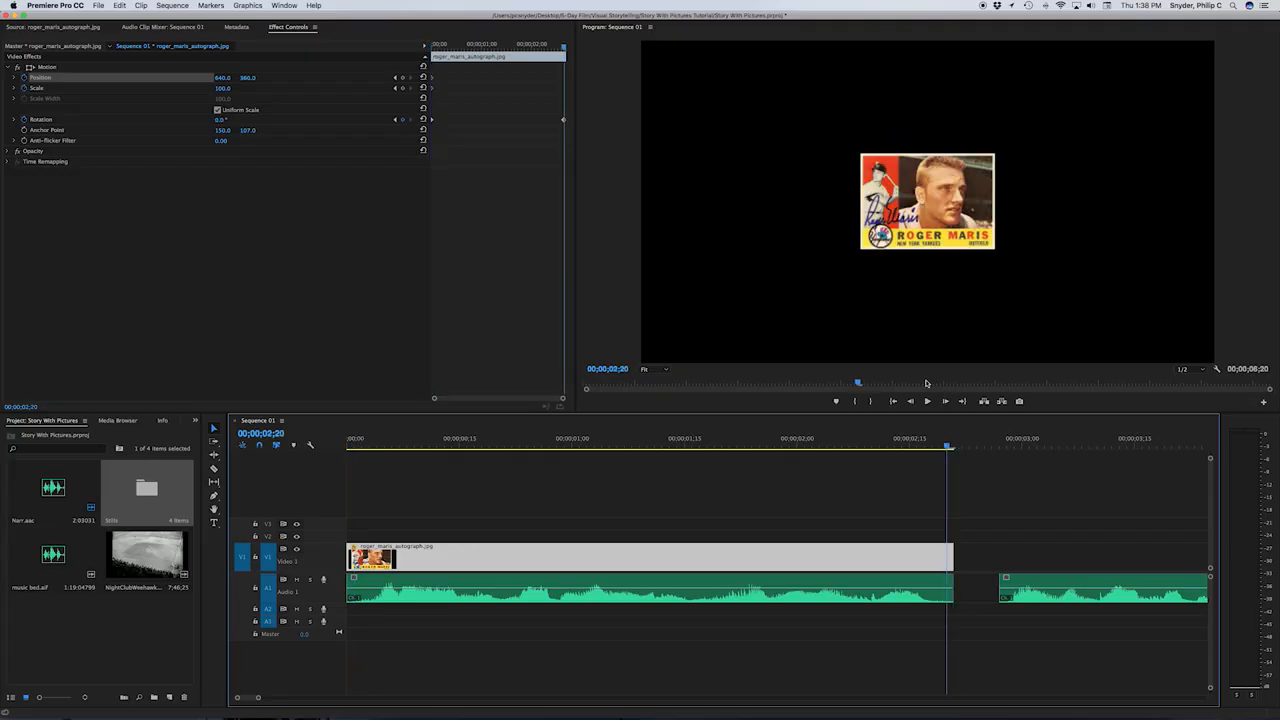
pyautogui.click(222, 88)
pyautogui.write('200')
pyautogui.press('Return')
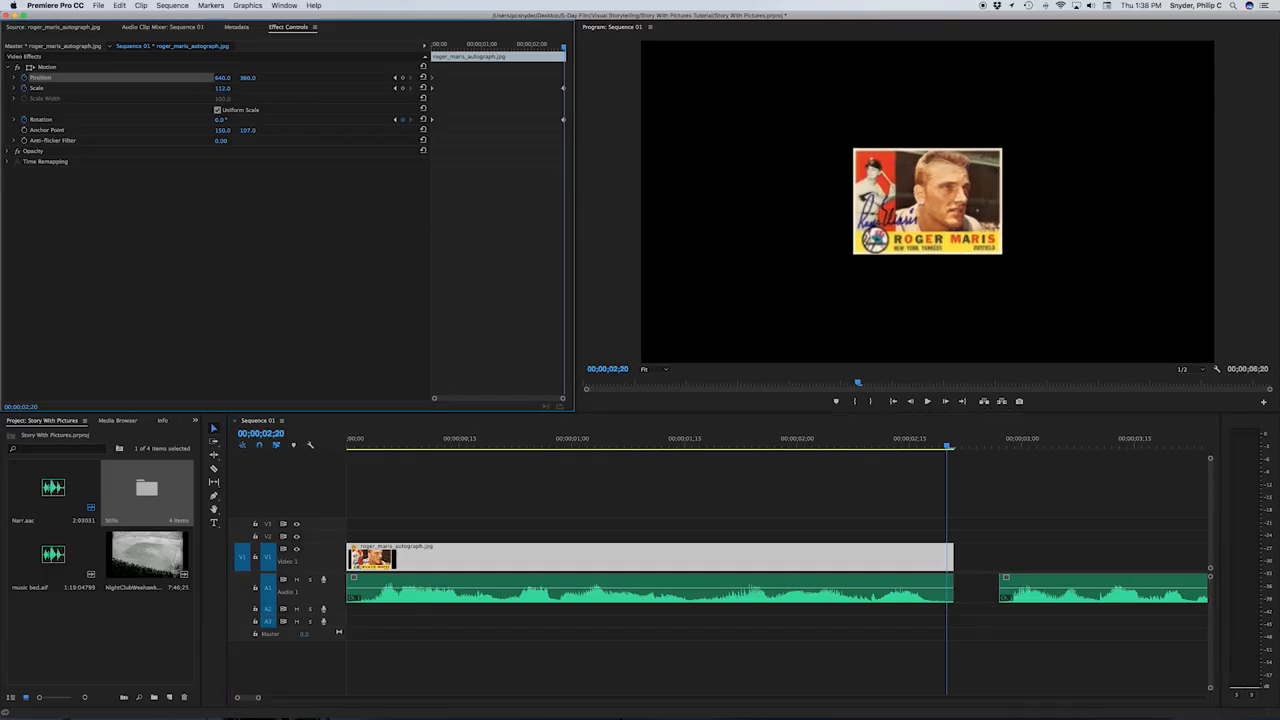
pyautogui.moveTo(222, 88); pyautogui.dragTo(283, 88)
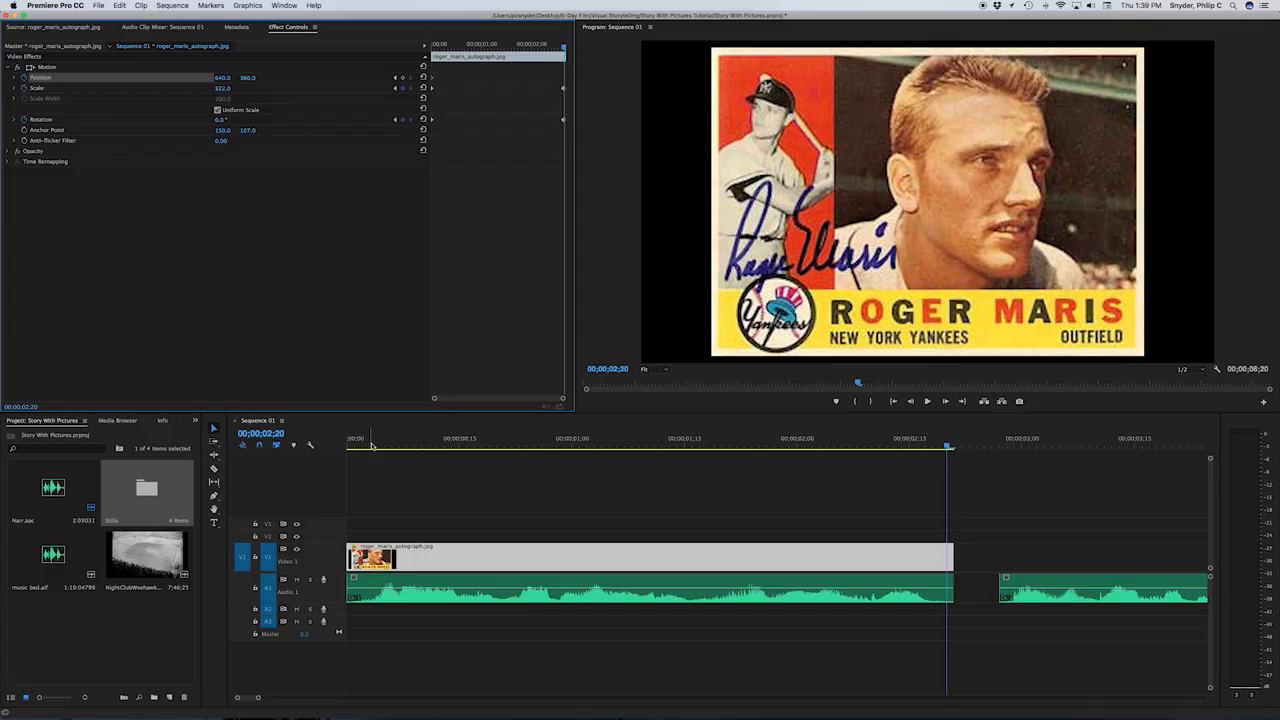
pyautogui.click(345, 444)
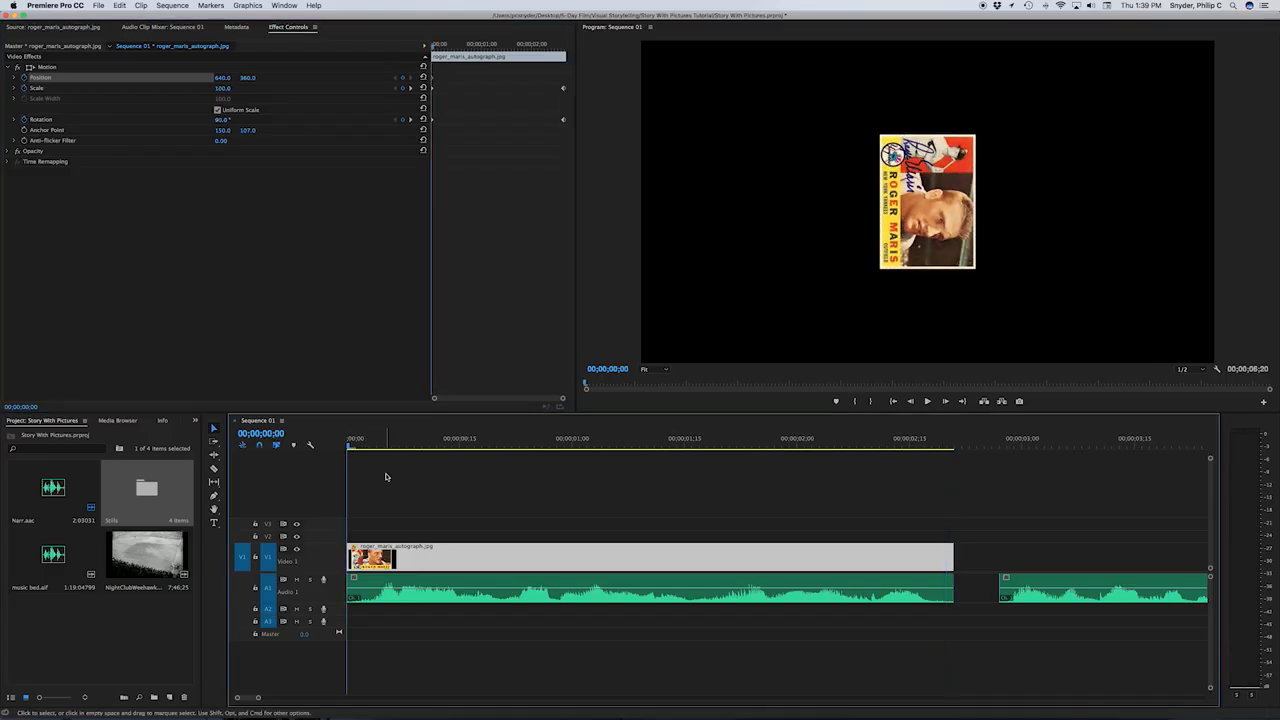
pyautogui.press('space')
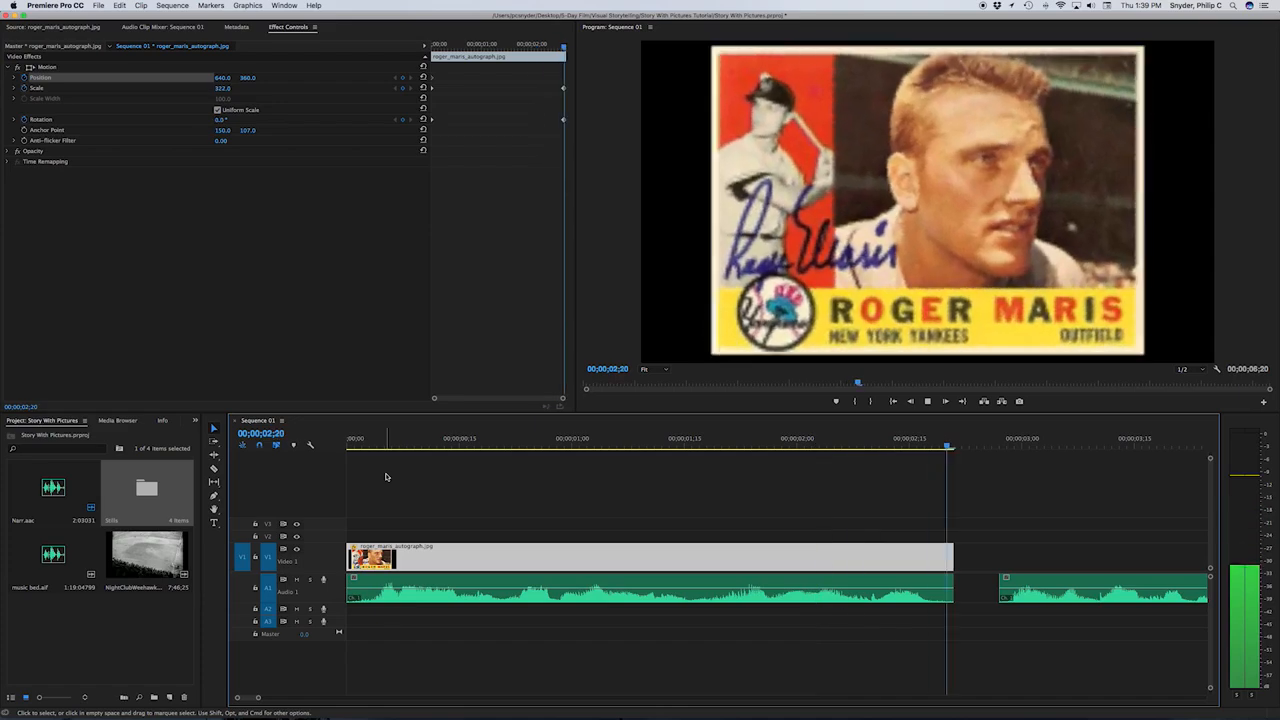
pyautogui.press('space')
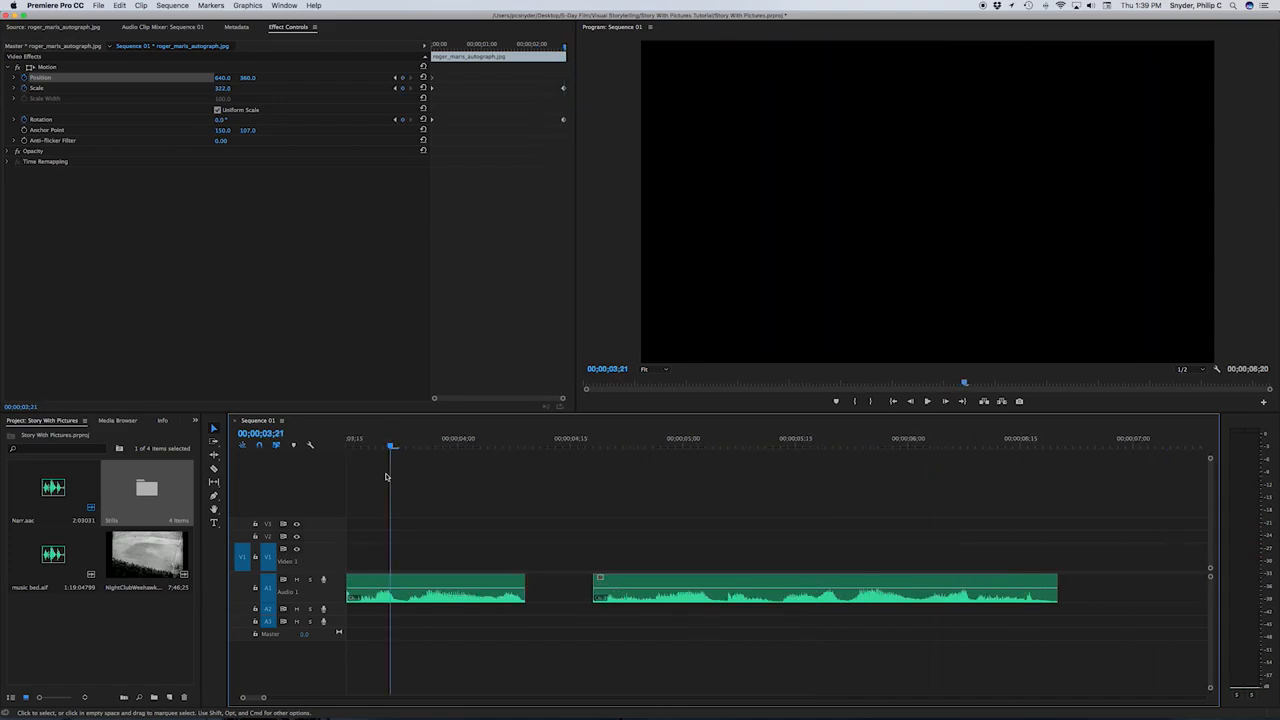
# Step: Extend the end of the autograph card clip to the start of the second narration clip at 00;00;02;27
pyautogui.press('Up')
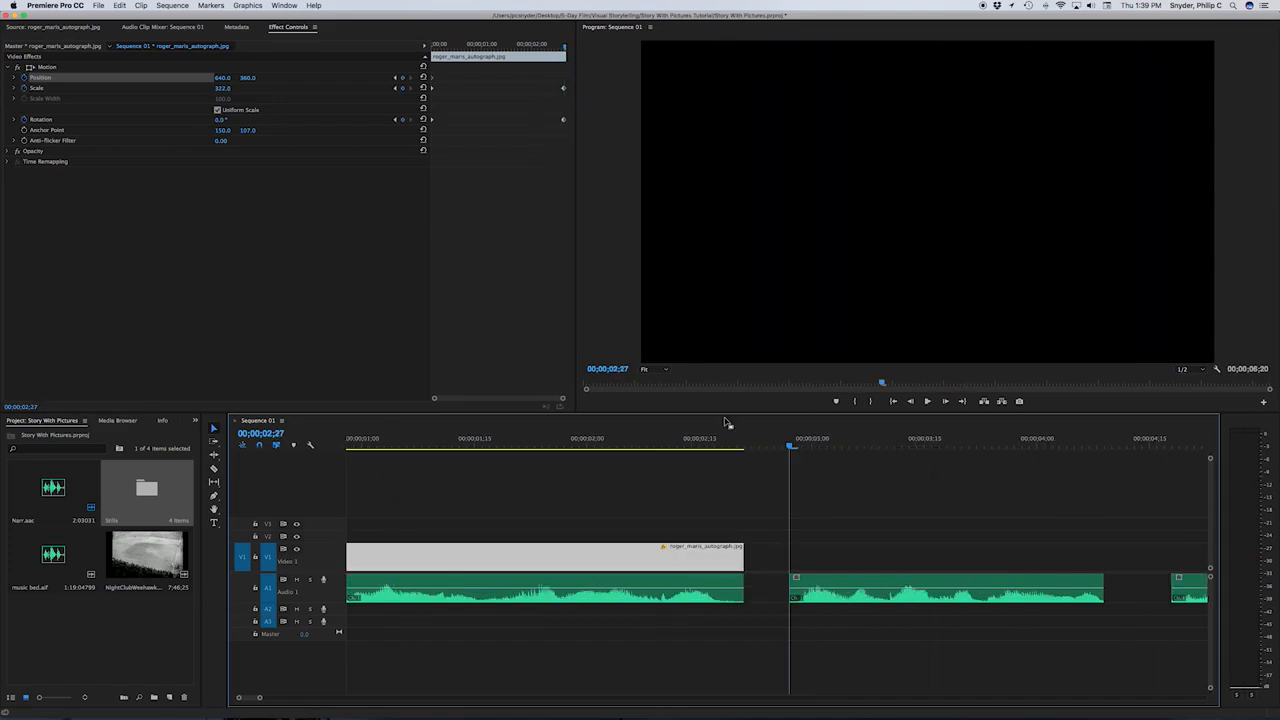
pyautogui.moveTo(724, 438)
pyautogui.mouseDown()
pyautogui.moveTo(666, 438)
pyautogui.moveTo(729, 438)
pyautogui.mouseUp()
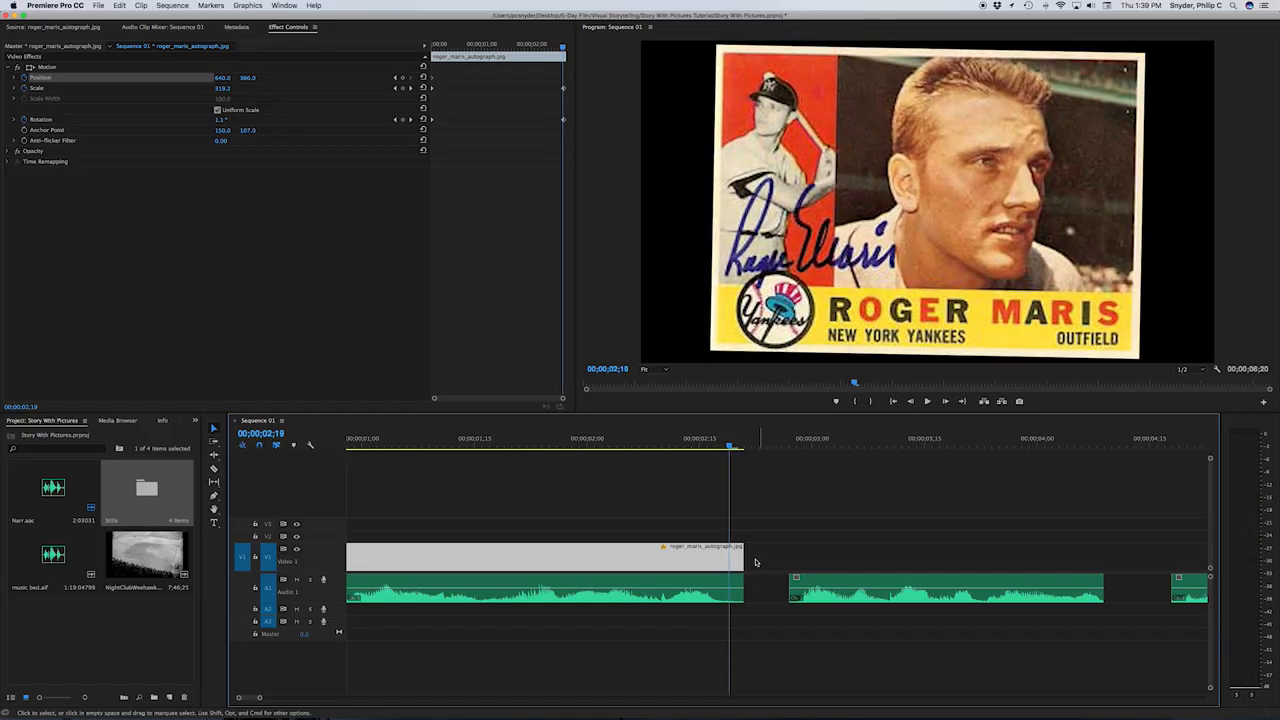
pyautogui.moveTo(744, 557); pyautogui.dragTo(788, 556)
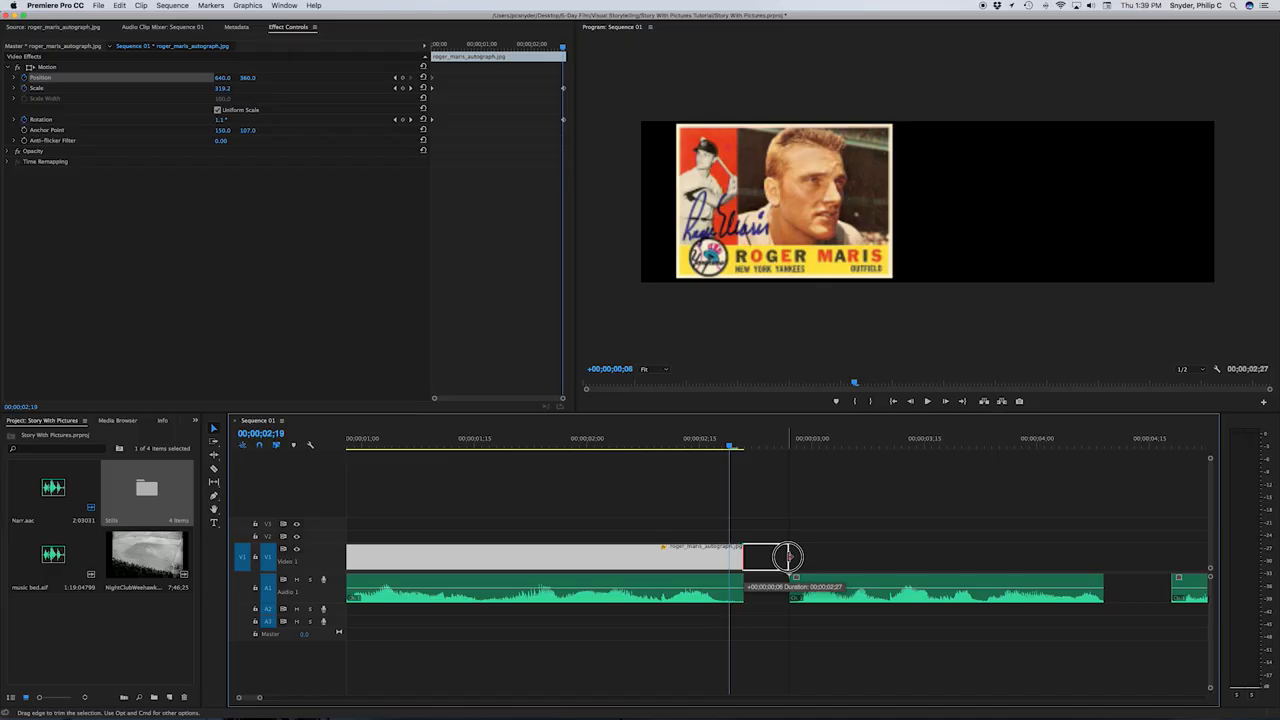
pyautogui.moveTo(788, 557); pyautogui.dragTo(789, 557)
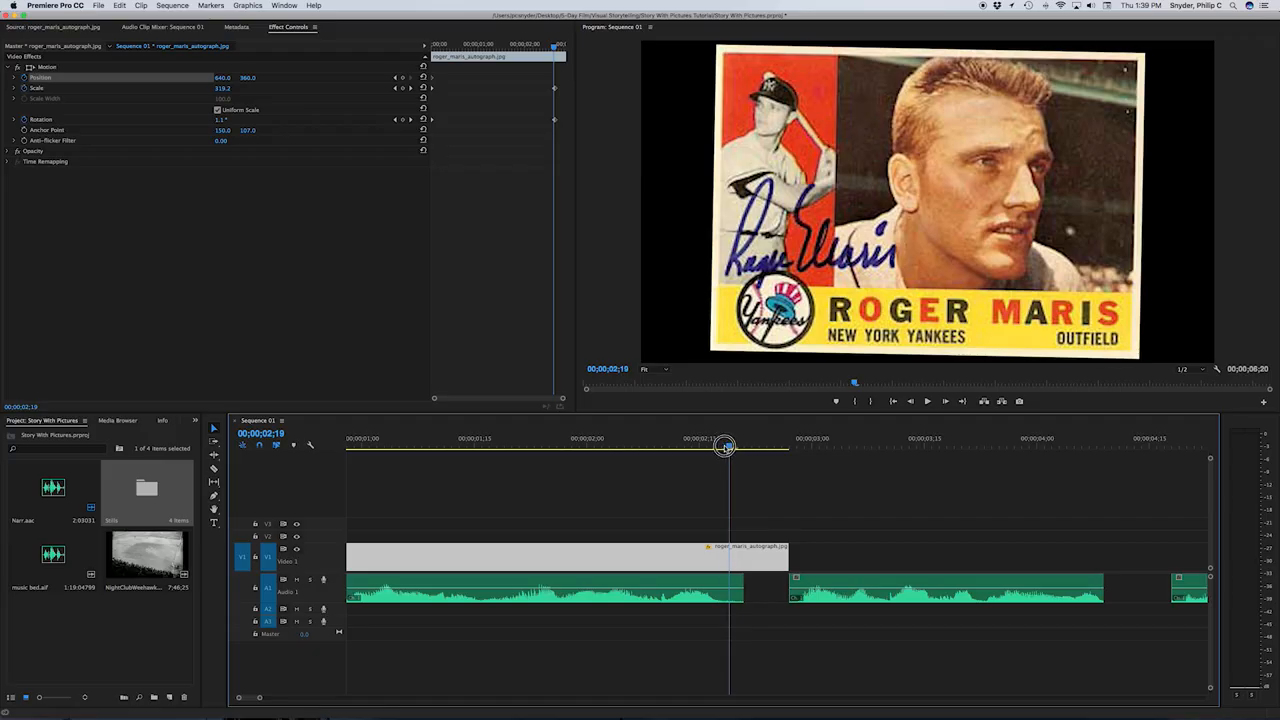
pyautogui.click(722, 443)
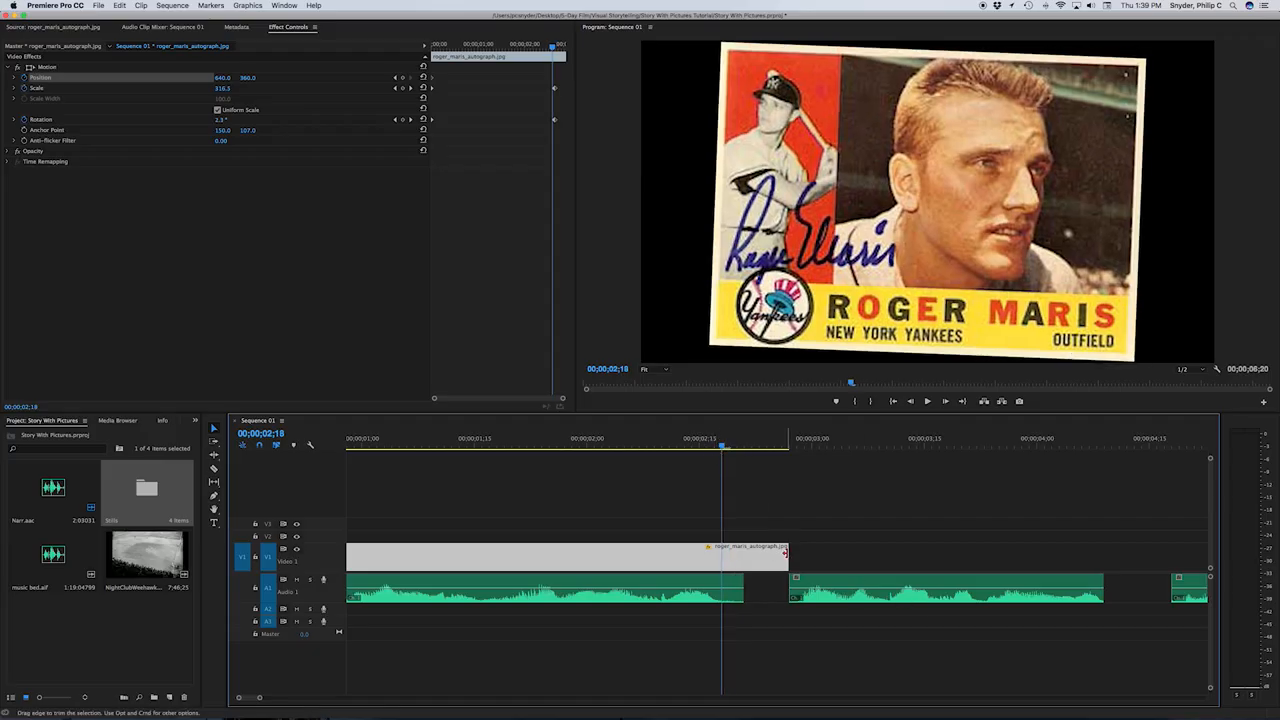
# Step: Move the second narration clip to start at 00;00;03;06 and extend the autograph card clip to meet it
pyautogui.click(859, 580)
pyautogui.moveTo(860, 581); pyautogui.dragTo(927, 580)
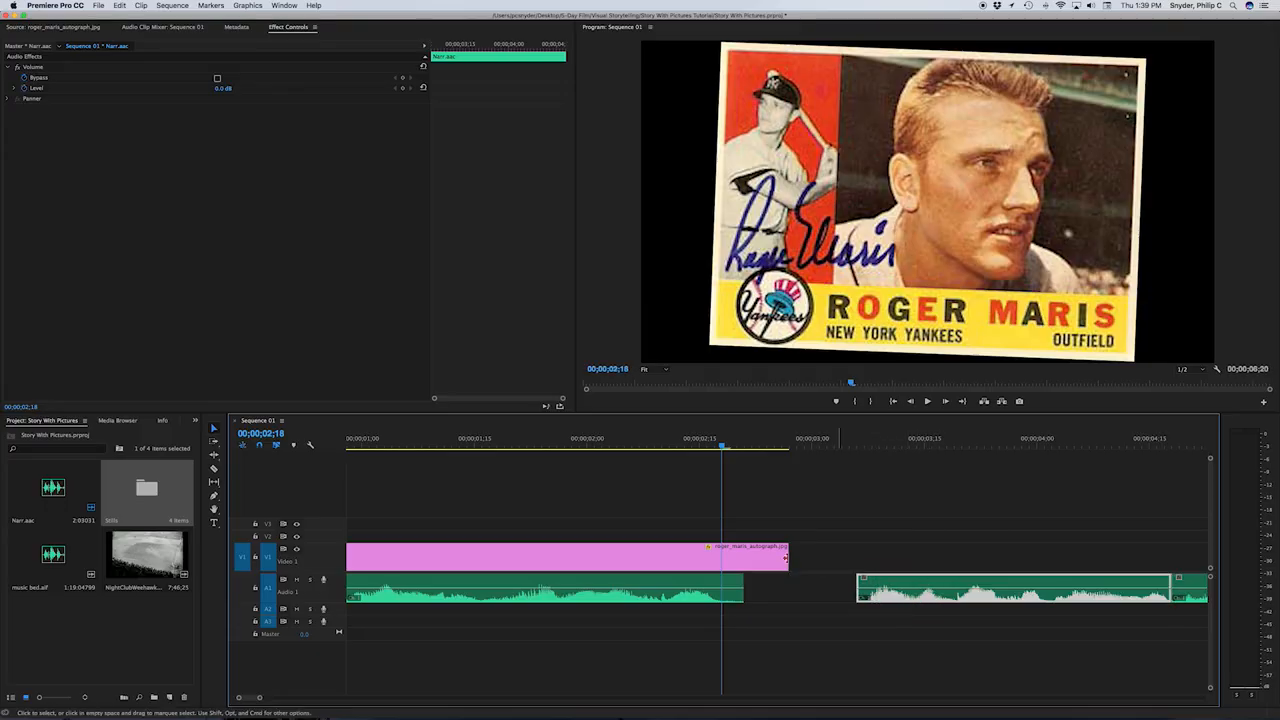
pyautogui.moveTo(786, 549); pyautogui.dragTo(856, 549)
pyautogui.press('space')
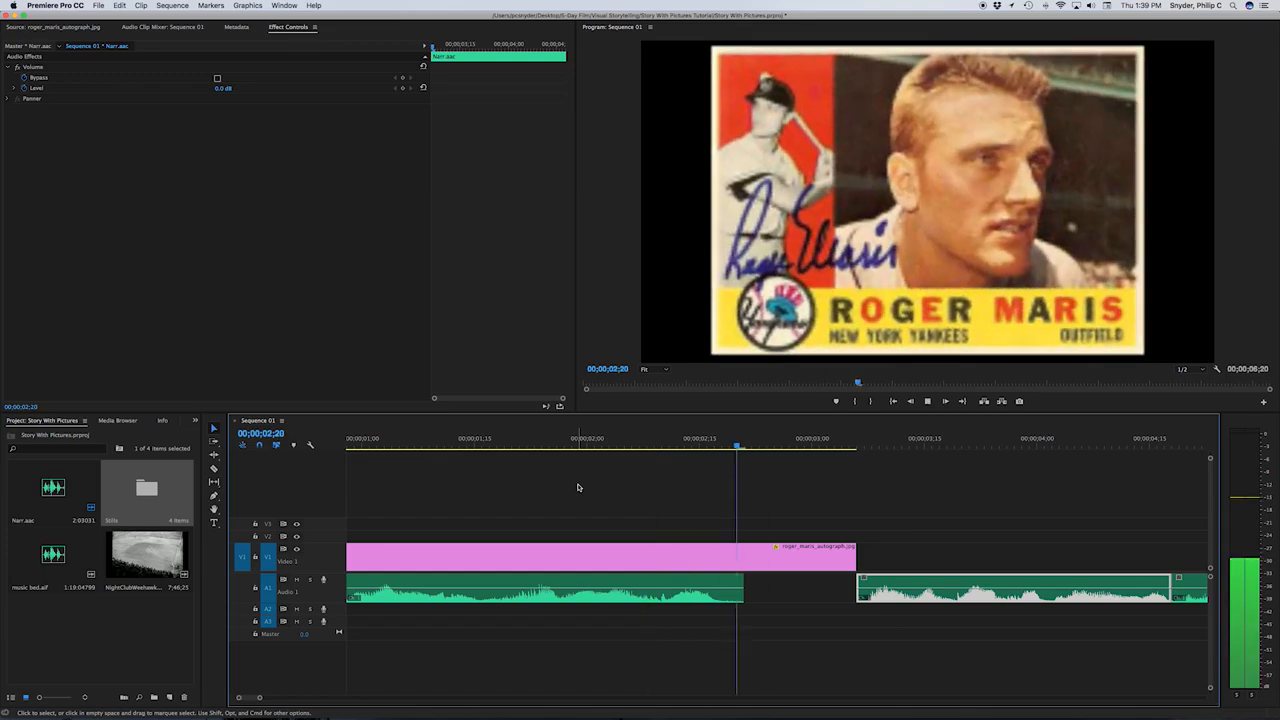
pyautogui.press('space')
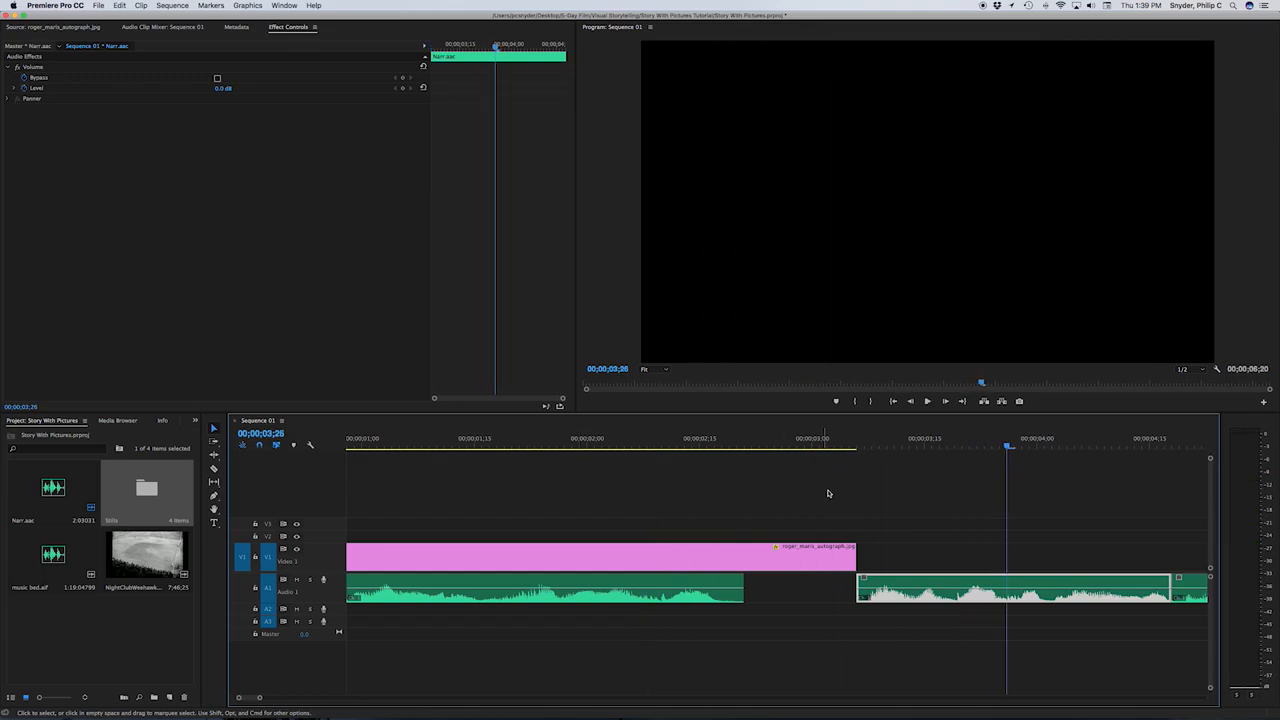
# Step: Load maris-mantle.jpg from the Stills bin and place it on Video 1 at 00;00;03;06, directly after the card clip
pyautogui.moveTo(880, 447); pyautogui.dragTo(856, 448)
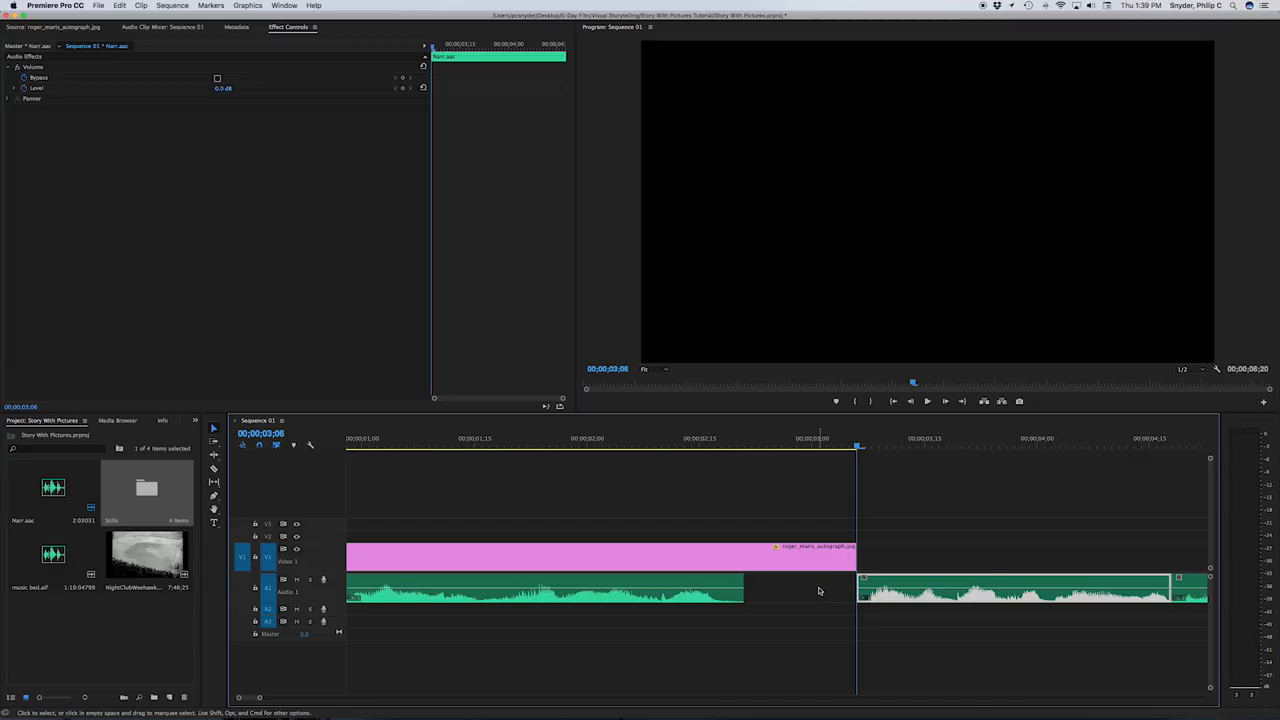
pyautogui.press('Left')
pyautogui.press('Right')
pyautogui.press('Left')
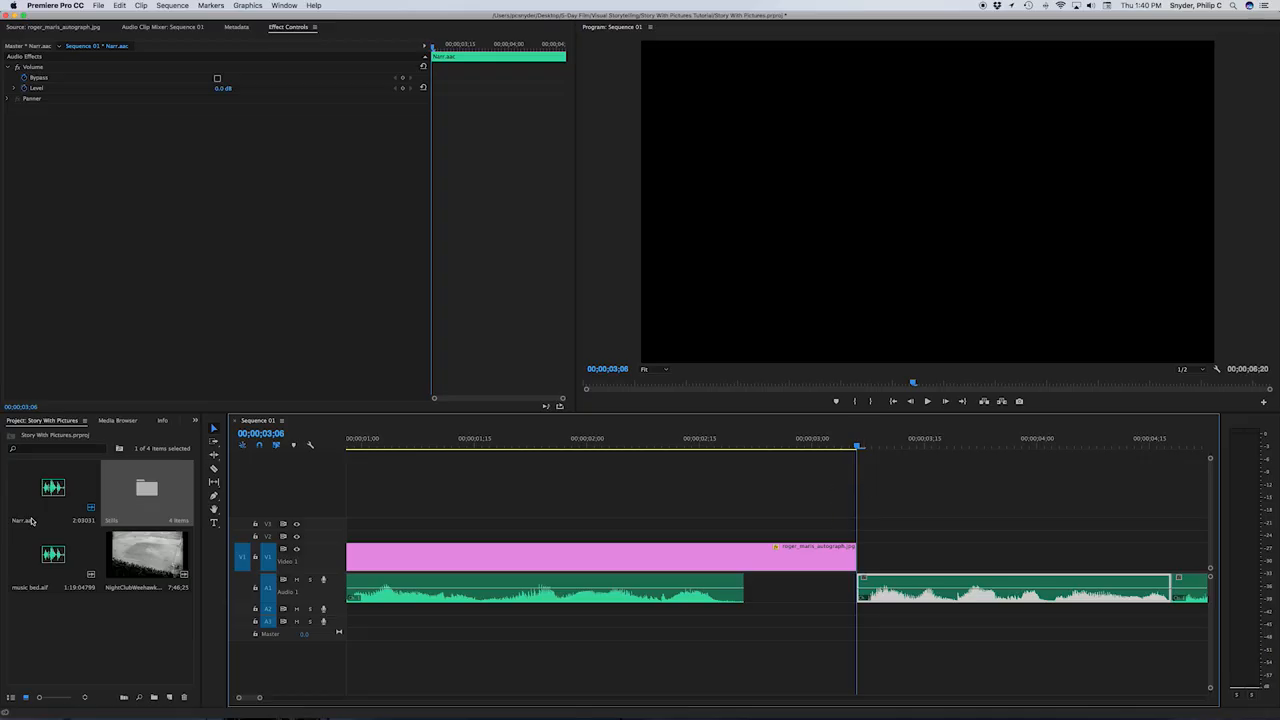
pyautogui.doubleClick(147, 495)
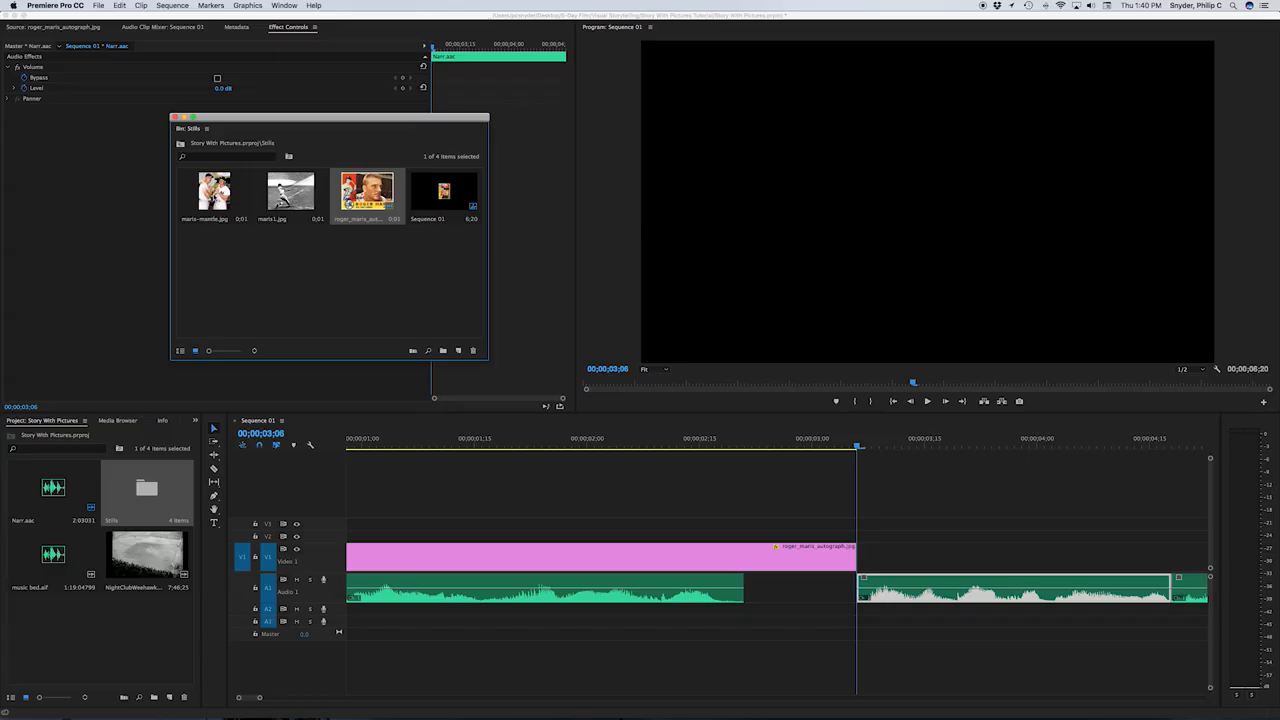
pyautogui.doubleClick(214, 190)
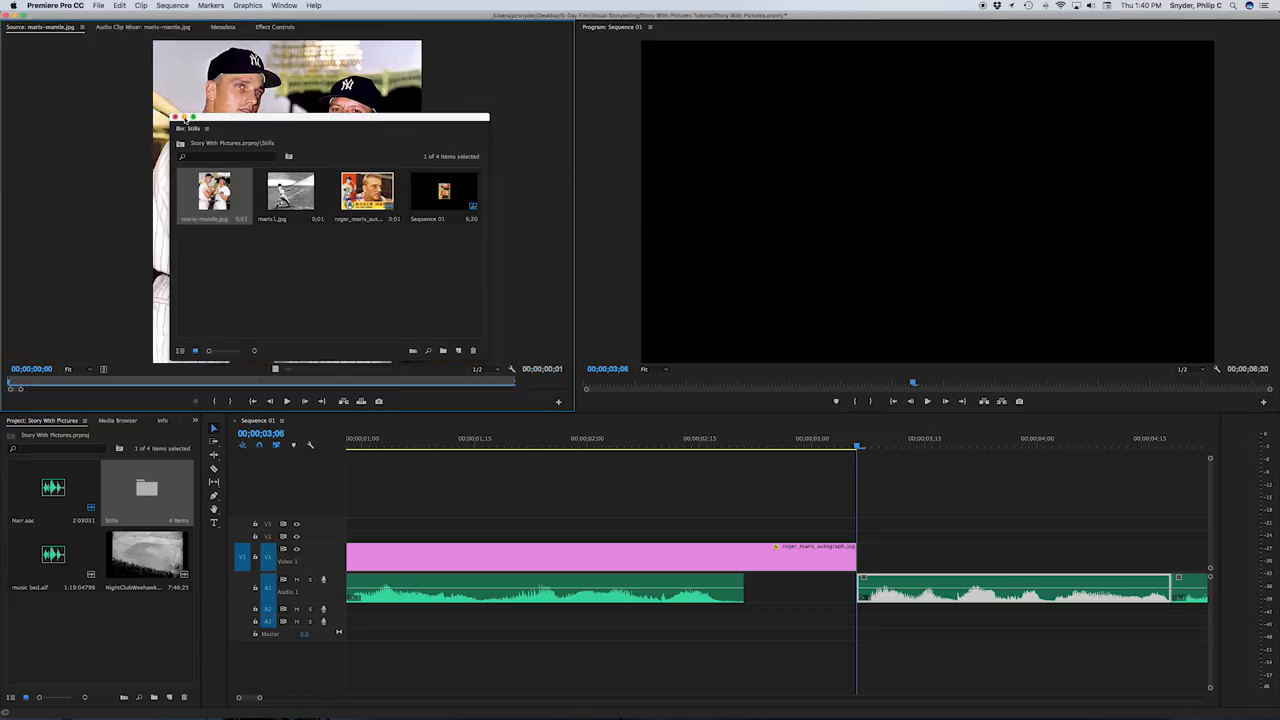
pyautogui.click(184, 118)
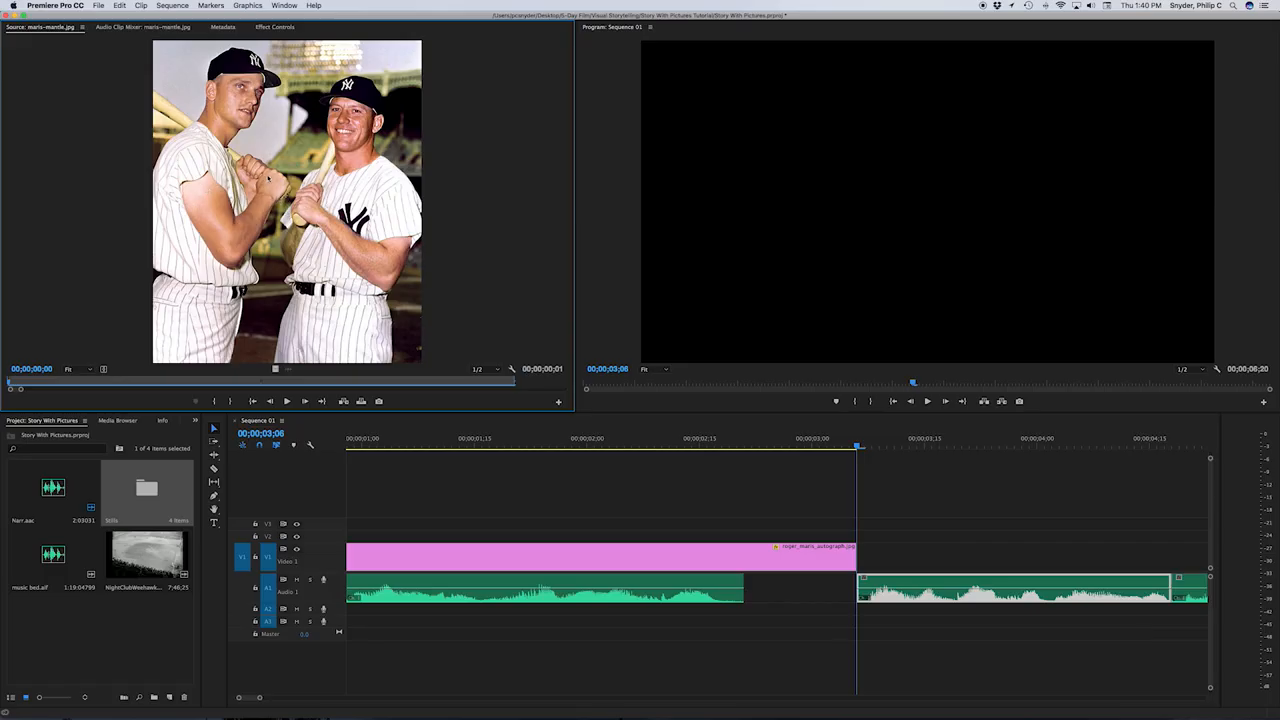
pyautogui.moveTo(276, 369); pyautogui.dragTo(1191, 558)
# Step: Shift the third narration clip later to leave a pause, and extend the maris-mantle.jpg clip up to its start
pyautogui.hscroll(5, 899, 665)
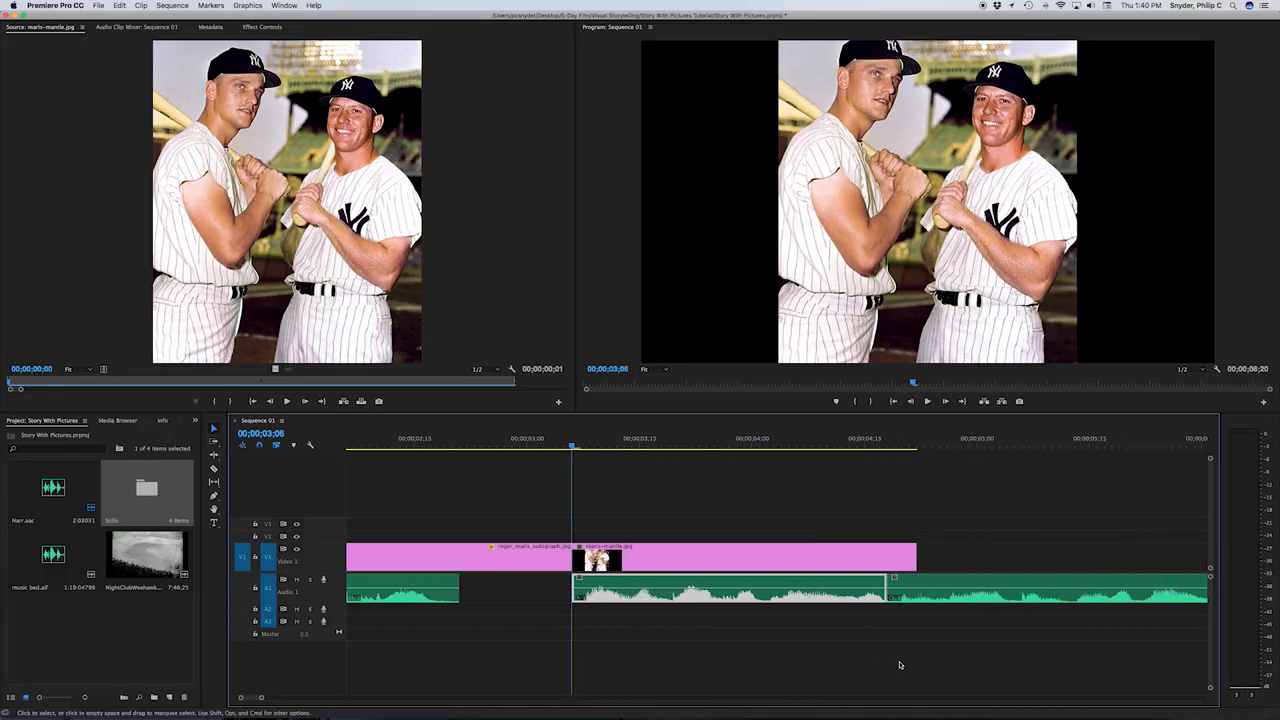
pyautogui.moveTo(916, 557); pyautogui.dragTo(1051, 557)
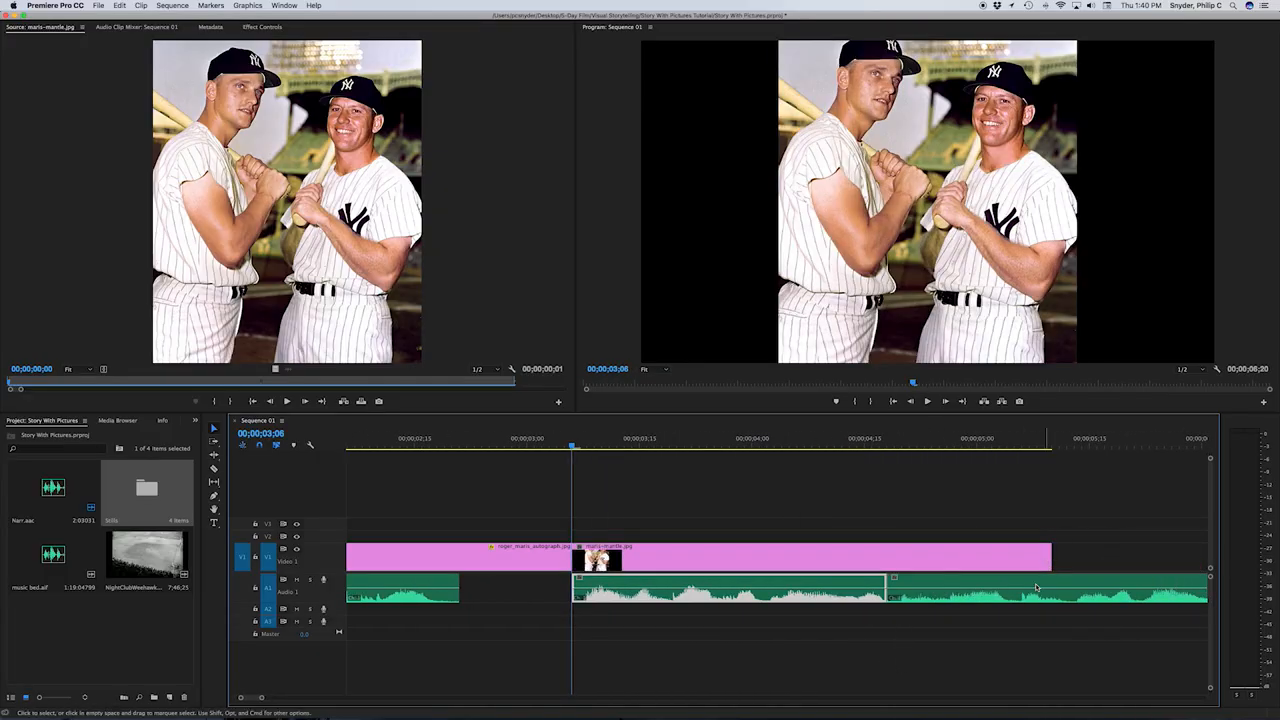
pyautogui.click(957, 583)
pyautogui.moveTo(934, 584); pyautogui.dragTo(1006, 556)
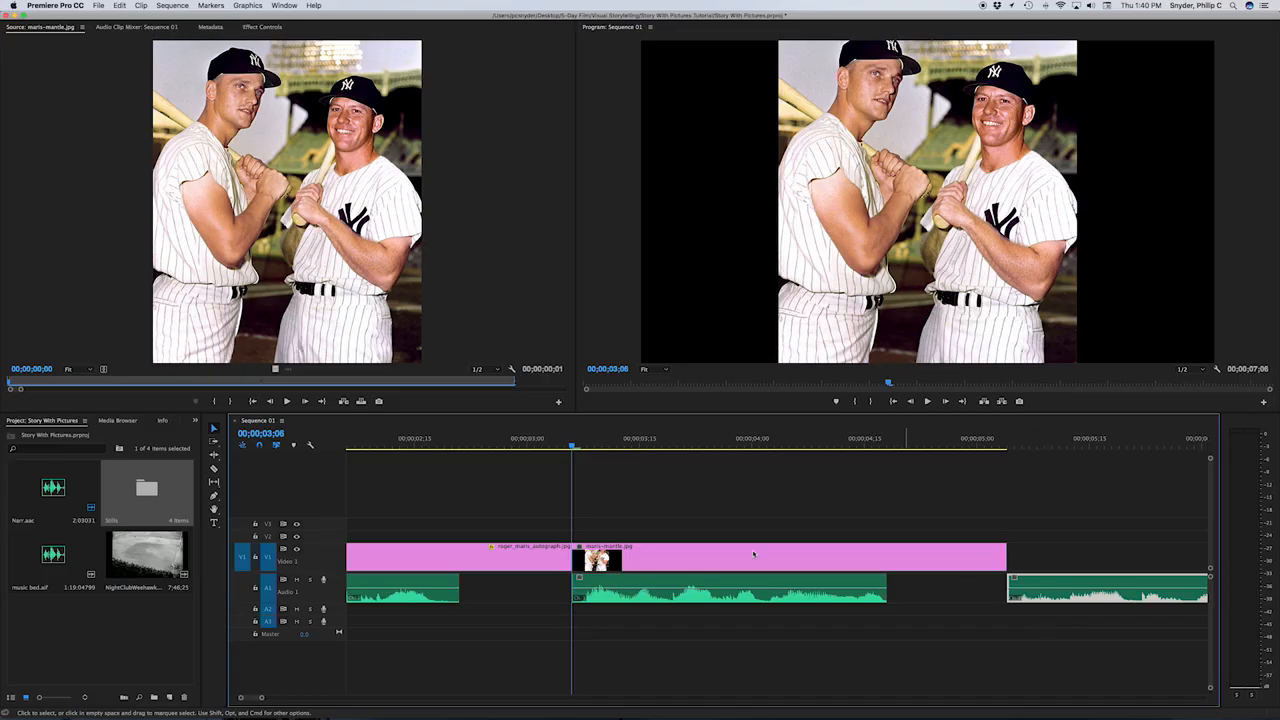
# Step: Keyframe the maris-mantle.jpg clip at 00;00;03;06 with Scale 253 and Position 605, 938, framing both players' faces
pyautogui.click(688, 562)
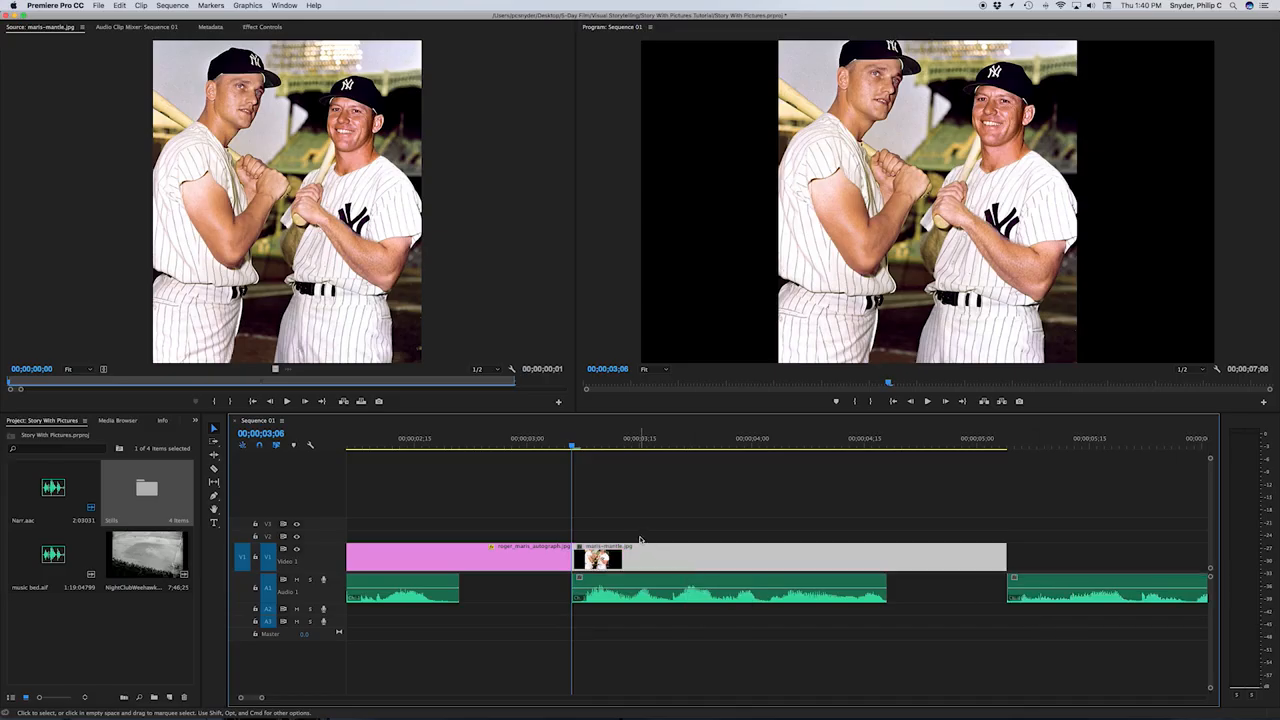
pyautogui.click(263, 28)
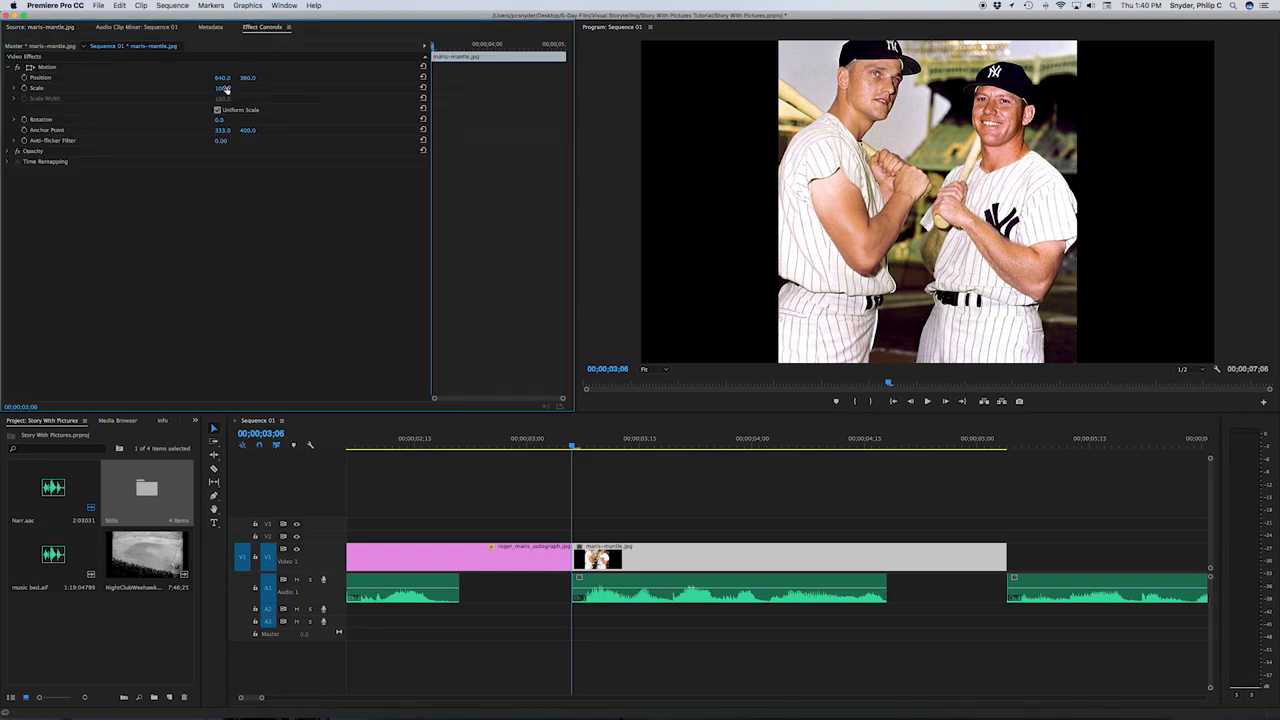
pyautogui.click(23, 87)
pyautogui.click(24, 78)
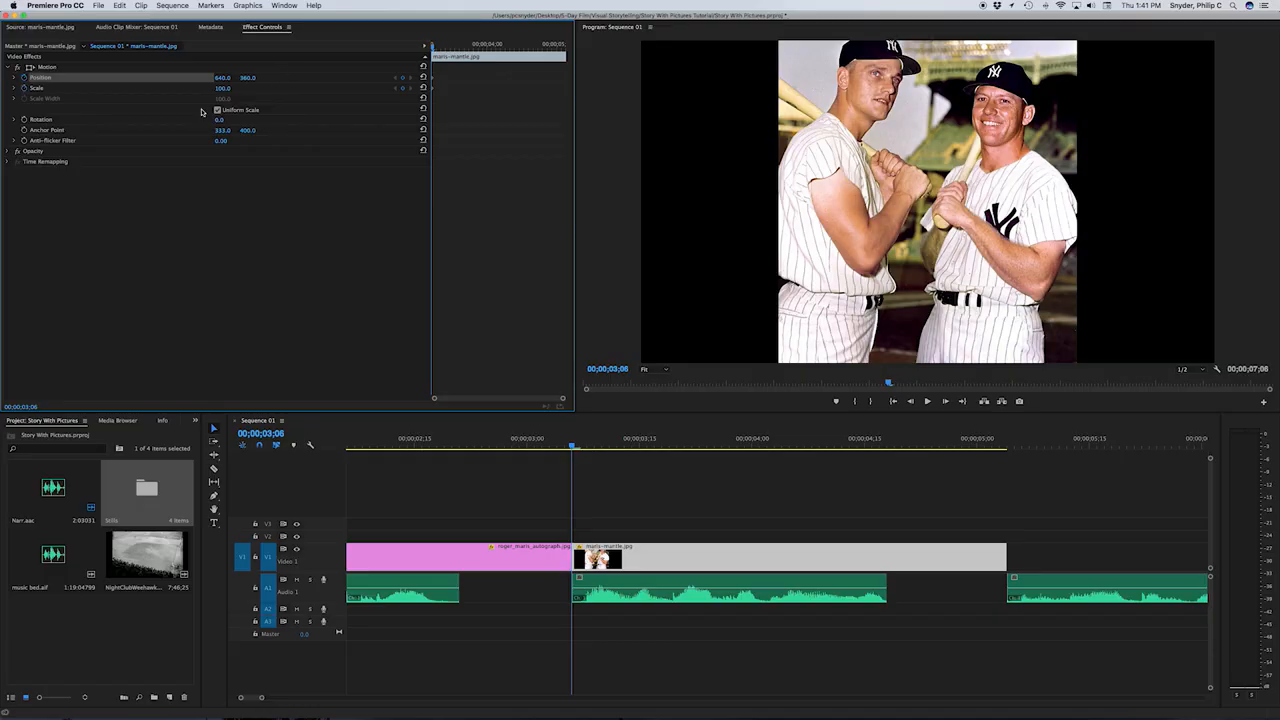
pyautogui.moveTo(222, 89); pyautogui.dragTo(375, 89)
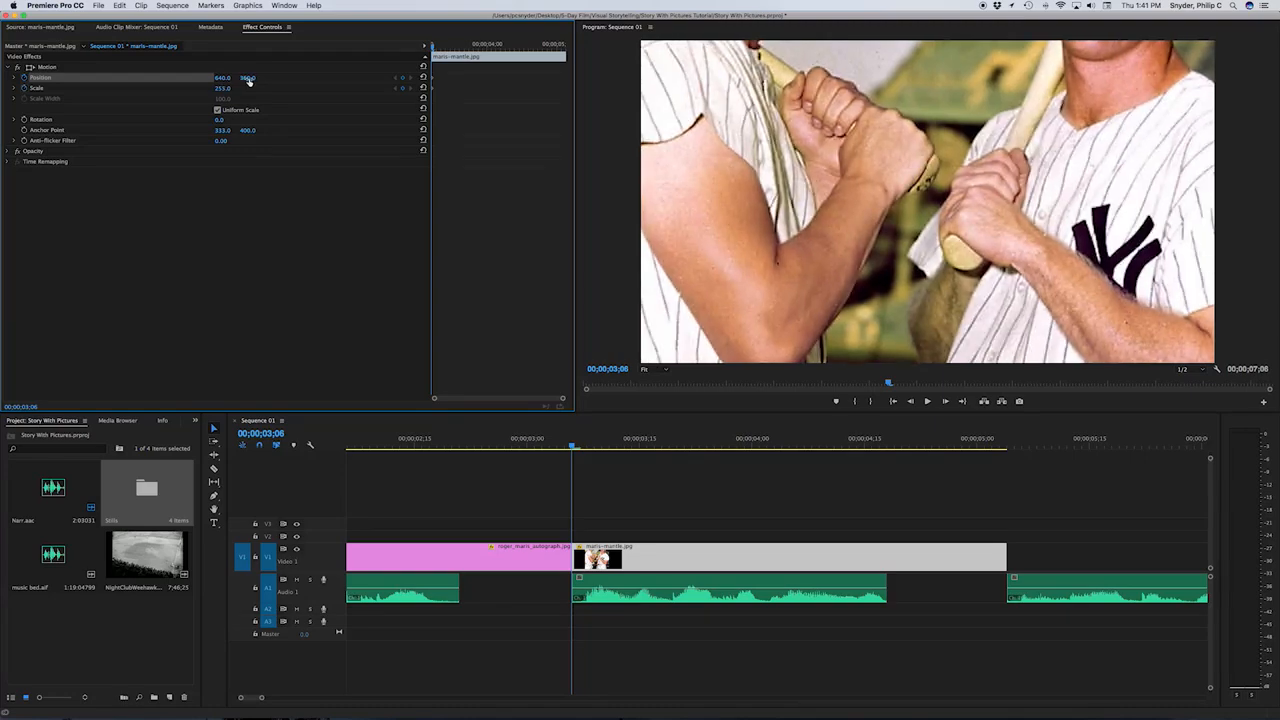
pyautogui.moveTo(247, 78); pyautogui.dragTo(427, 78)
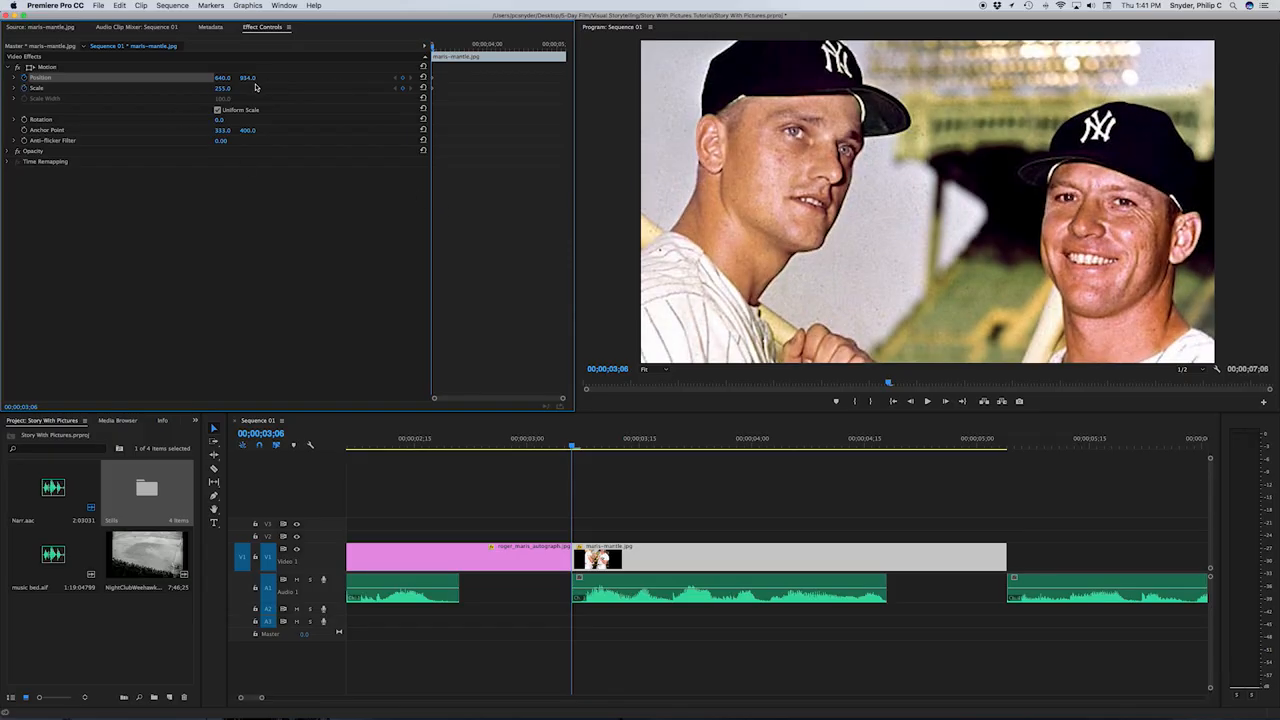
pyautogui.moveTo(222, 78); pyautogui.dragTo(329, 194)
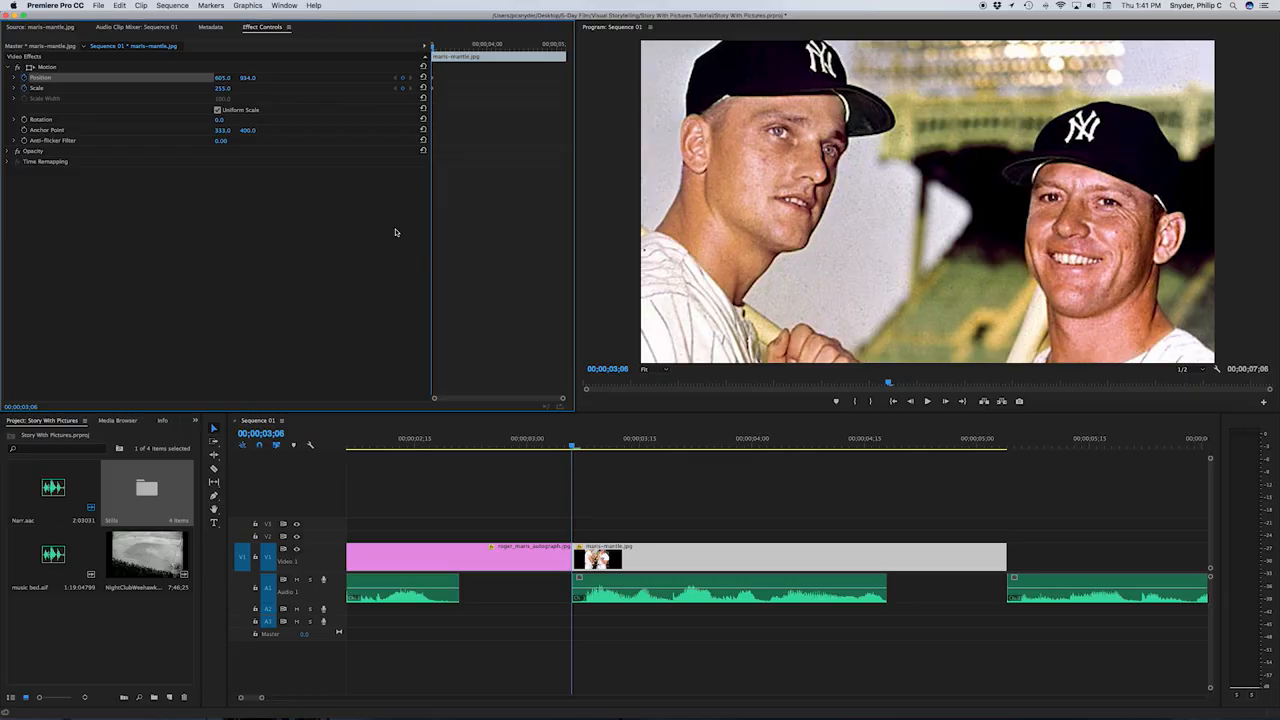
pyautogui.moveTo(247, 79)
pyautogui.mouseDown()
pyautogui.moveTo(268, 79)
pyautogui.moveTo(249, 79)
pyautogui.mouseUp()
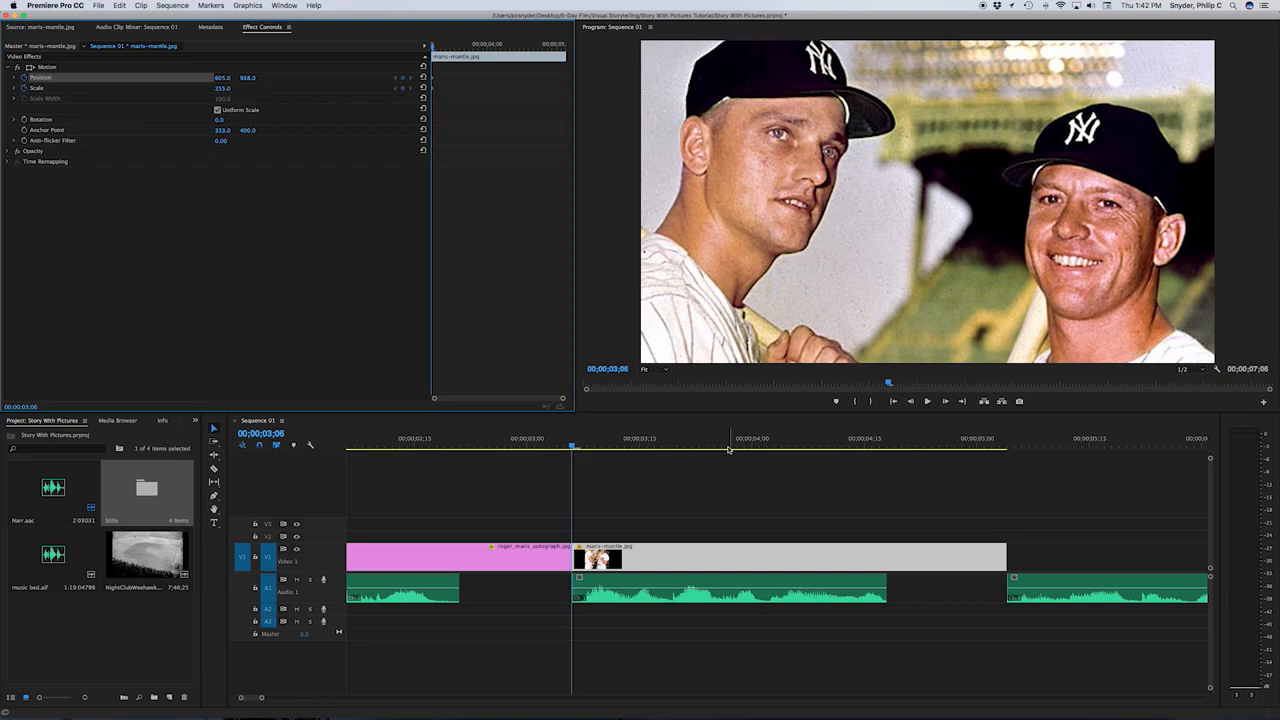
# Step: Add keyframes at 00;00;04;18 on the maris-mantle.jpg clip with Scale 128 and Position 648, 491 for a zoom-out
pyautogui.moveTo(708, 440); pyautogui.dragTo(886, 441)
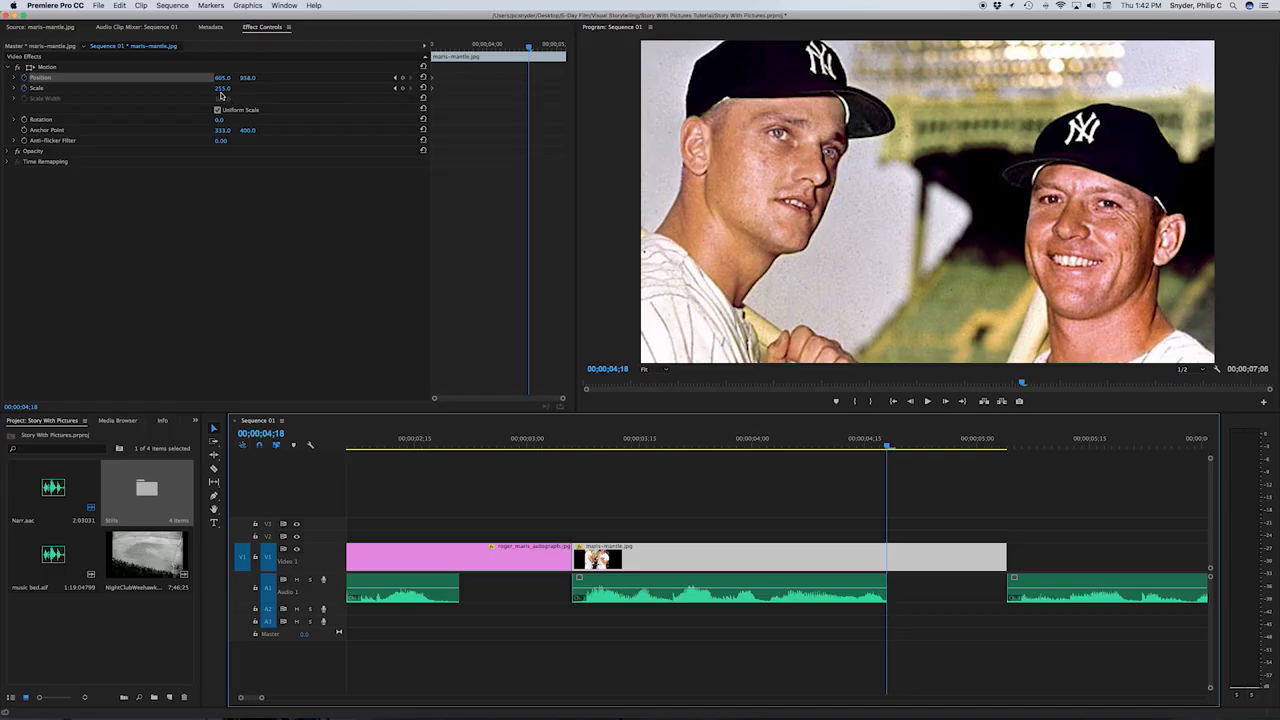
pyautogui.moveTo(221, 95); pyautogui.dragTo(154, 78)
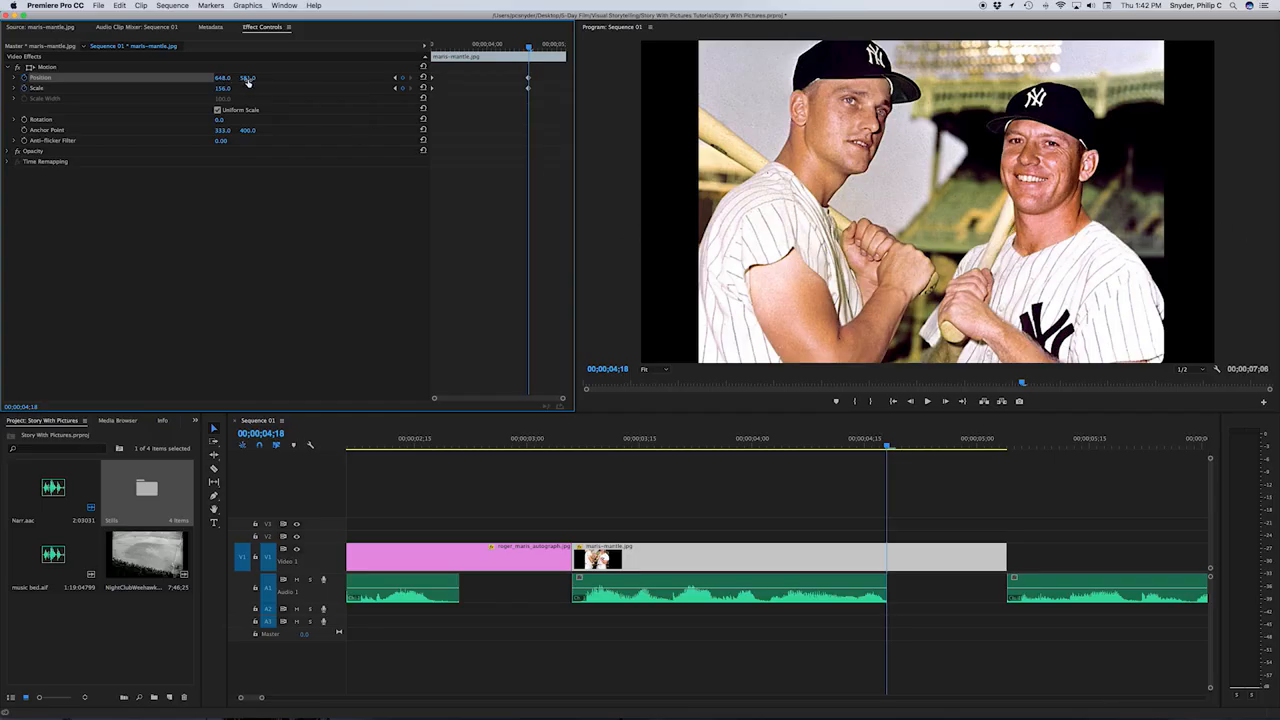
pyautogui.moveTo(247, 77); pyautogui.dragTo(257, 77)
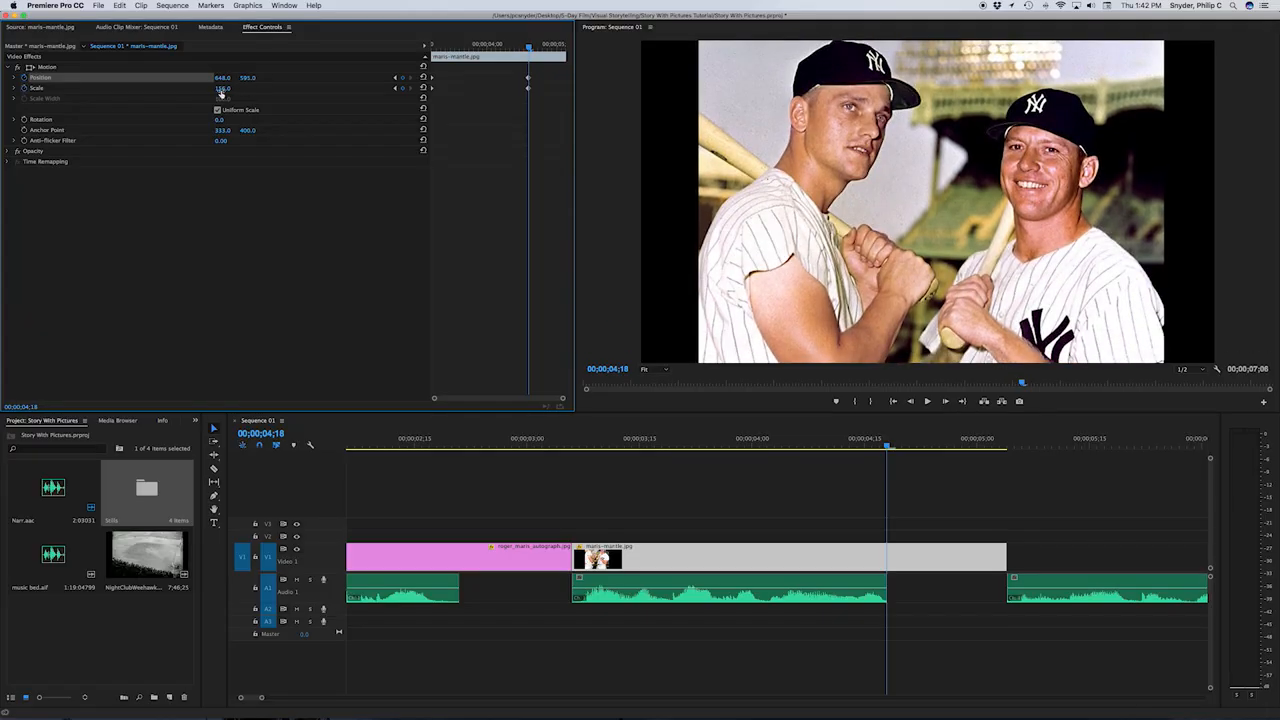
pyautogui.moveTo(223, 90); pyautogui.dragTo(200, 78)
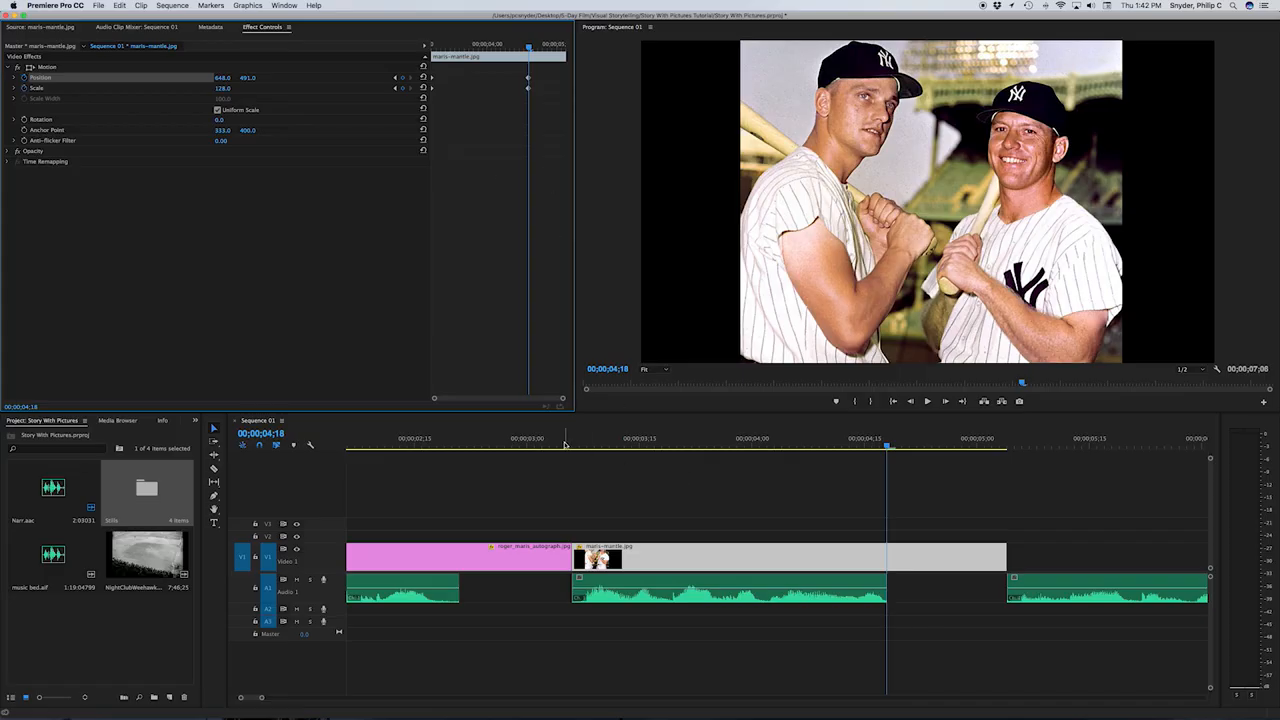
# Step: Play back the change from the autograph card to the two-player photo and scrub back through the photo's zoom-out
pyautogui.click(520, 444)
pyautogui.press('space')
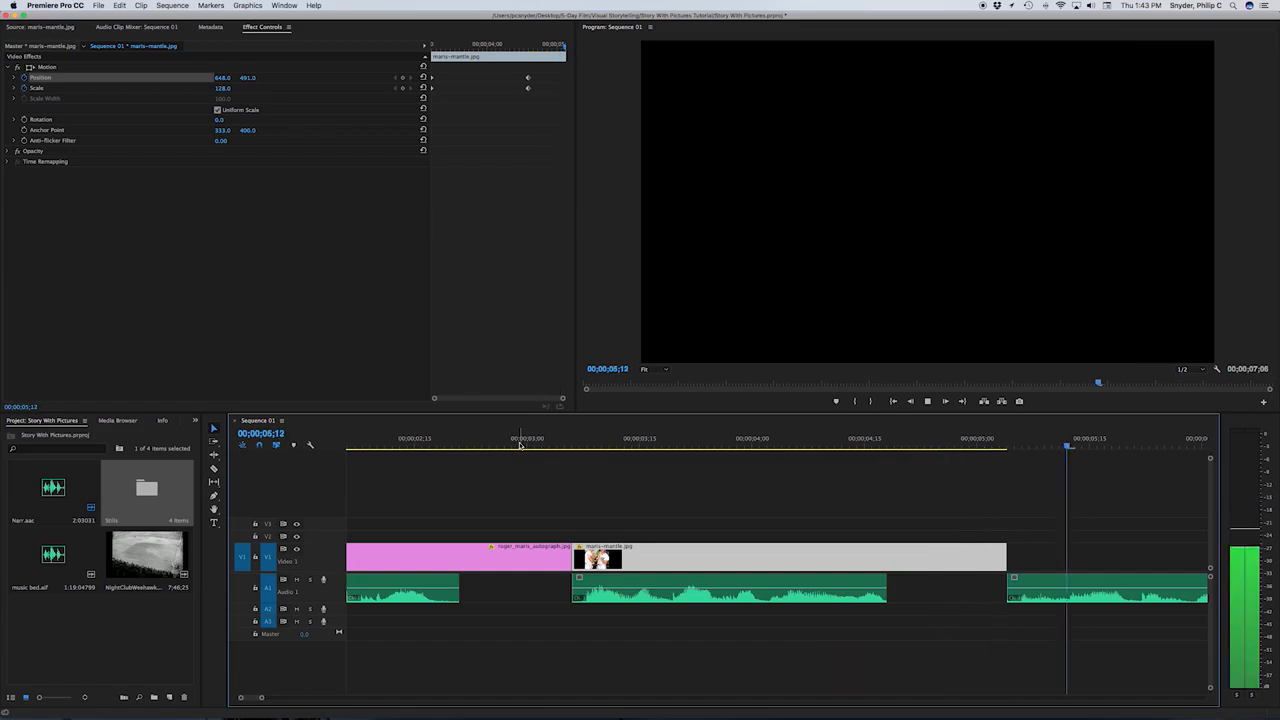
pyautogui.press('space')
pyautogui.click(893, 444)
pyautogui.moveTo(879, 443); pyautogui.dragTo(535, 447)
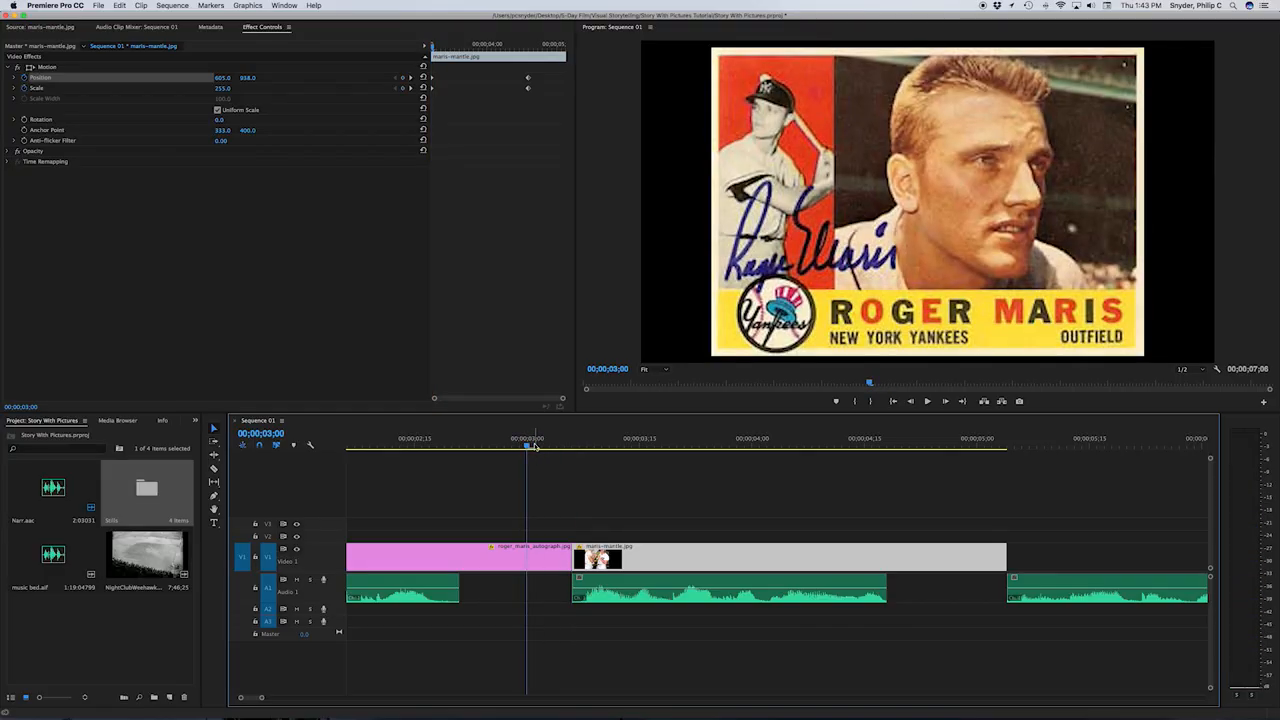
# Step: Play back the cut into the maris-mantle.jpg zoom-out and park the playhead at the clip's end, 00;00;05;04
pyautogui.press('space')
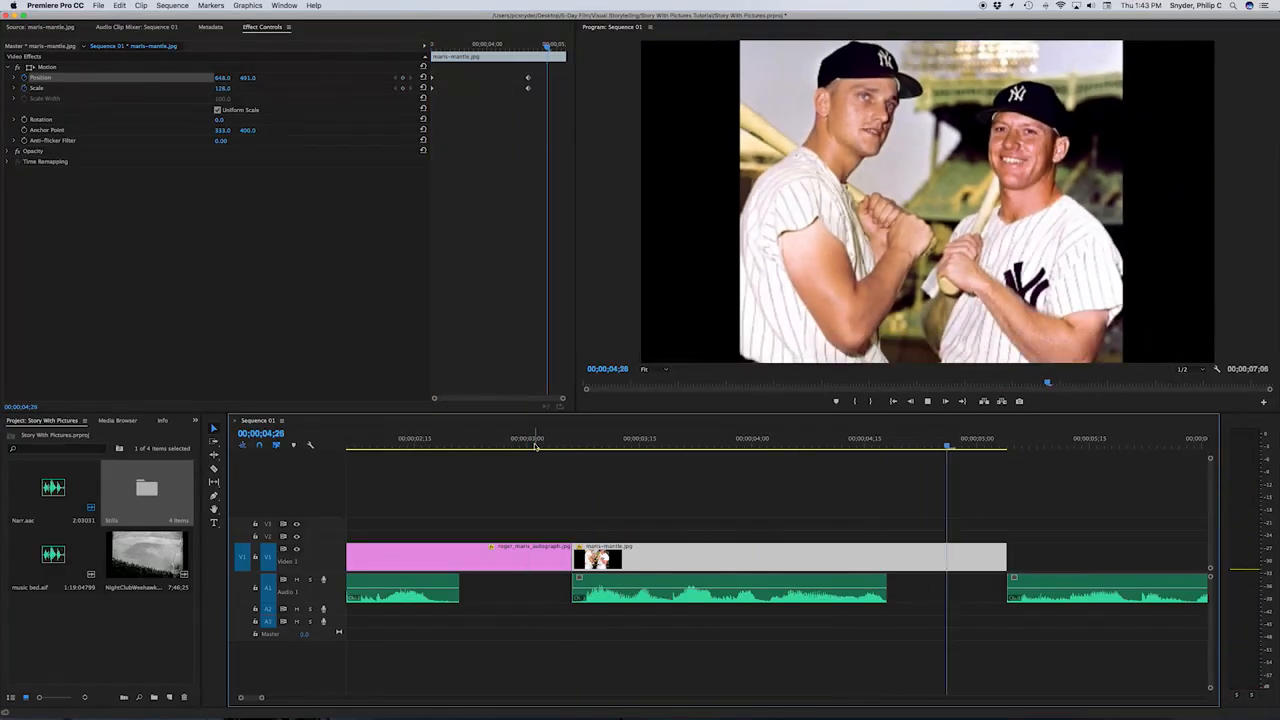
pyautogui.press('space')
pyautogui.moveTo(1018, 441); pyautogui.dragTo(1005, 443)
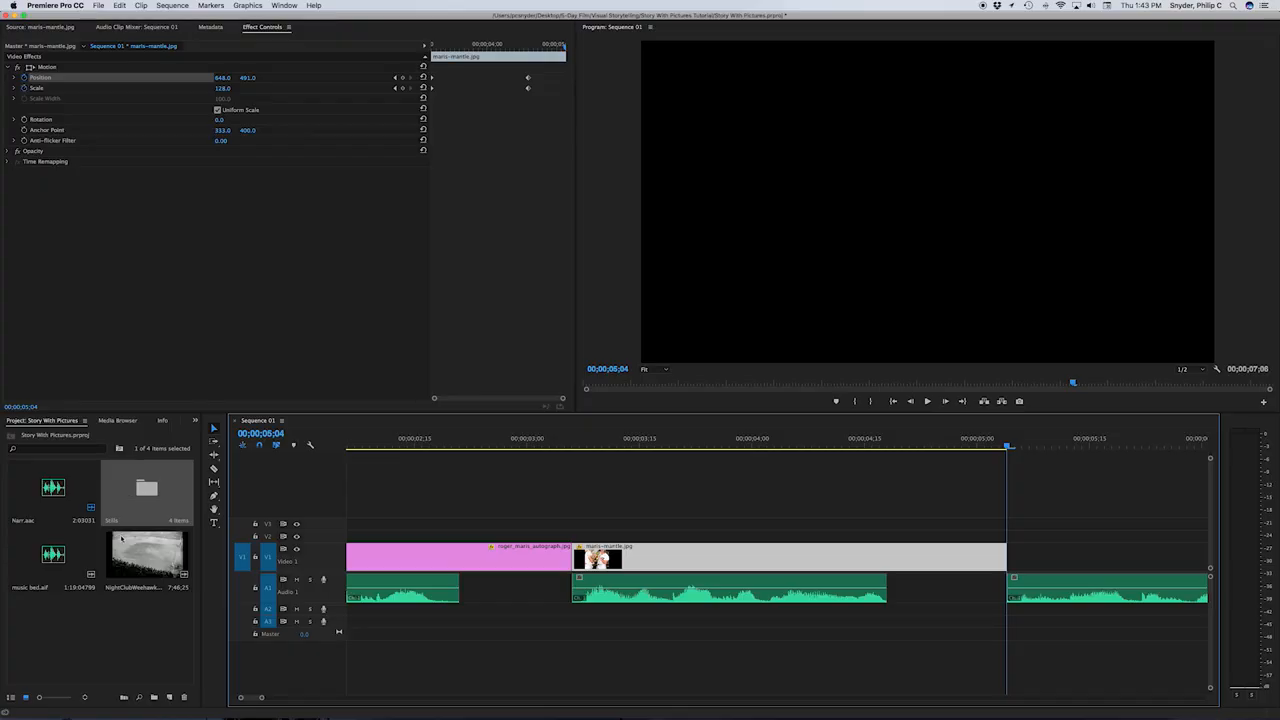
# Step: Place maris1.jpg from the Stills bin on V1 after maris-mantle.jpg and extend it to the end of the last narration clip
pyautogui.doubleClick(149, 491)
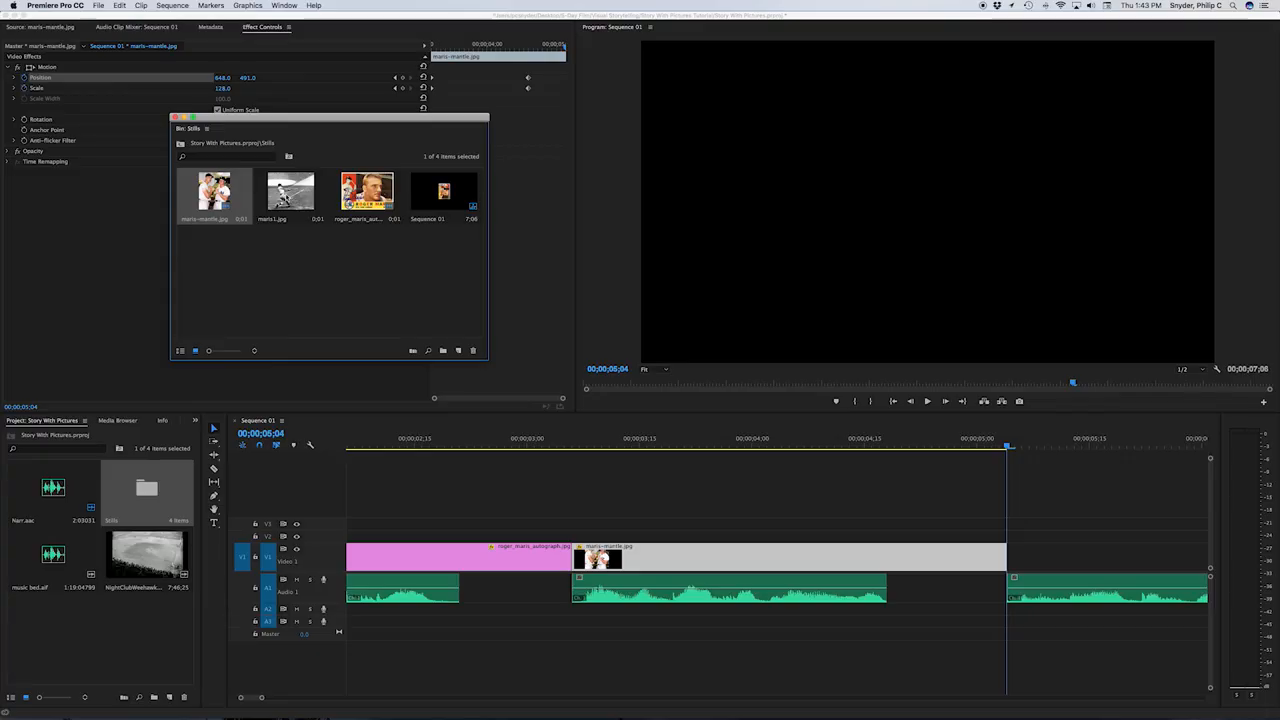
pyautogui.doubleClick(290, 192)
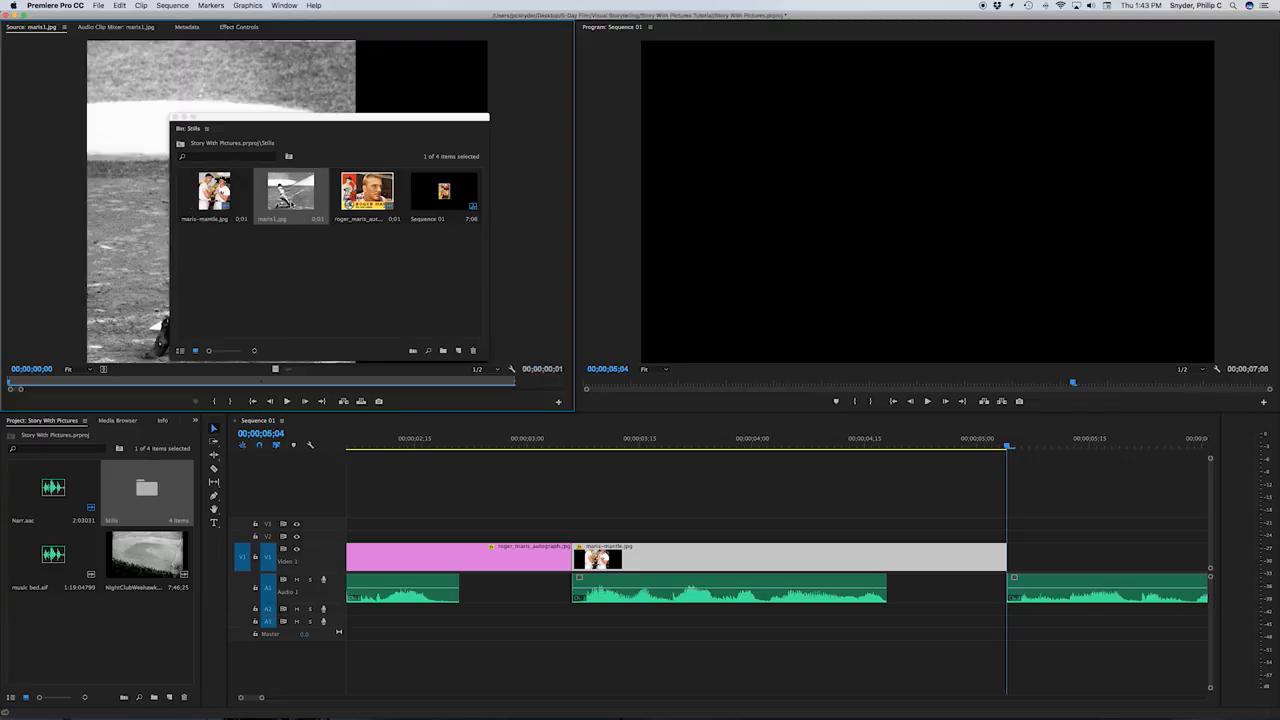
pyautogui.click(177, 118)
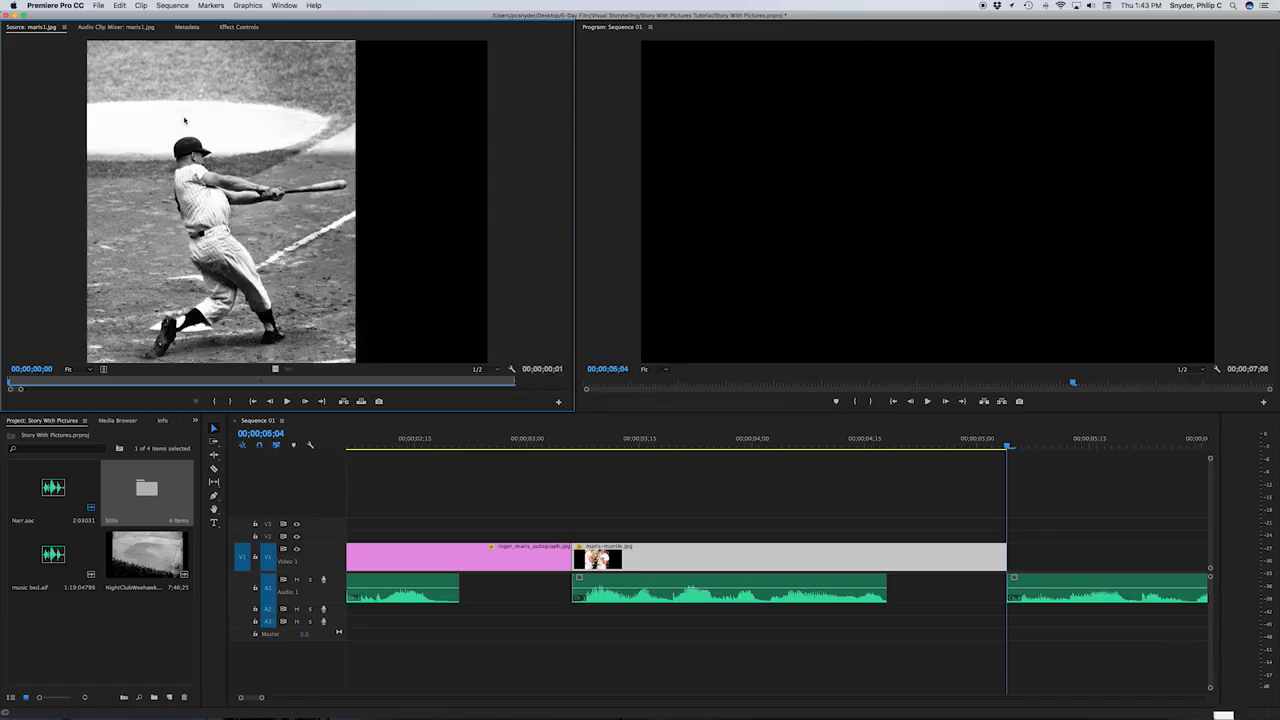
pyautogui.moveTo(212, 236); pyautogui.dragTo(1158, 560)
pyautogui.hscroll(3, 1011, 641)
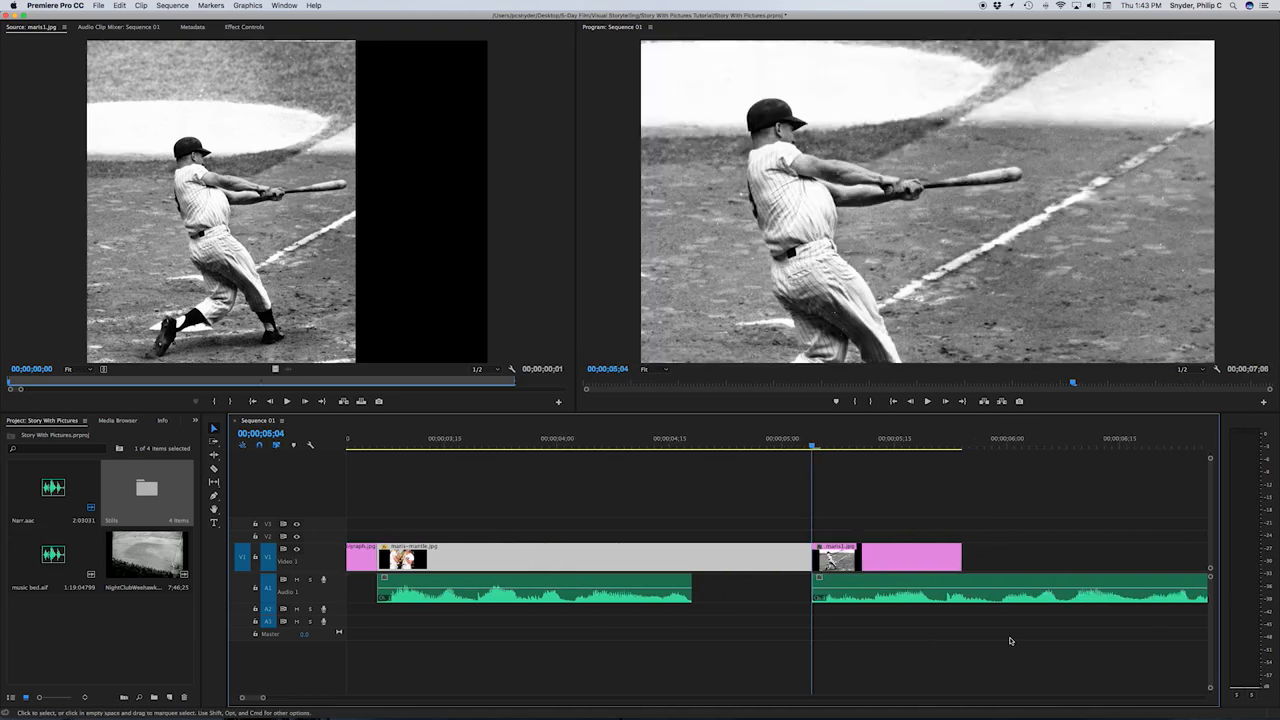
pyautogui.hscroll(4, 1010, 641)
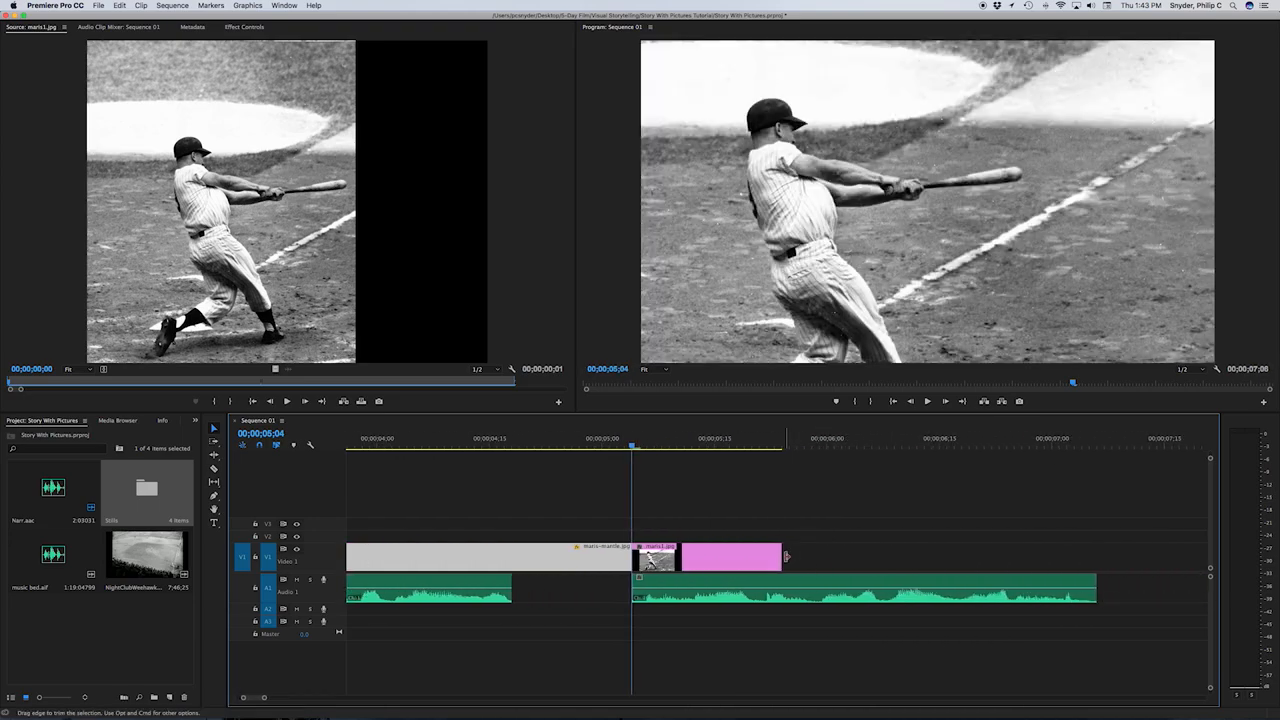
pyautogui.moveTo(786, 557); pyautogui.dragTo(1096, 560)
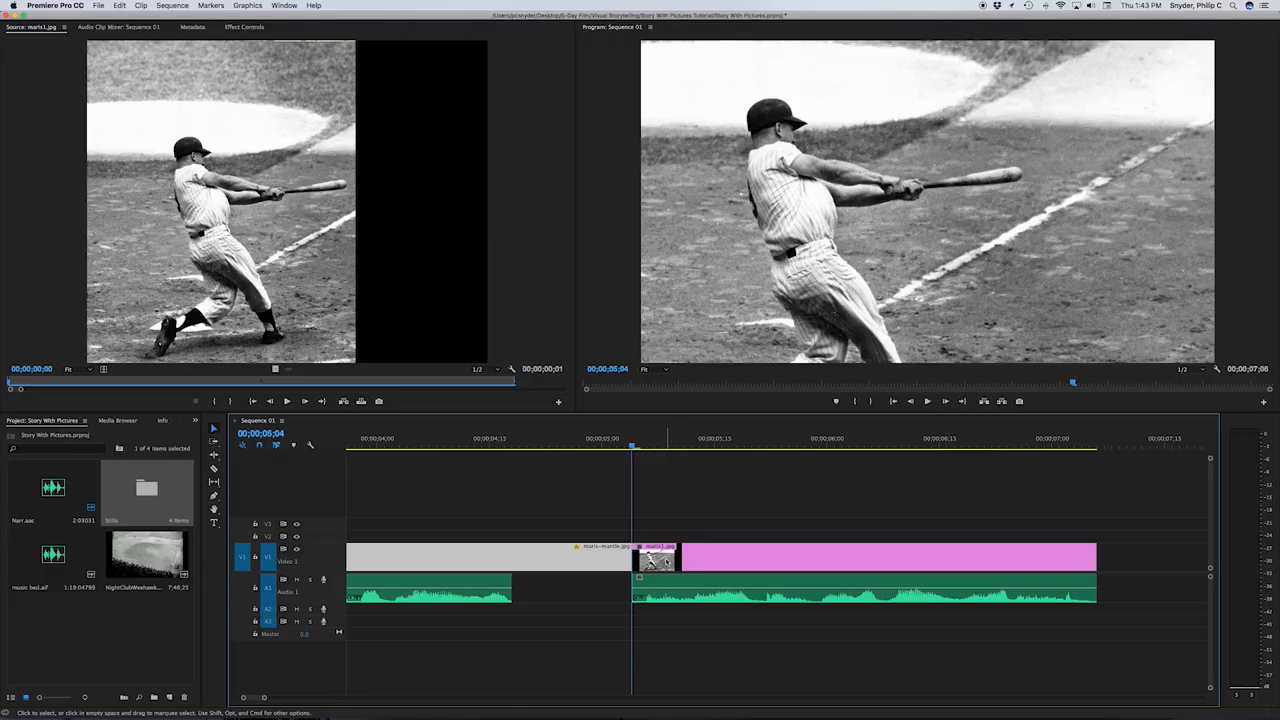
# Step: Keyframe the maris1.jpg clip at 00;00;05;04 with Scale 229 and Position 970, 520, framing the batter's upper body
pyautogui.click(582, 557)
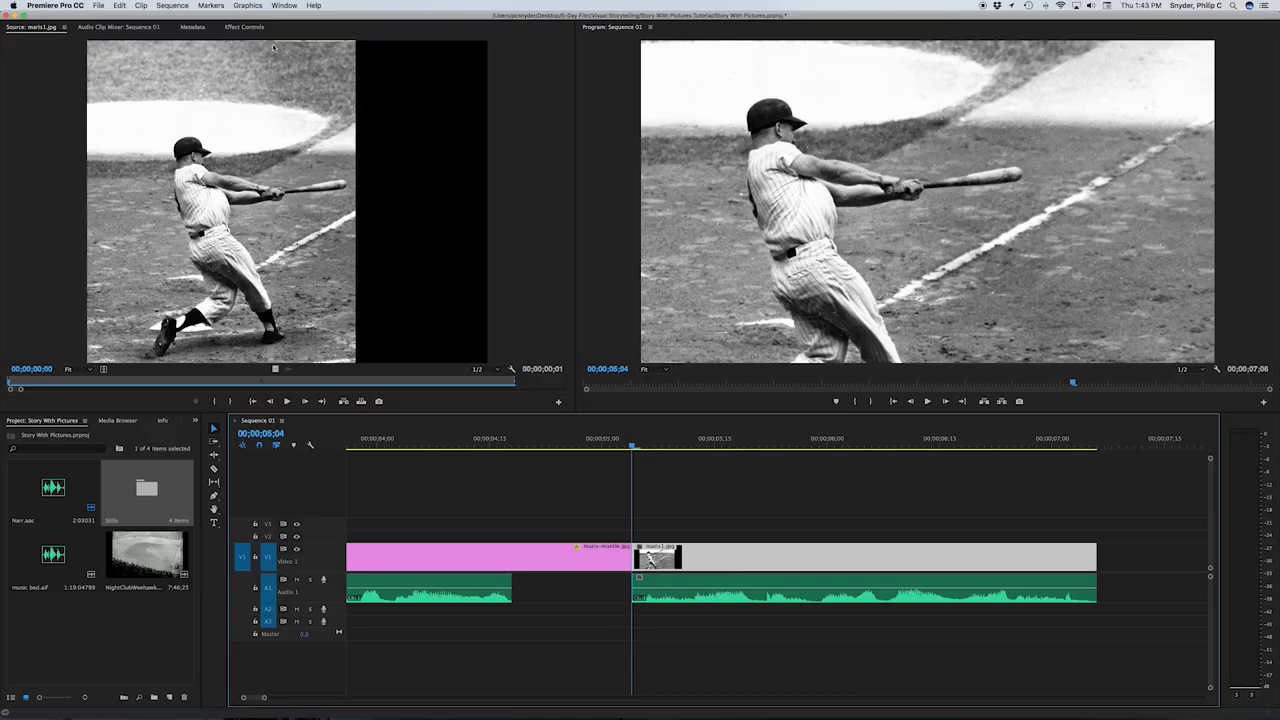
pyautogui.click(244, 27)
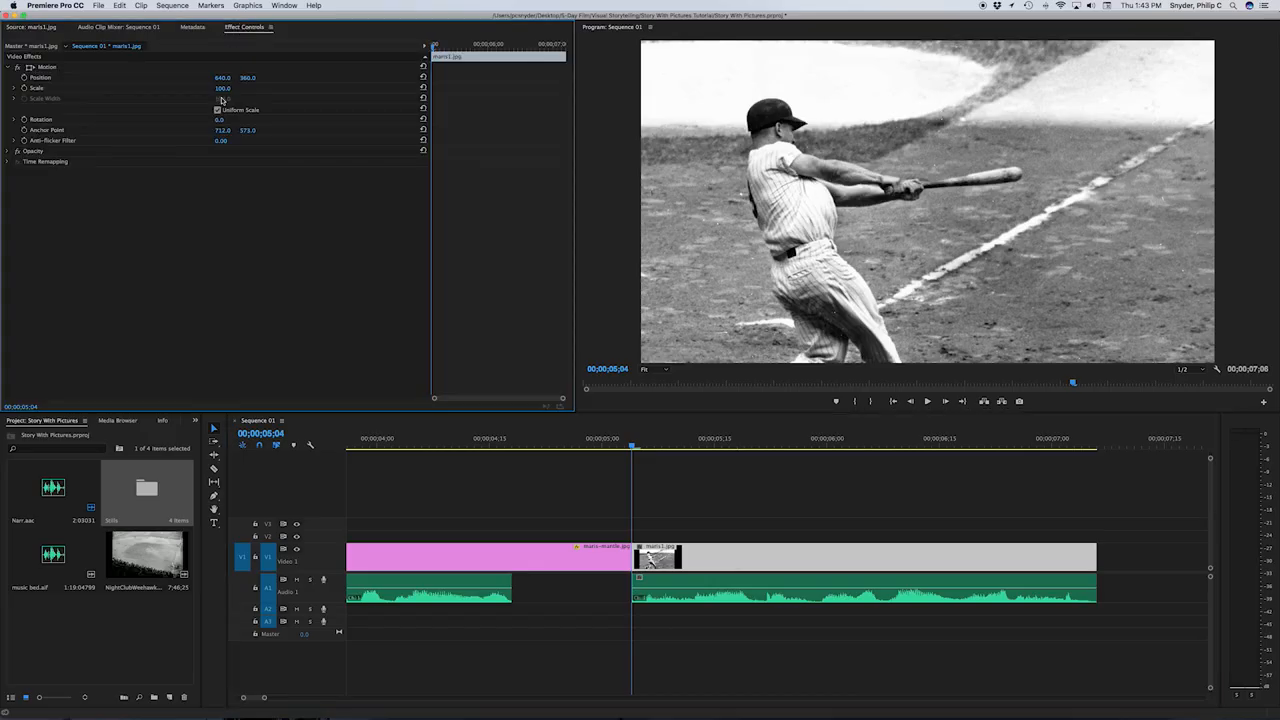
pyautogui.click(25, 77)
pyautogui.click(25, 88)
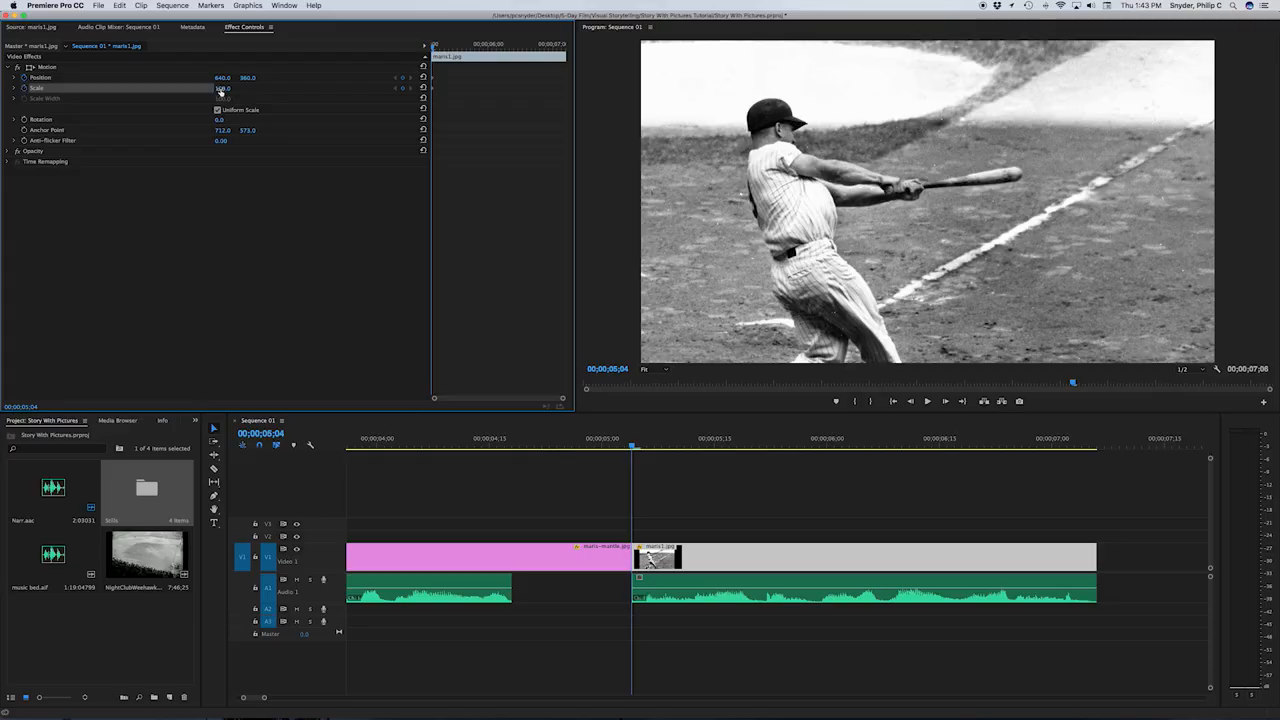
pyautogui.moveTo(220, 90); pyautogui.dragTo(355, 79)
pyautogui.moveTo(223, 89); pyautogui.dragTo(212, 89)
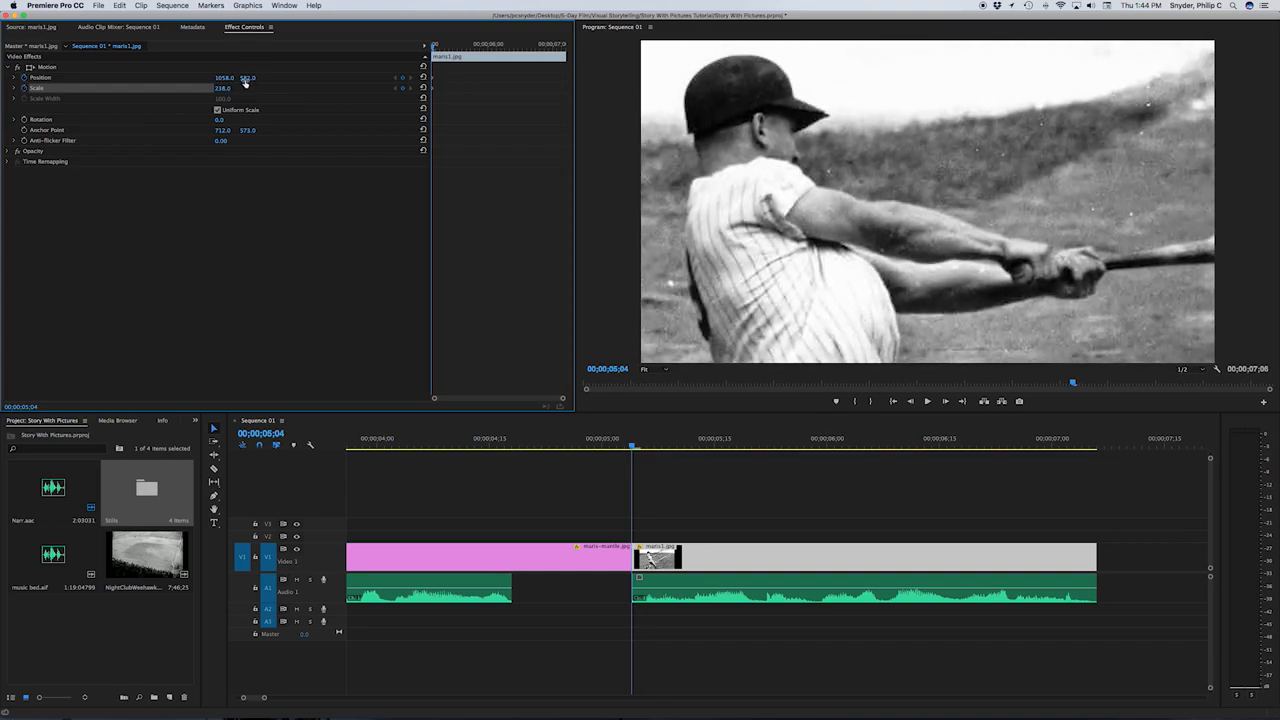
pyautogui.moveTo(247, 78); pyautogui.dragTo(232, 78)
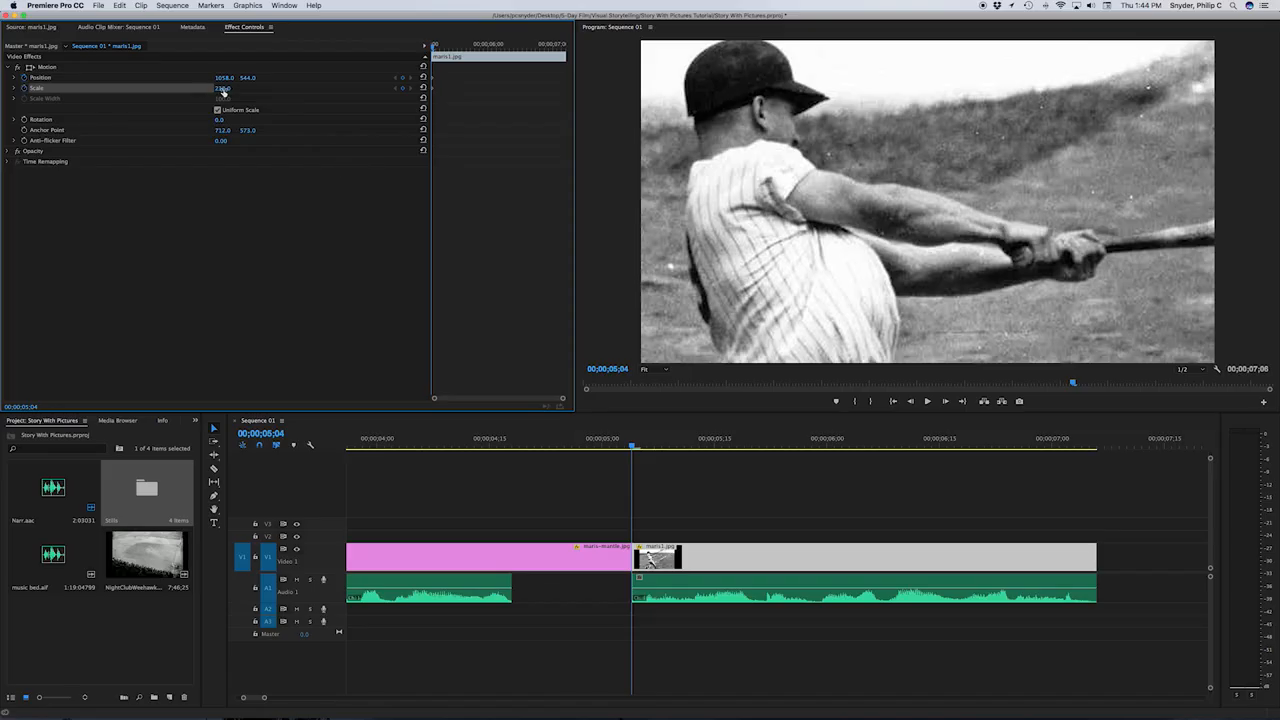
pyautogui.moveTo(225, 90)
pyautogui.mouseDown()
pyautogui.moveTo(218, 79)
pyautogui.moveTo(240, 78)
pyautogui.mouseUp()
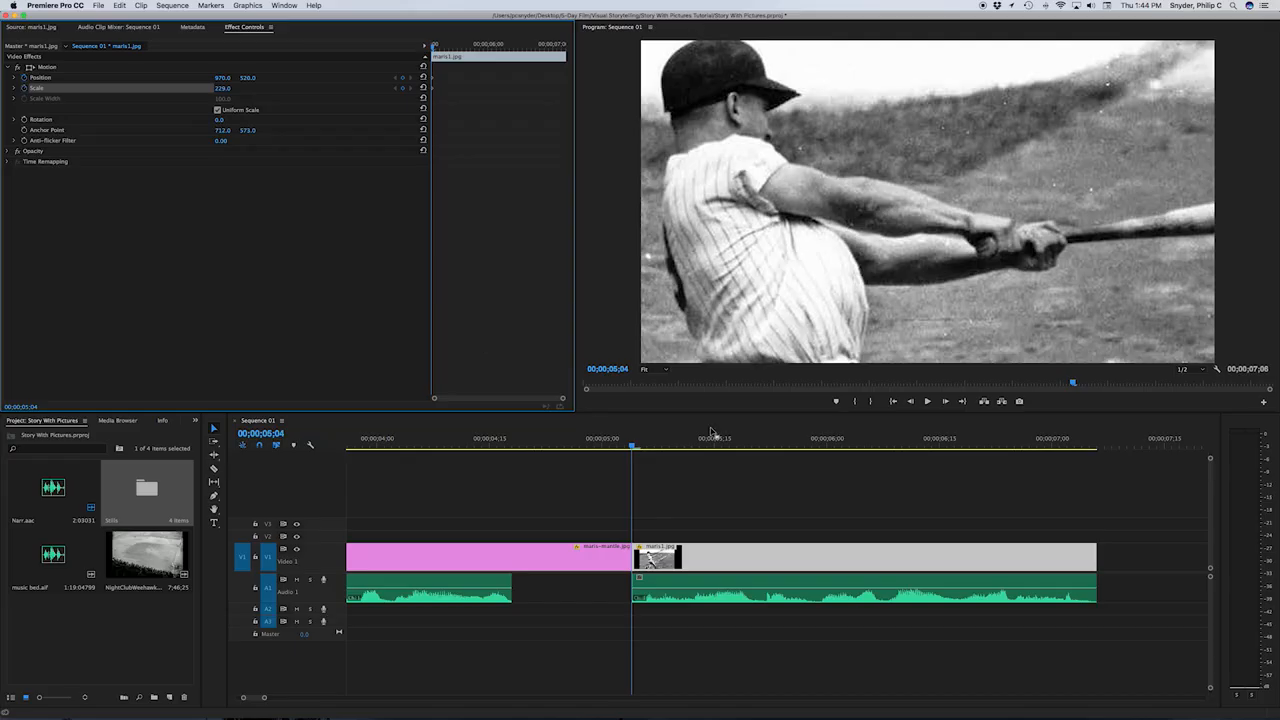
# Step: Add keyframes at 00;00;07;05 on the maris1.jpg clip with Scale 93 and Position 645, 236, revealing the whole batter
pyautogui.click(602, 443)
pyautogui.press('space')
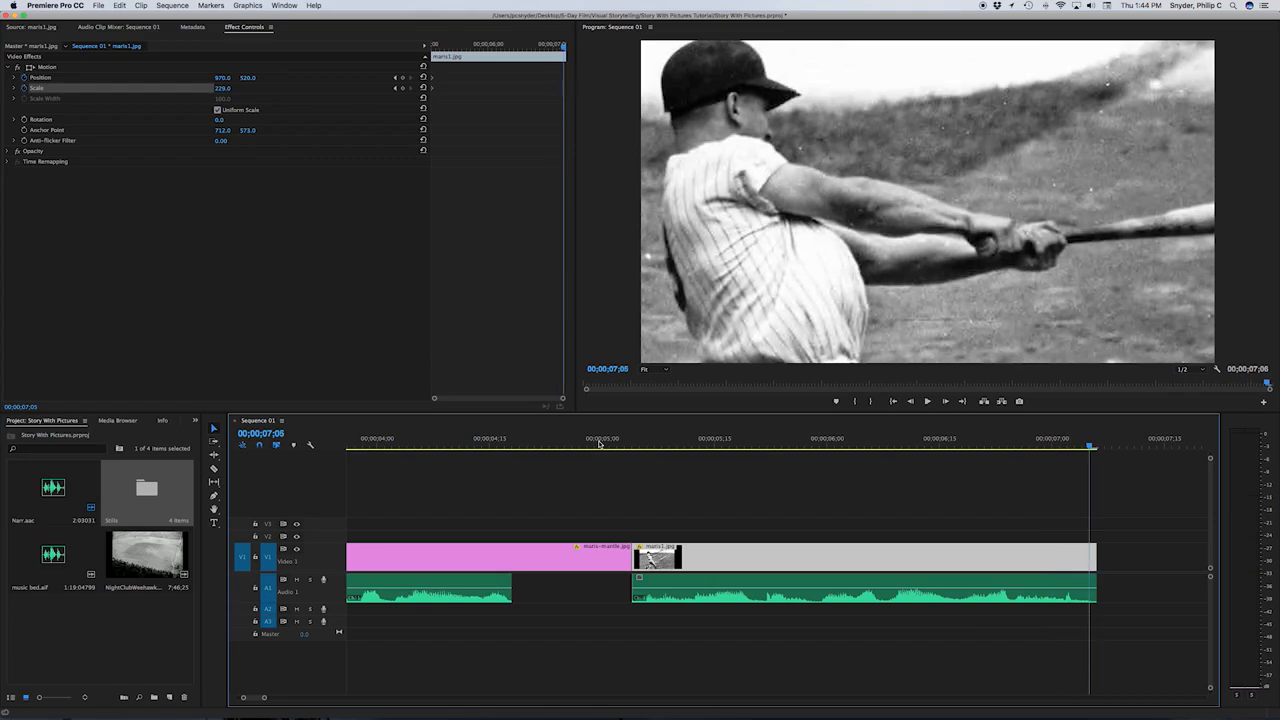
pyautogui.moveTo(1092, 447)
pyautogui.mouseDown()
pyautogui.moveTo(820, 446)
pyautogui.moveTo(1092, 446)
pyautogui.mouseUp()
pyautogui.press('Right')
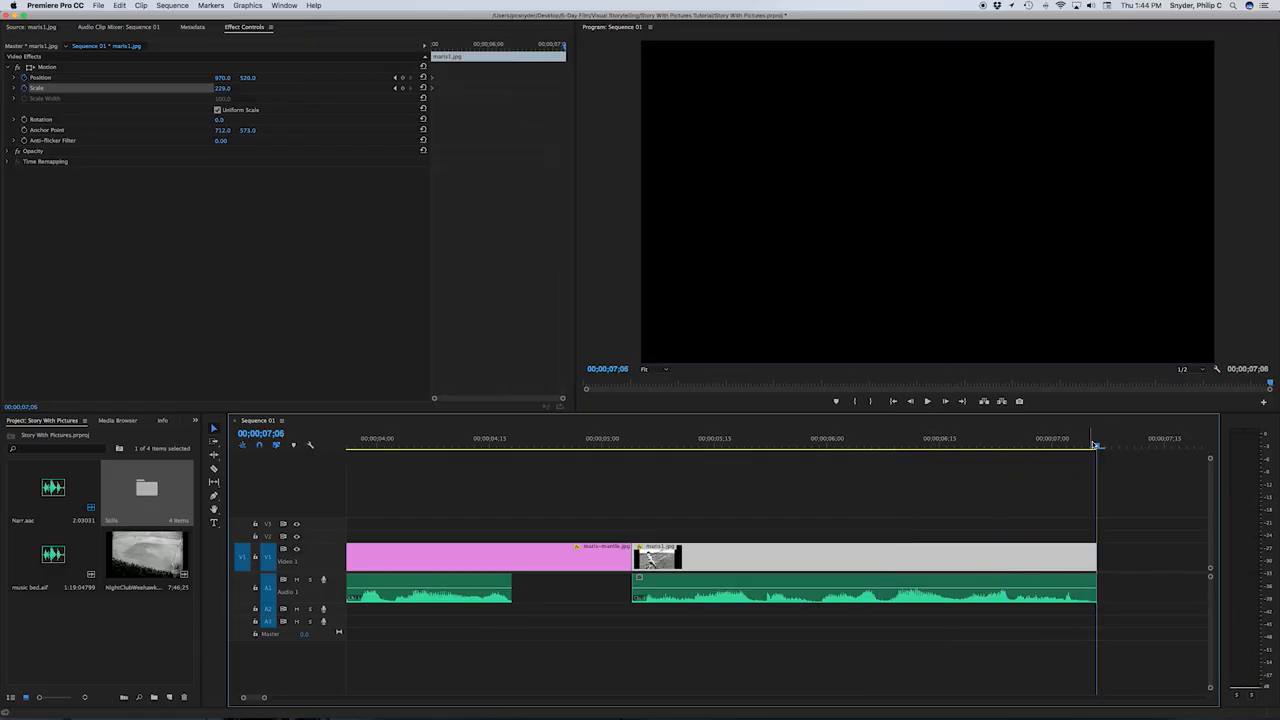
pyautogui.press('Left')
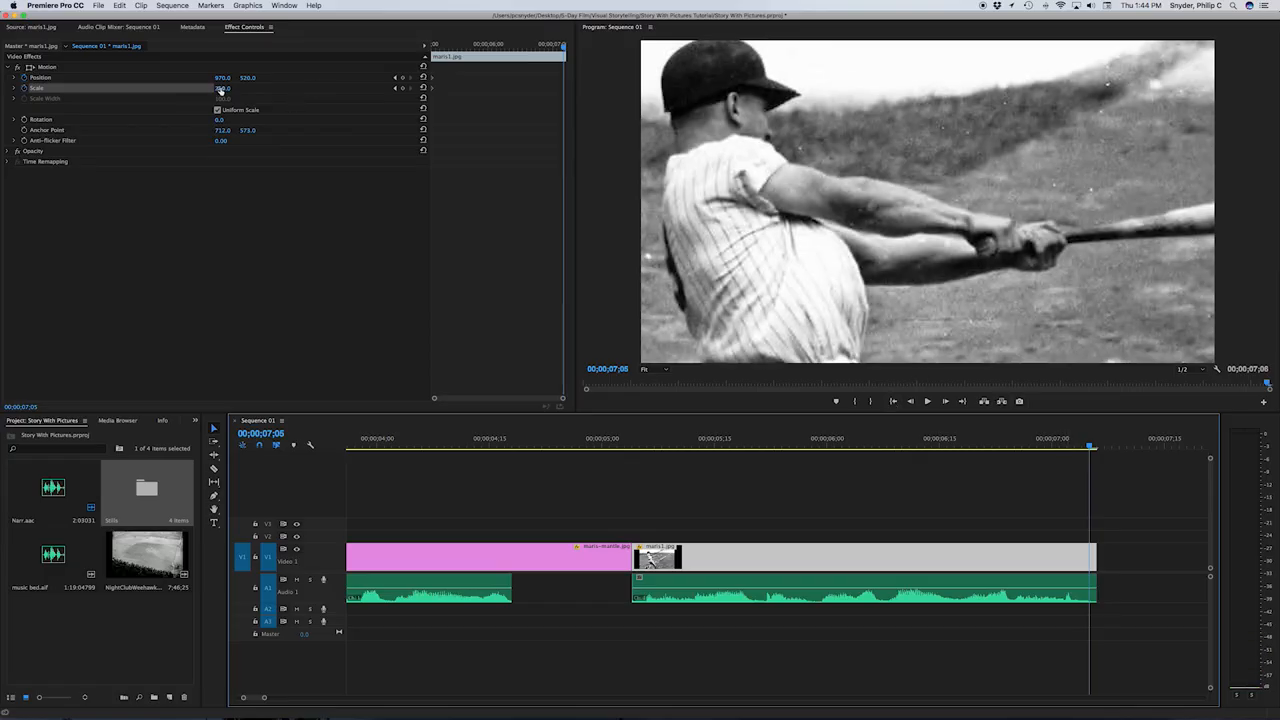
pyautogui.moveTo(224, 91); pyautogui.dragTo(98, 91)
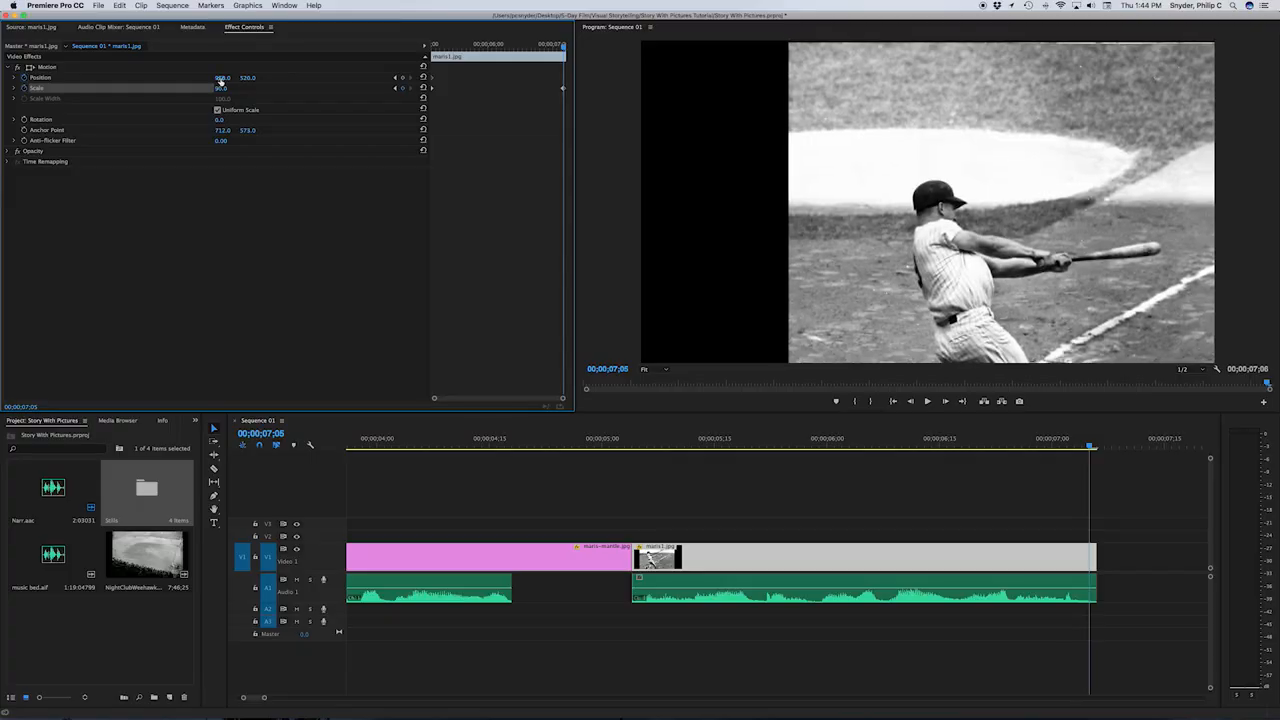
pyautogui.moveTo(221, 79); pyautogui.dragTo(63, 79)
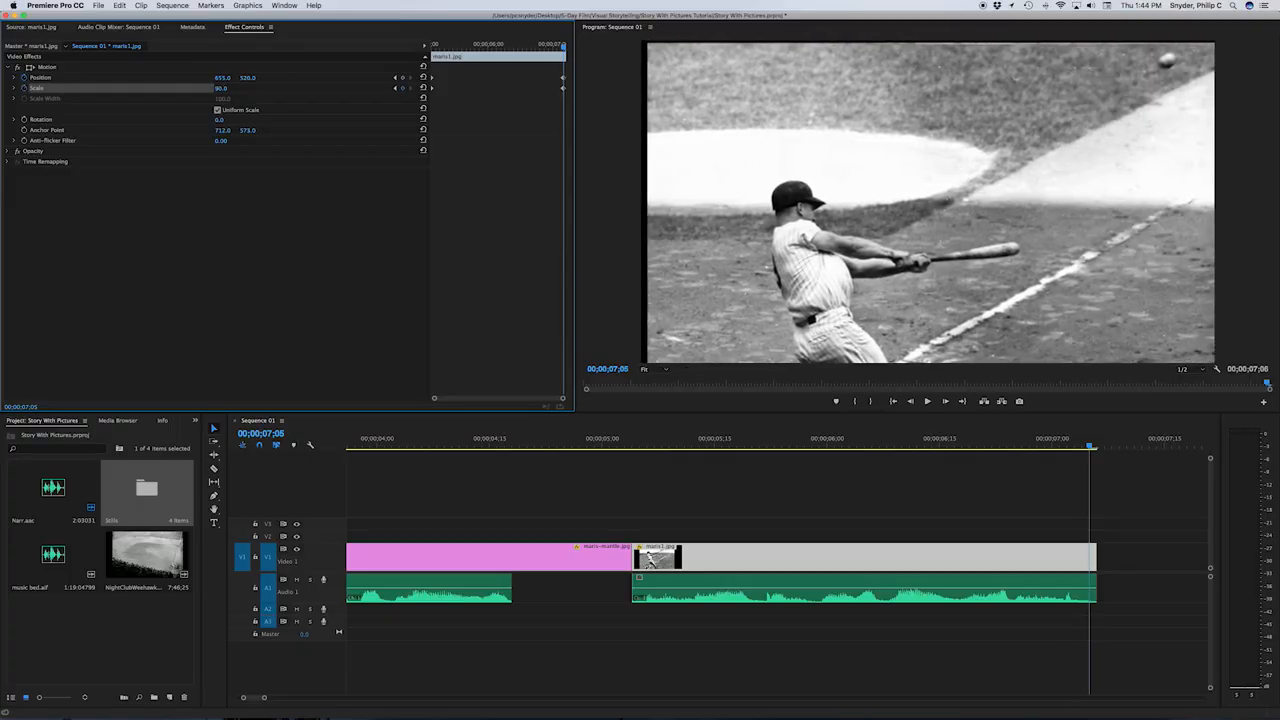
pyautogui.moveTo(251, 79); pyautogui.dragTo(224, 78)
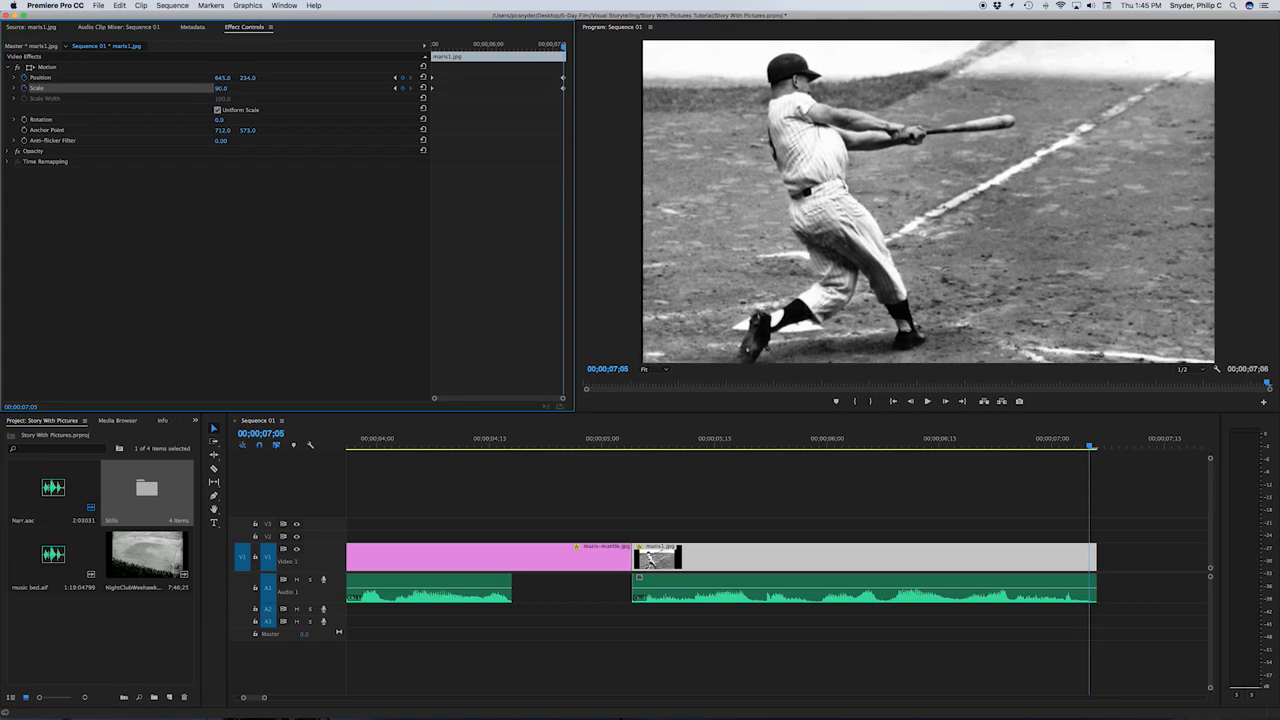
pyautogui.moveTo(241, 79); pyautogui.dragTo(227, 89)
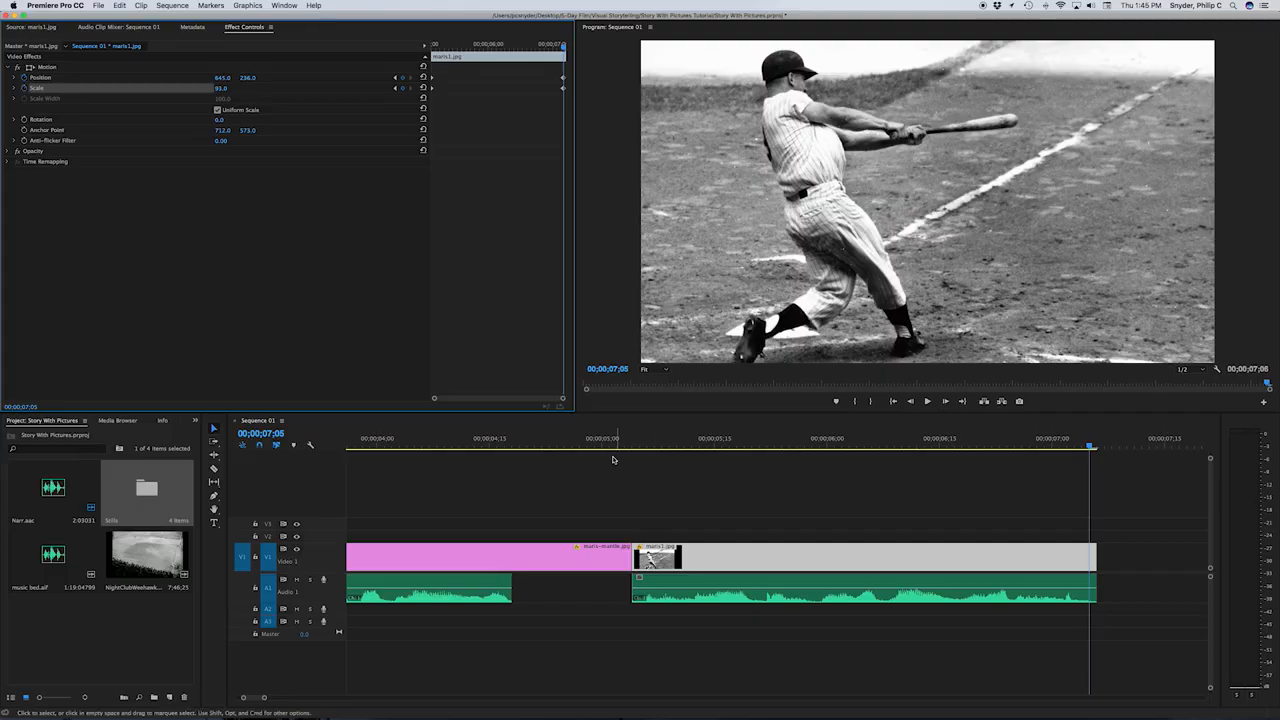
# Step: Play back the transition into the maris1.jpg zoom-out, continuing with the opening of the sequence
pyautogui.click(565, 440)
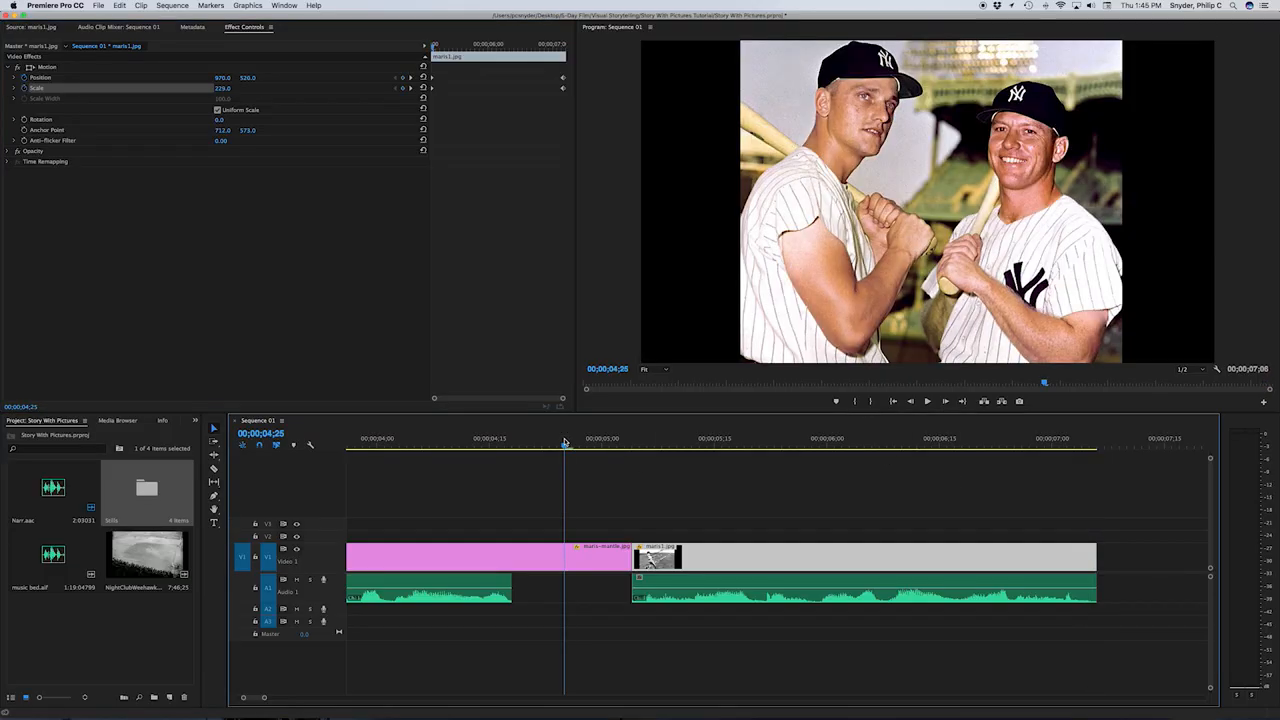
pyautogui.press('space')
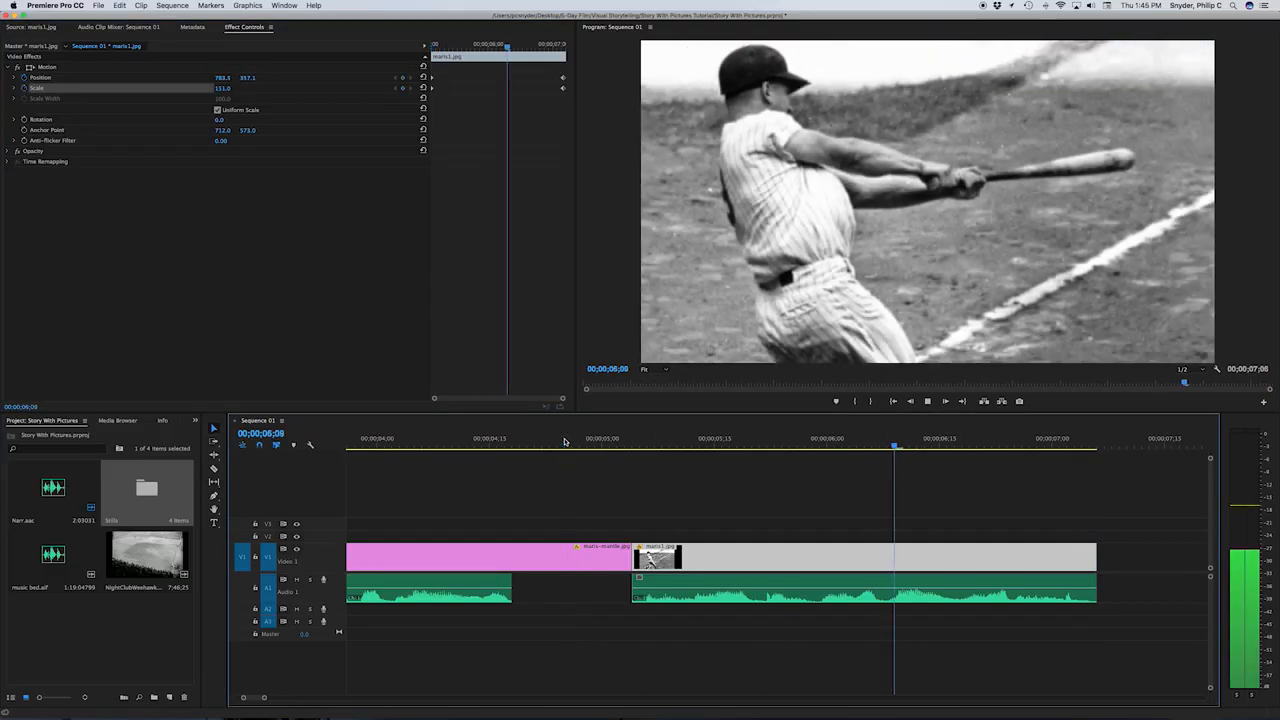
pyautogui.press('space')
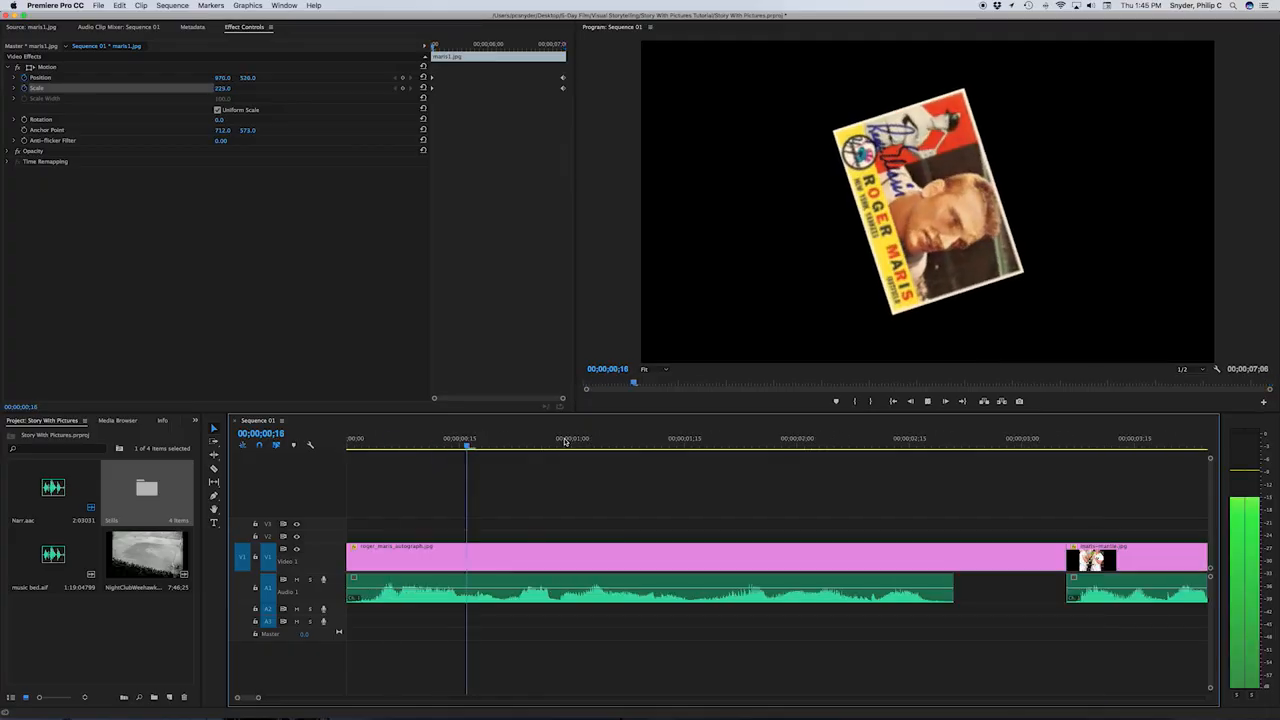
pyautogui.press('space')
# Step: Extend the end of the maris1.jpg clip past the last narration phrase, to a sequence length of 00;00;08;01
pyautogui.press('End')
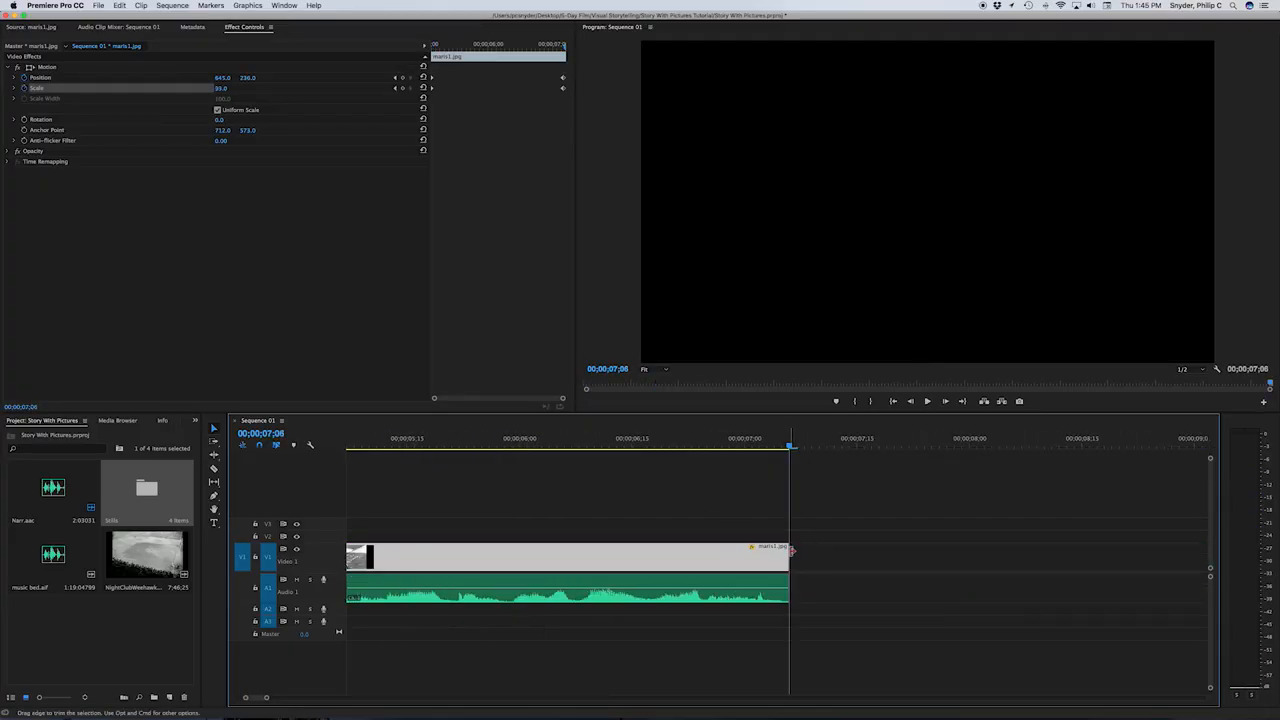
pyautogui.moveTo(791, 550); pyautogui.dragTo(919, 561)
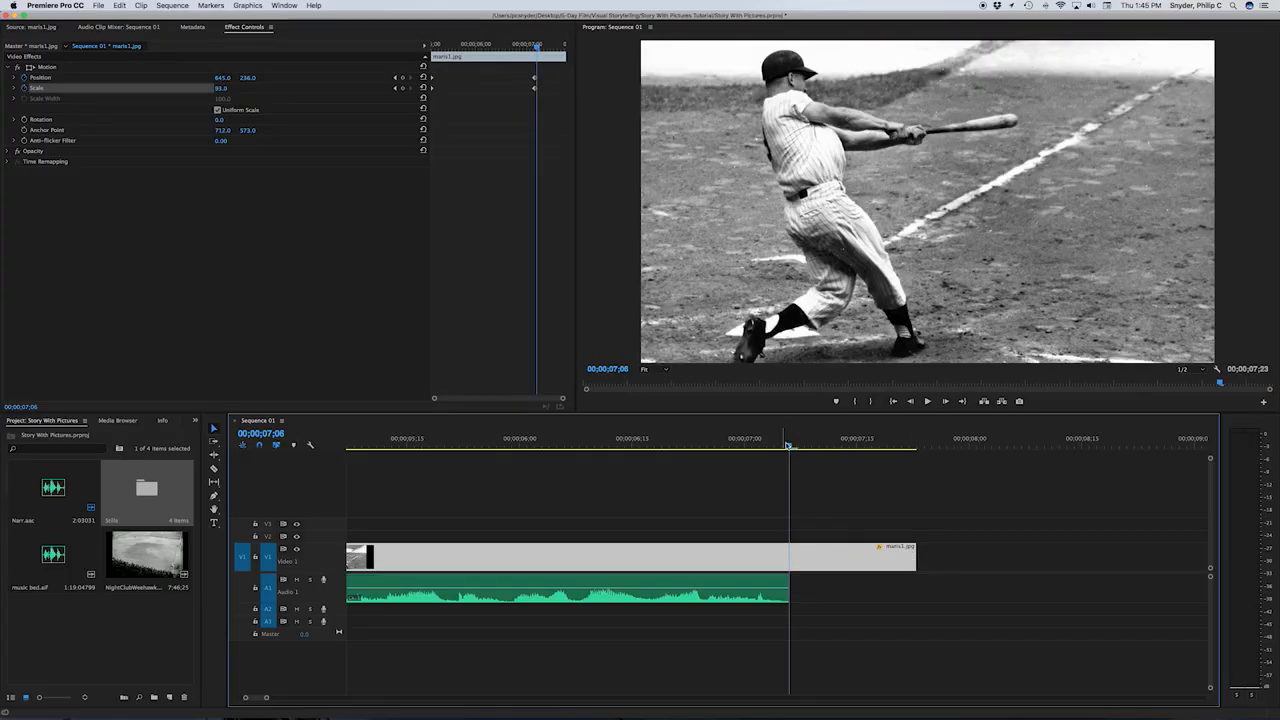
pyautogui.moveTo(919, 557); pyautogui.dragTo(976, 556)
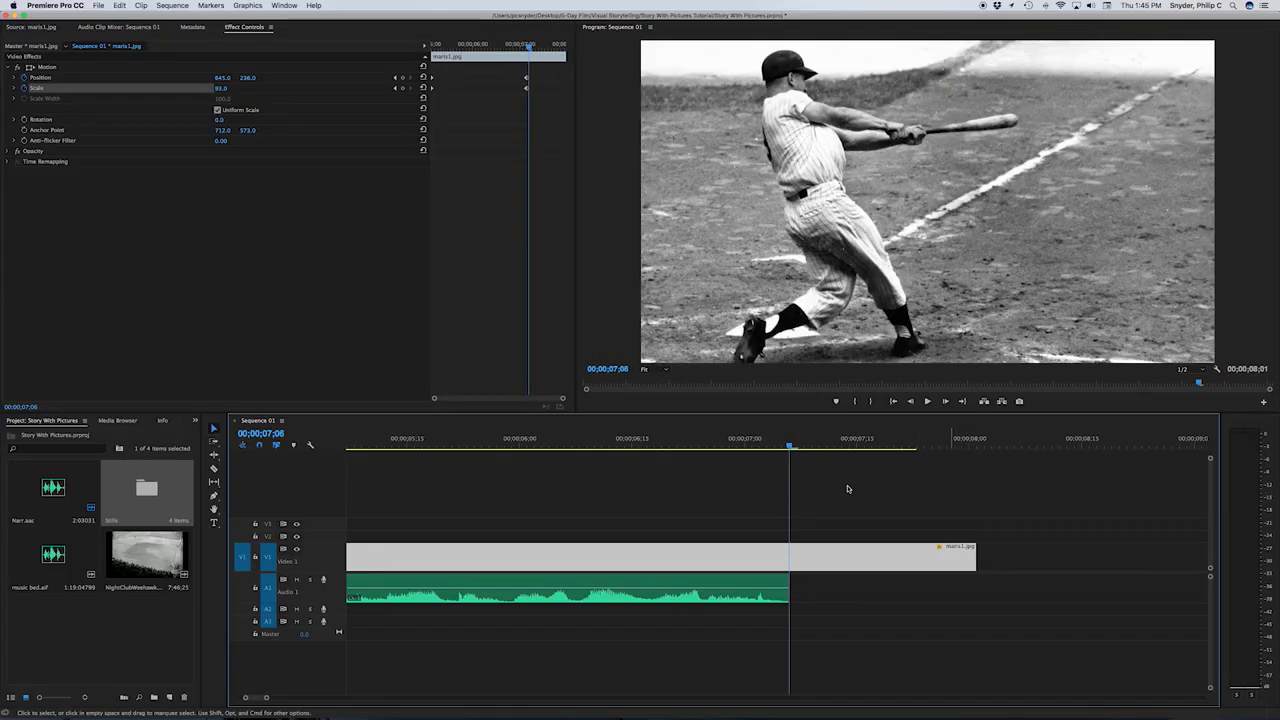
# Step: Play back the end of the maris1.jpg zoom-out and the hold after the narration, replaying it from 00;00;07;06
pyautogui.click(708, 442)
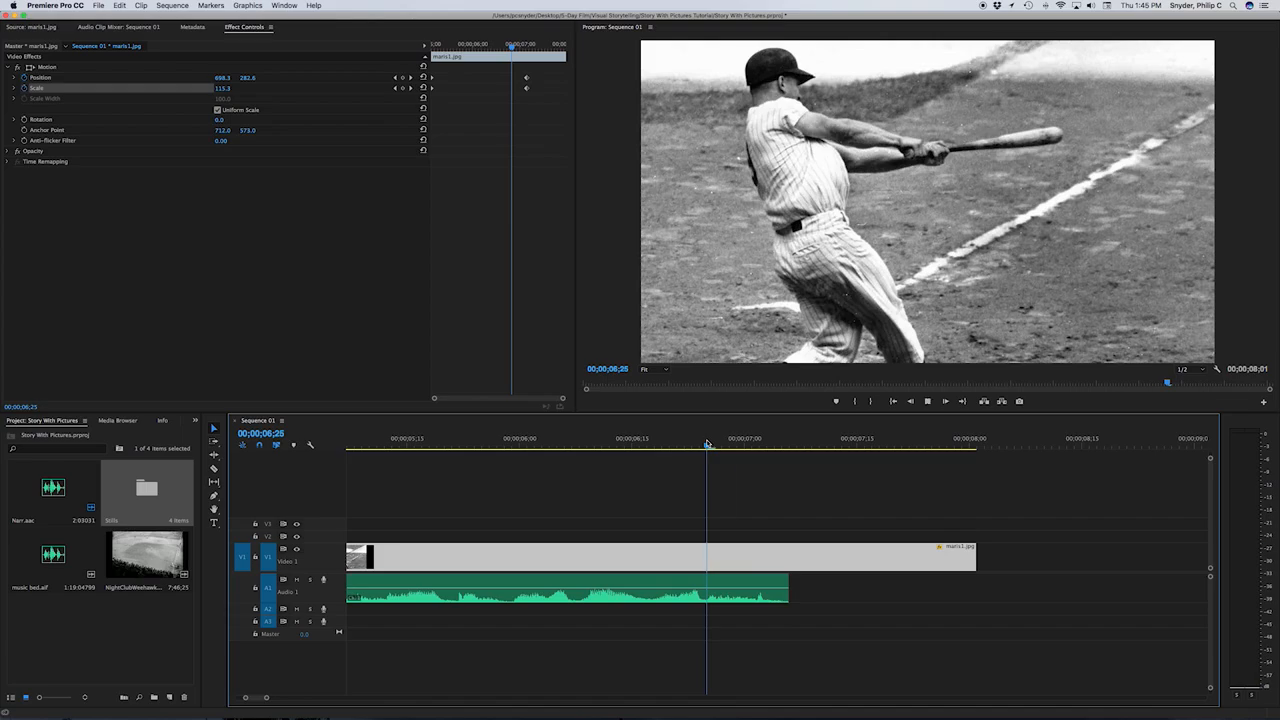
pyautogui.press('space')
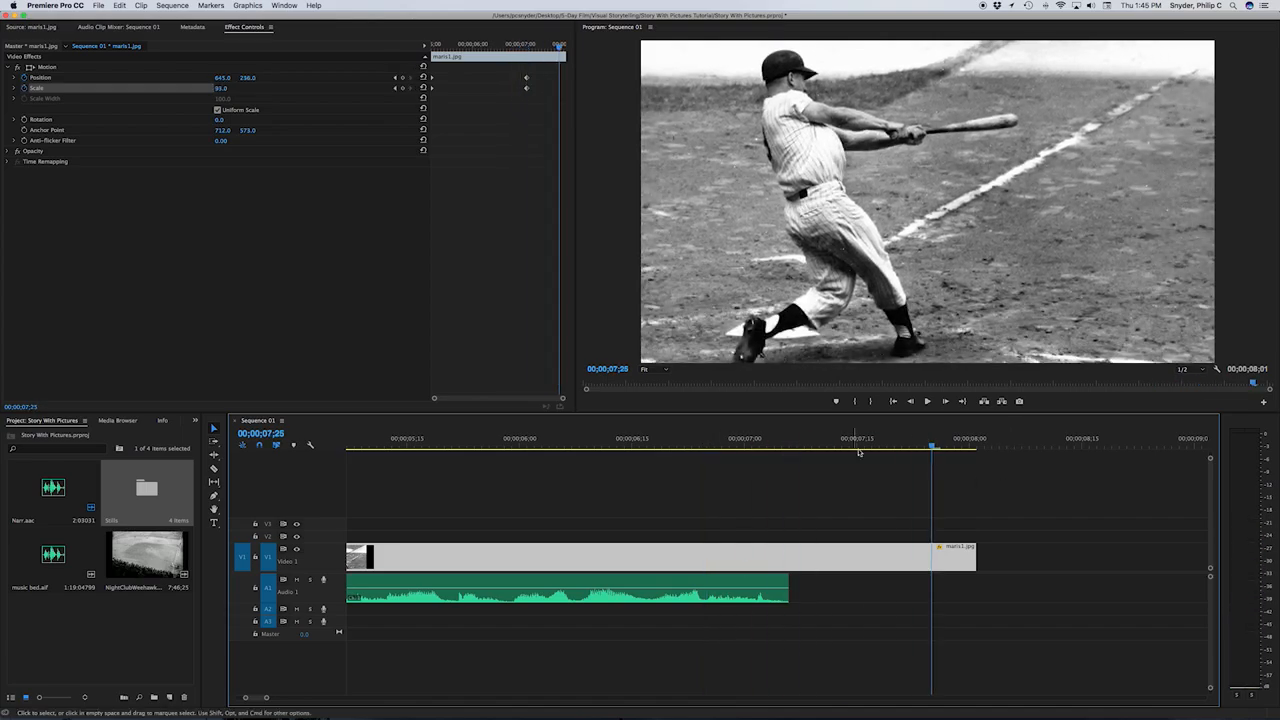
pyautogui.moveTo(935, 447); pyautogui.dragTo(788, 447)
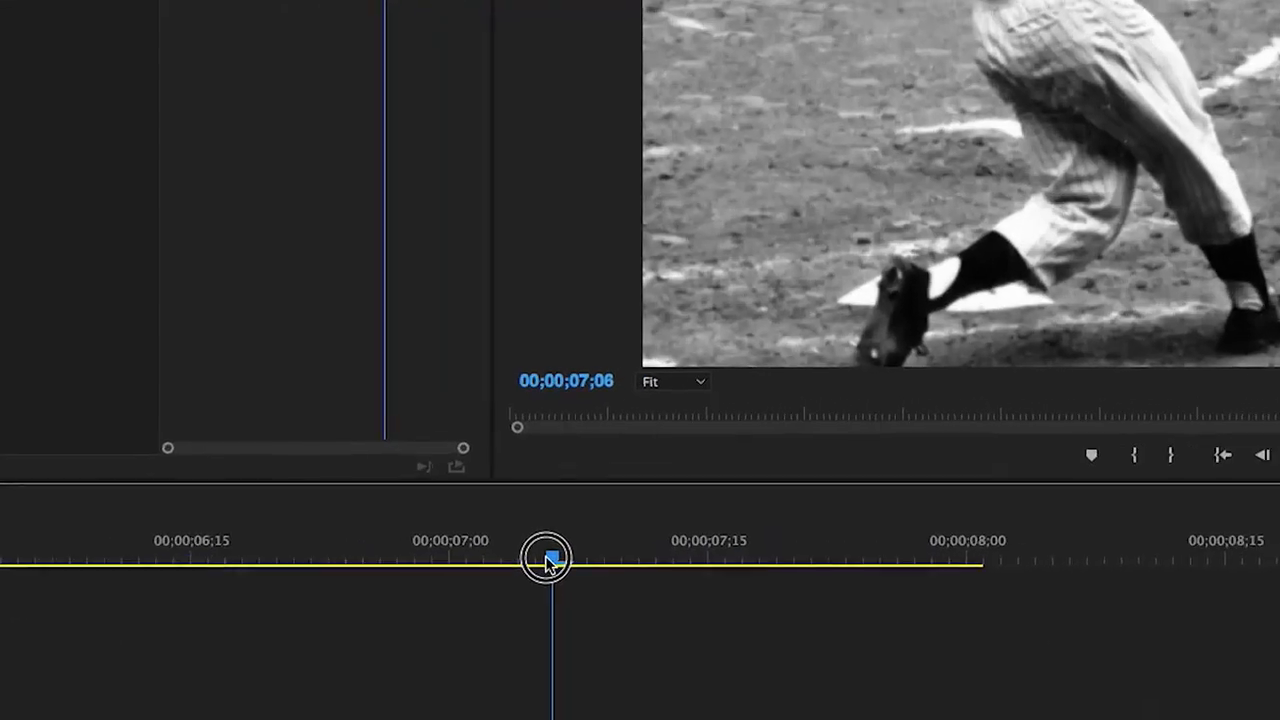
pyautogui.press('space')
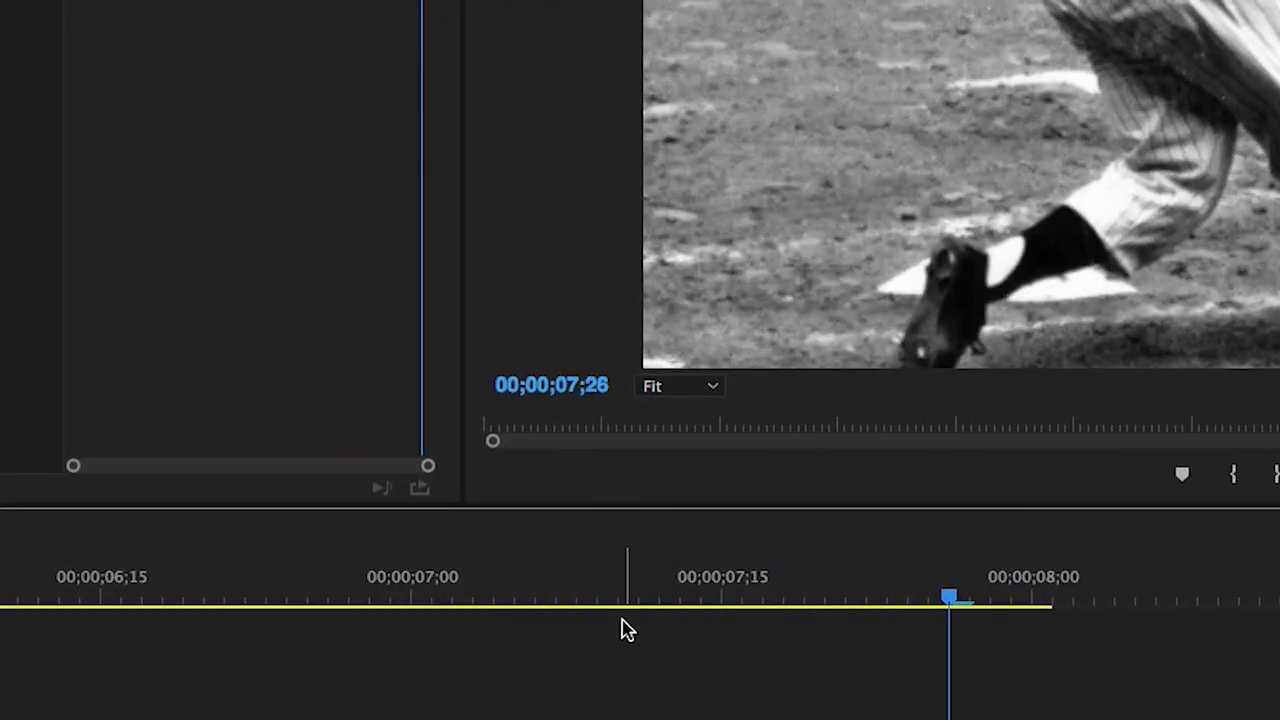
pyautogui.press('space')
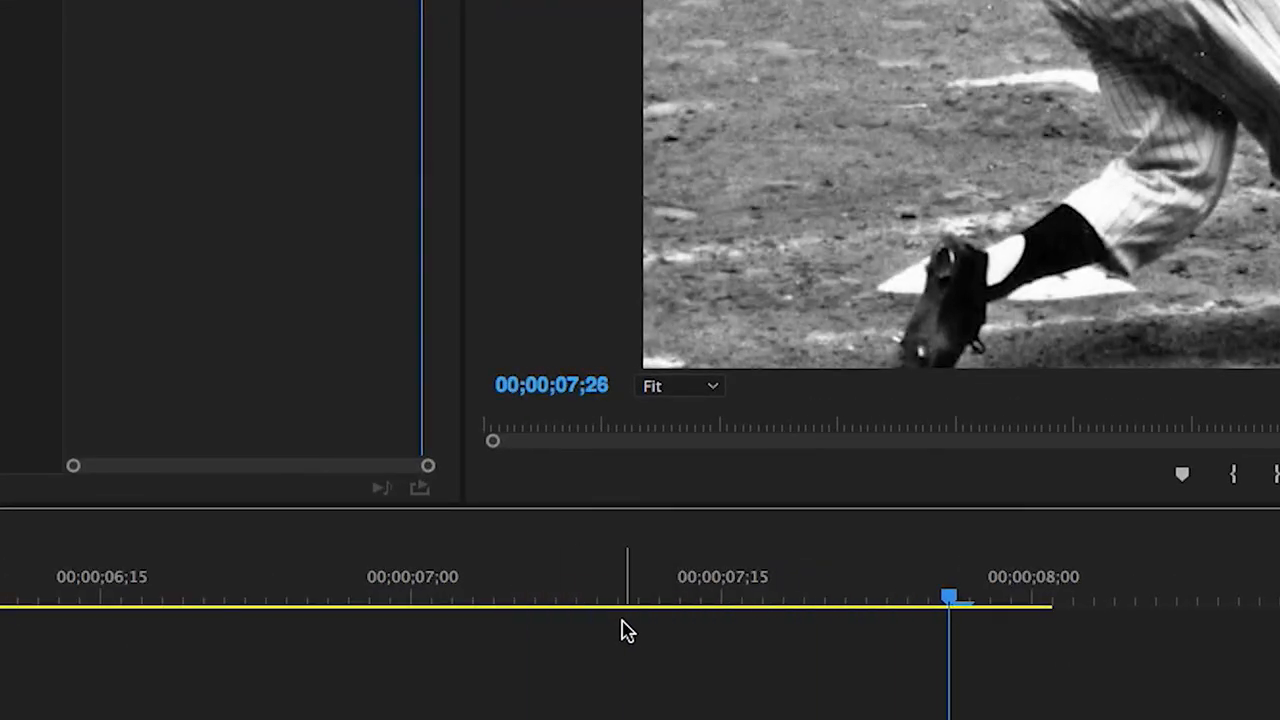
# Step: Lengthen the final hold of the maris1.jpg clip to 00;00;08;06 and return the playhead to 00;00;06;17
pyautogui.moveTo(955, 610); pyautogui.dragTo(1072, 600)
pyautogui.moveTo(1052, 719); pyautogui.dragTo(1075, 719)
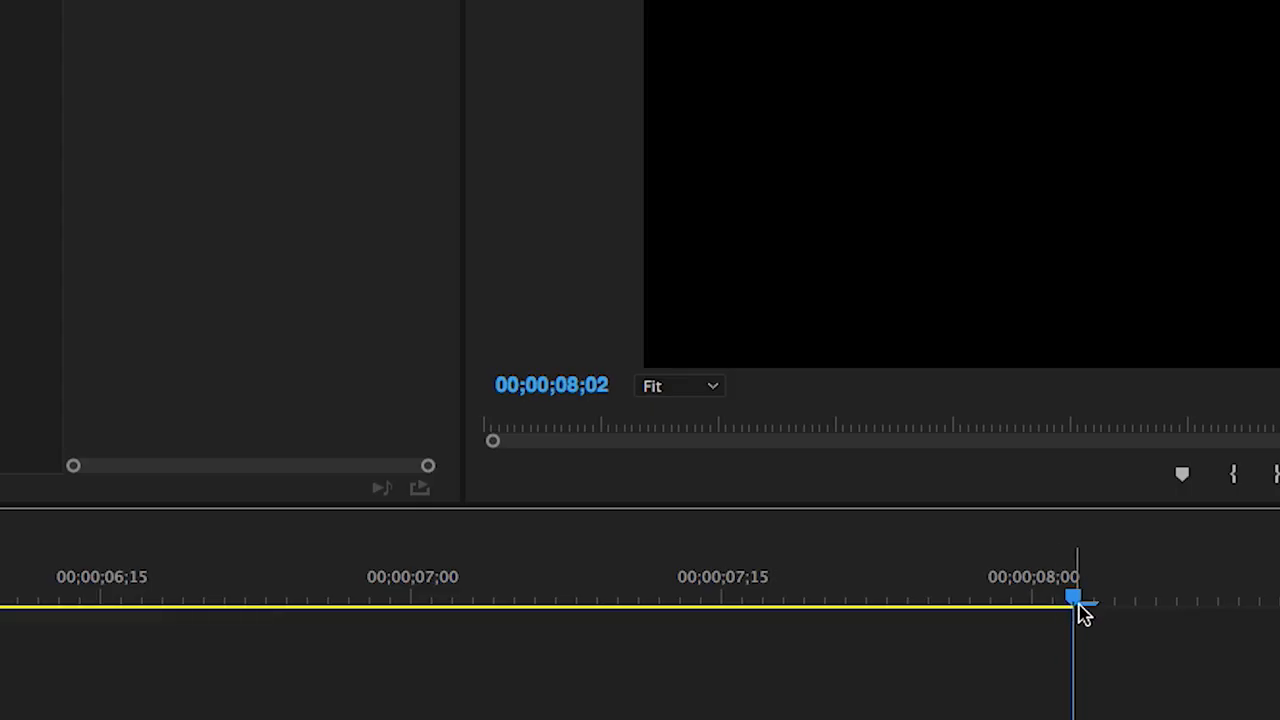
pyautogui.moveTo(1080, 604); pyautogui.dragTo(1156, 603)
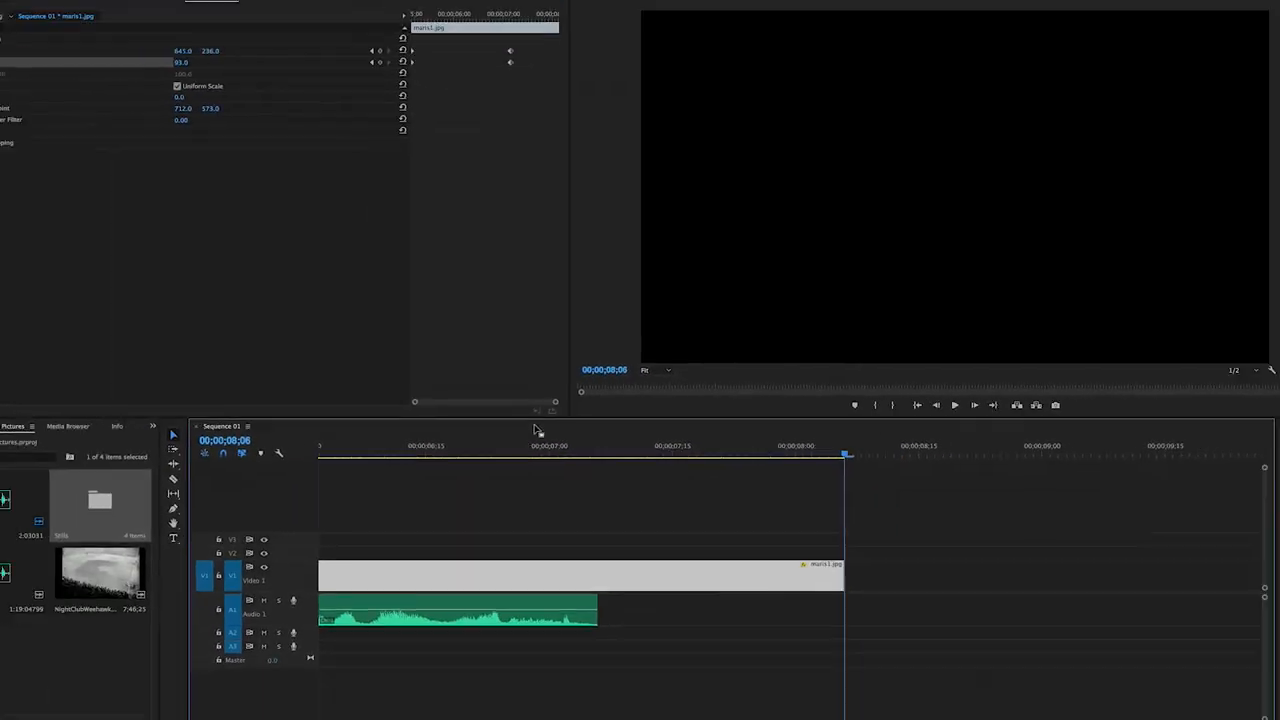
pyautogui.click(443, 448)
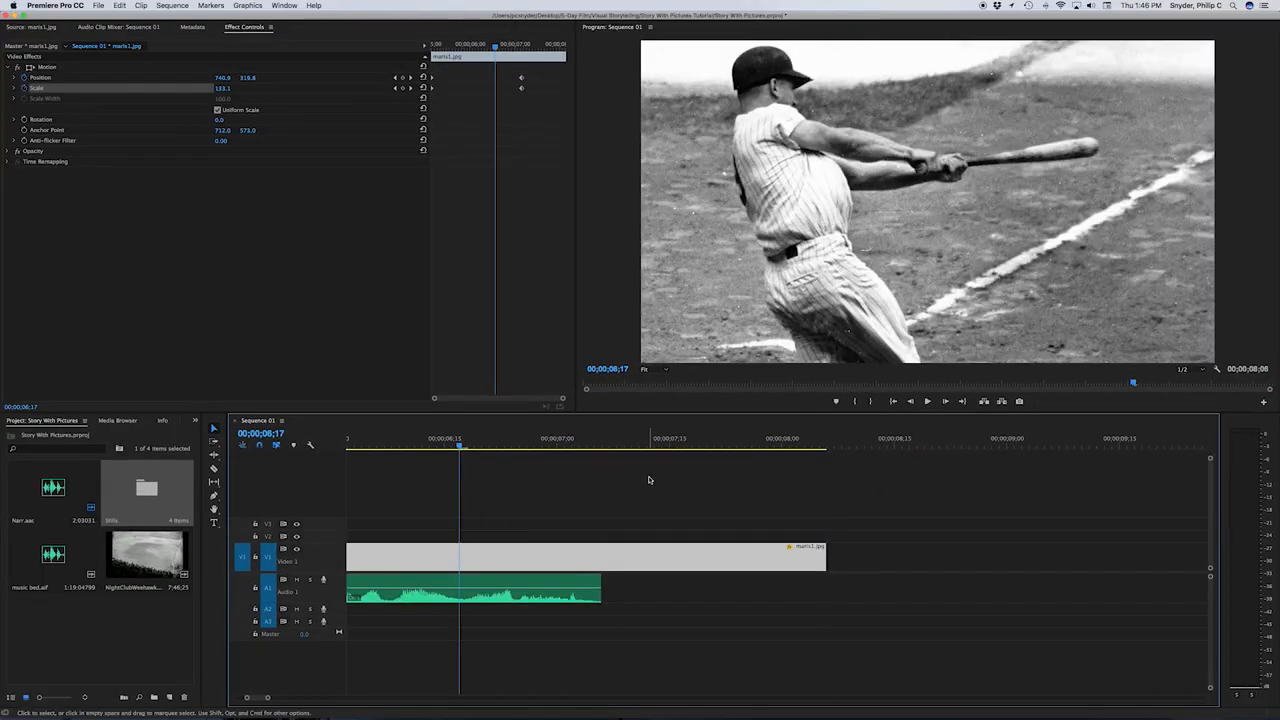
# Step: Check the end of the narration and trim the end of the maris1.jpg clip to 00;00;08;00
pyautogui.press('space')
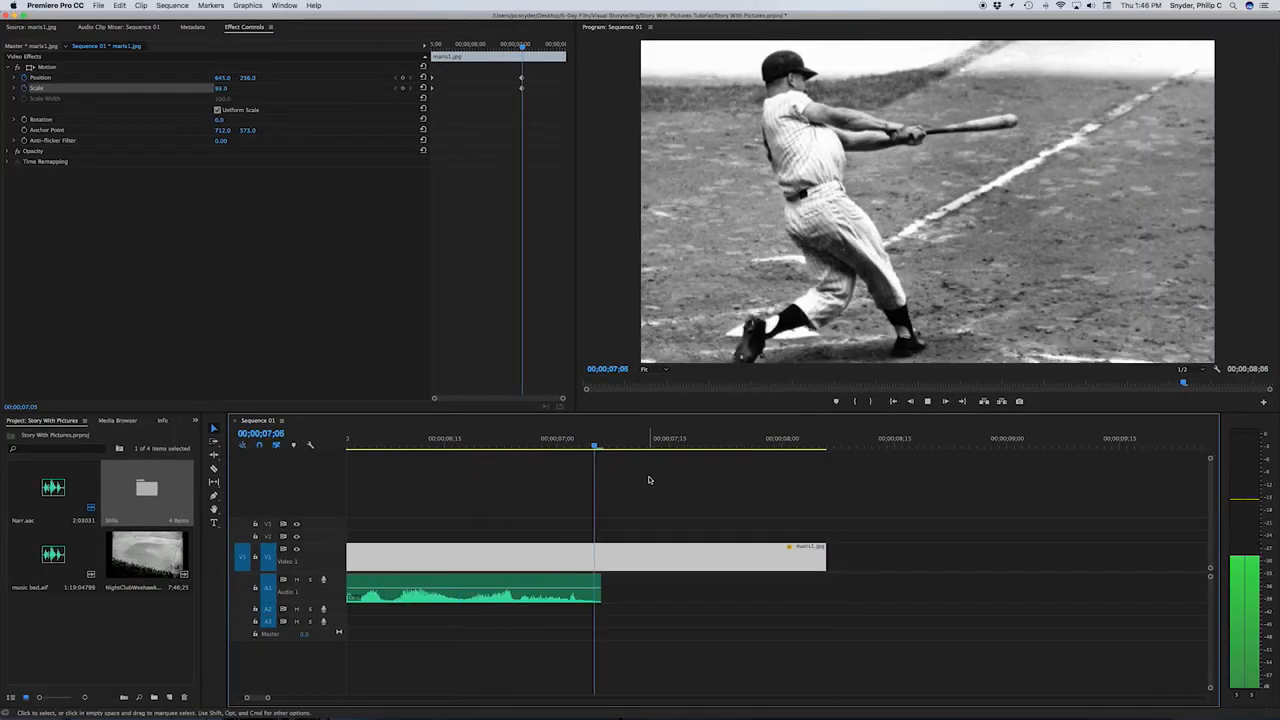
pyautogui.click(602, 446)
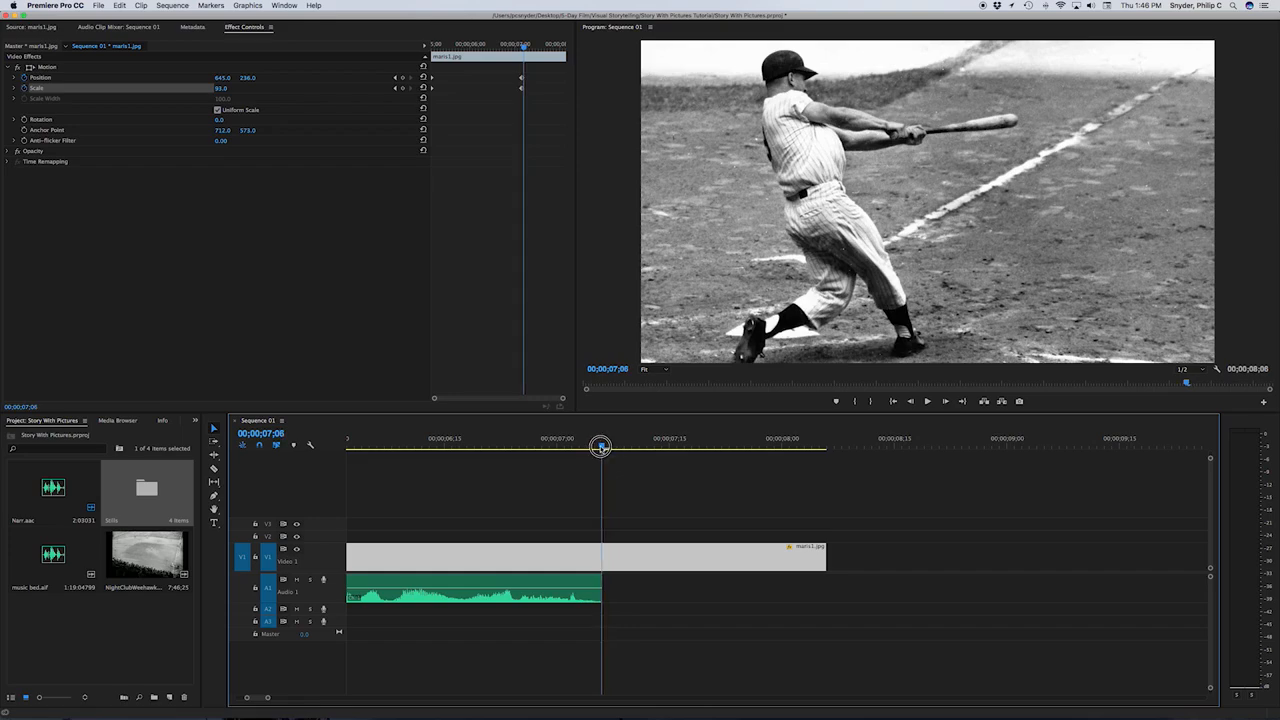
pyautogui.moveTo(602, 446); pyautogui.dragTo(783, 447)
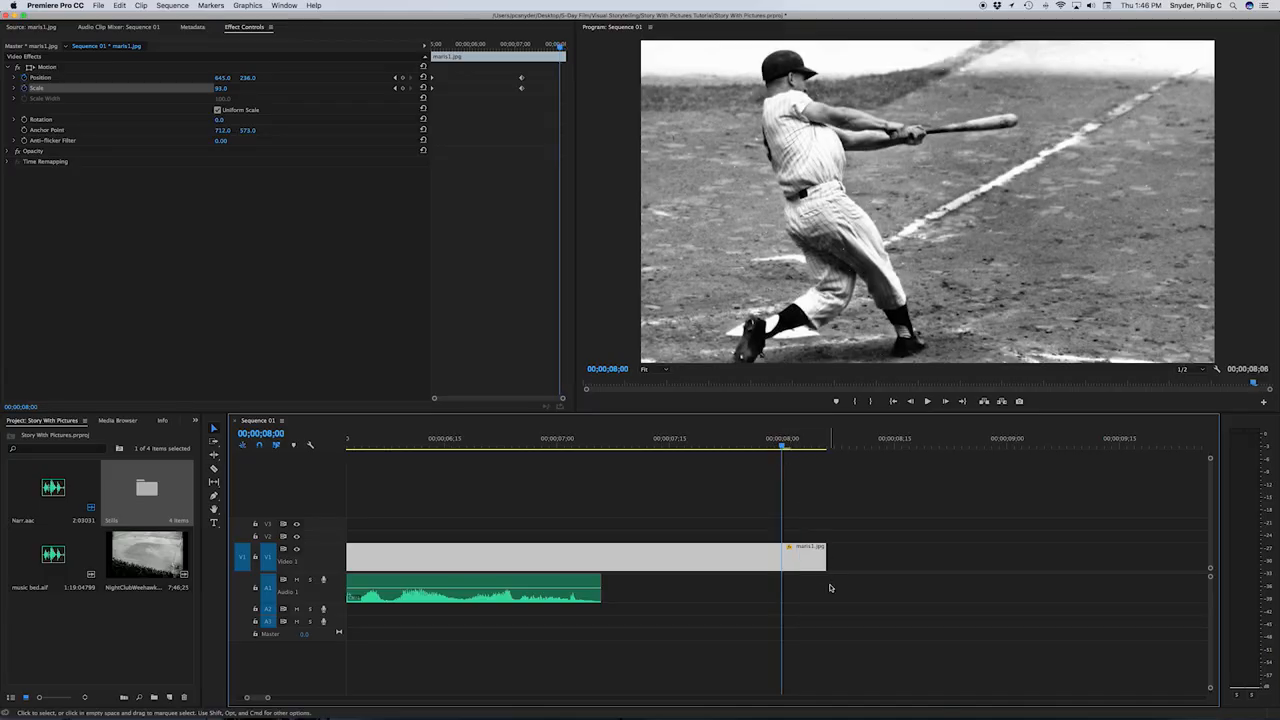
pyautogui.moveTo(828, 560); pyautogui.dragTo(781, 560)
# Step: Play back the shortened final hold, then the cut from maris-mantle.jpg into the maris1.jpg zoom-out
pyautogui.click(466, 447)
pyautogui.press('space')
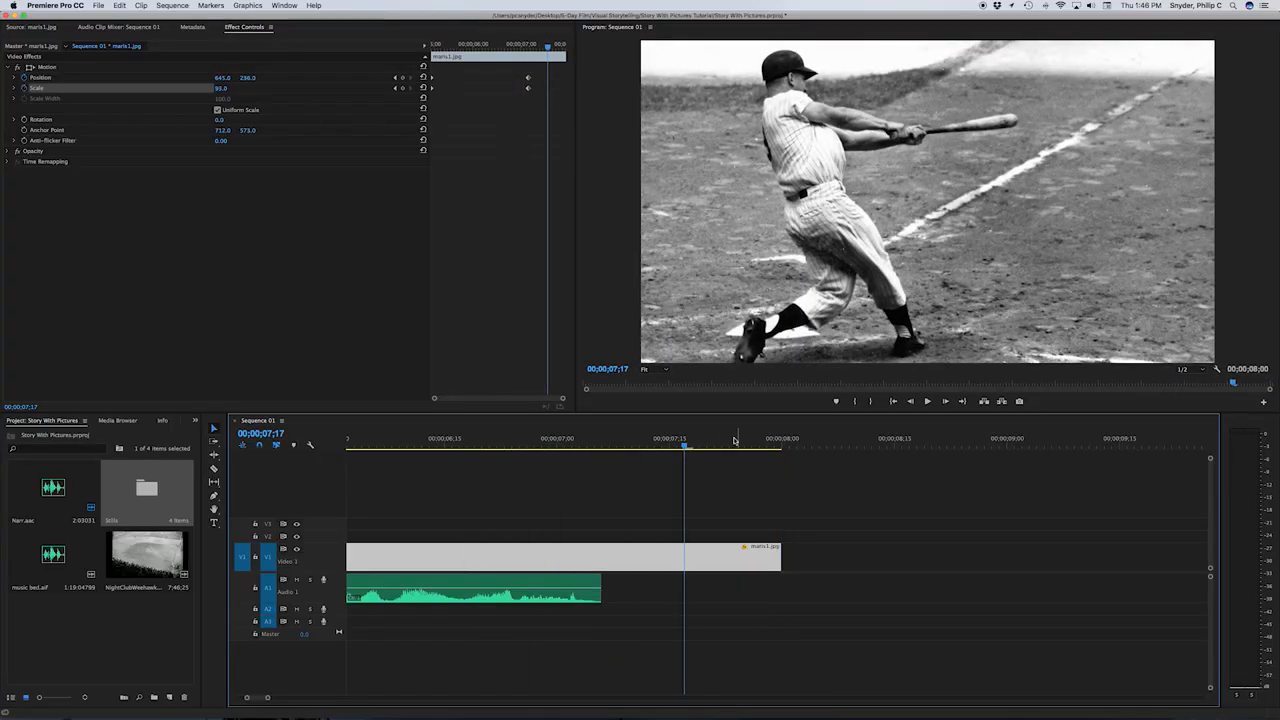
pyautogui.press('Up')
pyautogui.press('Up')
pyautogui.press('space')
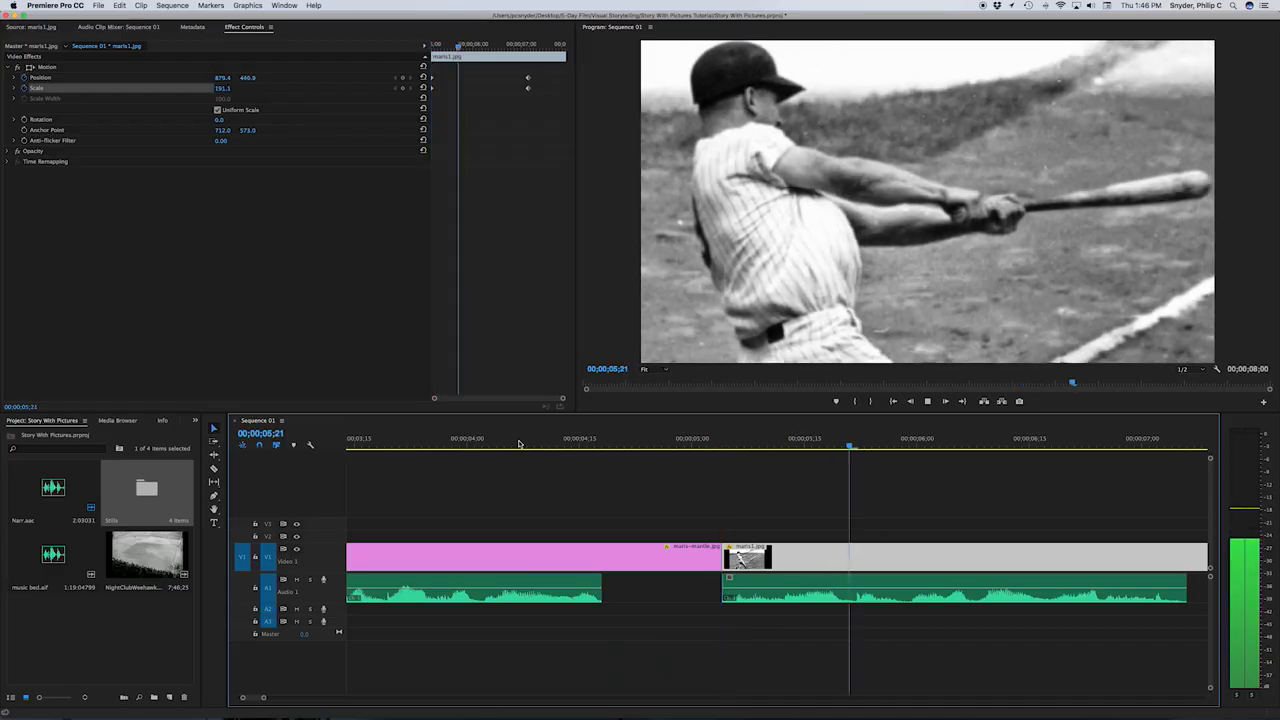
pyautogui.press('space')
# Step: Place the playhead at 00;00;05;00, just before the cut to maris1.jpg, and display the Effects library
pyautogui.click(664, 440)
pyautogui.moveTo(663, 441); pyautogui.dragTo(696, 451)
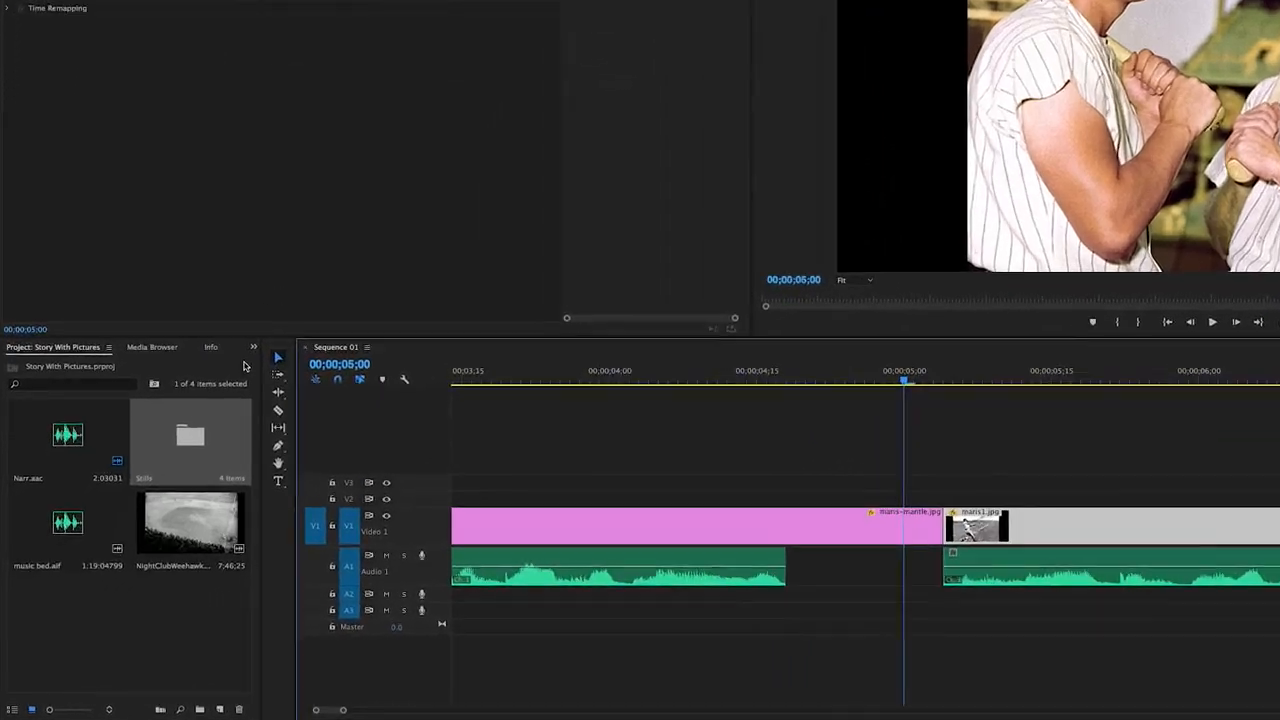
pyautogui.click(195, 421)
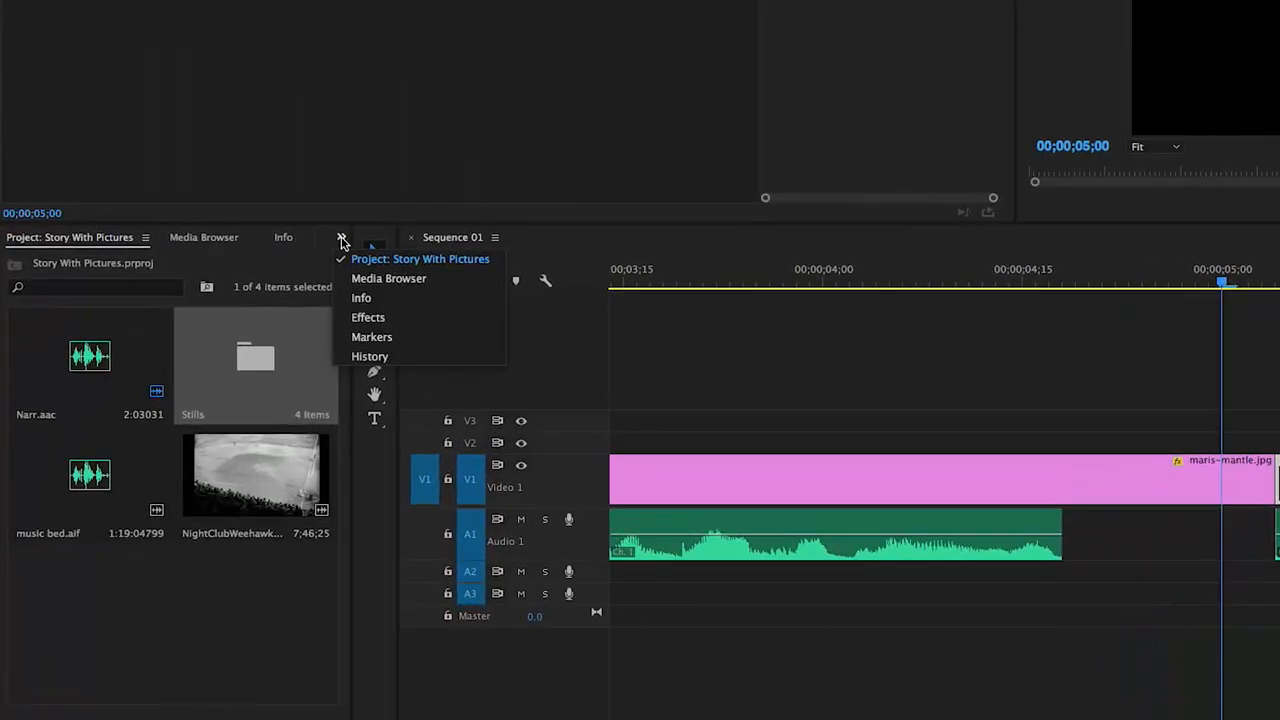
pyautogui.click(368, 317)
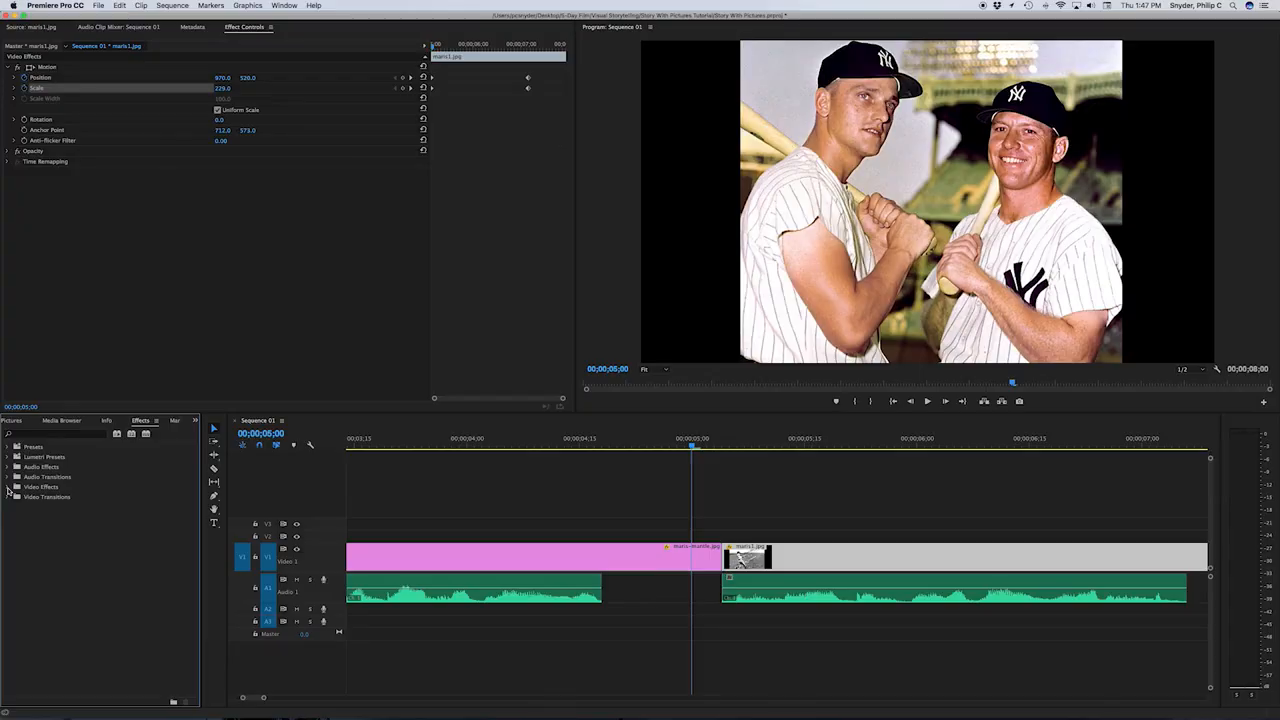
pyautogui.click(9, 488)
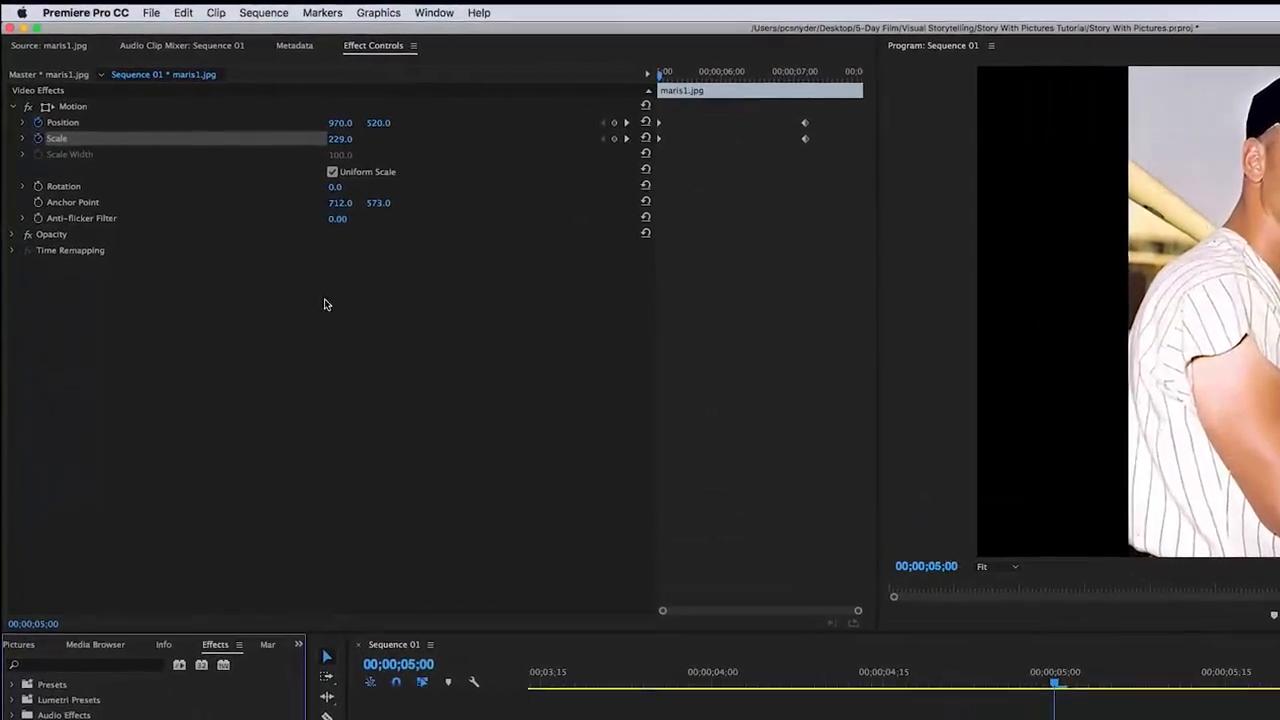
pyautogui.click(437, 14)
pyautogui.moveTo(446, 32)
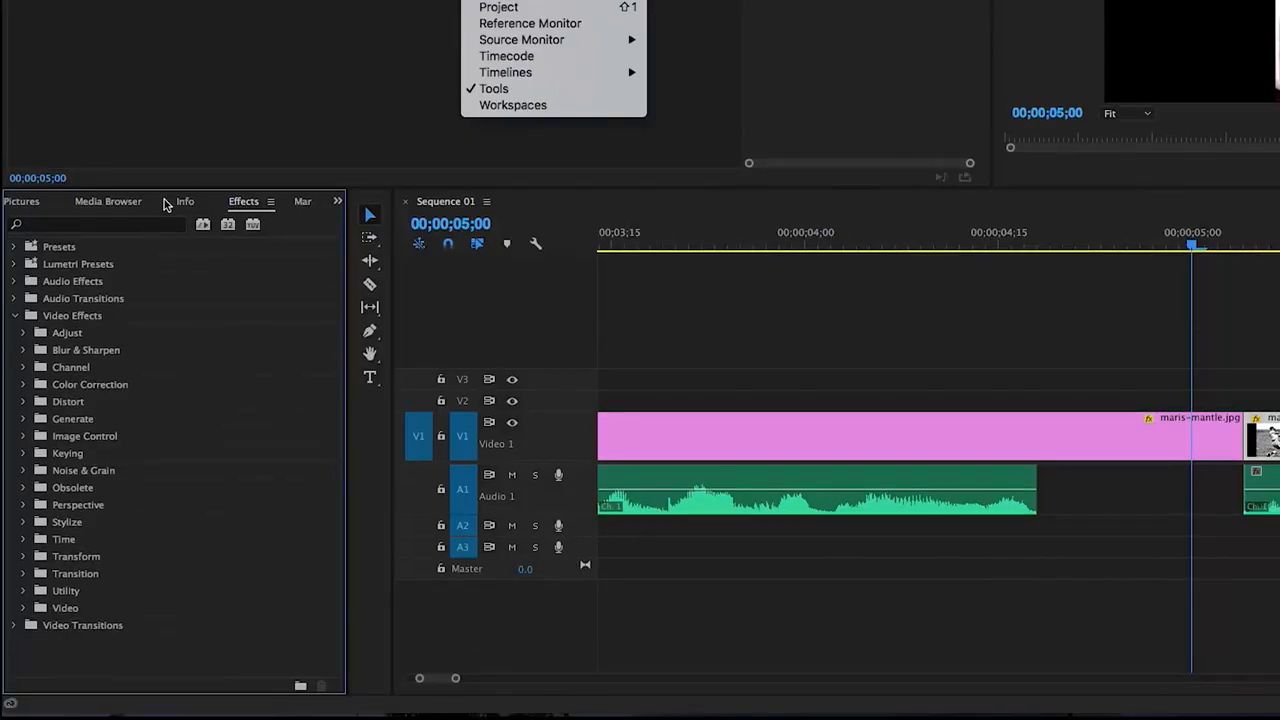
pyautogui.click(163, 180)
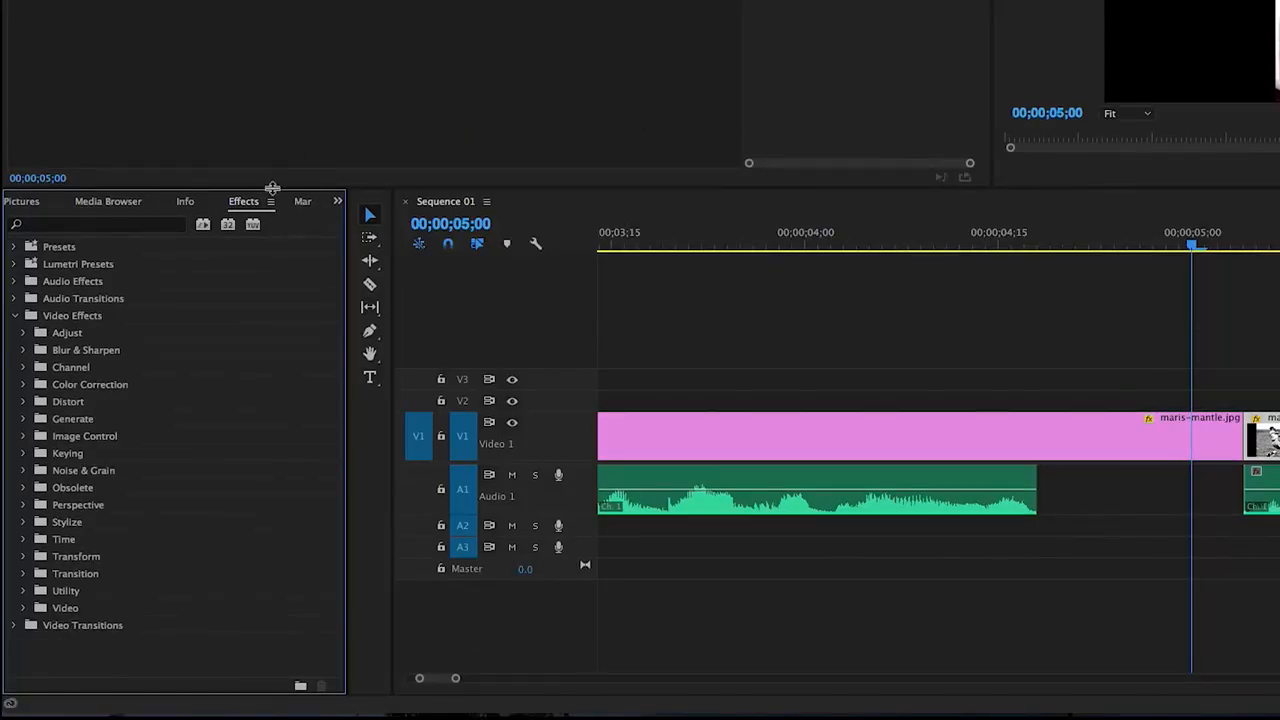
pyautogui.click(15, 315)
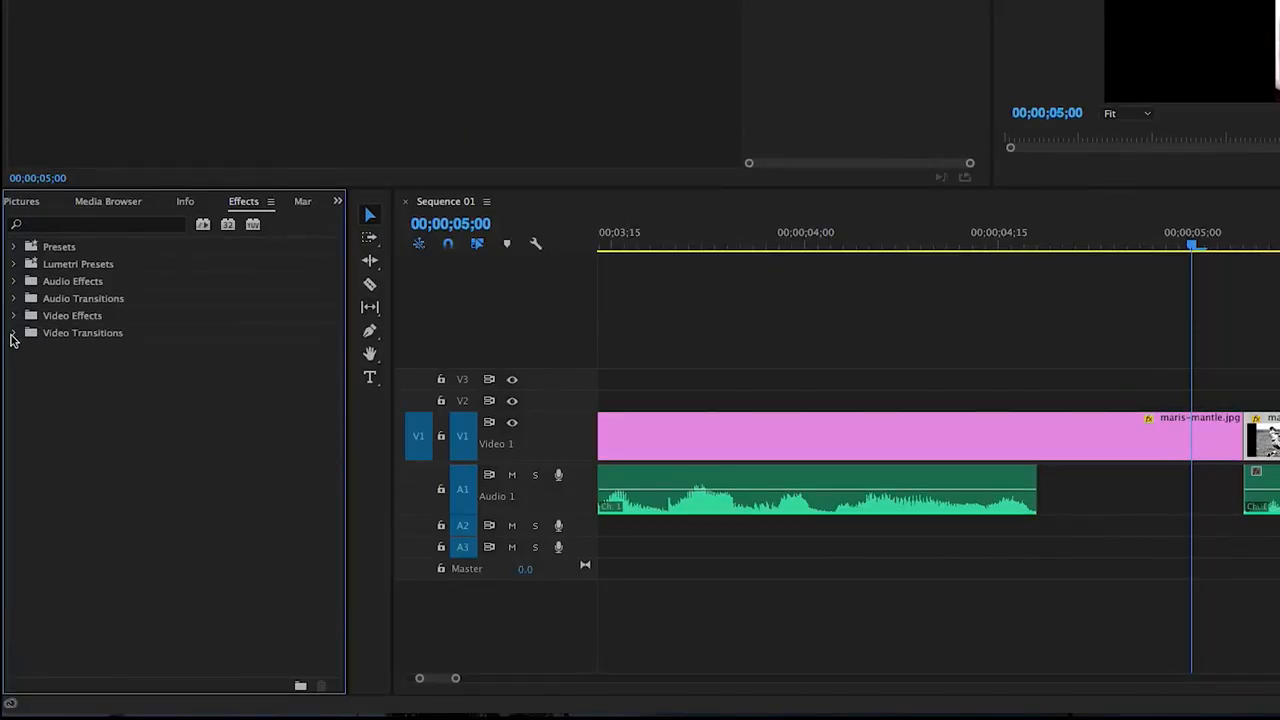
# Step: Apply a Cross Dissolve from the Dissolve video transitions to the cut between maris-mantle.jpg and maris1.jpg
pyautogui.click(15, 334)
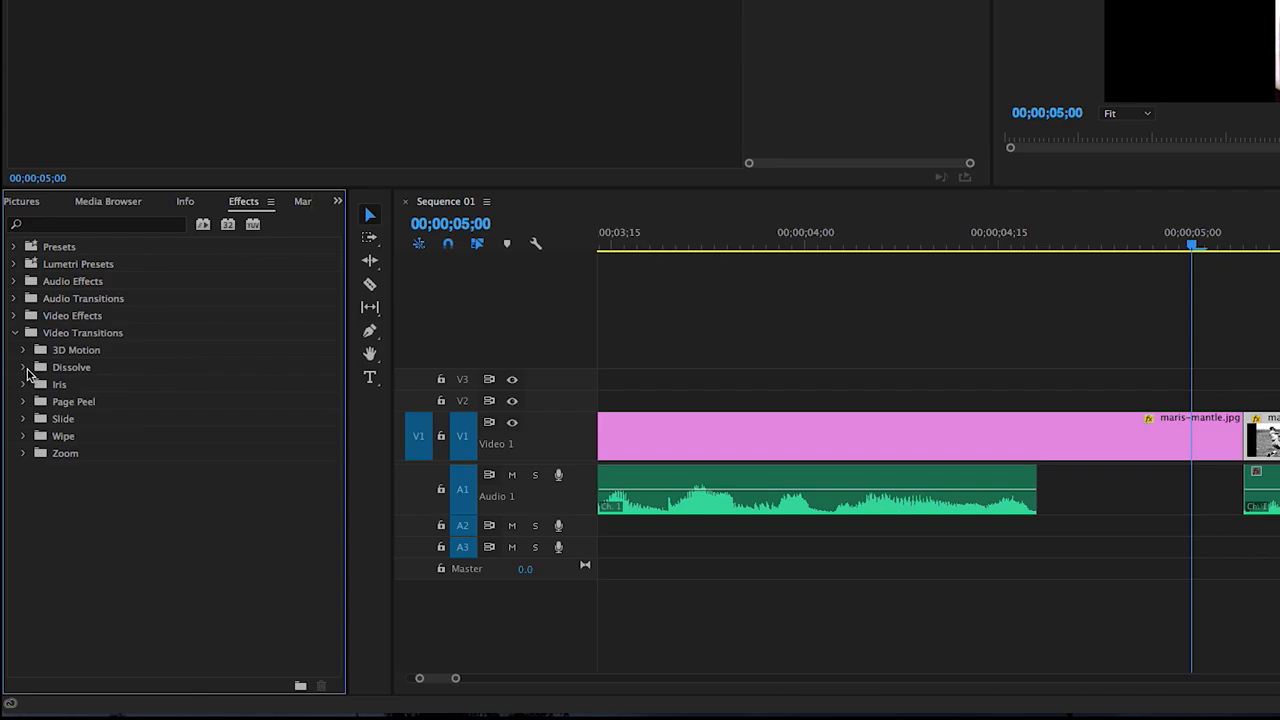
pyautogui.click(23, 368)
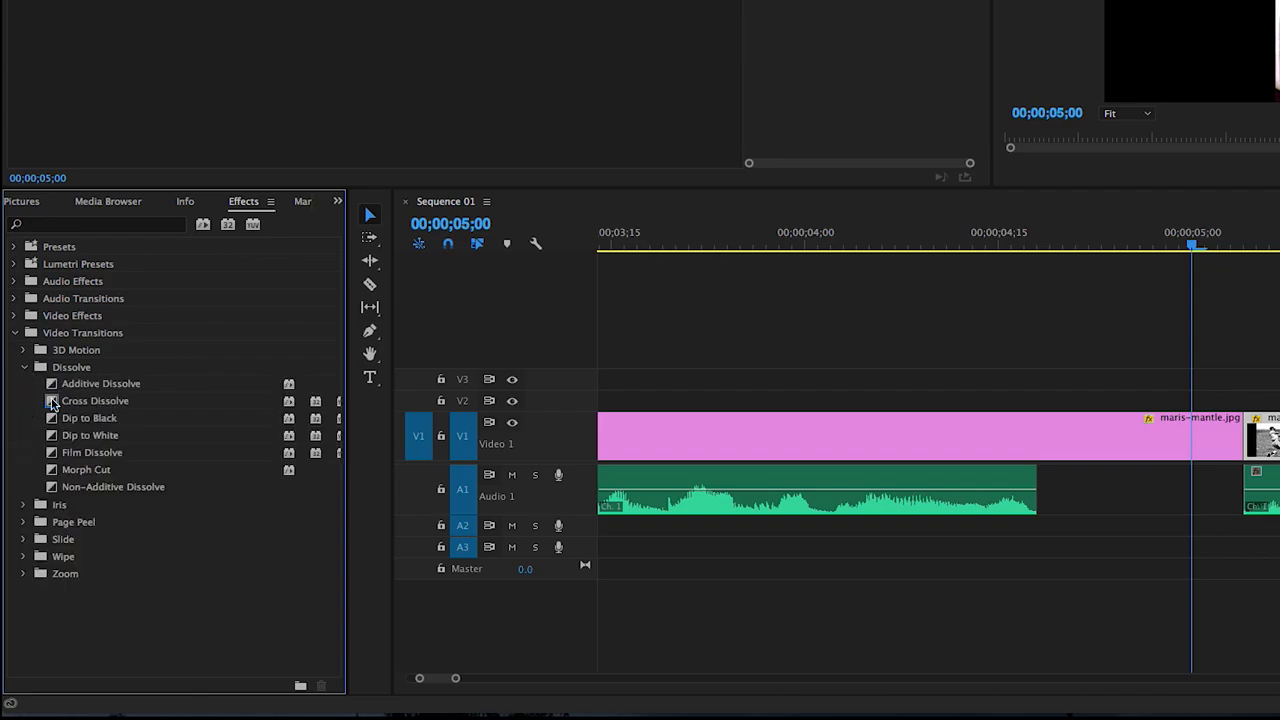
pyautogui.moveTo(52, 401); pyautogui.dragTo(1254, 432)
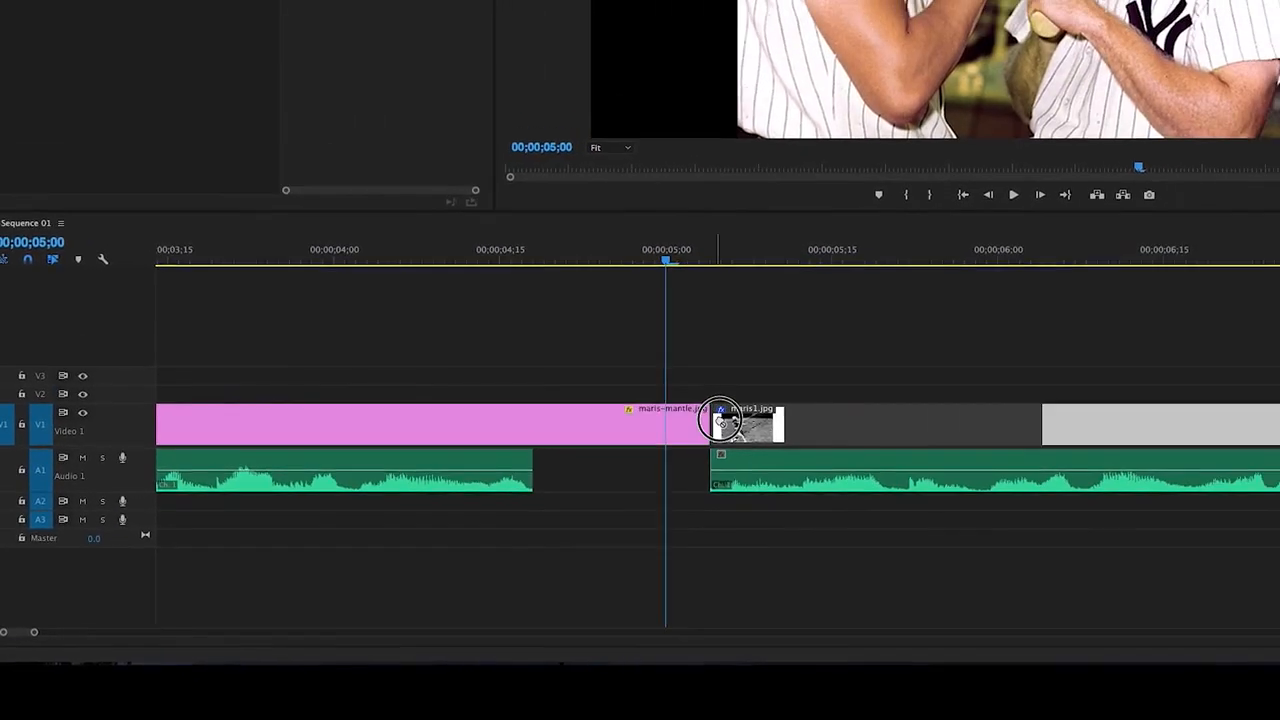
pyautogui.moveTo(720, 420); pyautogui.dragTo(720, 422)
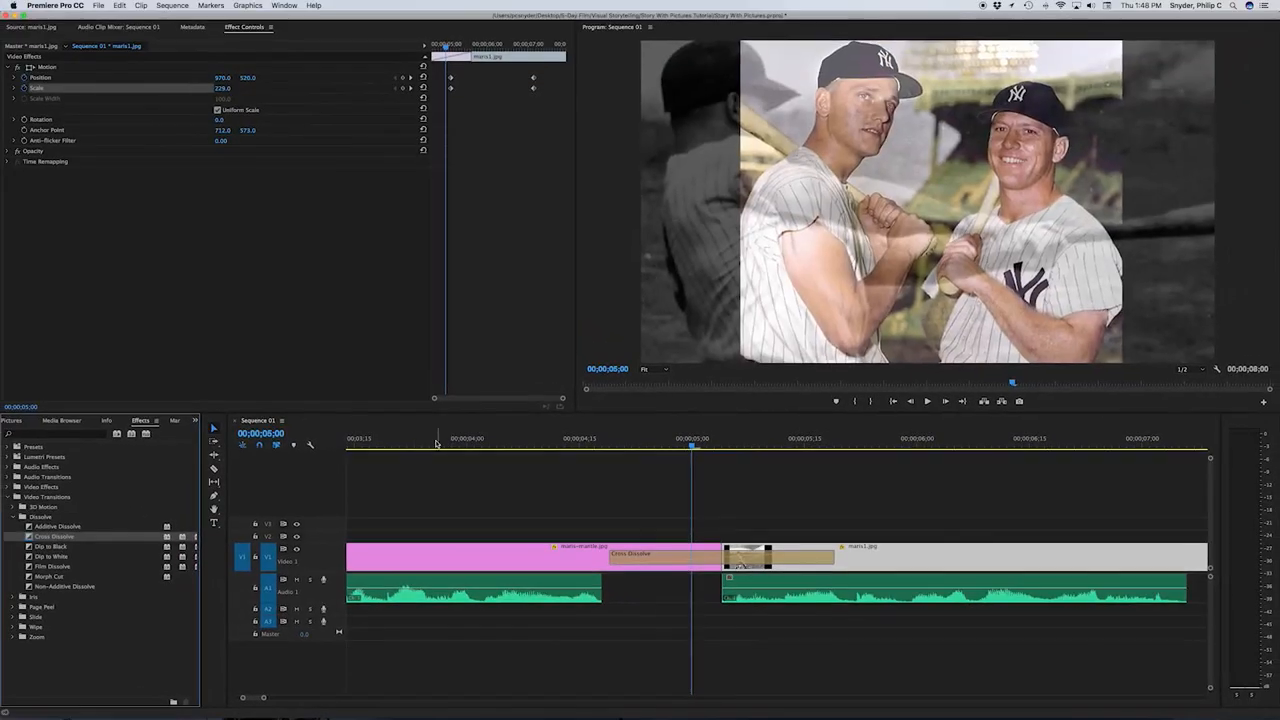
# Step: Play back the Cross Dissolve between the two stills twice, checking when the maris1.jpg zoom-out starts
pyautogui.click(395, 443)
pyautogui.press('space')
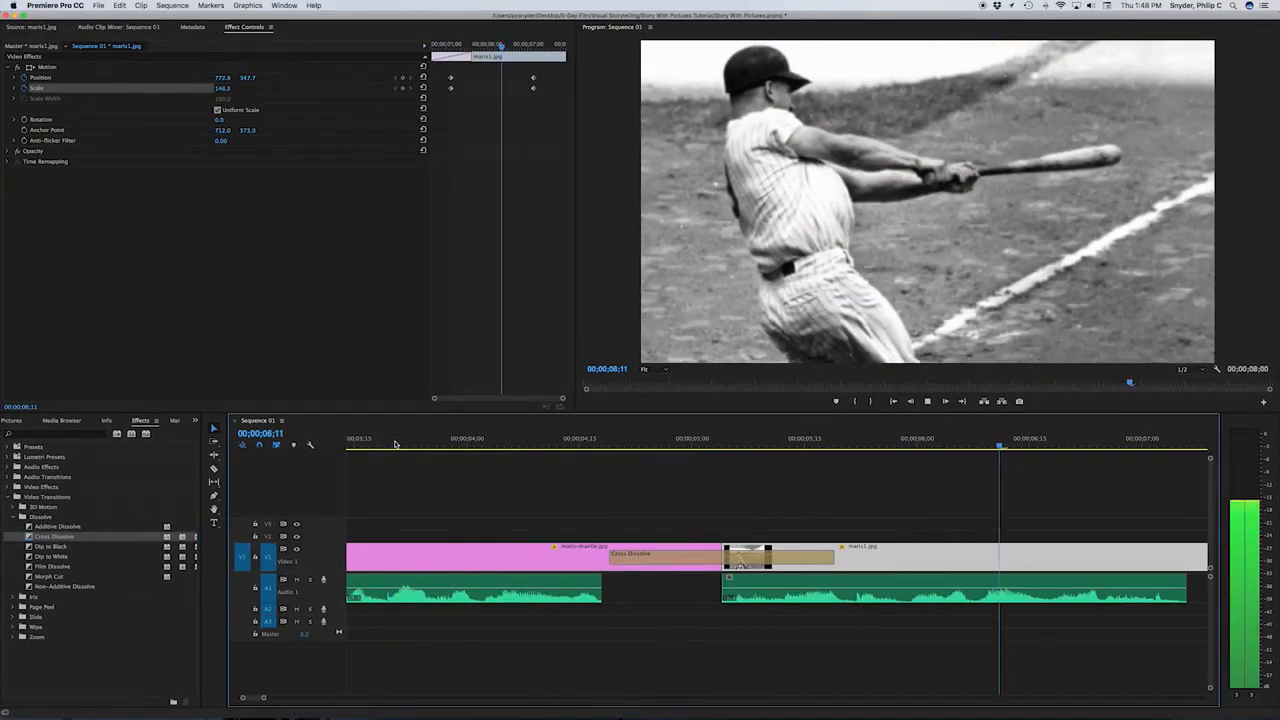
pyautogui.press('space')
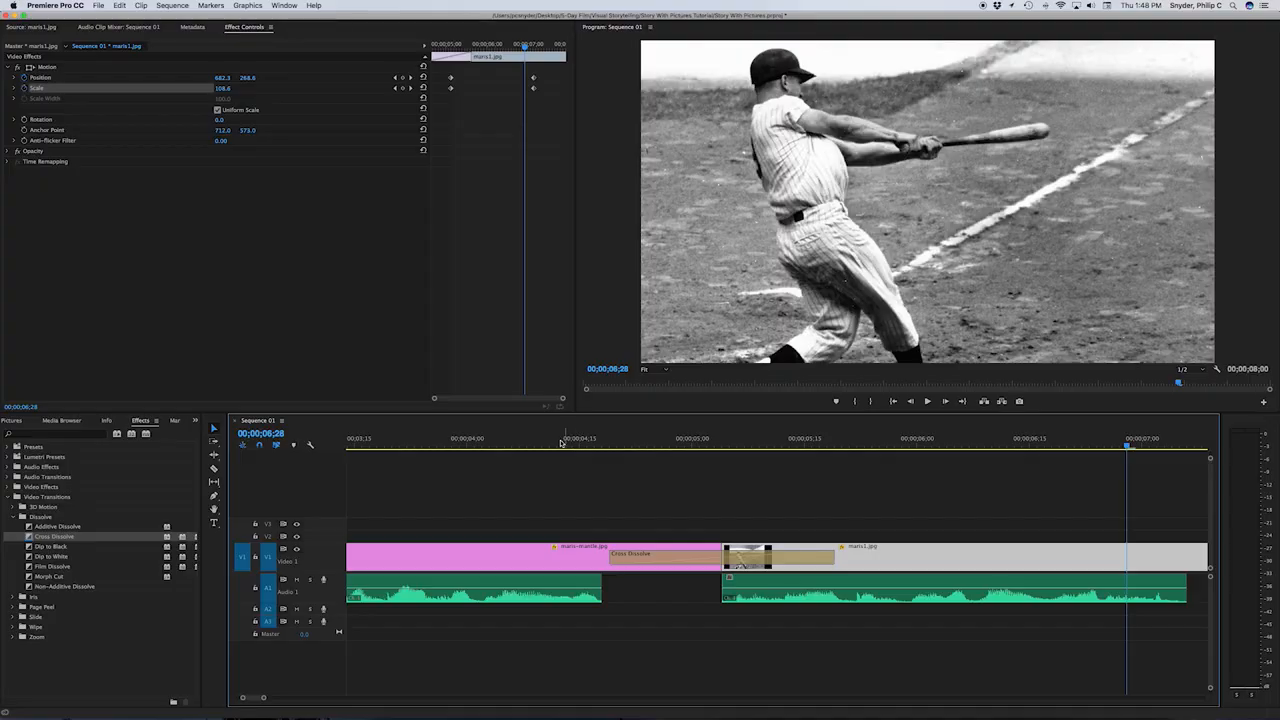
pyautogui.moveTo(705, 440); pyautogui.dragTo(436, 440)
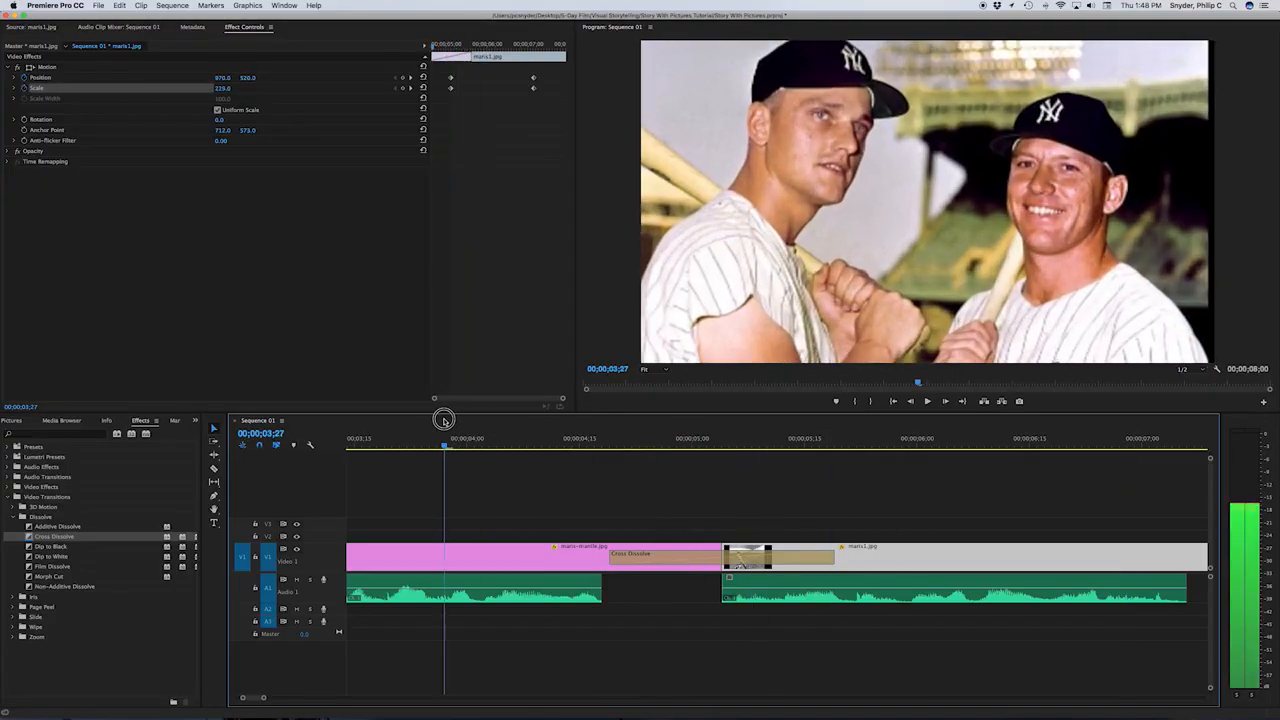
pyautogui.press('space')
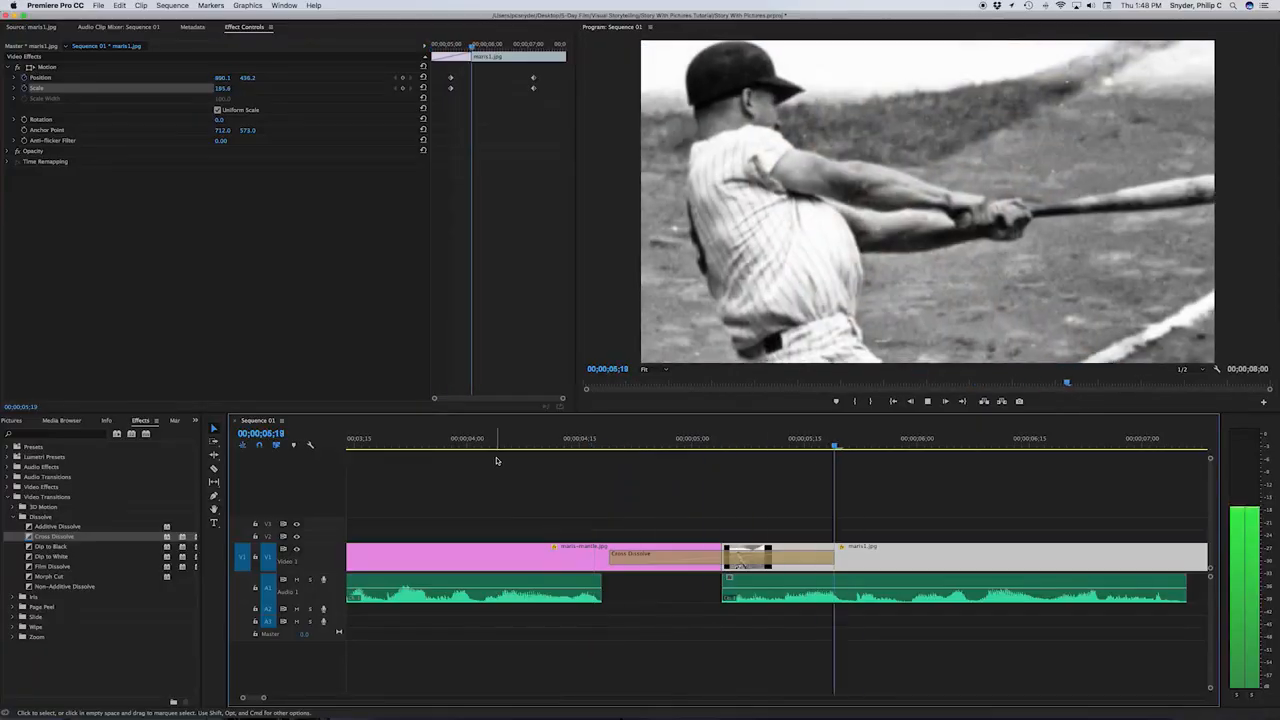
pyautogui.press('space')
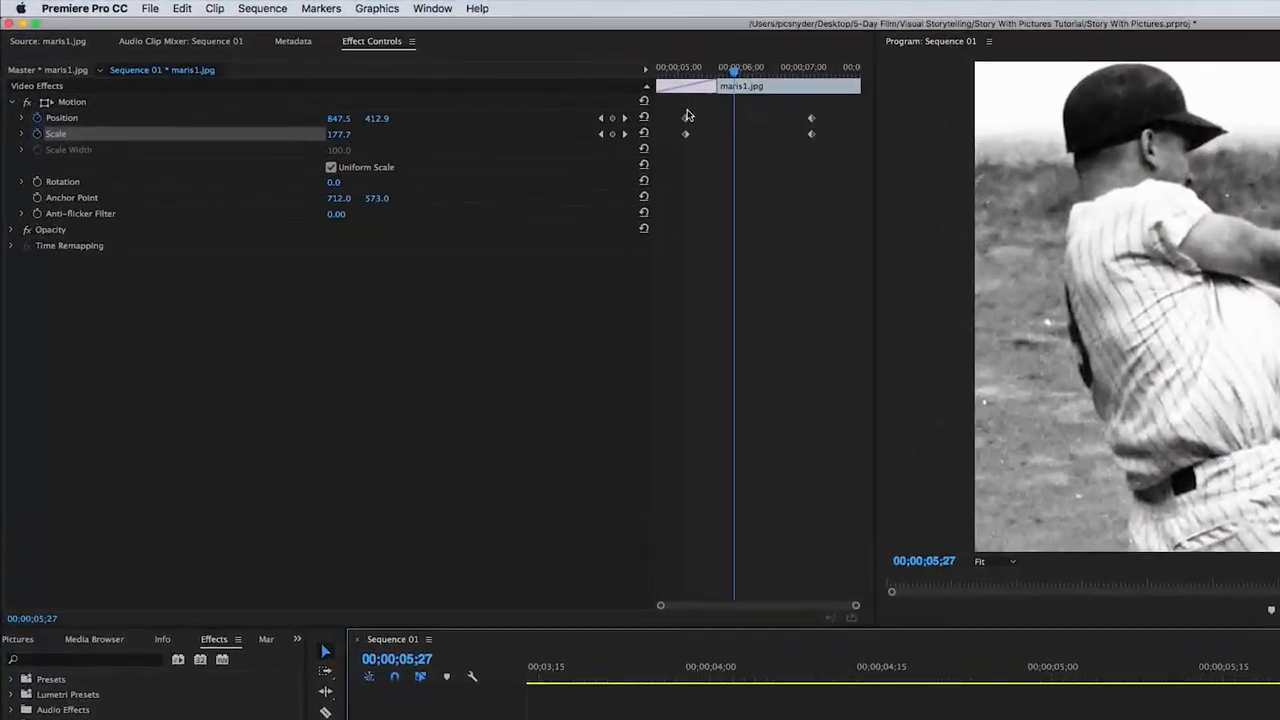
# Step: Move the first Position and Scale keyframes of maris1.jpg together to the start of the Cross Dissolve
pyautogui.moveTo(751, 131); pyautogui.dragTo(736, 168)
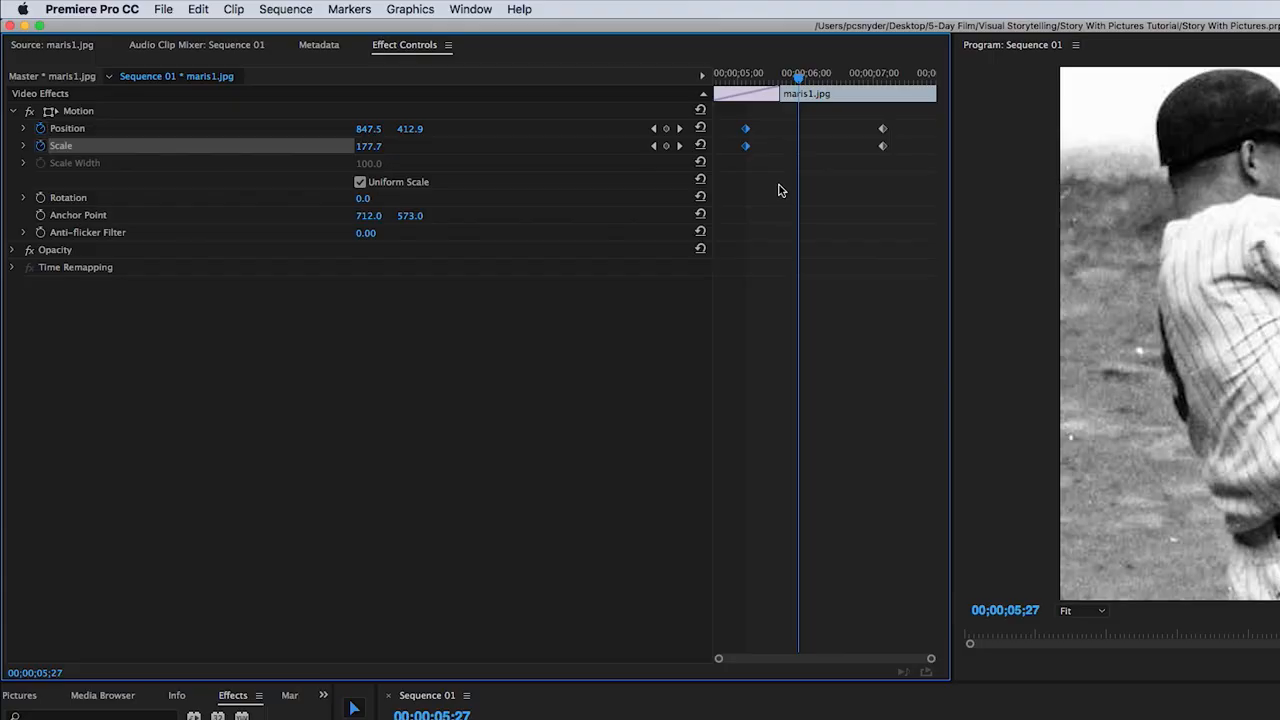
pyautogui.moveTo(743, 153); pyautogui.dragTo(714, 149)
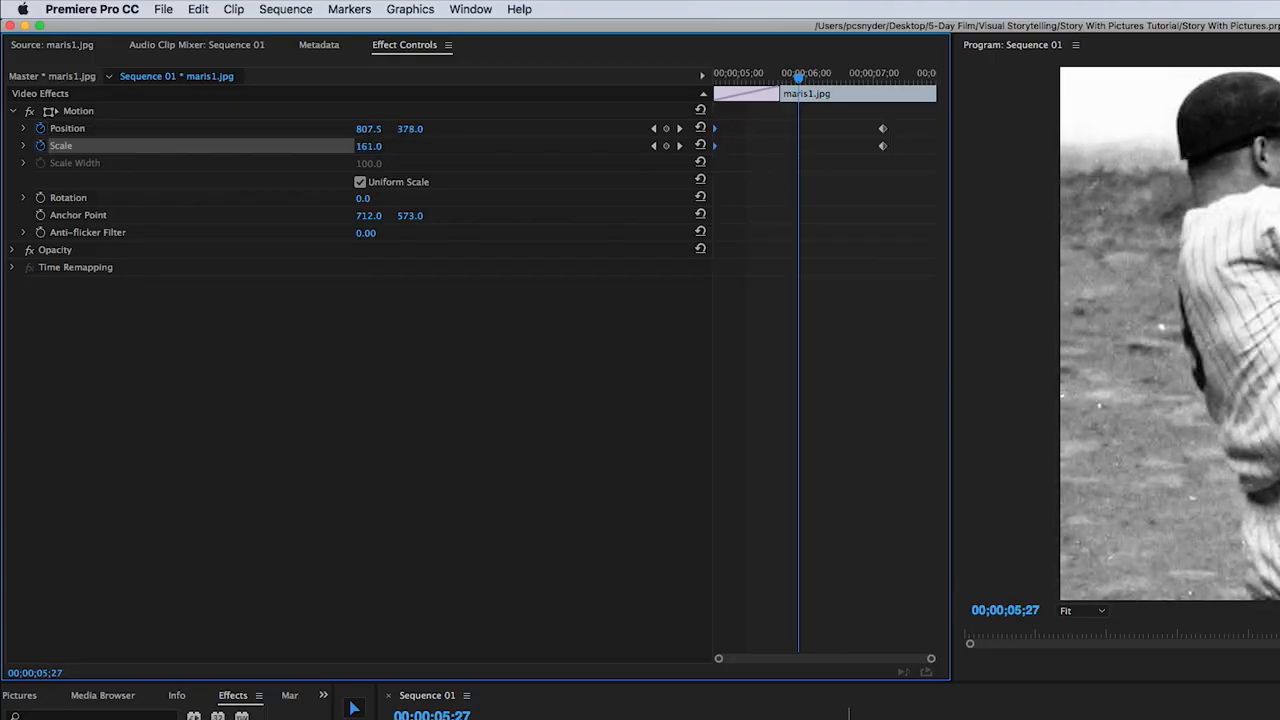
# Step: Replay the Cross Dissolve into maris1.jpg several times to check the zoom-out with the moved keyframes
pyautogui.click(789, 680)
pyautogui.press('space')
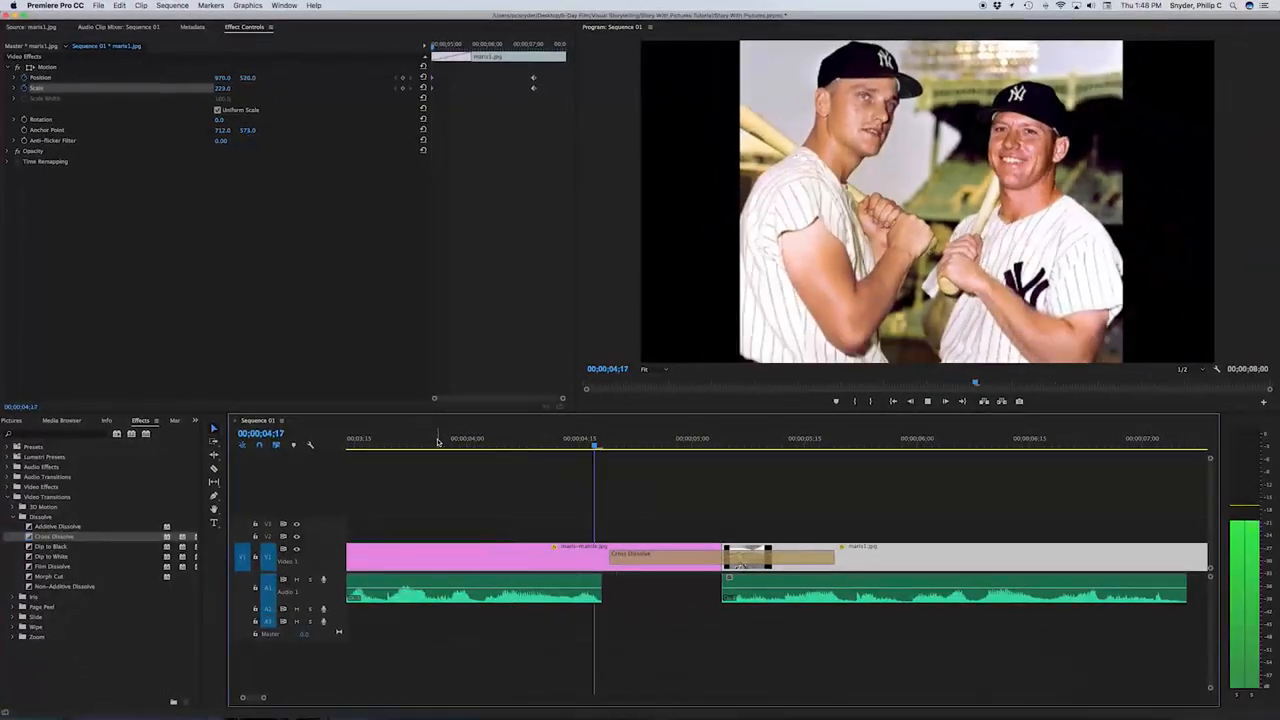
pyautogui.click(423, 442)
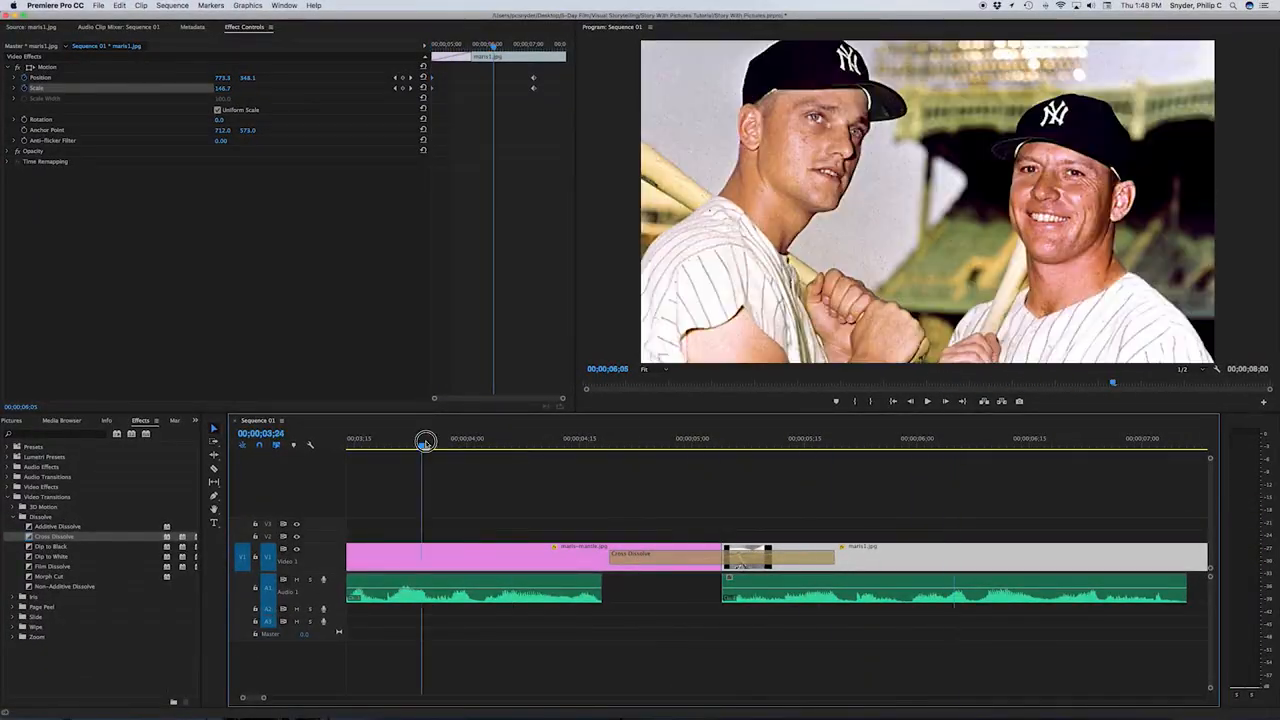
pyautogui.press('space')
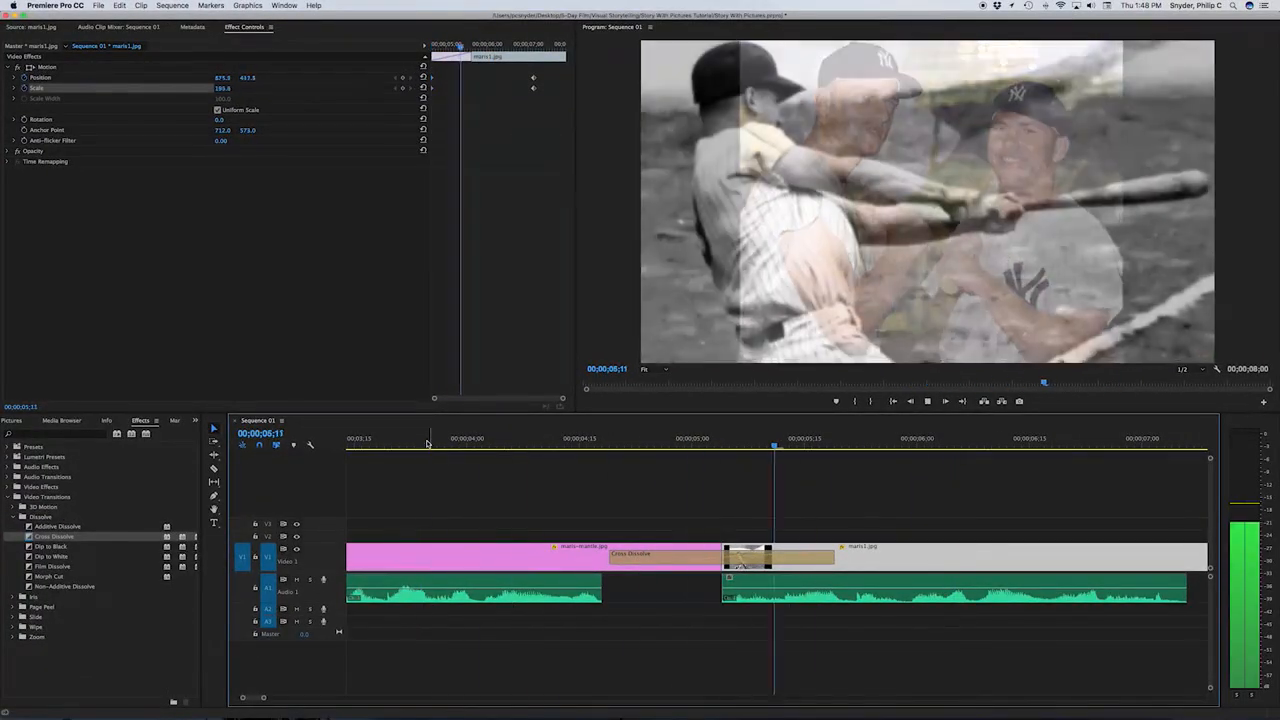
pyautogui.press('space')
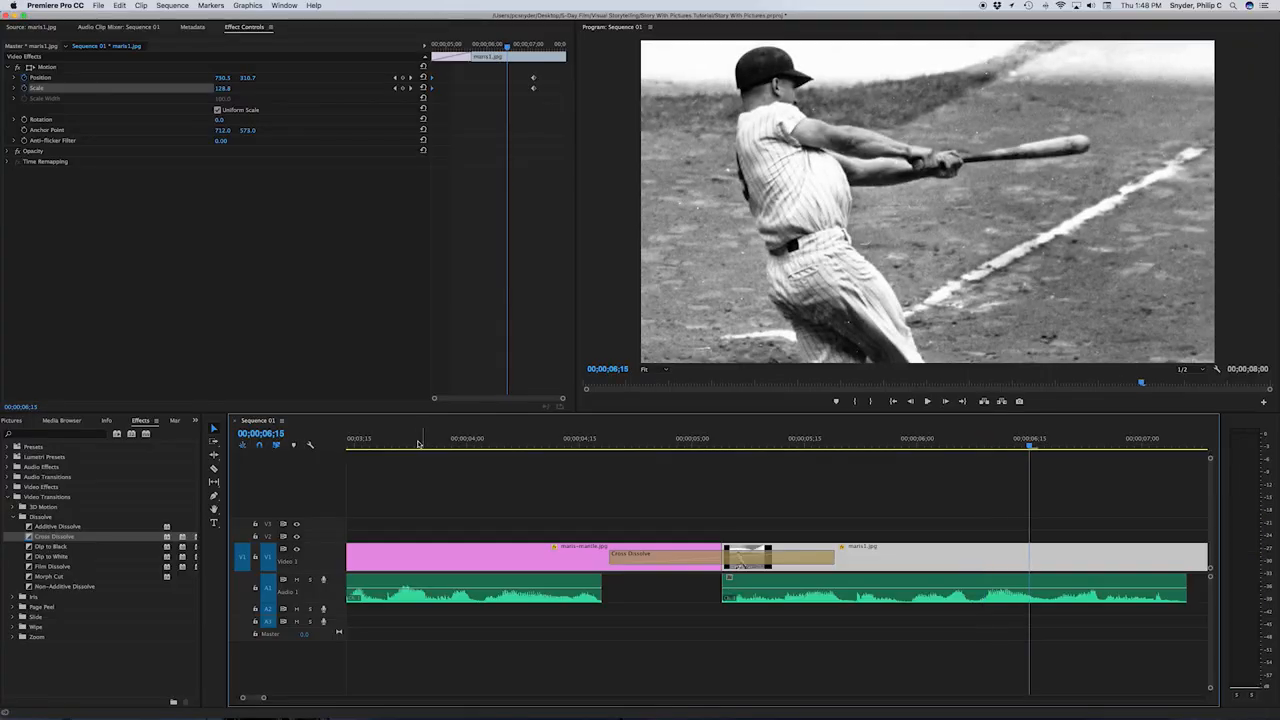
pyautogui.click(434, 442)
pyautogui.press('space')
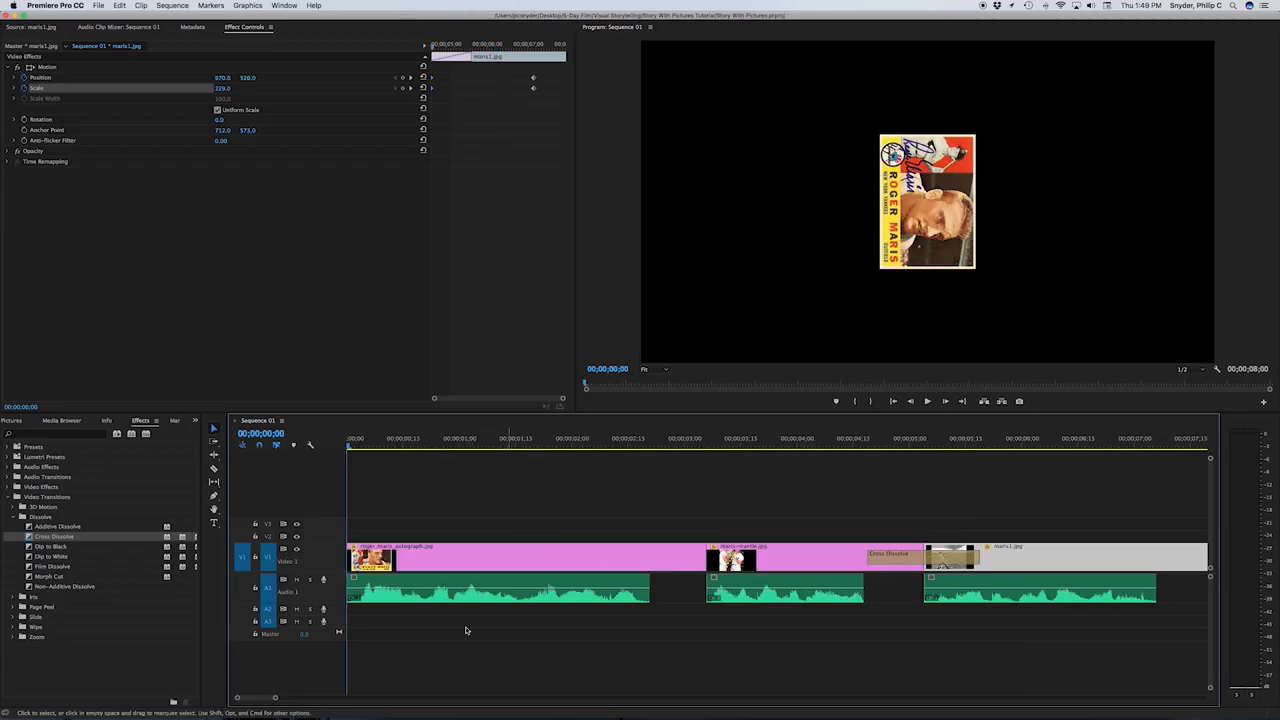
# Step: Enlarge the Audio 2 track and load music bed.aif from the project into the Source Monitor
pyautogui.moveTo(336, 614); pyautogui.dragTo(330, 625)
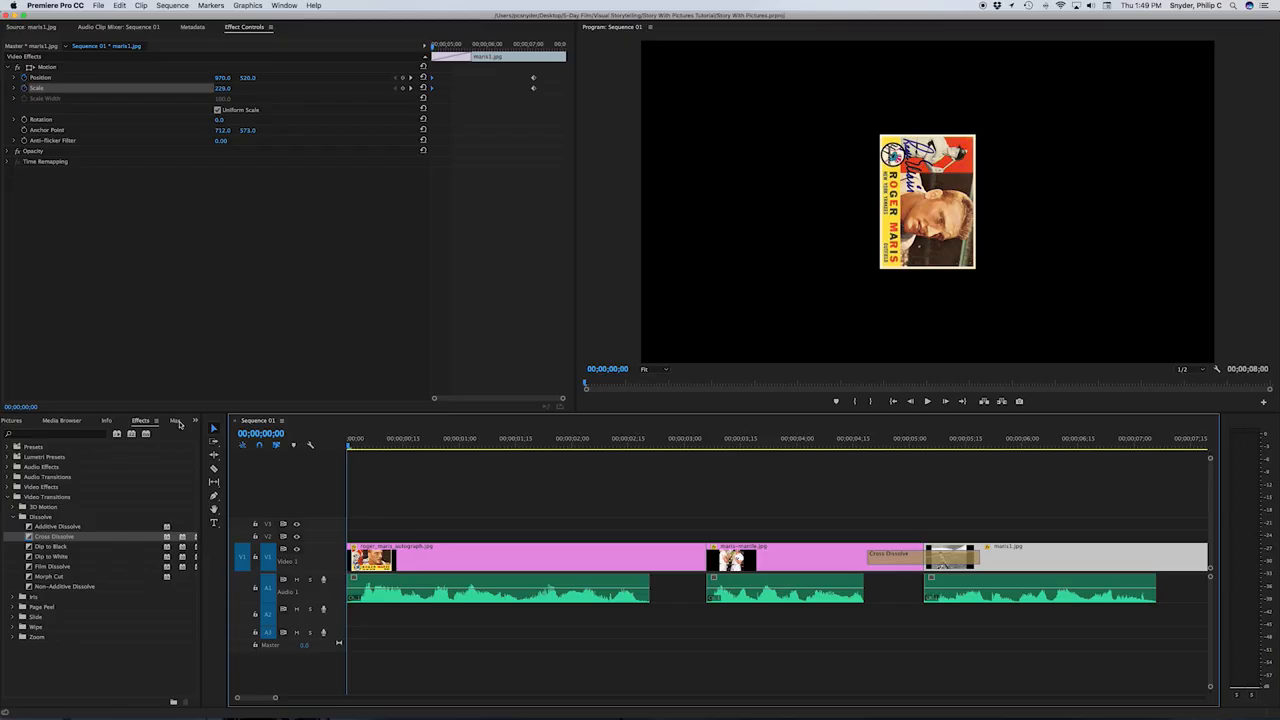
pyautogui.click(196, 421)
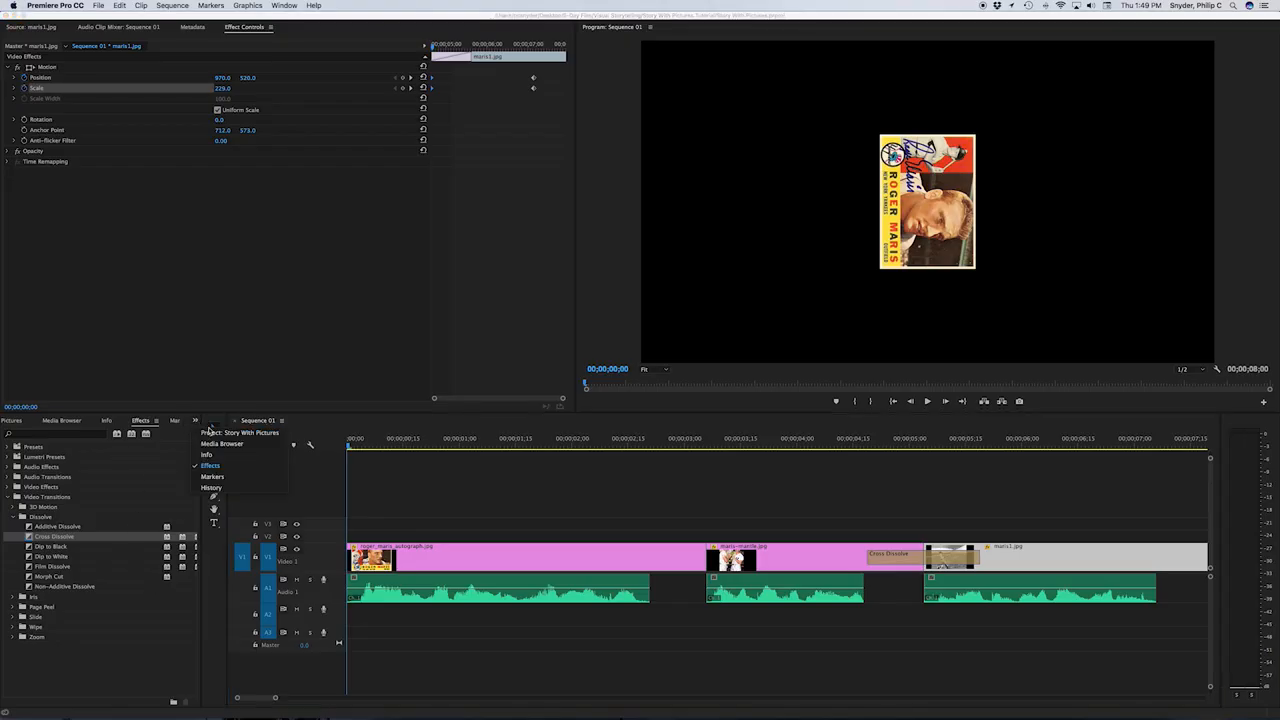
pyautogui.click(212, 433)
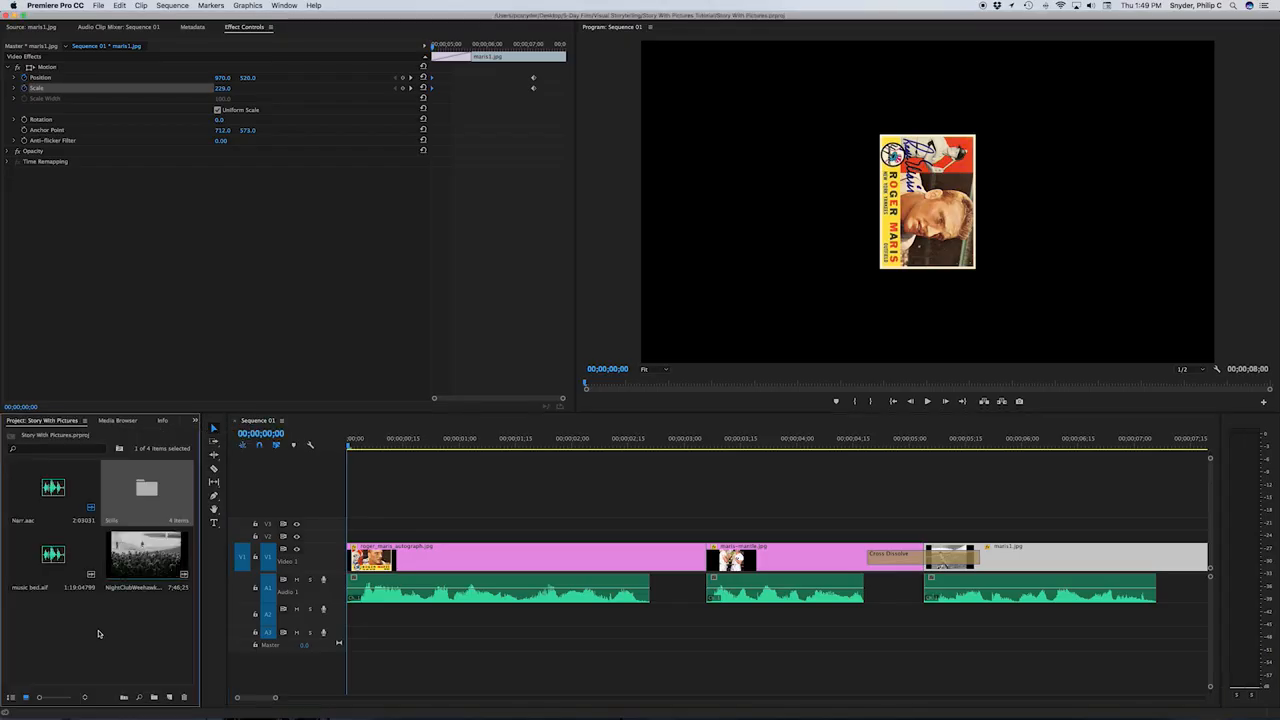
pyautogui.doubleClick(52, 557)
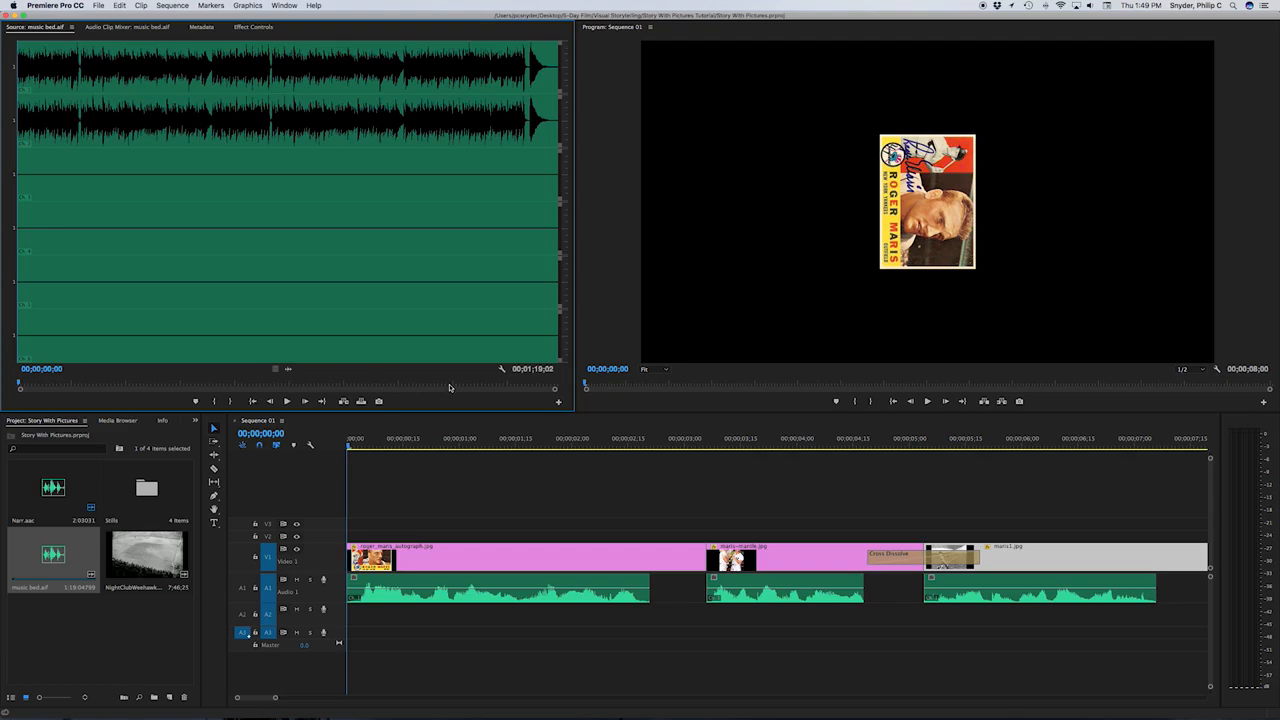
# Step: Mark an Out point at 00;00;20;24 in music bed.aif and overwrite the excerpt onto Audio 2 from the sequence start
pyautogui.moveTo(211, 386); pyautogui.dragTo(158, 386)
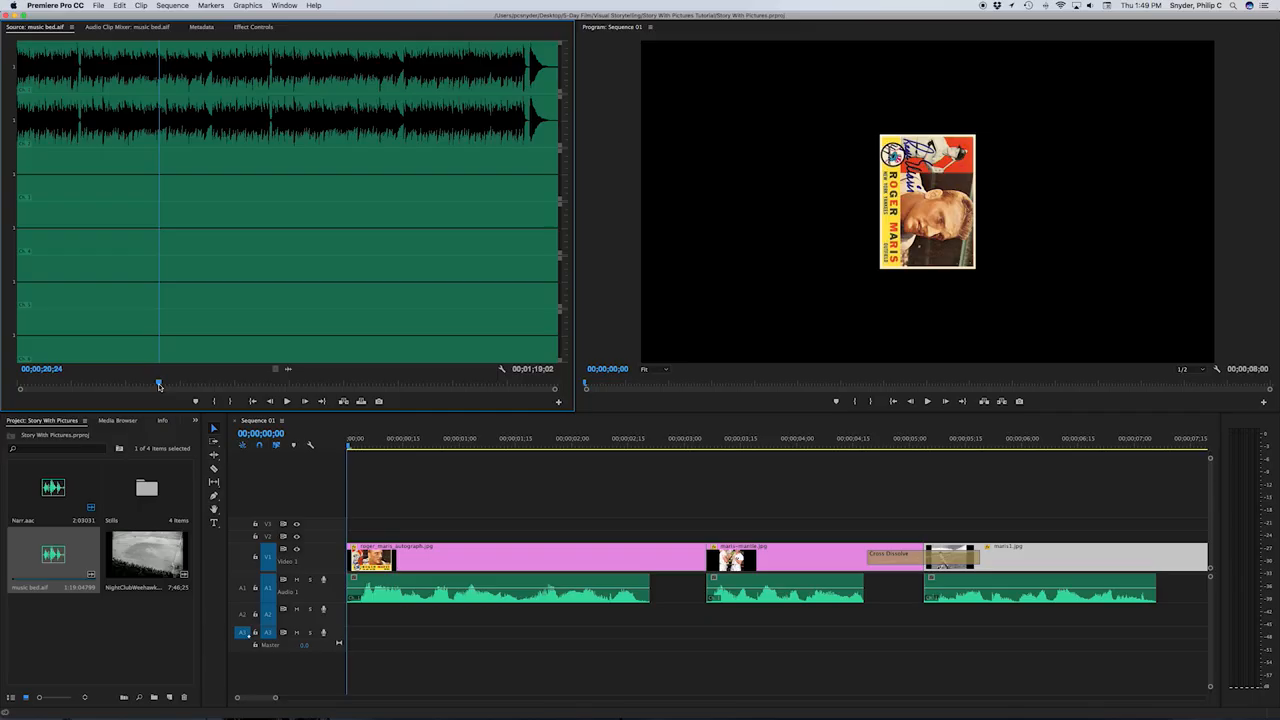
pyautogui.press('o')
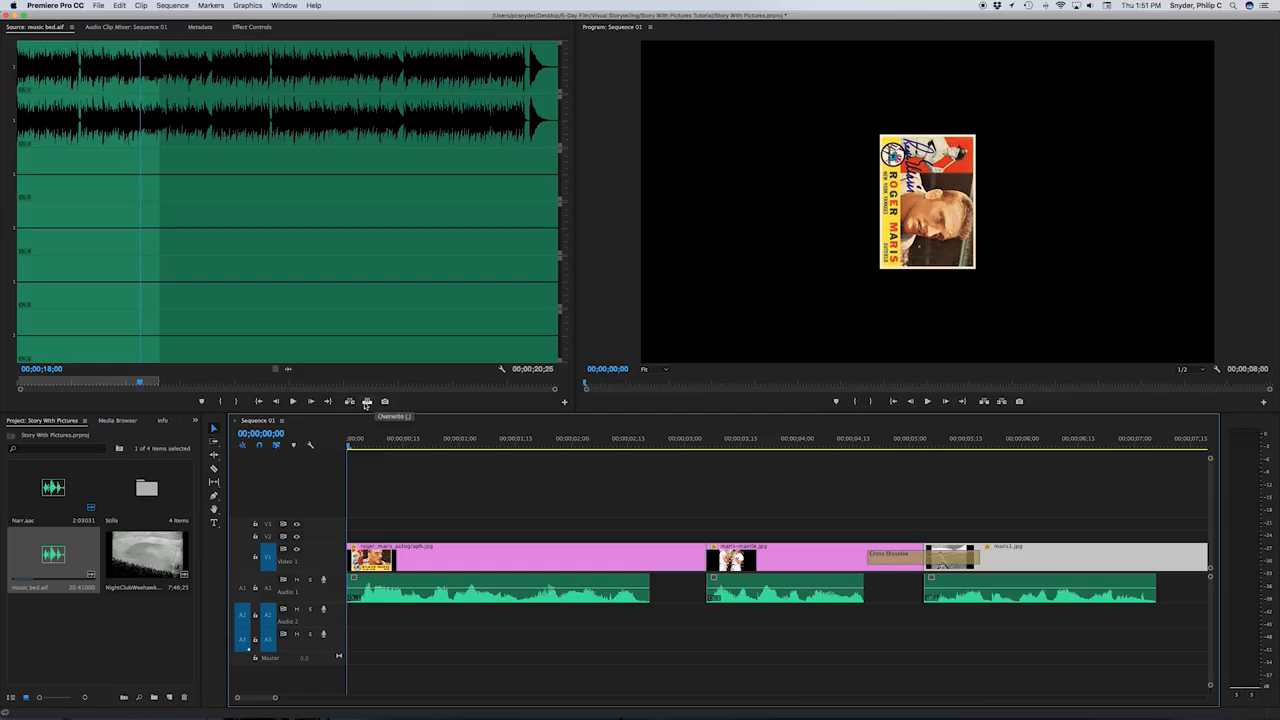
pyautogui.click(366, 402)
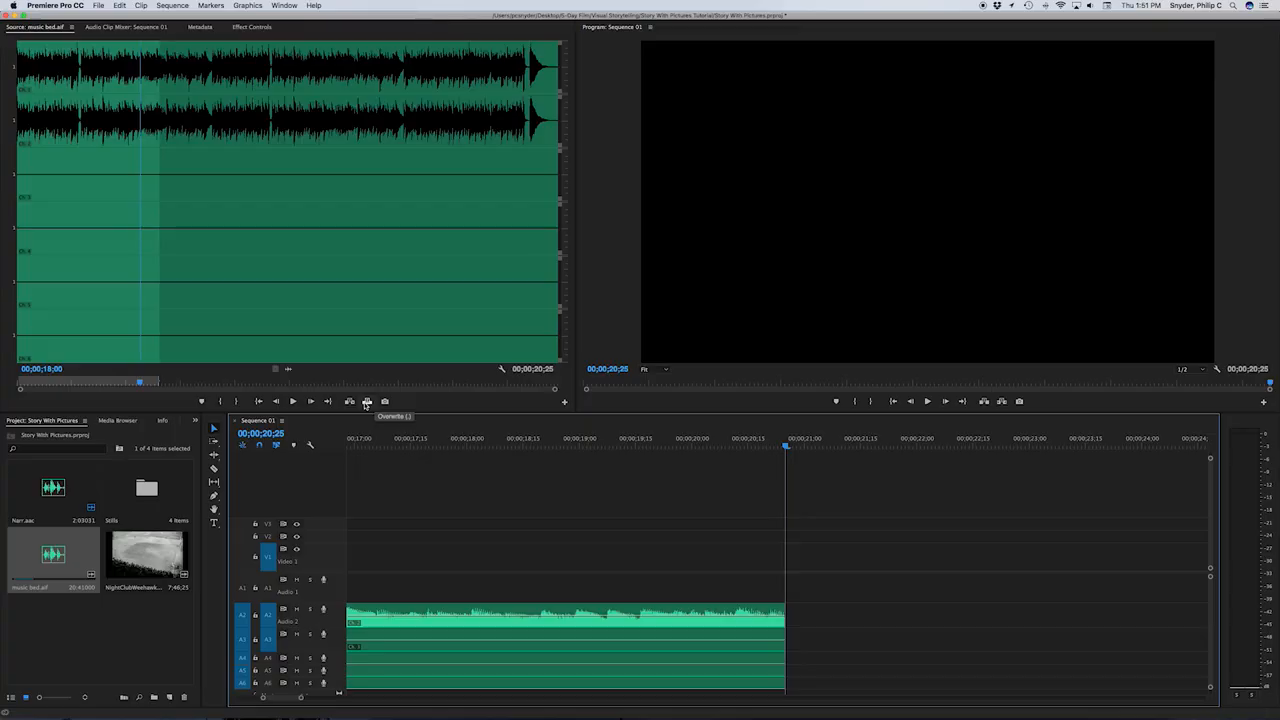
# Step: Lock Audio 2, delete the music bed's empty channels from Audio 3 to Audio 6, and unlock Audio 2
pyautogui.press('Home')
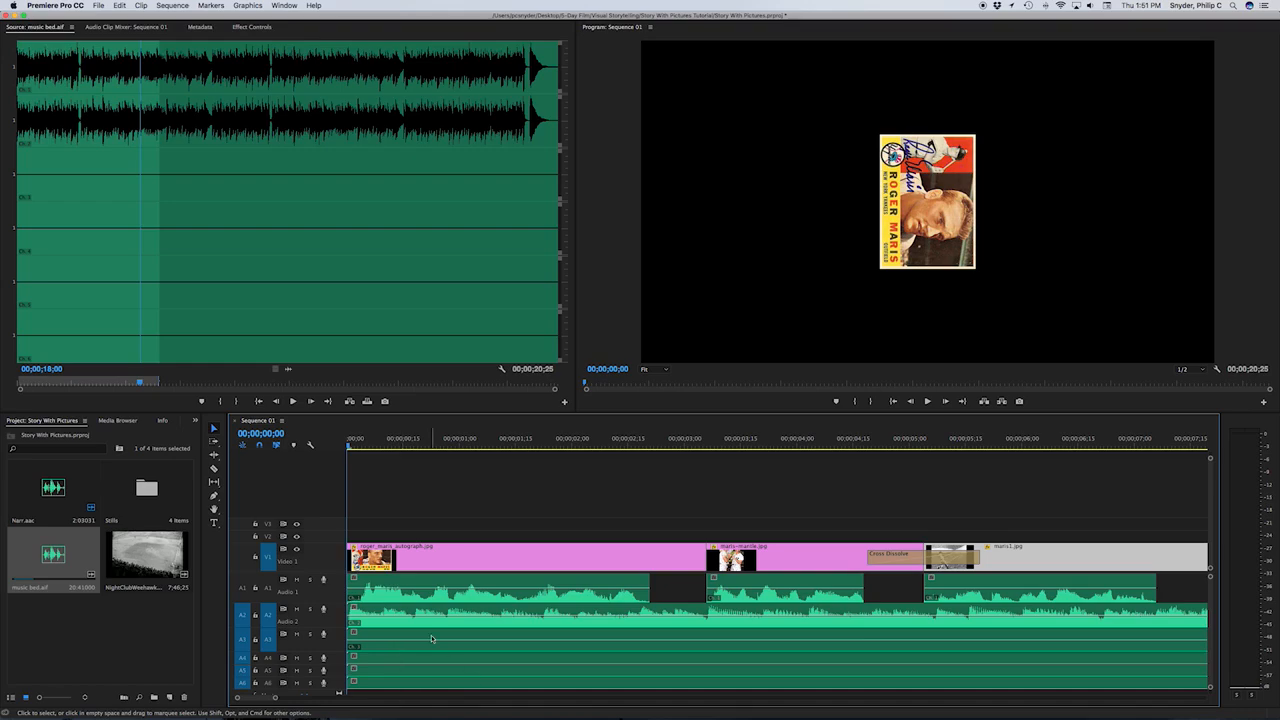
pyautogui.click(255, 615)
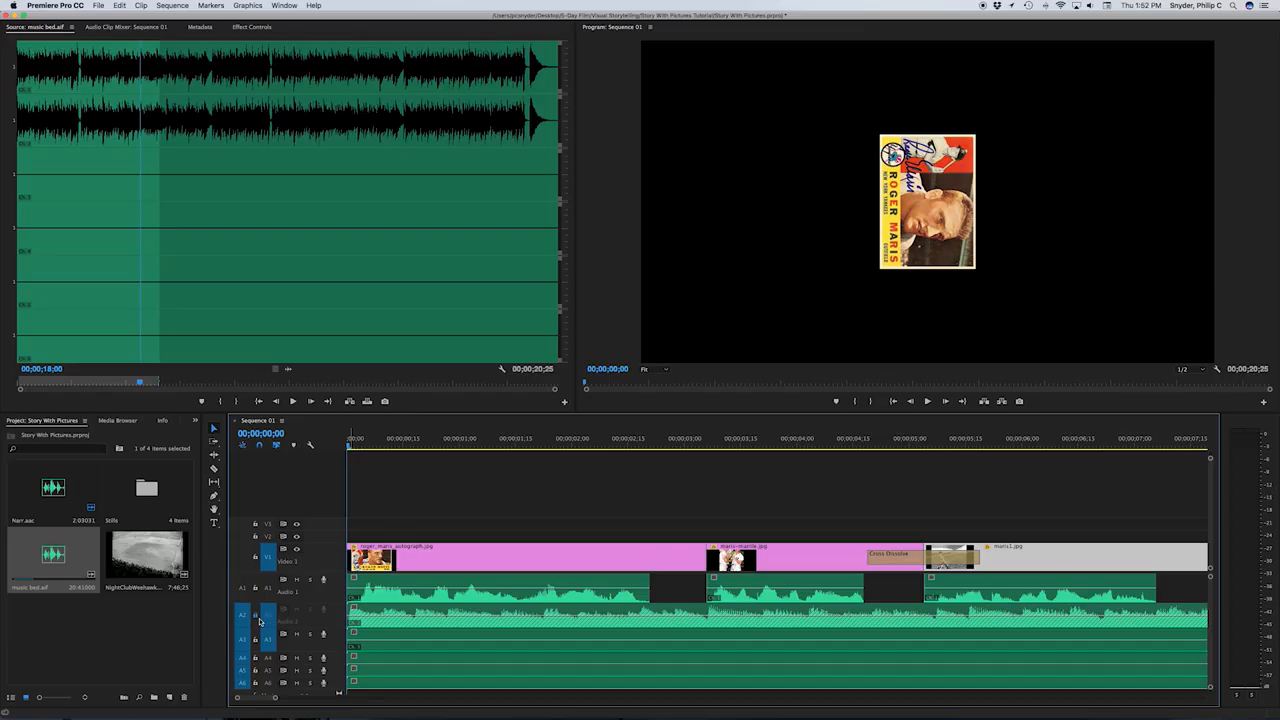
pyautogui.click(426, 650)
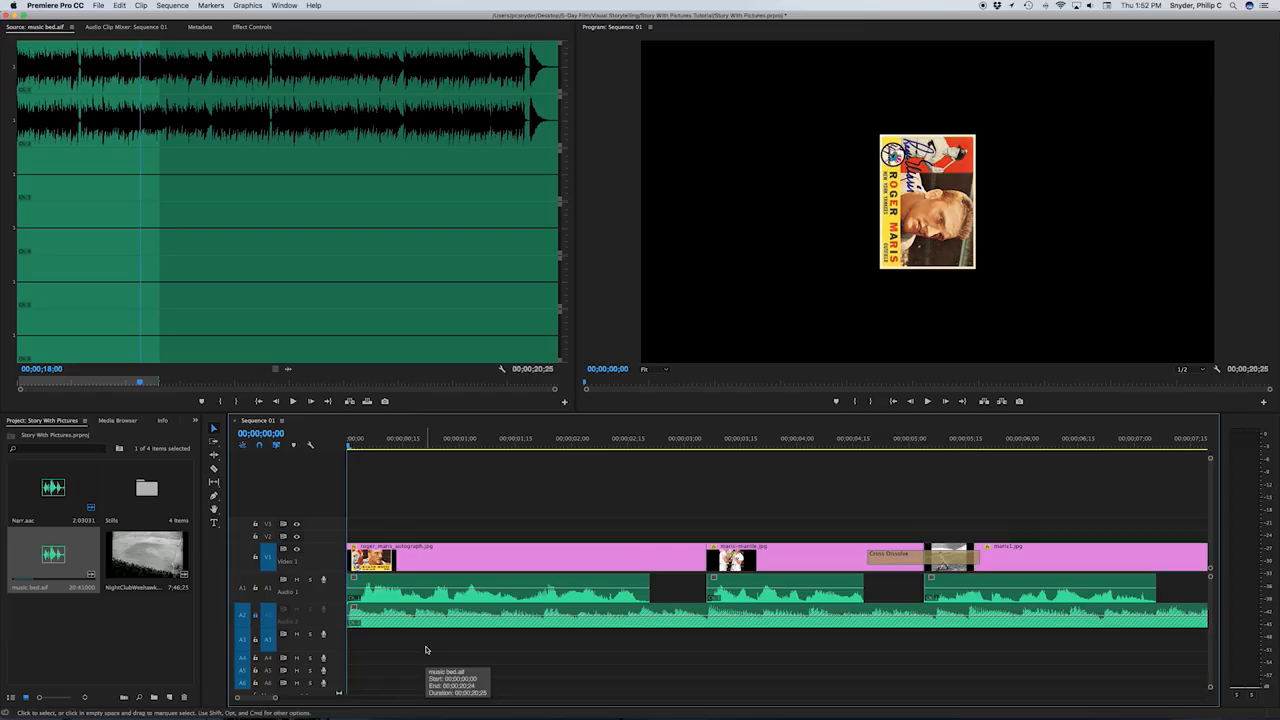
pyautogui.click(255, 615)
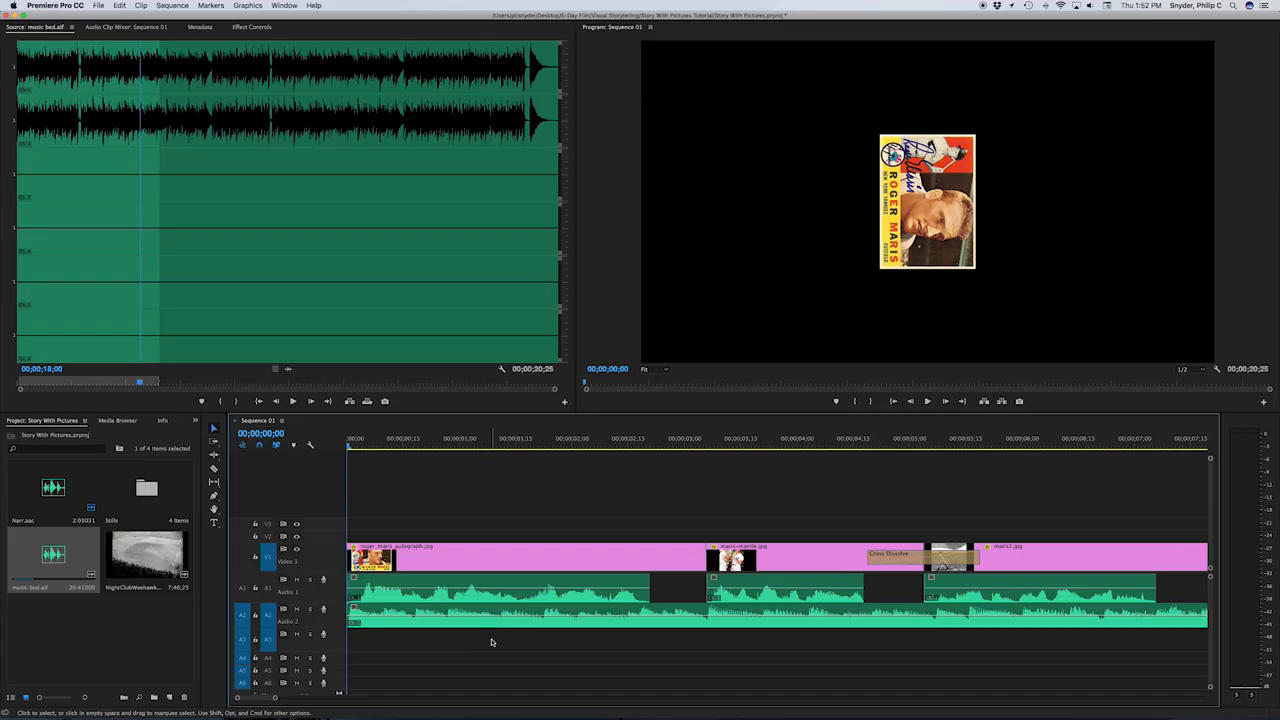
# Step: Play the opening to hear the mix and lower the music bed.aif clip on Audio 2 to about -14 dB
pyautogui.press('space')
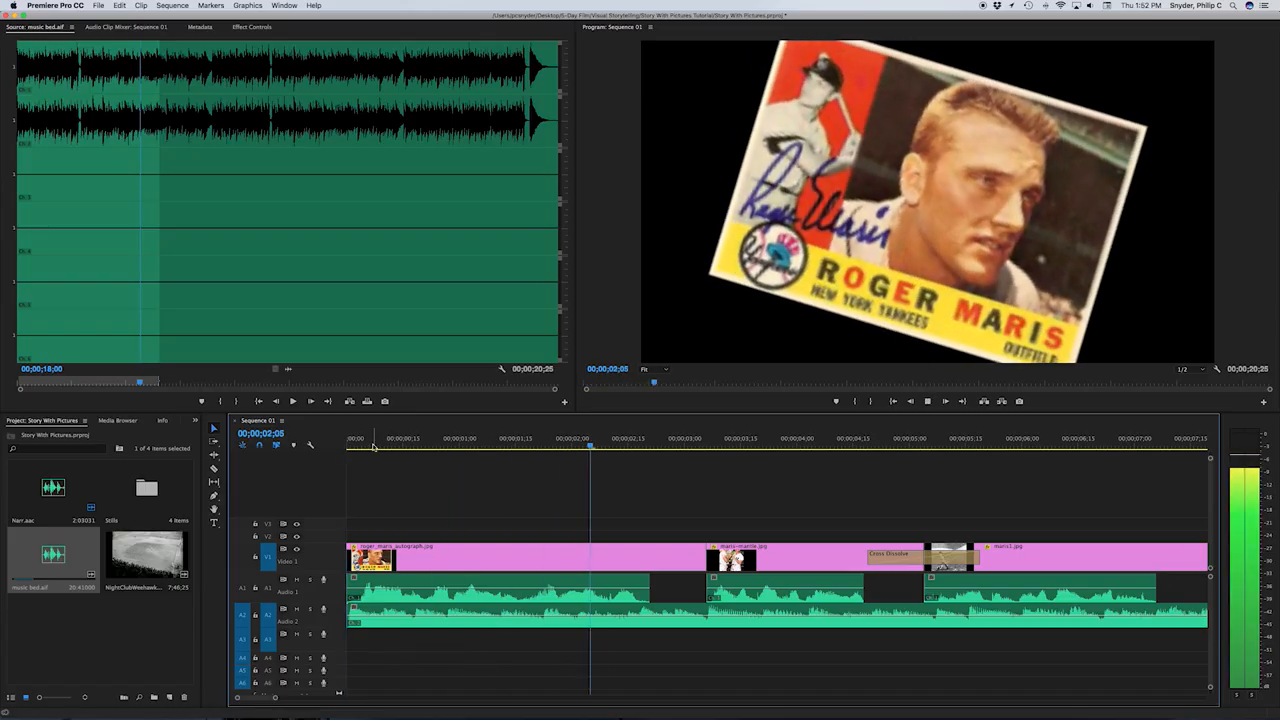
pyautogui.press('space')
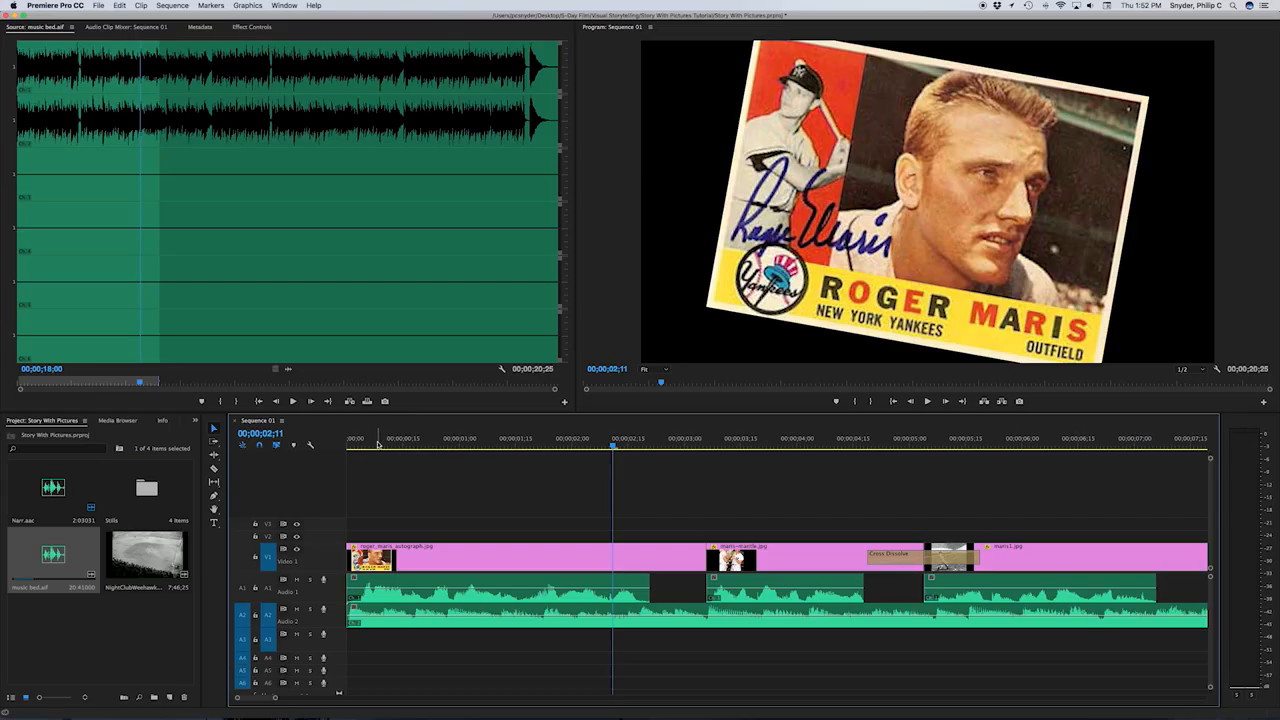
pyautogui.moveTo(378, 444); pyautogui.dragTo(348, 444)
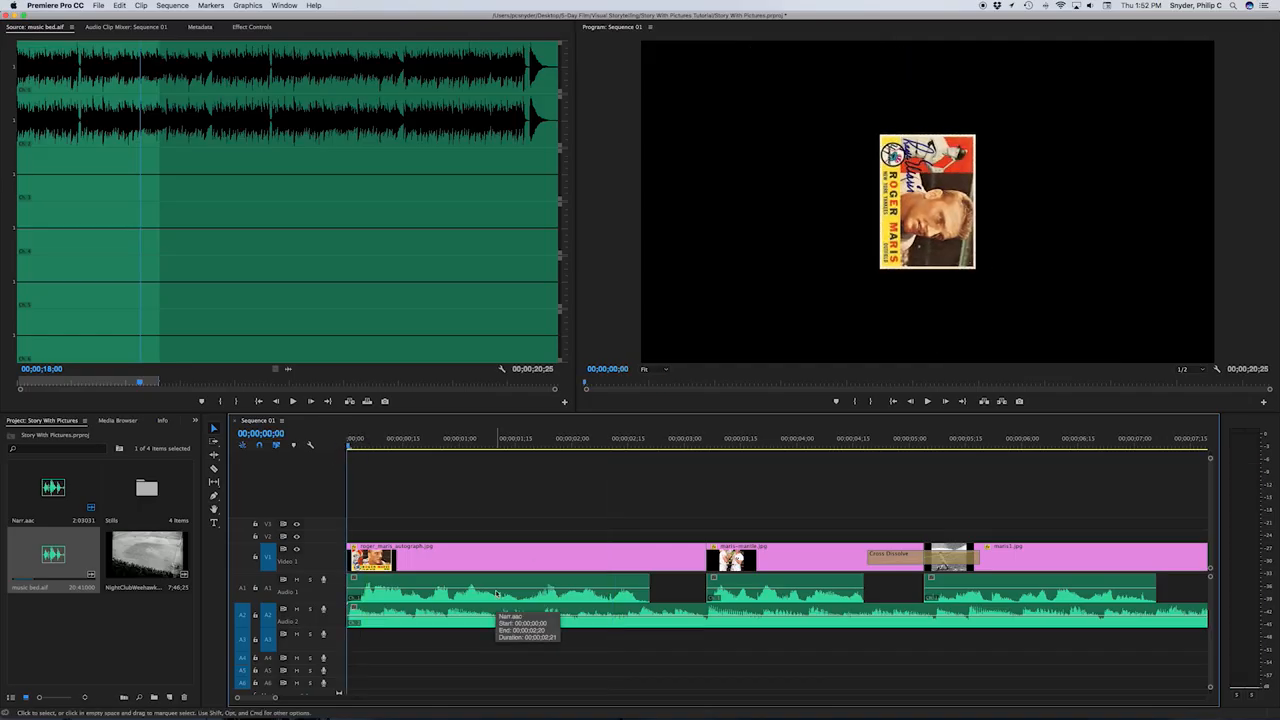
pyautogui.click(412, 620)
pyautogui.moveTo(412, 620); pyautogui.dragTo(416, 623)
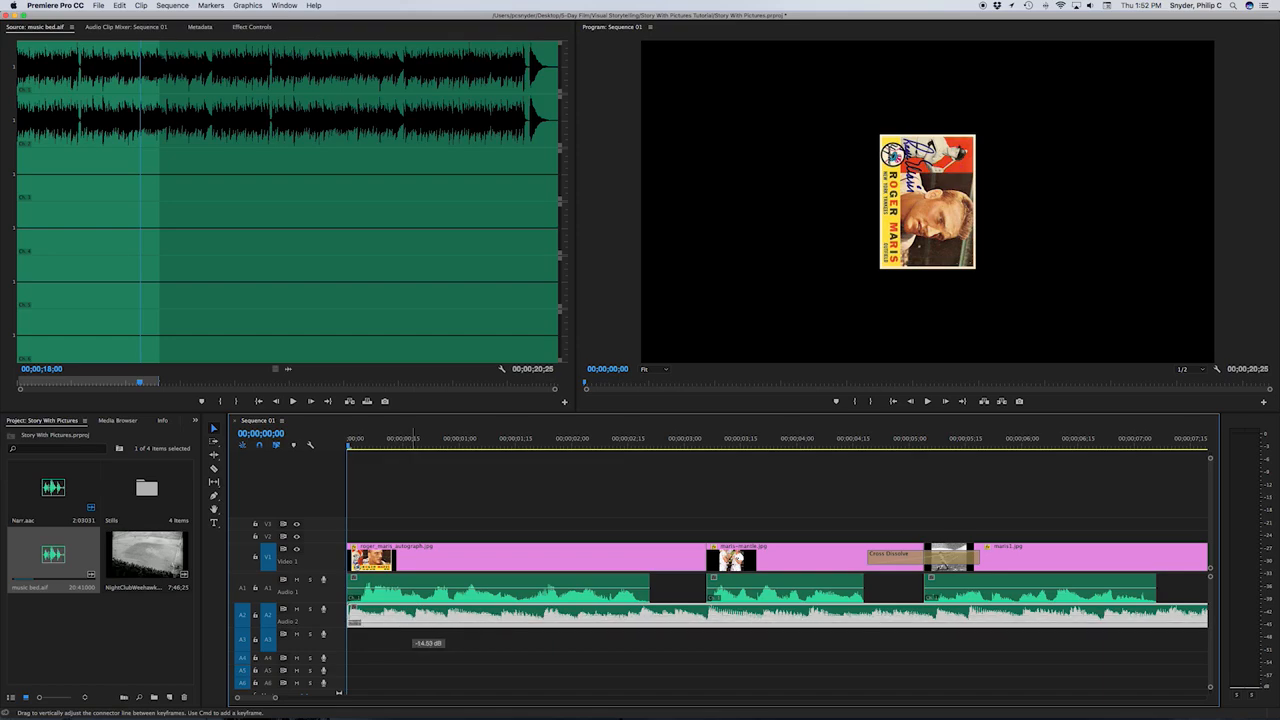
# Step: Replay the opening from the sequence start at a higher system volume to check the lowered music against the narration
pyautogui.press('space')
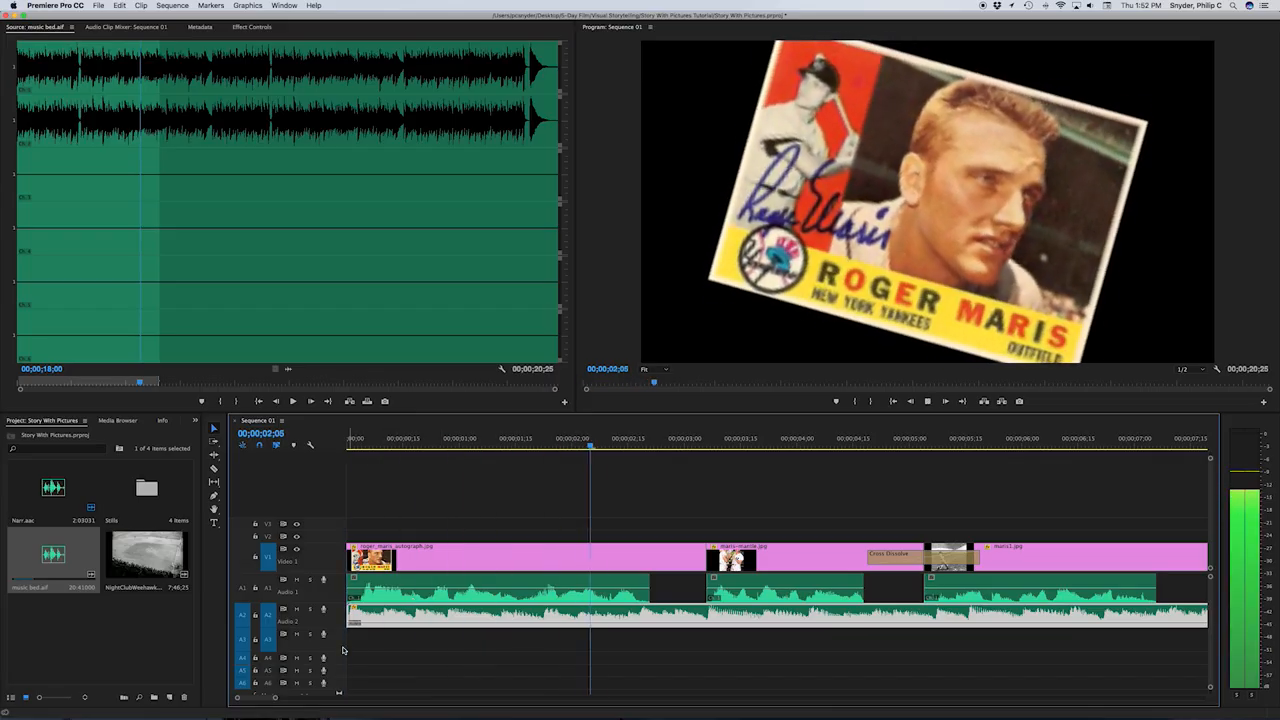
pyautogui.press('space')
pyautogui.press('XF86AudioRaiseVolume')
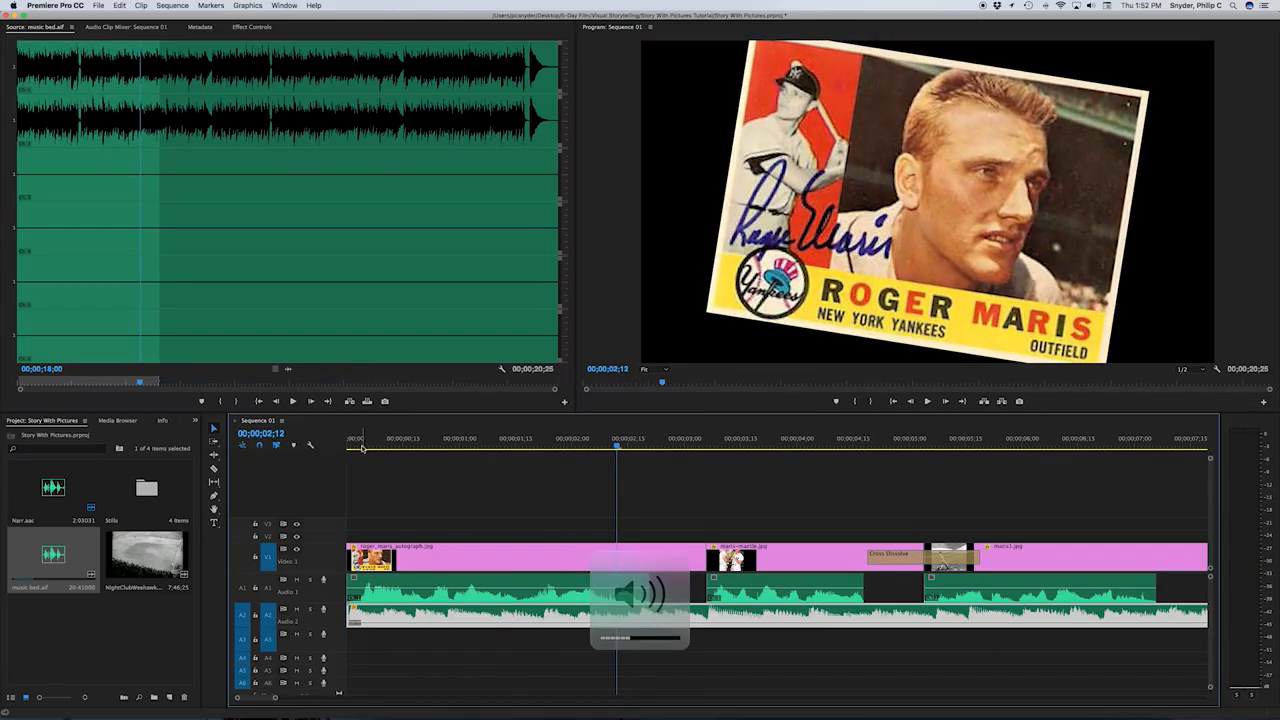
pyautogui.press('Home')
pyautogui.press('space')
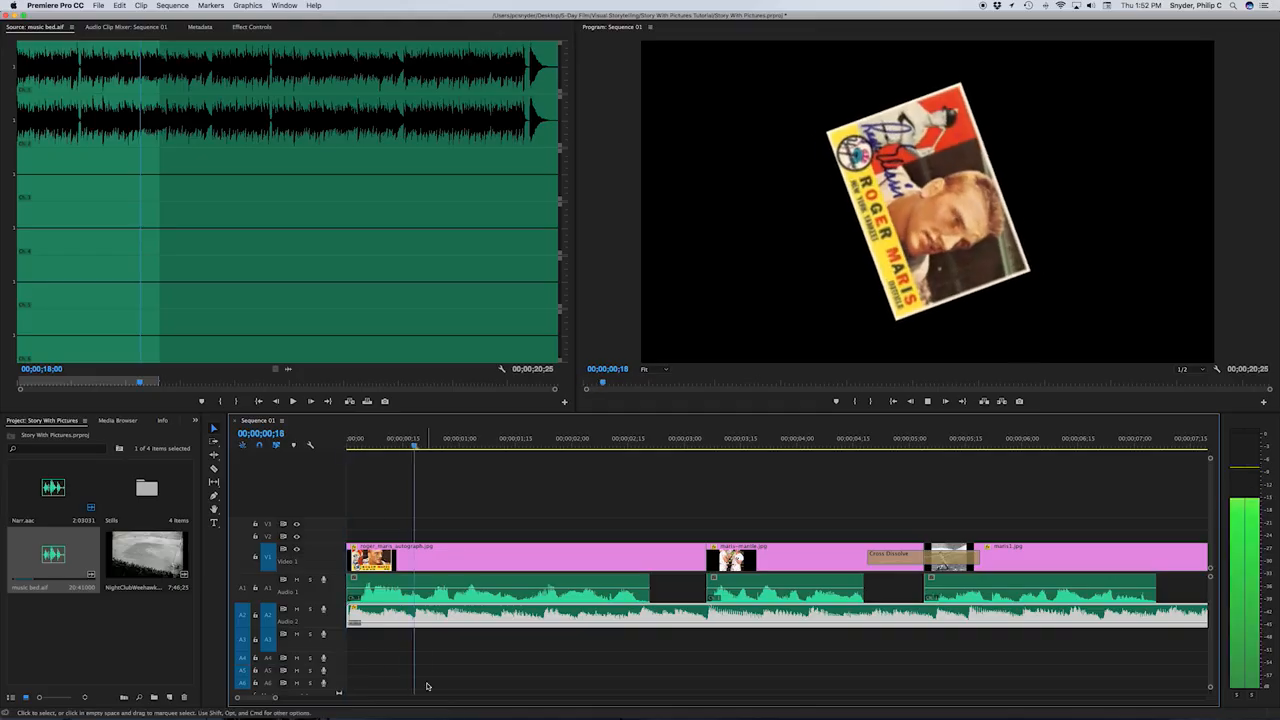
pyautogui.press('space')
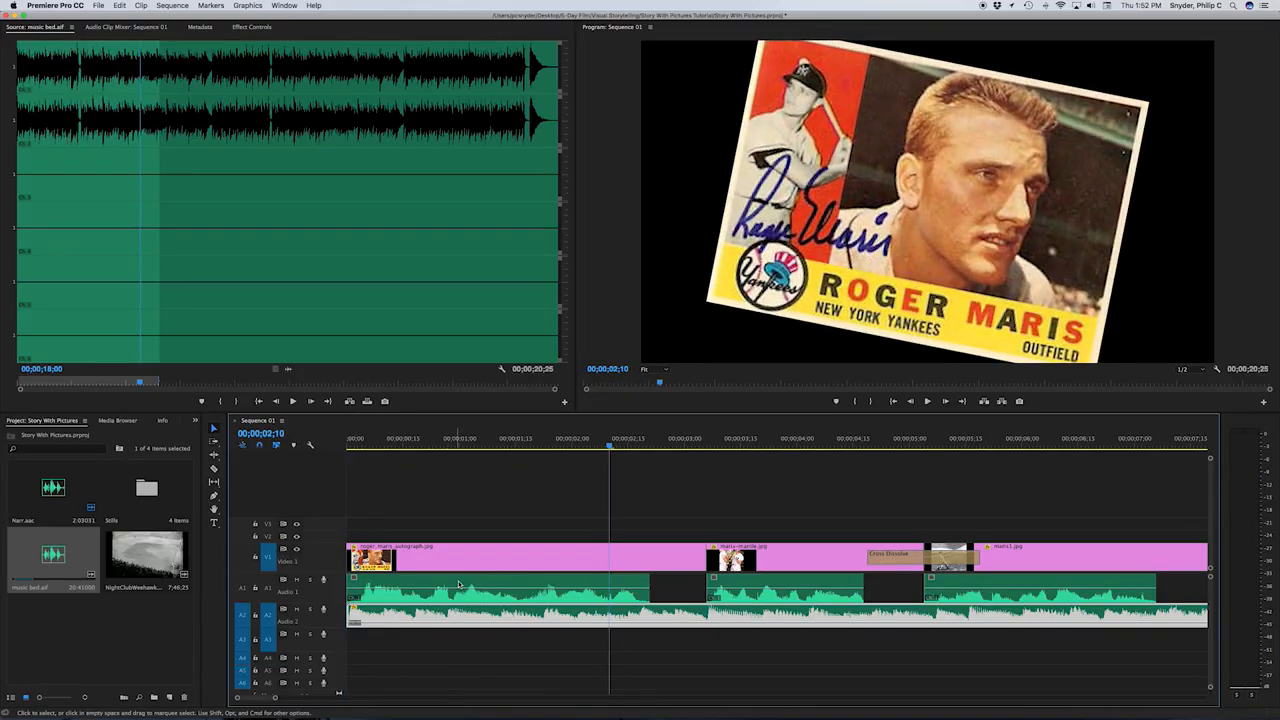
# Step: Select the first narration clip on Audio 1 and replay the opening to compare its loudness with the music
pyautogui.click(462, 596)
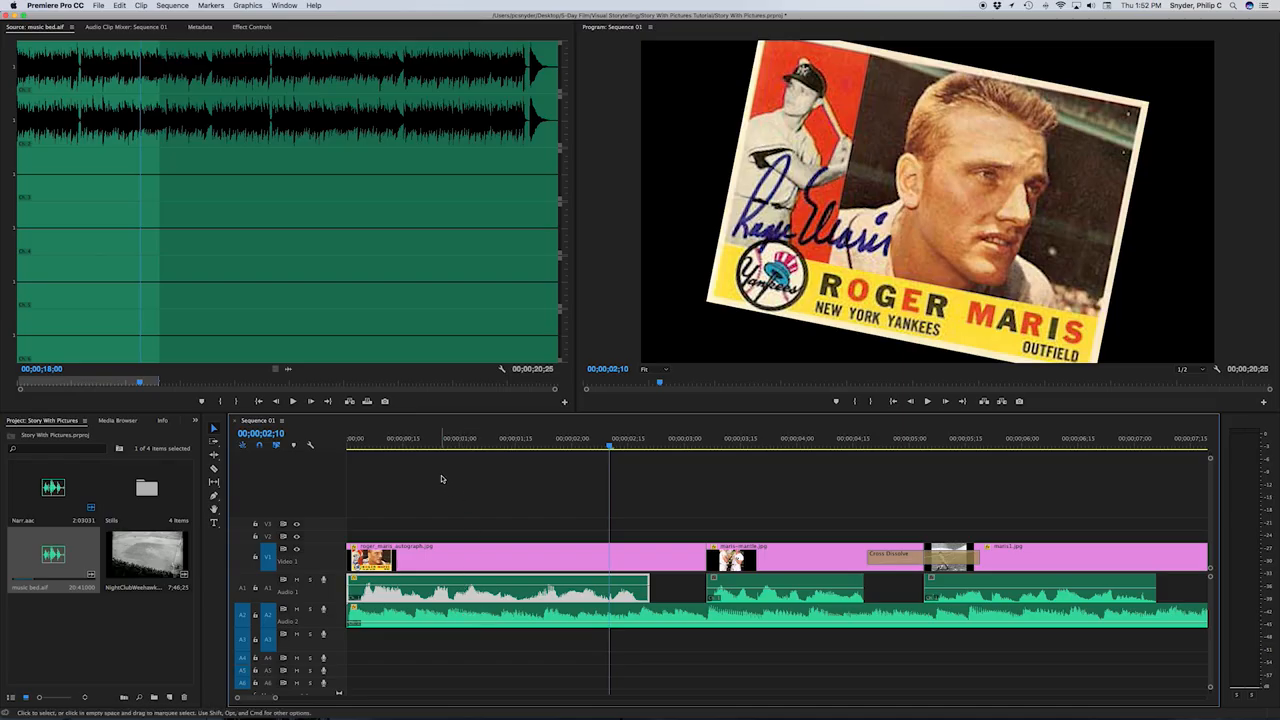
pyautogui.press('Home')
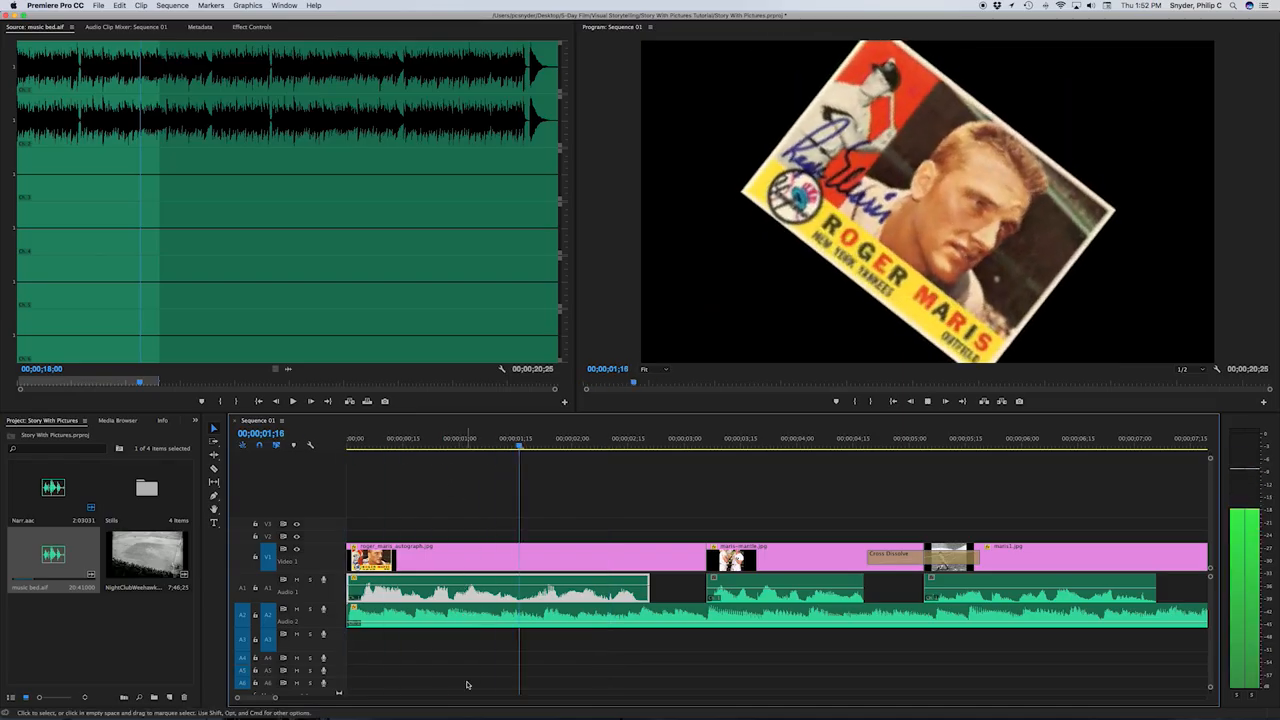
pyautogui.press('space')
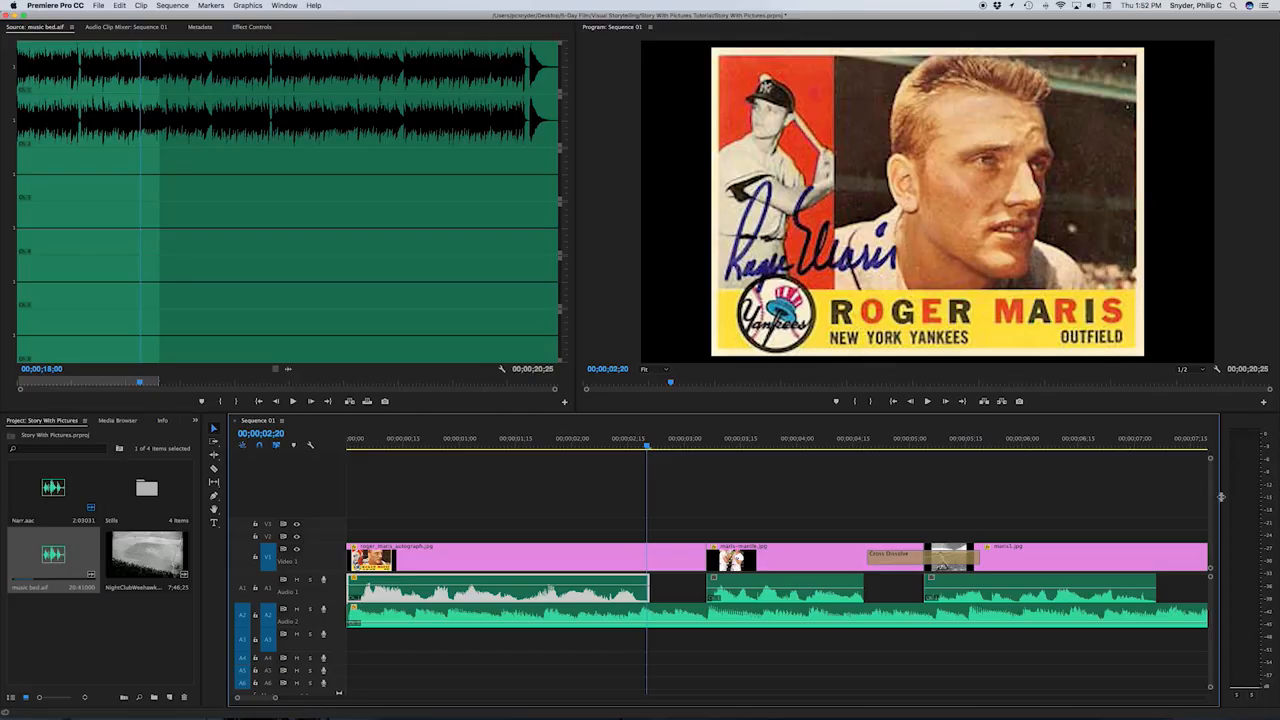
pyautogui.moveTo(529, 443); pyautogui.dragTo(314, 443)
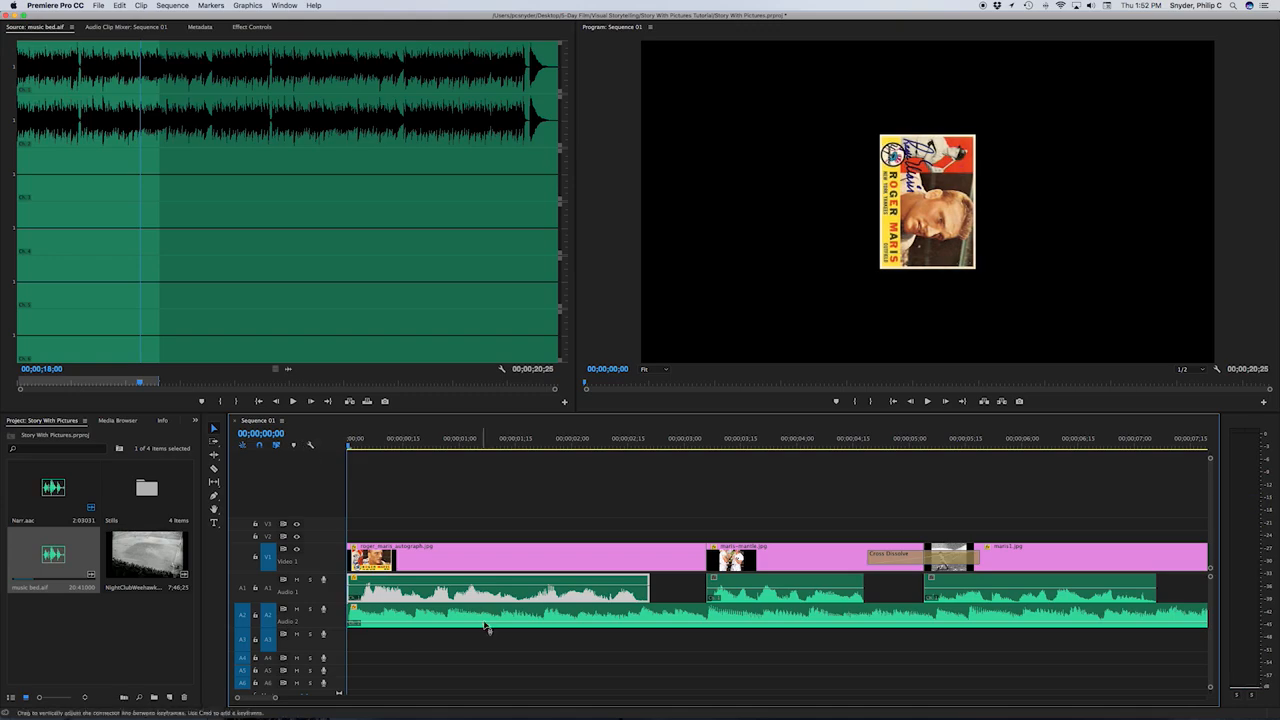
pyautogui.press('space')
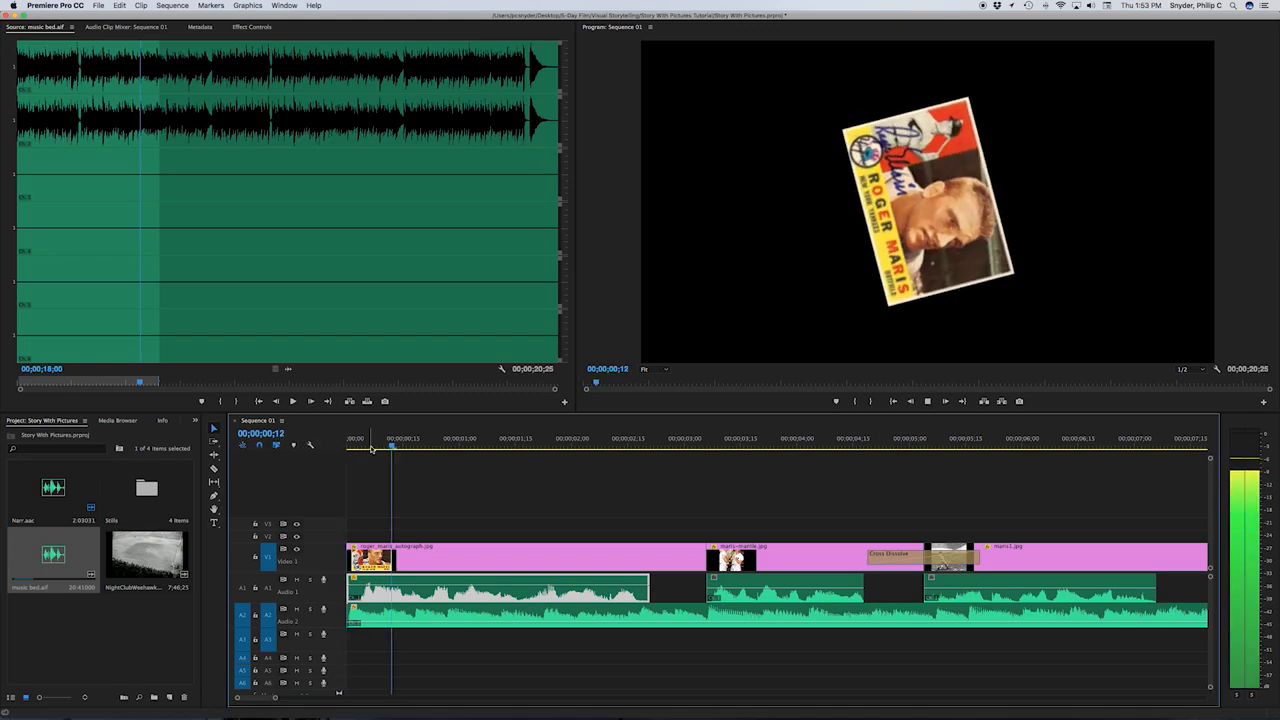
pyautogui.press('space')
pyautogui.moveTo(369, 440); pyautogui.dragTo(332, 443)
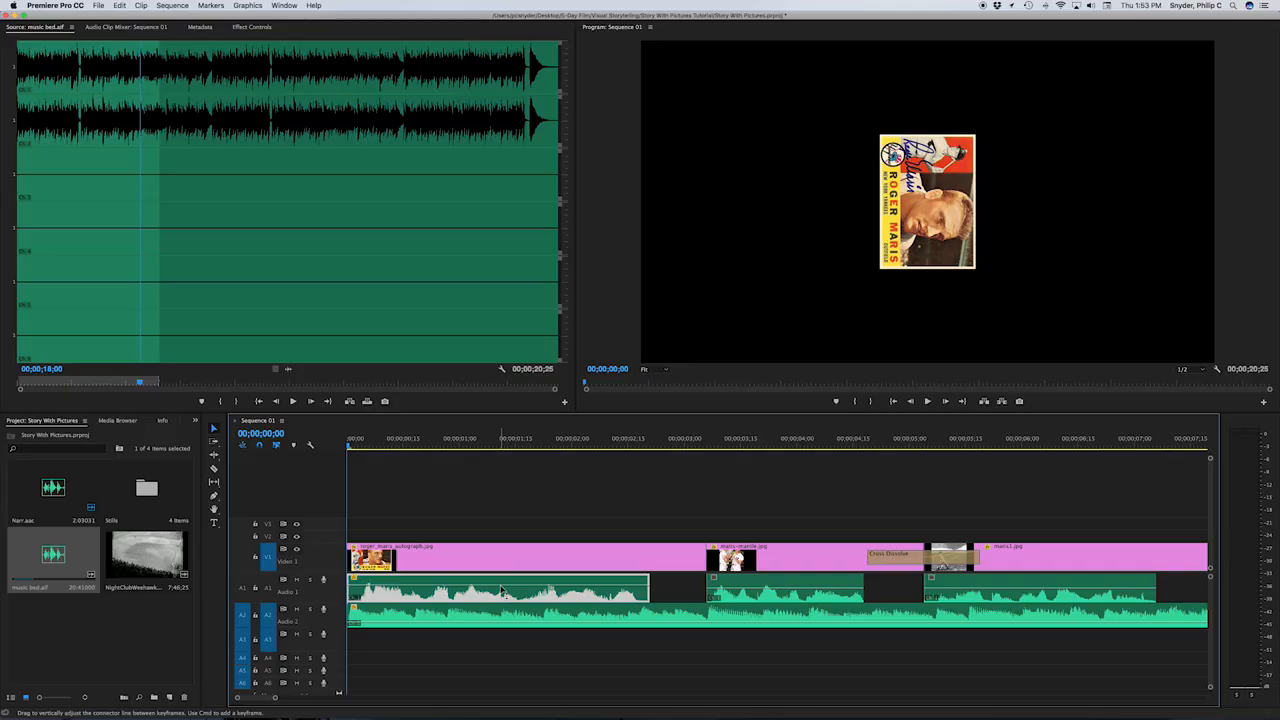
# Step: Raise the volume of the first narration clip on Audio 1, setting its Level to 4 dB at the sequence start
pyautogui.moveTo(501, 590); pyautogui.dragTo(501, 581)
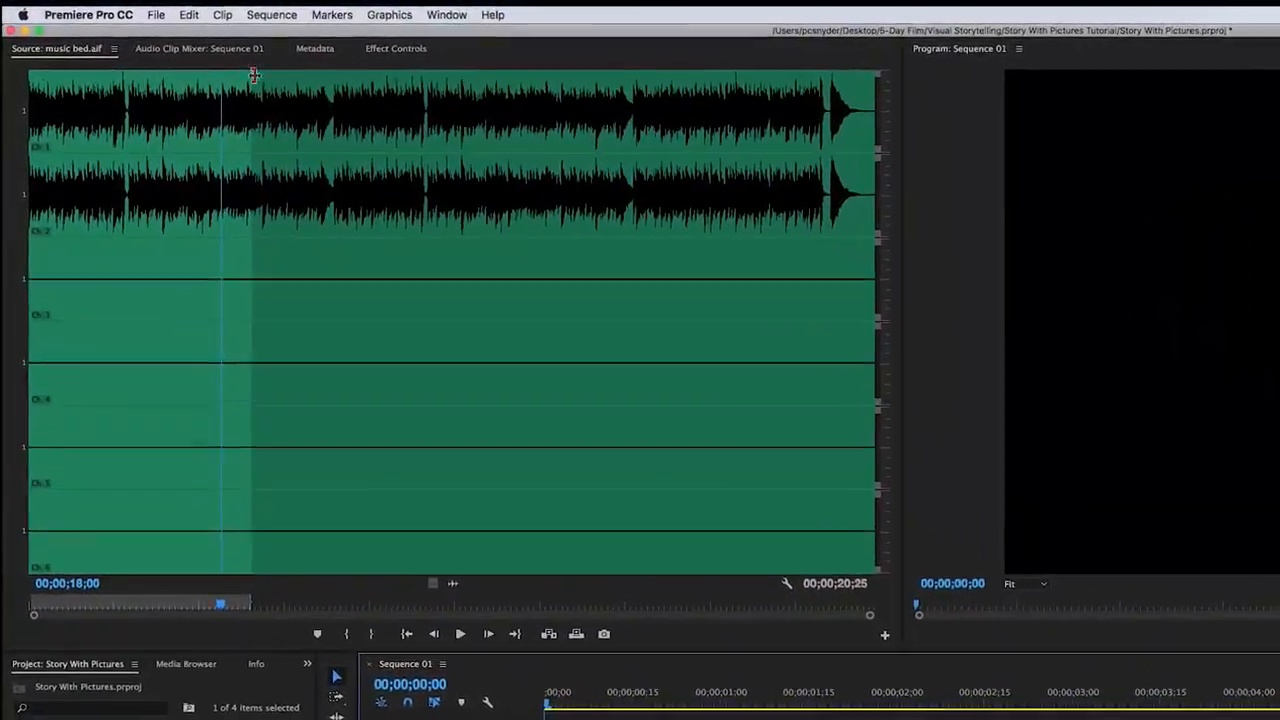
pyautogui.click(402, 47)
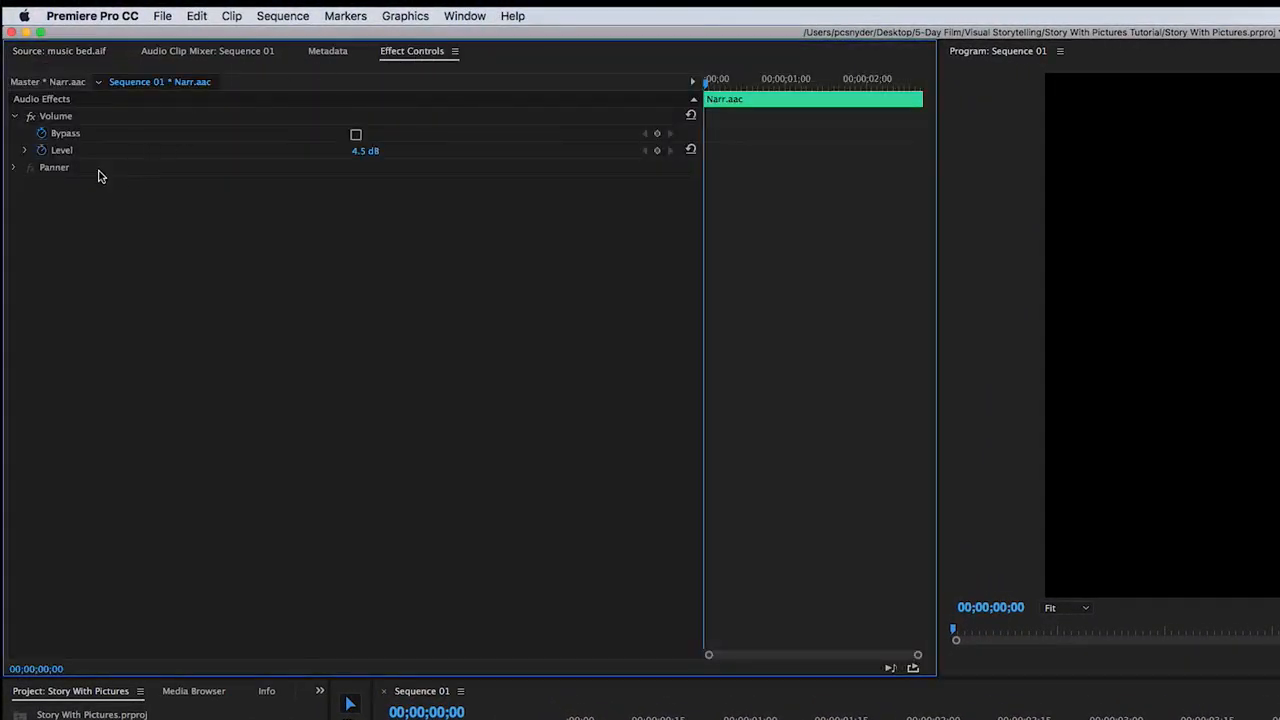
pyautogui.click(24, 150)
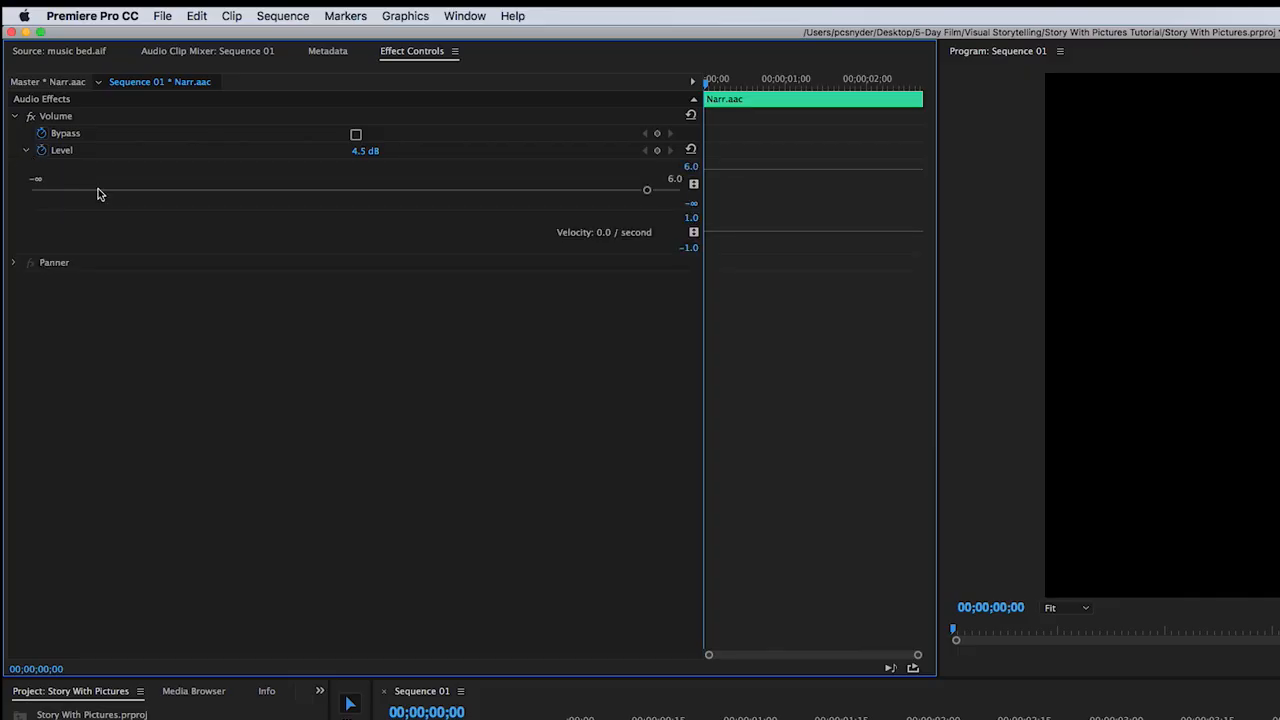
pyautogui.moveTo(648, 192); pyautogui.dragTo(622, 191)
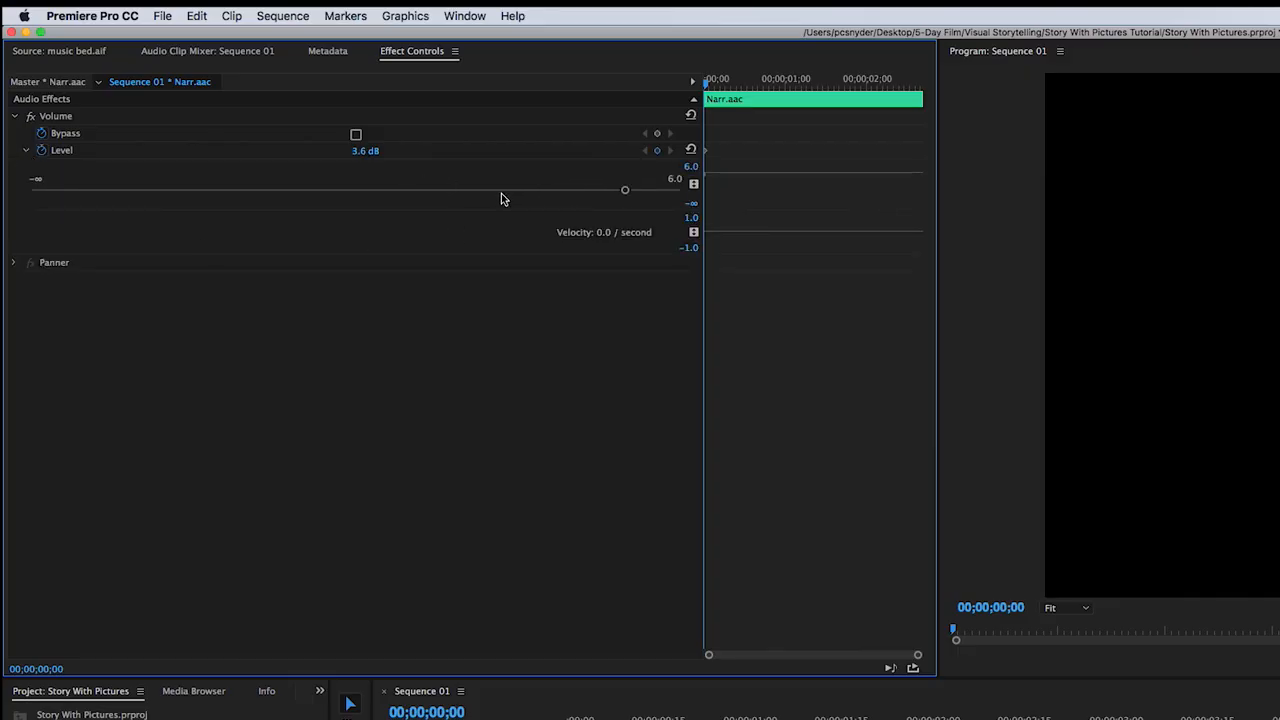
pyautogui.click(372, 150)
pyautogui.write('4')
pyautogui.press('Return')
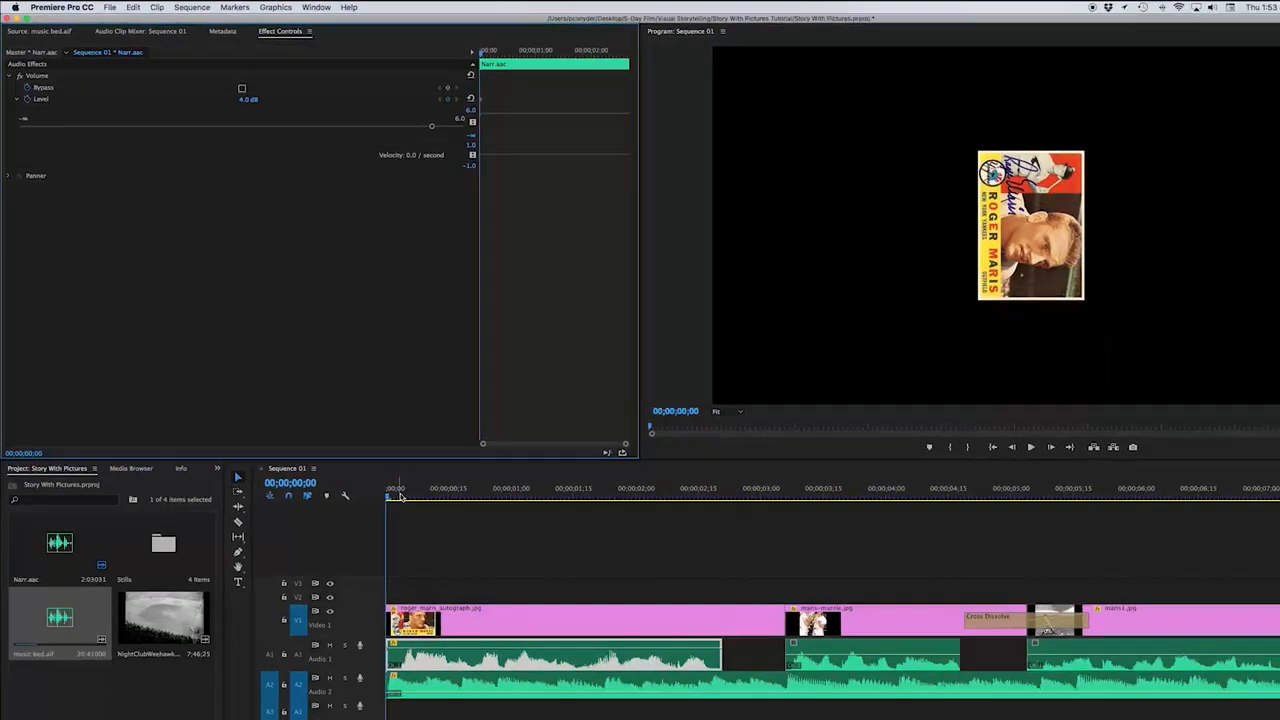
# Step: Play the sequence to check the mix and set the volume Level of the second and third narration clips to 4 dB
pyautogui.press('space')
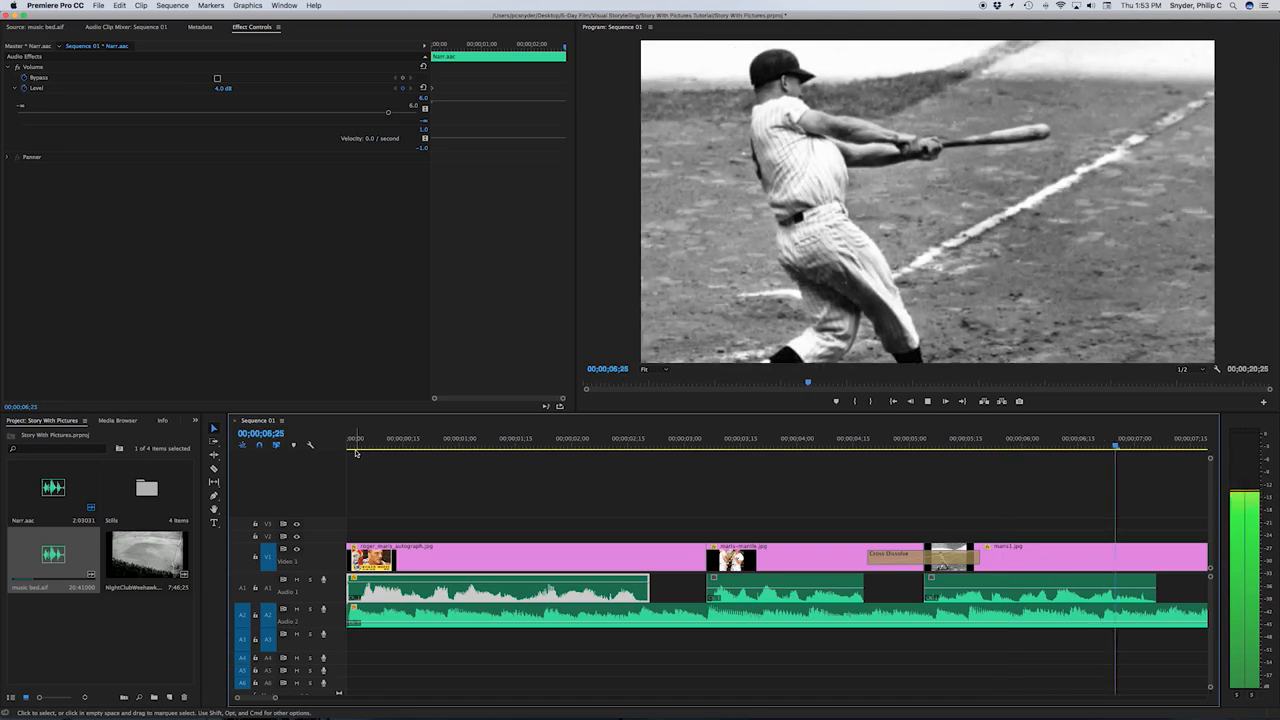
pyautogui.press('space')
pyautogui.click(778, 585)
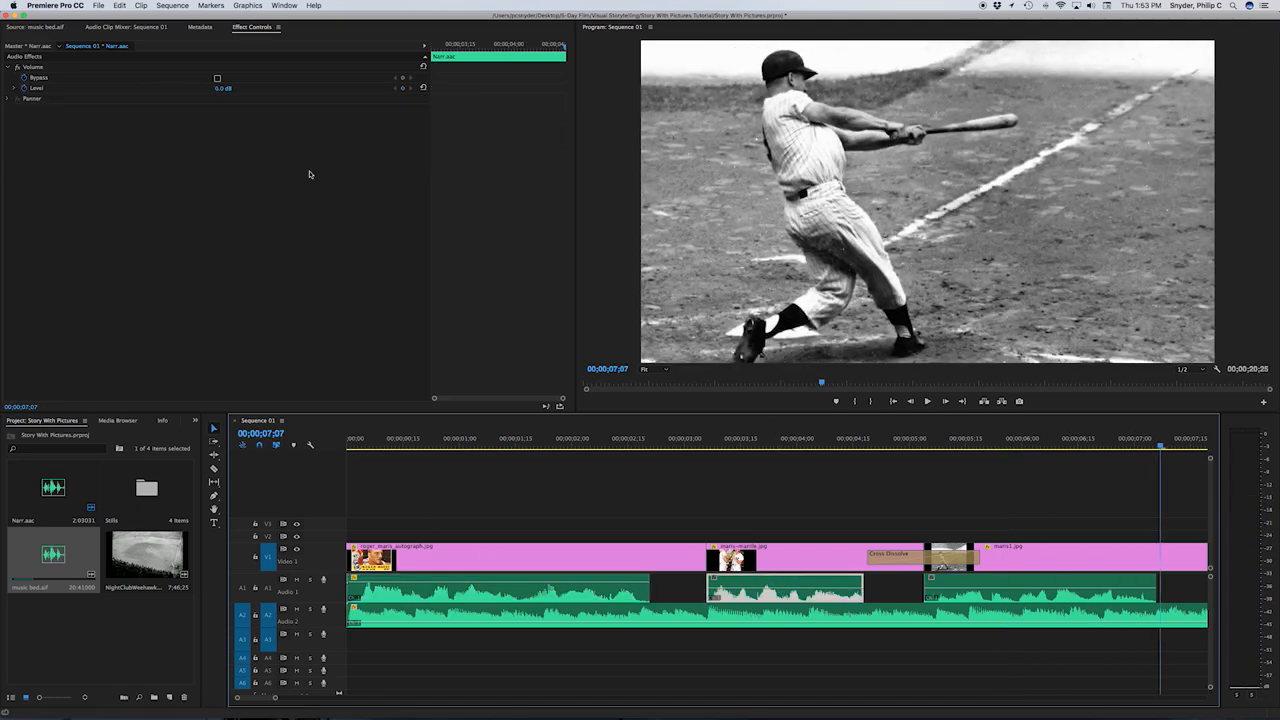
pyautogui.click(221, 89)
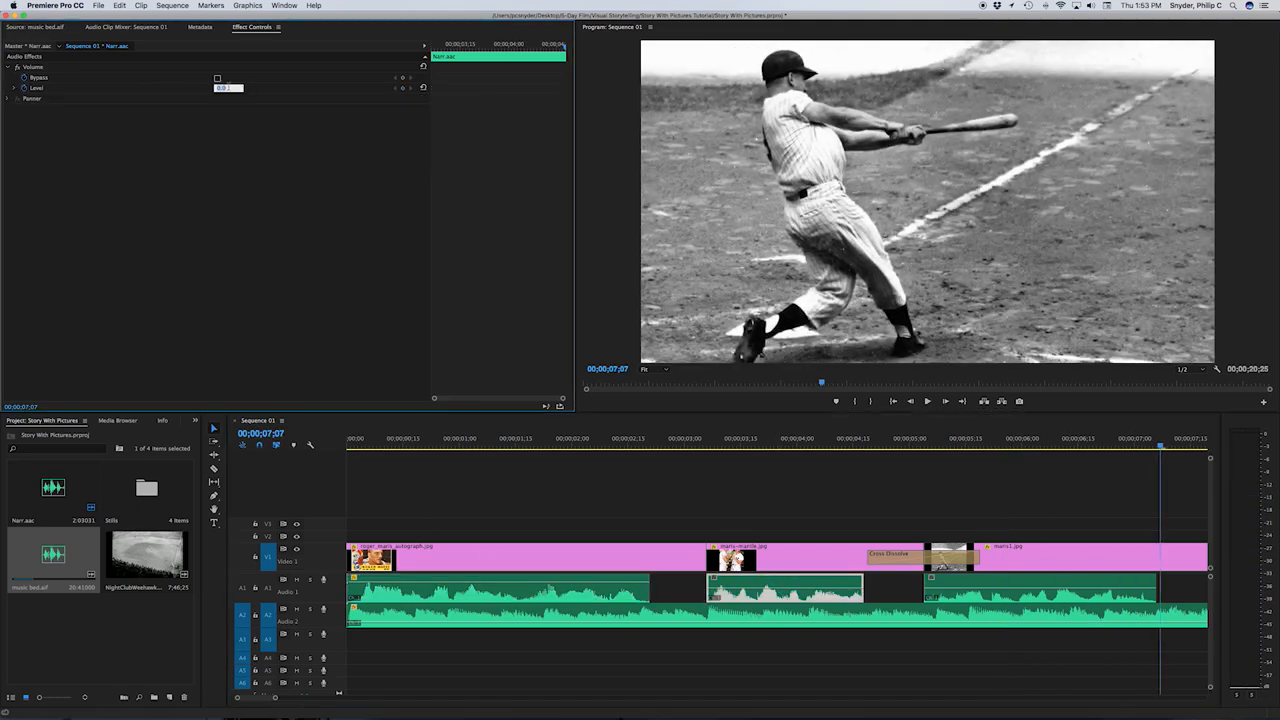
pyautogui.write('4')
pyautogui.press('Return')
pyautogui.click(1027, 583)
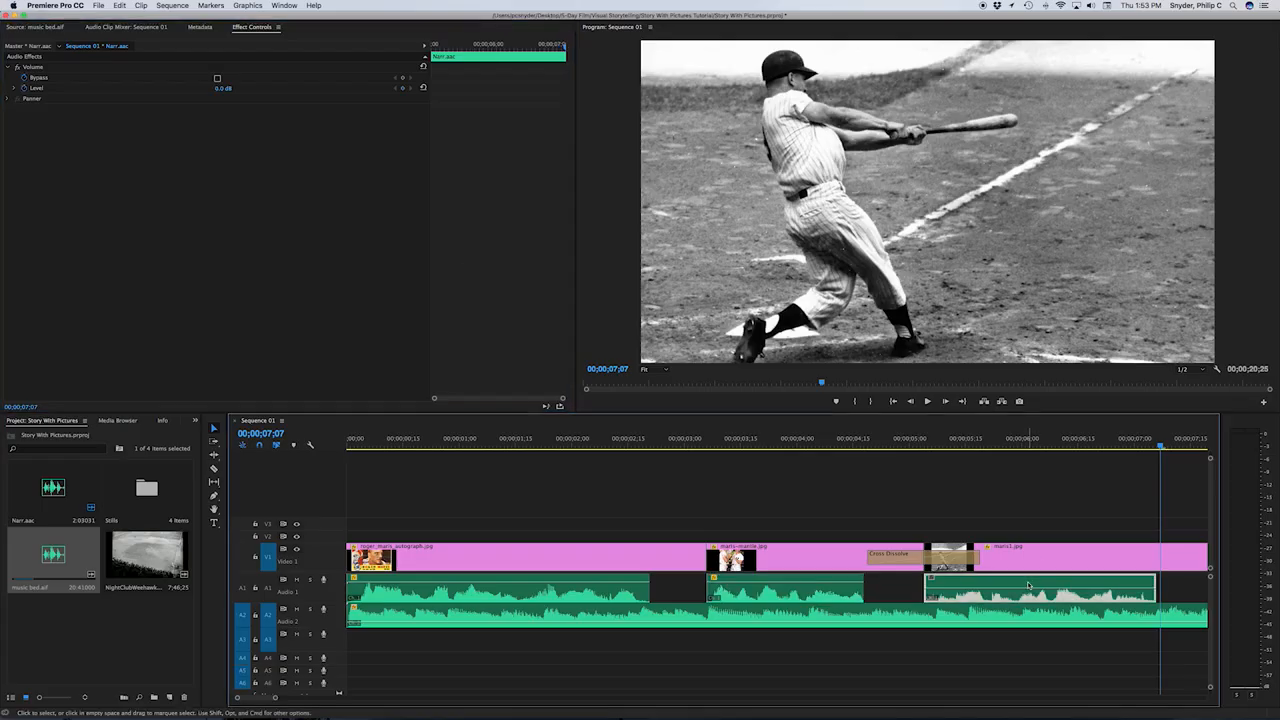
pyautogui.click(221, 88)
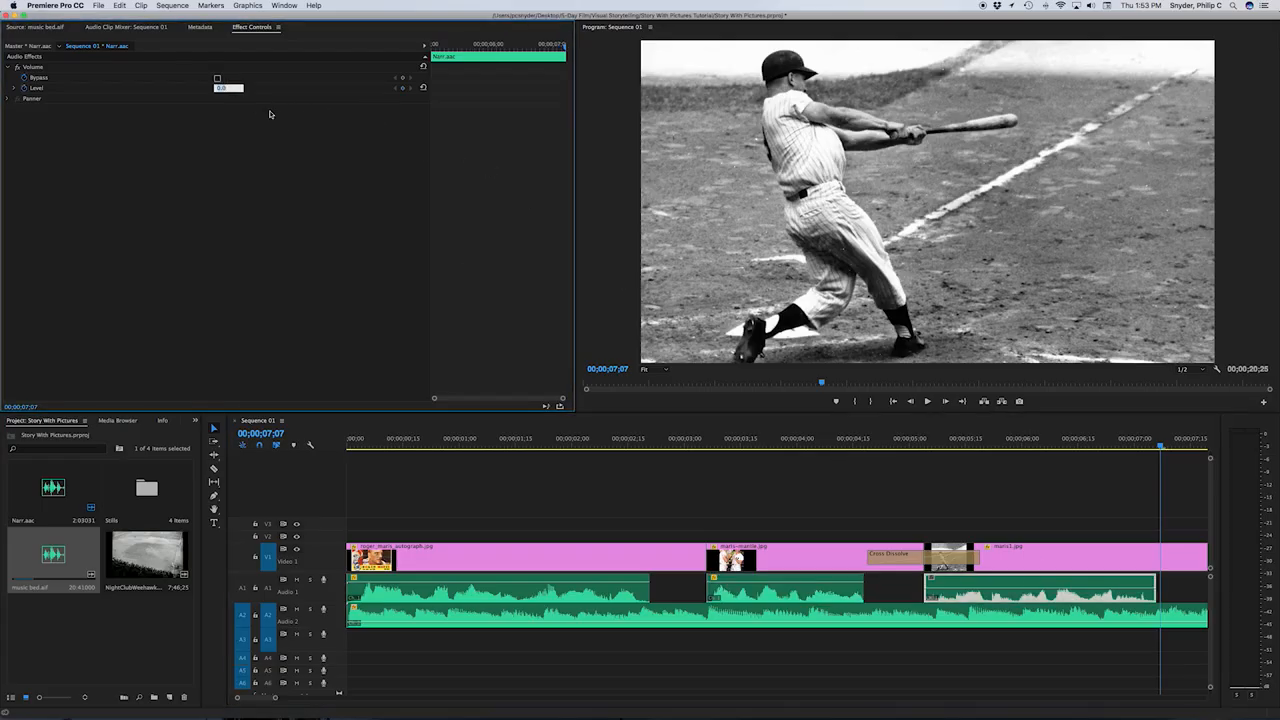
pyautogui.write('4')
pyautogui.press('Return')
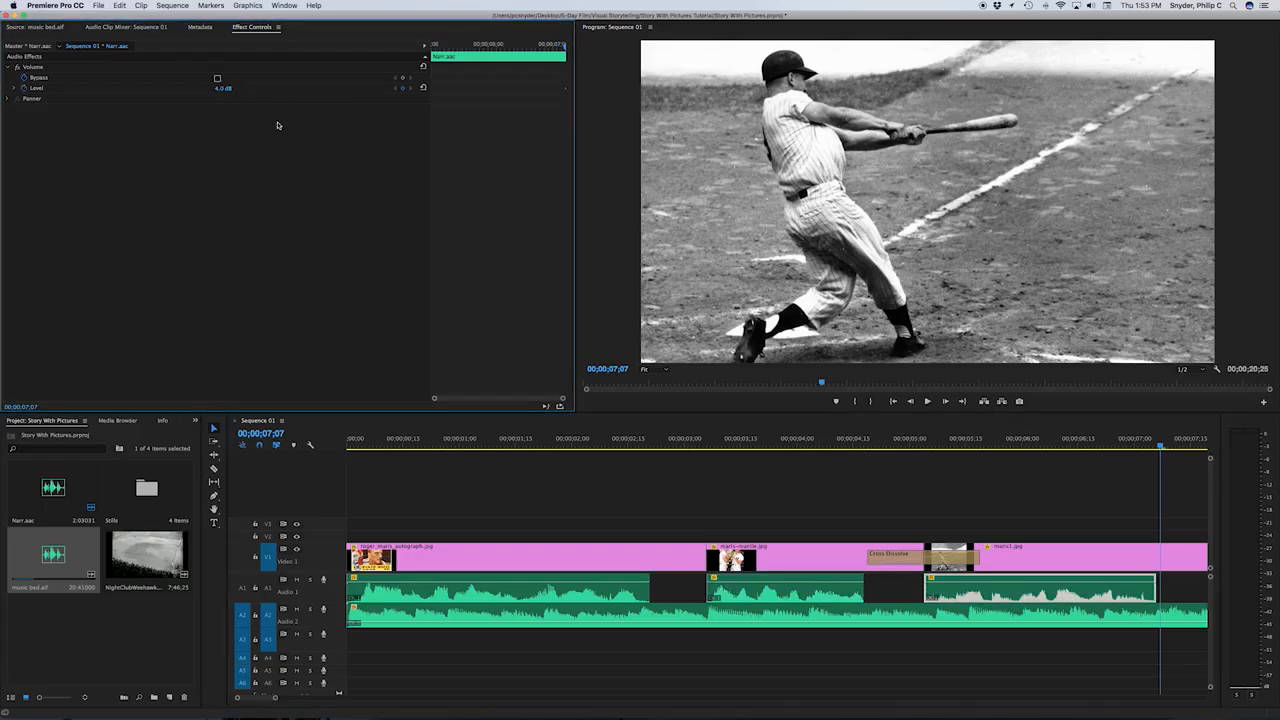
# Step: Return the playhead to the sequence start and save the project
pyautogui.click(348, 438)
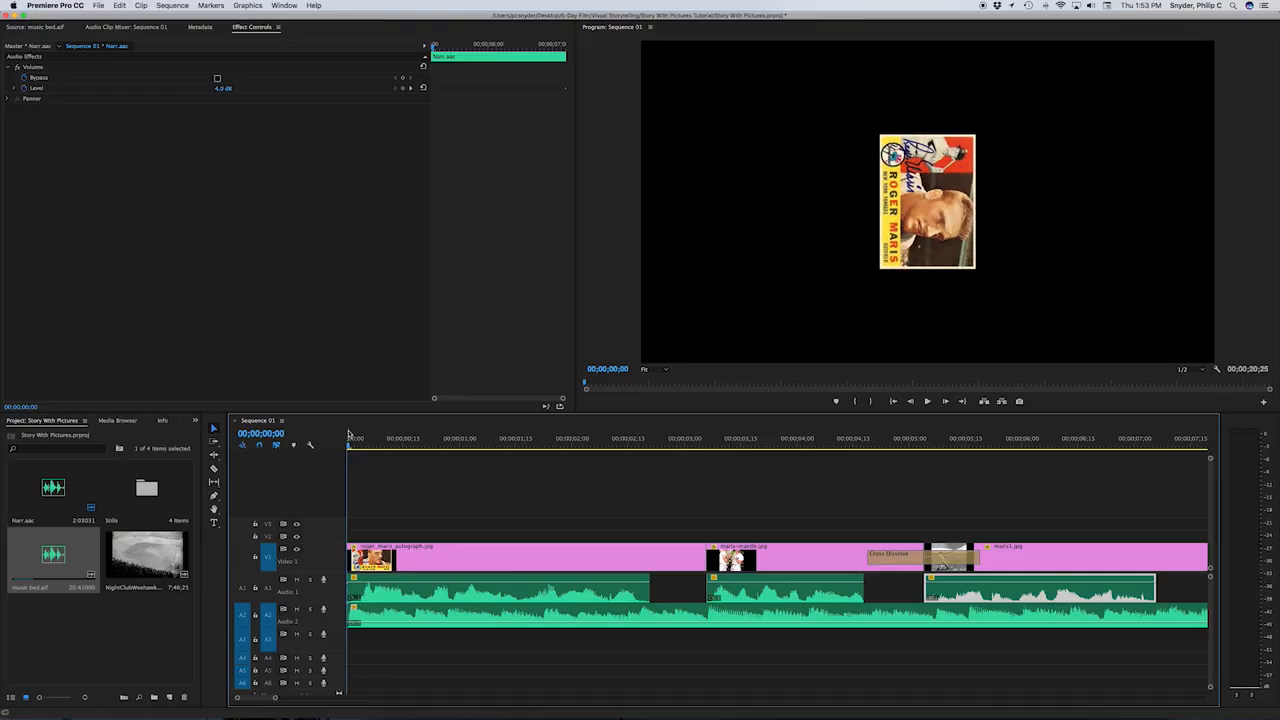
pyautogui.press('super+s')
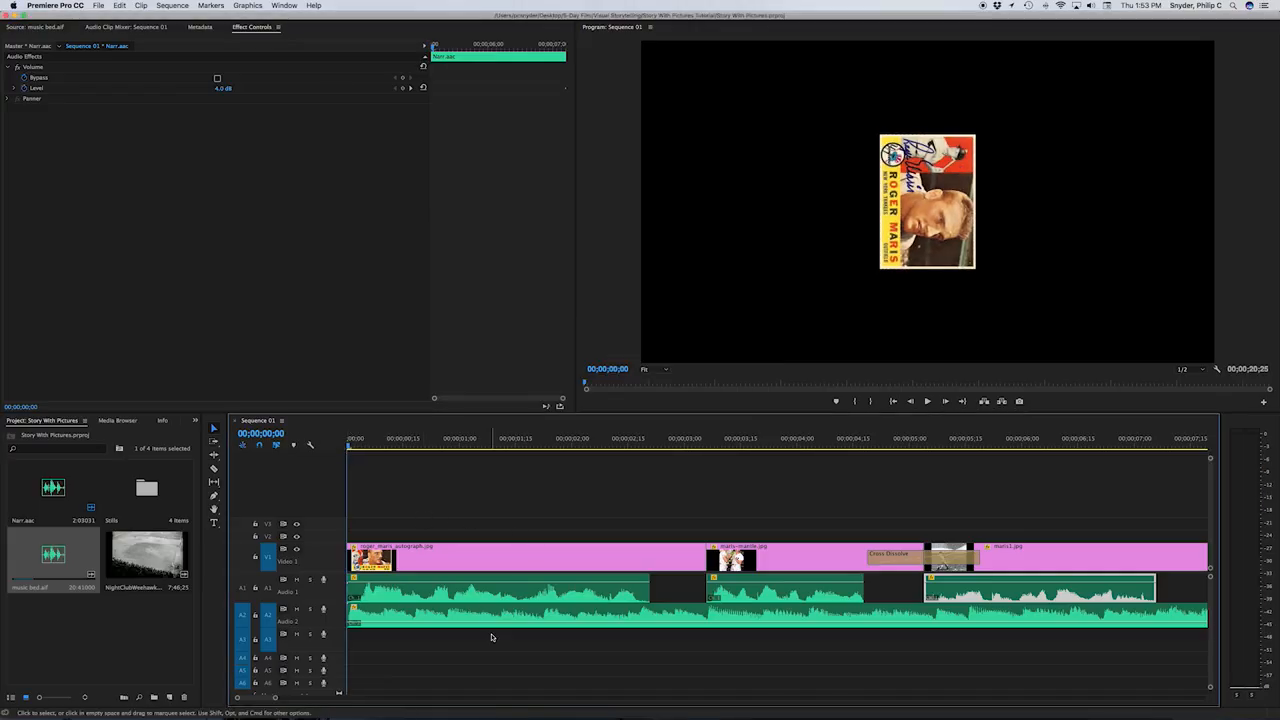
# Step: Mark a baseball-field excerpt lasting 8;07 in NightClubWeehawkenFerry.mp4 and place it on Video 1 directly after maris1.jpg
pyautogui.hscroll(8, 905, 670)
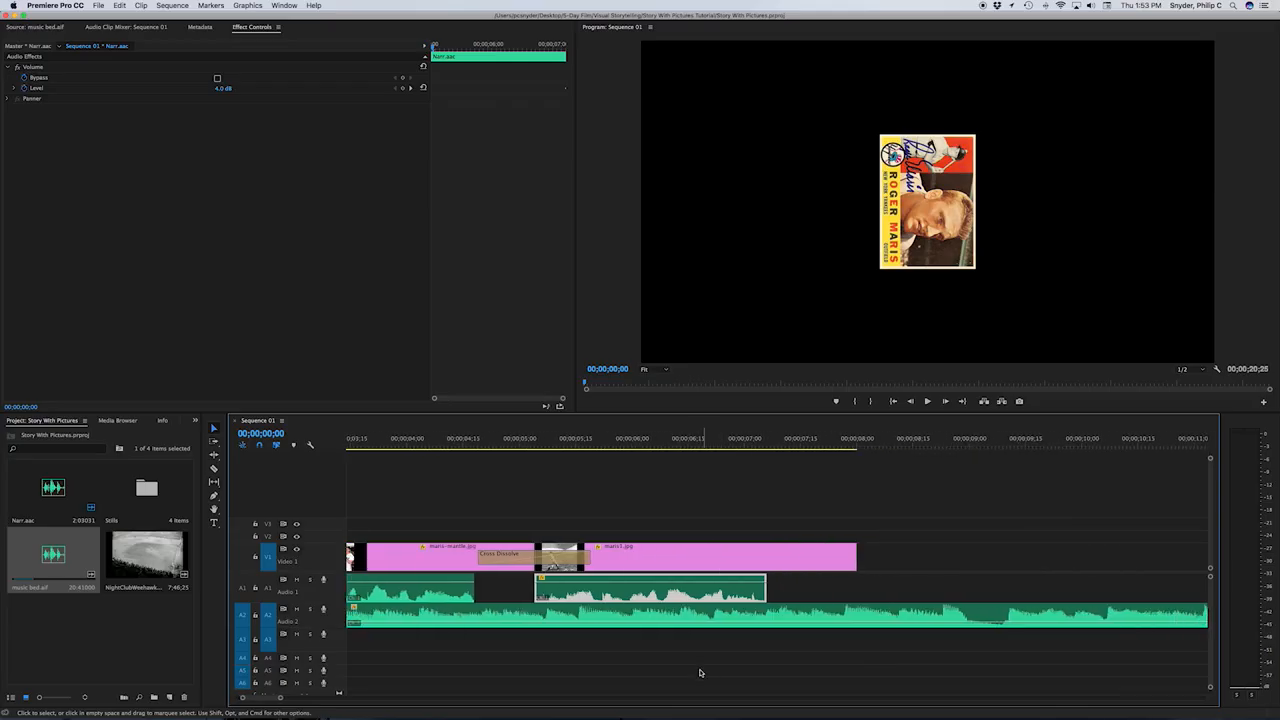
pyautogui.hscroll(-4, 701, 673)
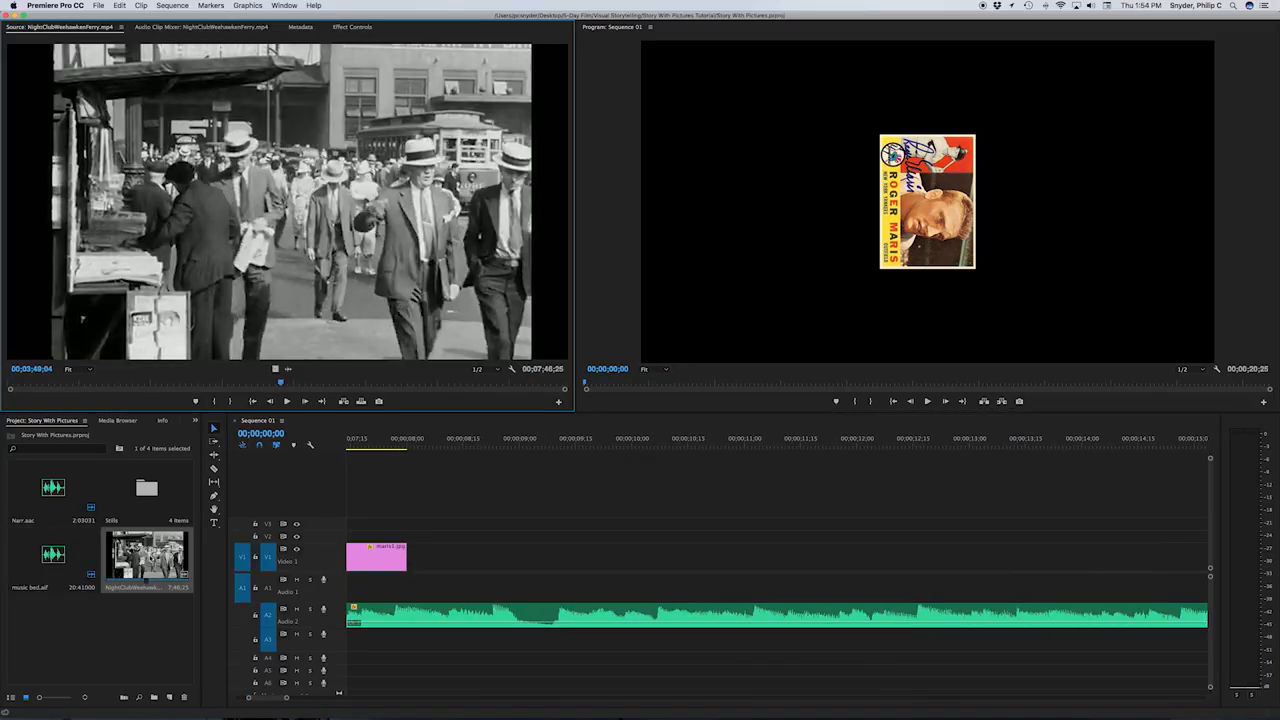
pyautogui.click(377, 447)
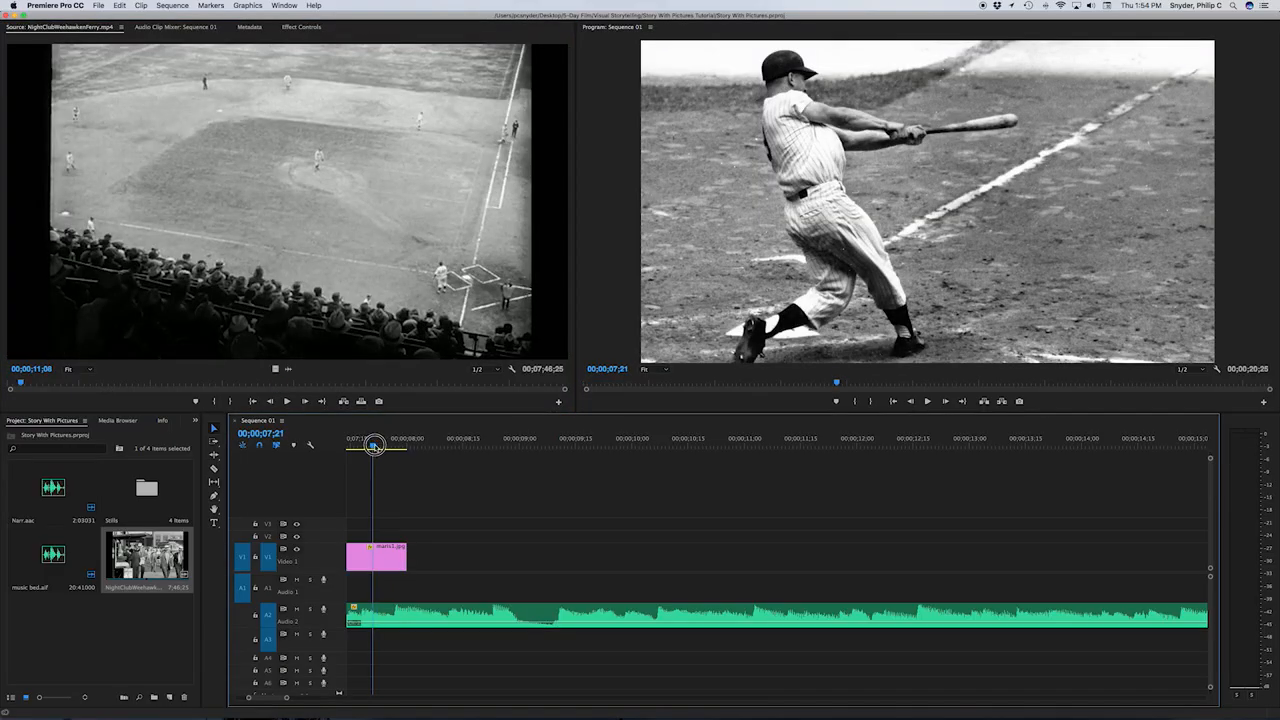
pyautogui.moveTo(378, 446); pyautogui.dragTo(376, 444)
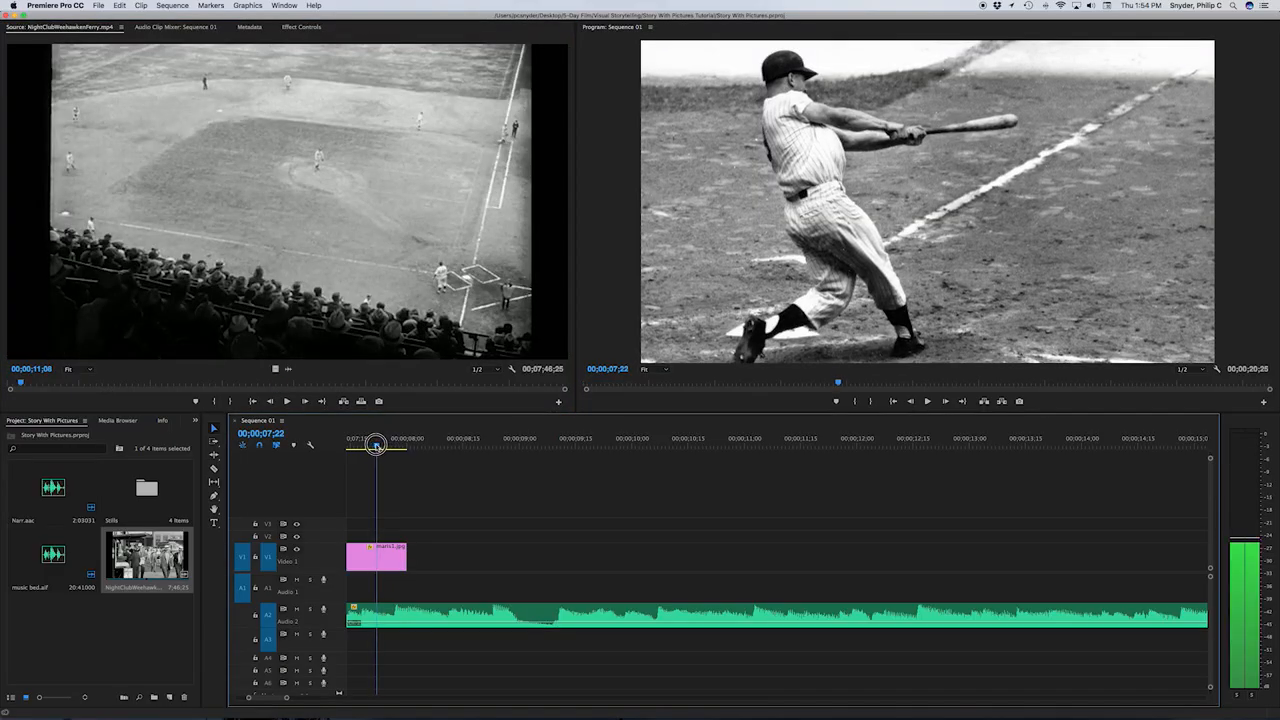
pyautogui.click(20, 384)
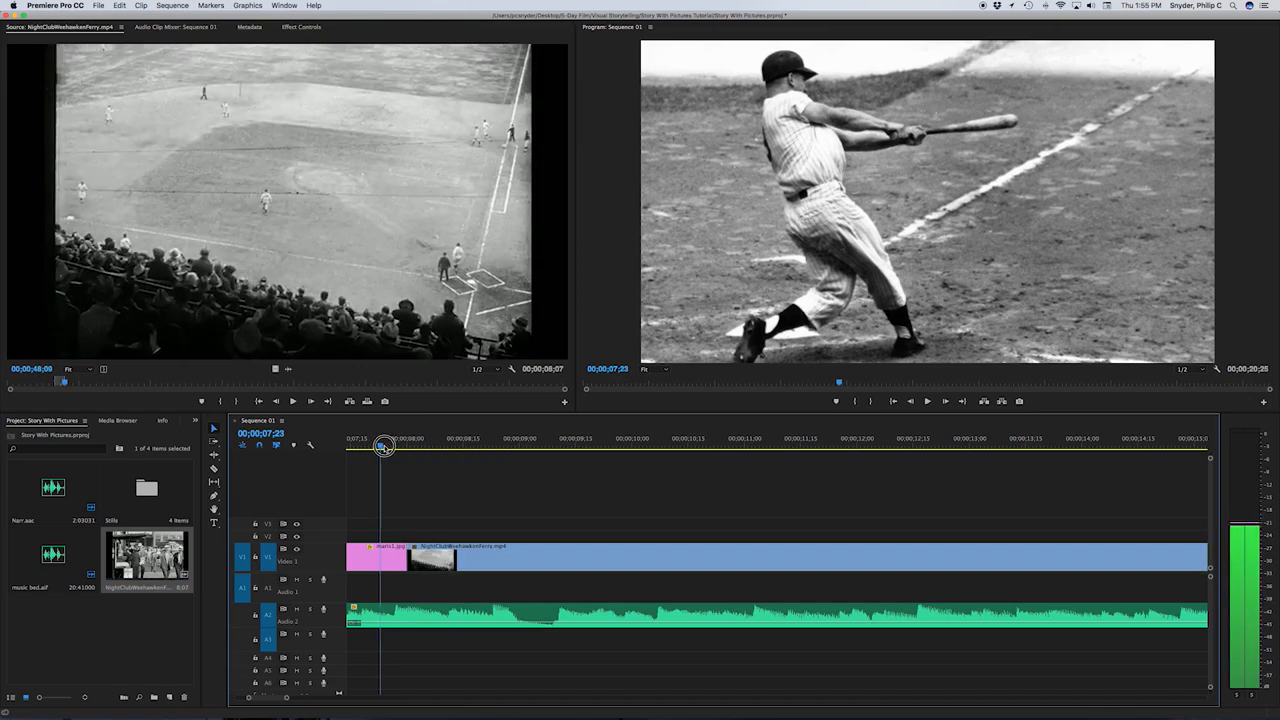
# Step: Shift the baseball clip on Video 1 to start at 00;00;07;27, overlapping the end of maris1.jpg, and play the cut
pyautogui.moveTo(383, 446); pyautogui.dragTo(396, 446)
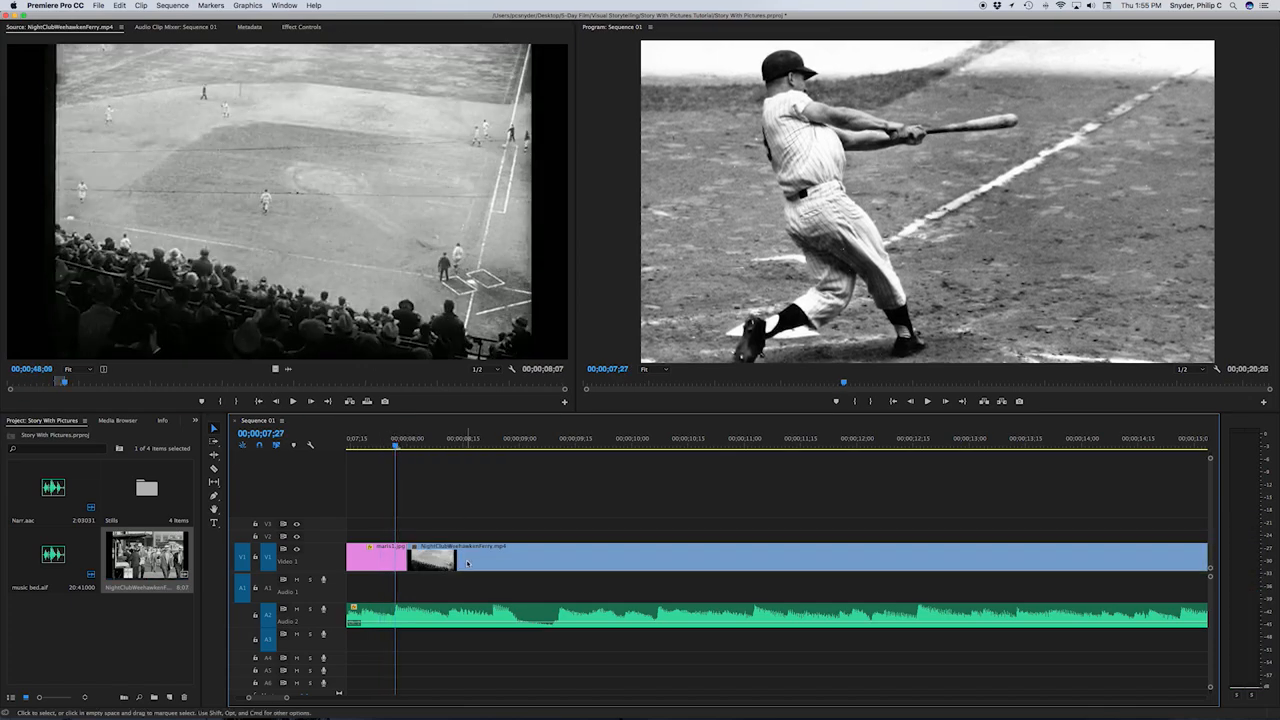
pyautogui.click(466, 560)
pyautogui.moveTo(466, 560); pyautogui.dragTo(453, 564)
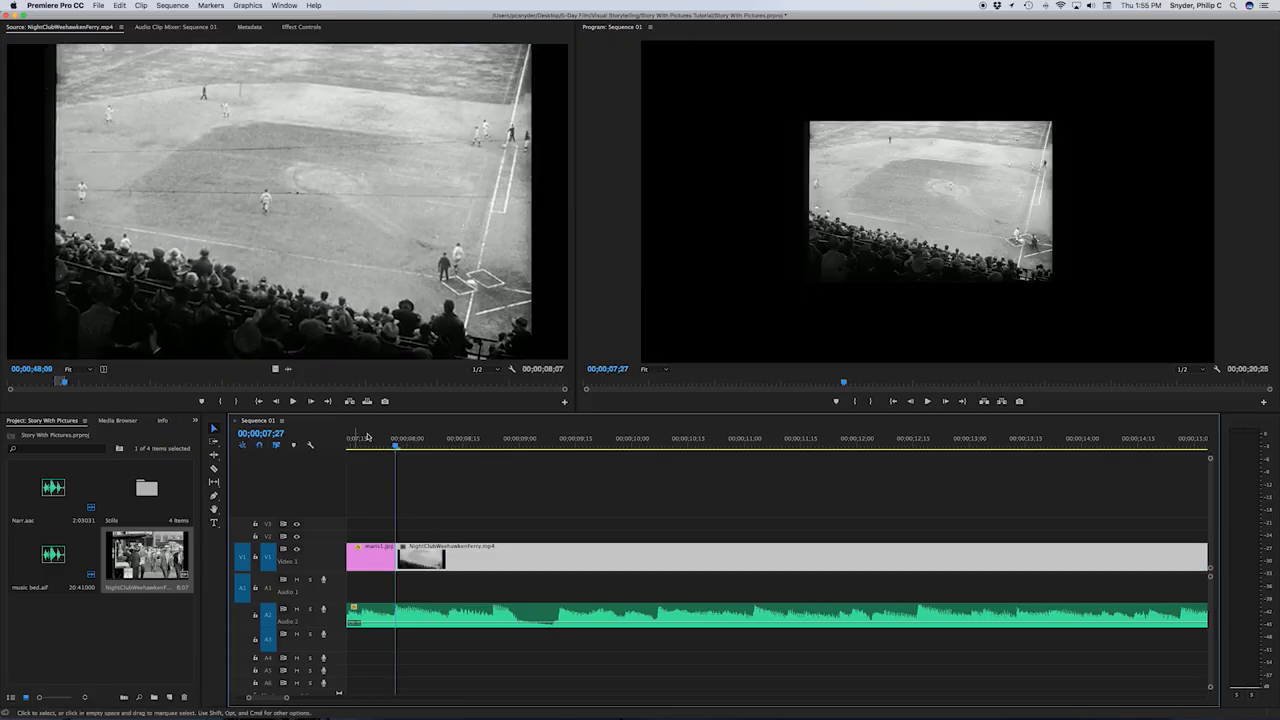
pyautogui.click(365, 438)
pyautogui.press('space')
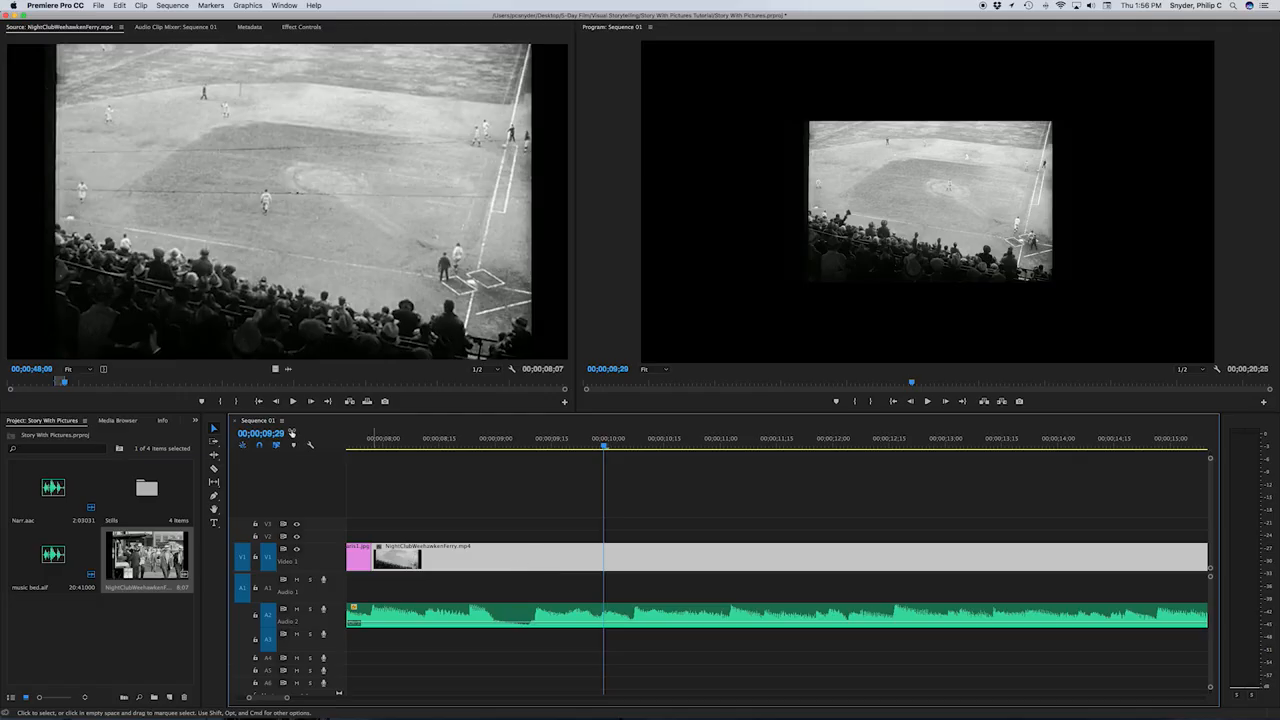
# Step: Enlarge the baseball clip to fill the frame by setting its Scale to 241, and play it back
pyautogui.click(302, 27)
pyautogui.moveTo(222, 91); pyautogui.dragTo(363, 91)
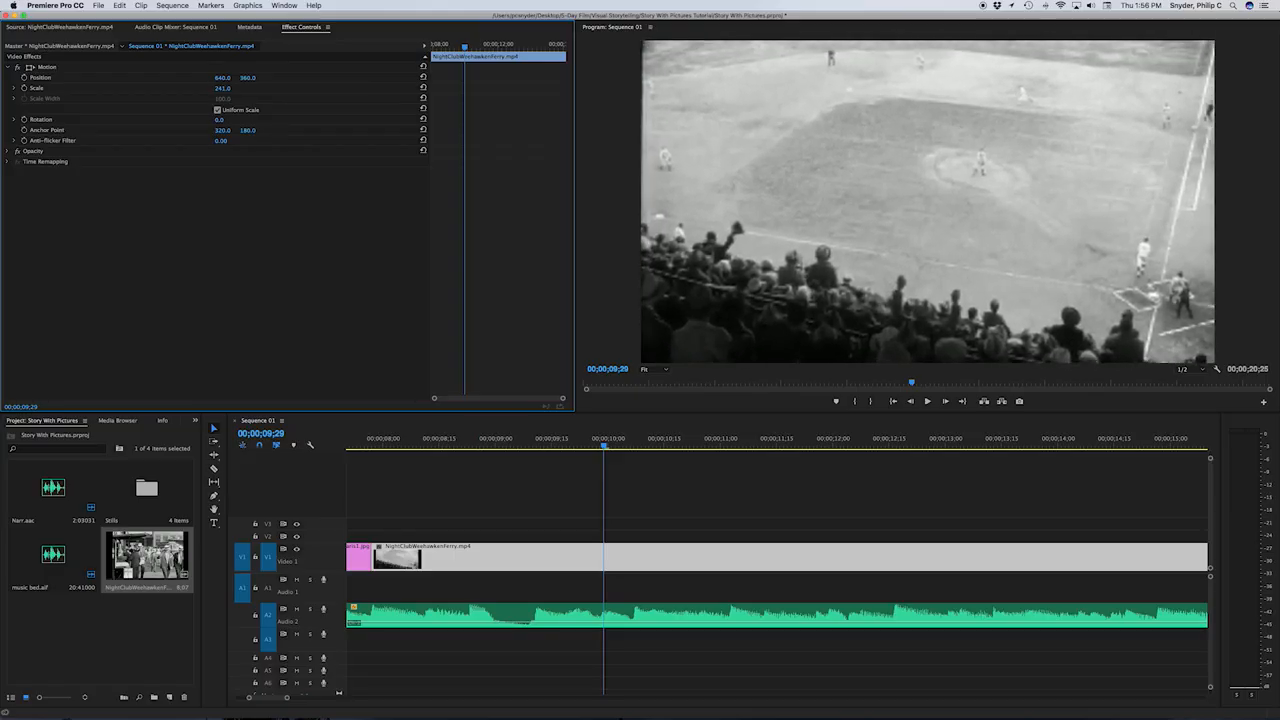
pyautogui.click(365, 449)
pyautogui.press('space')
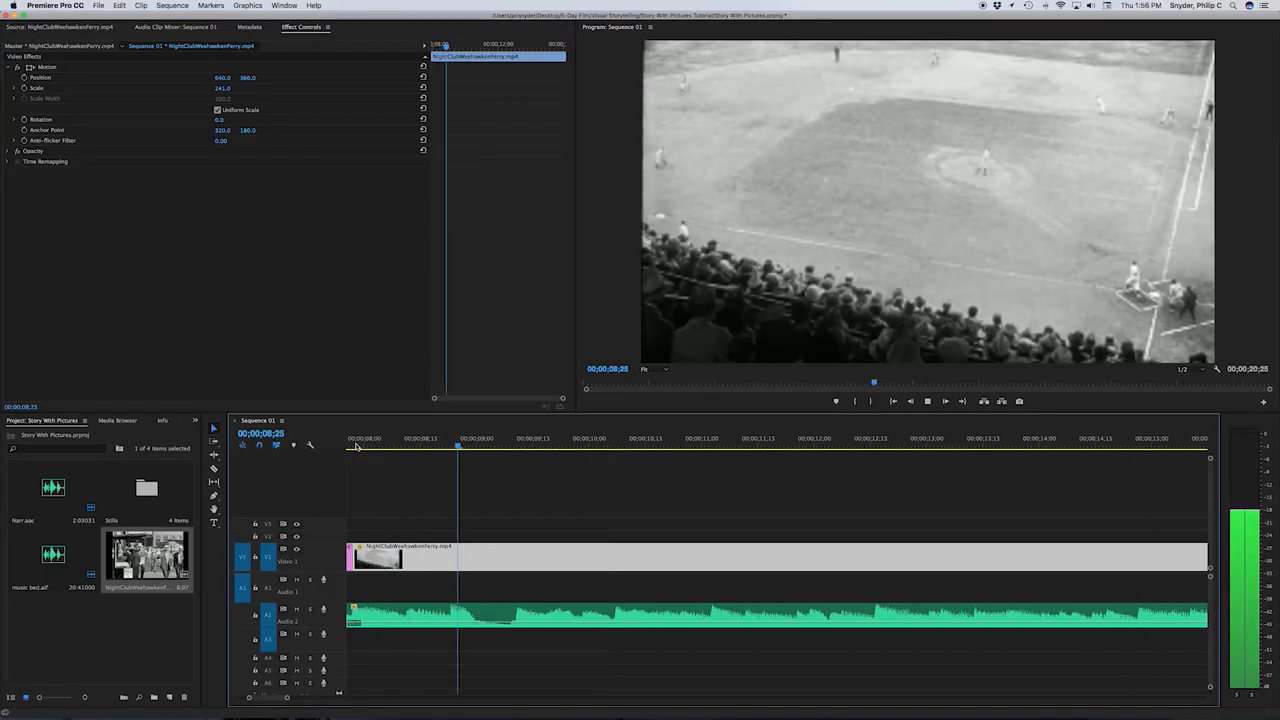
pyautogui.press('space')
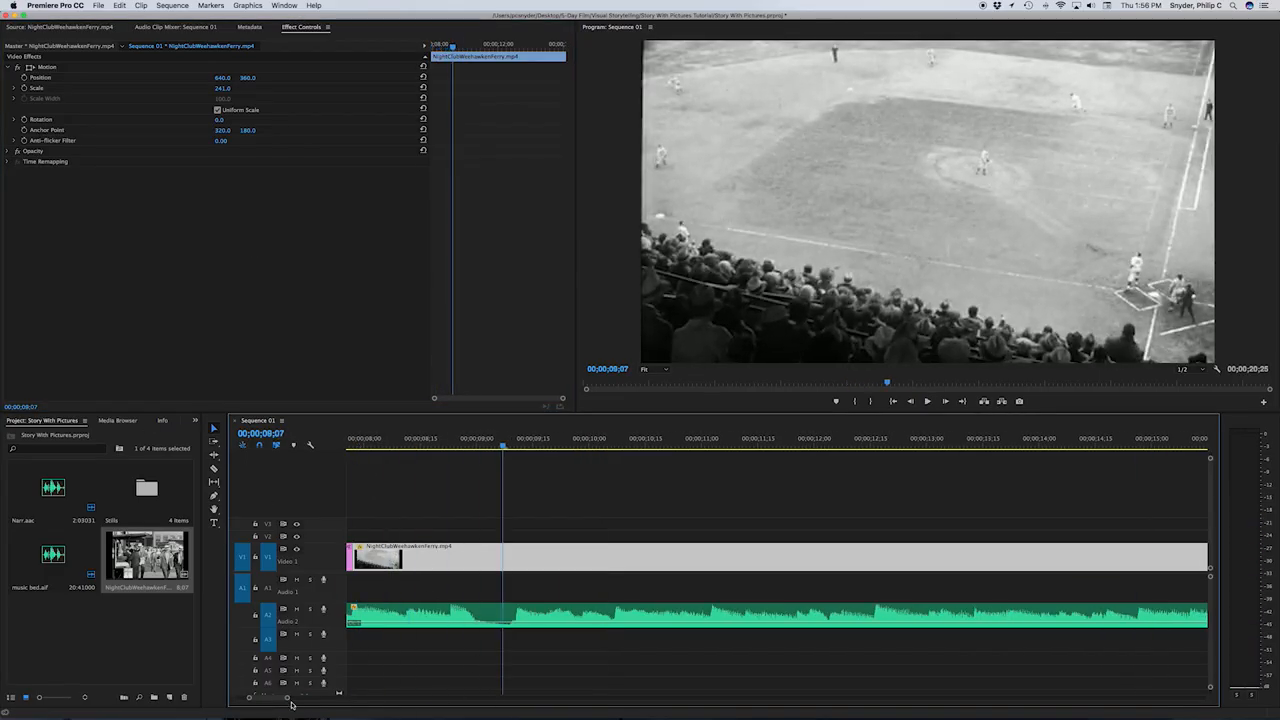
# Step: Play the sequence from the maris1.jpg still through most of the baseball clip
pyautogui.moveTo(288, 700); pyautogui.dragTo(312, 700)
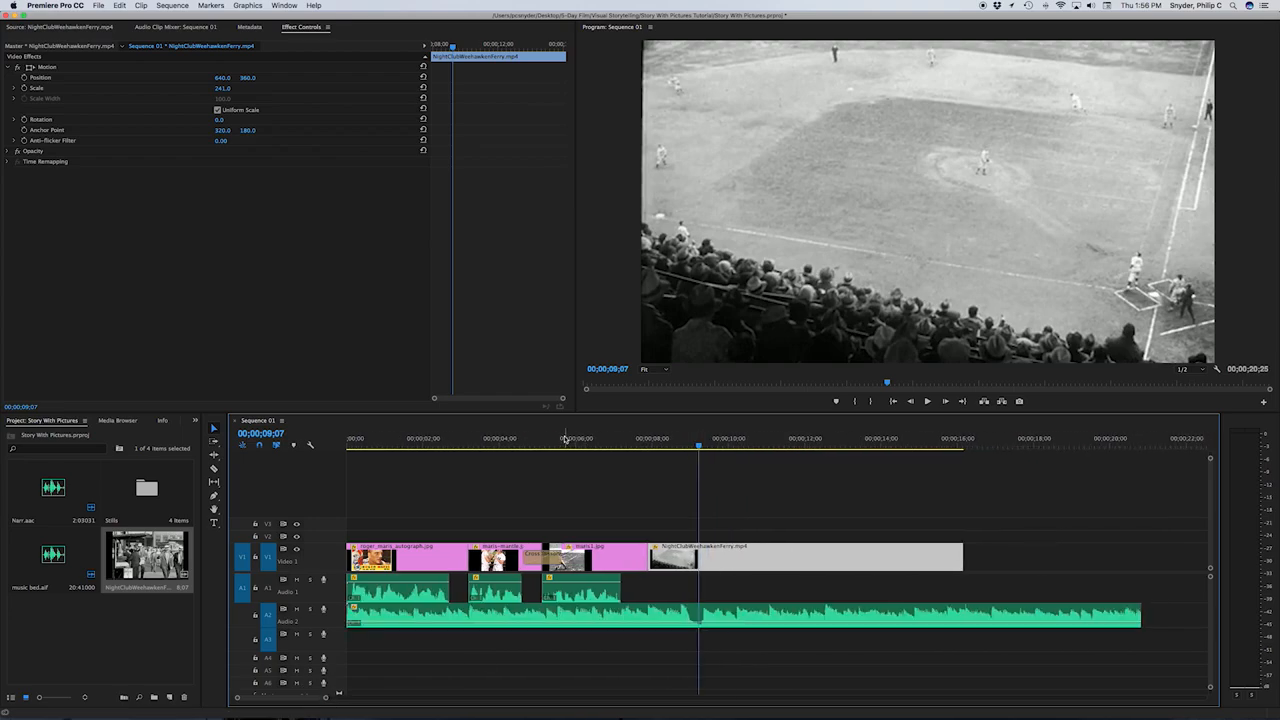
pyautogui.click(597, 443)
pyautogui.press('space')
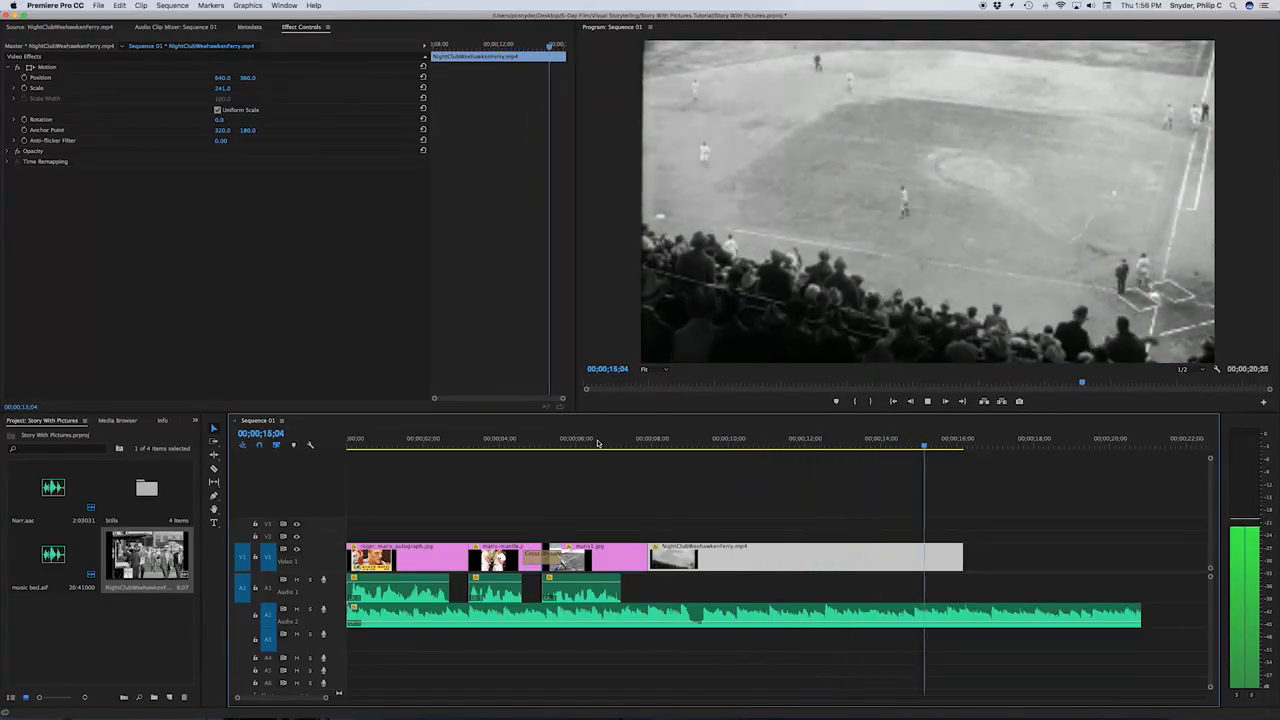
# Step: Add a street-crowd excerpt of NightClubWeehawkenFerry.mp4 to Video 1, starting at 00;00;14;27 over the end of the baseball clip
pyautogui.moveTo(889, 438)
pyautogui.mouseDown()
pyautogui.moveTo(946, 438)
pyautogui.moveTo(912, 438)
pyautogui.mouseUp()
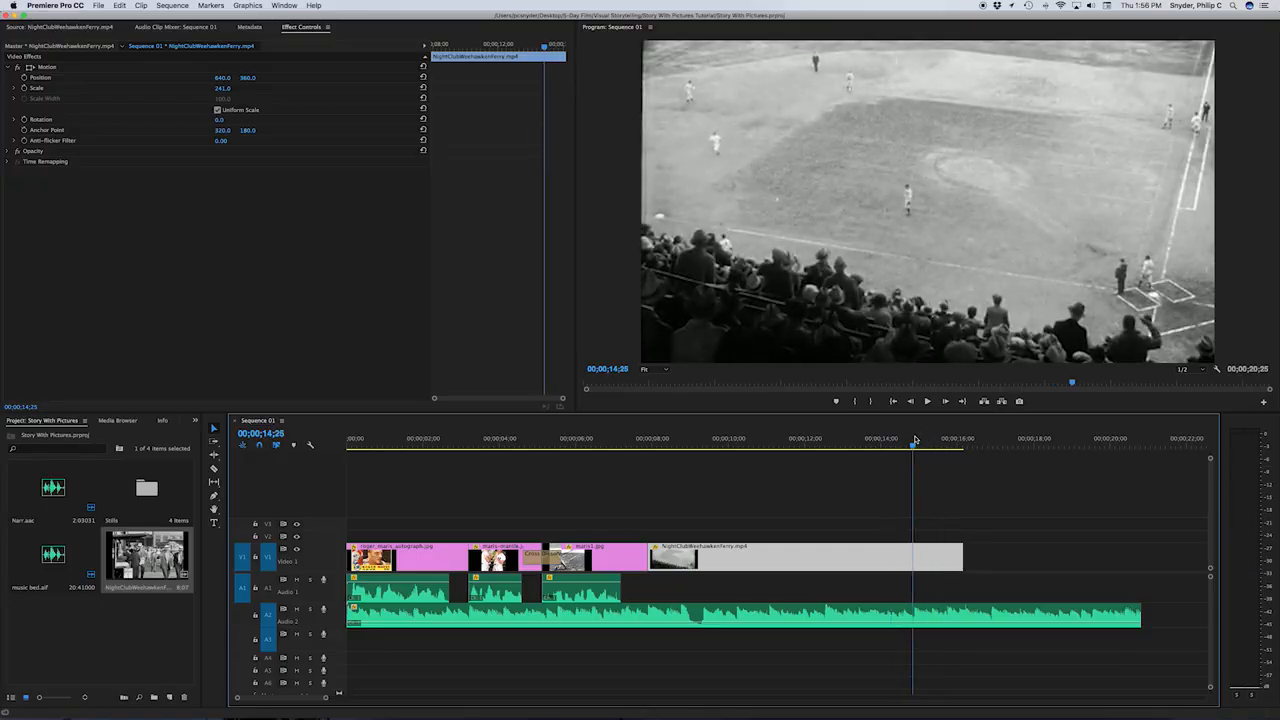
pyautogui.doubleClick(170, 550)
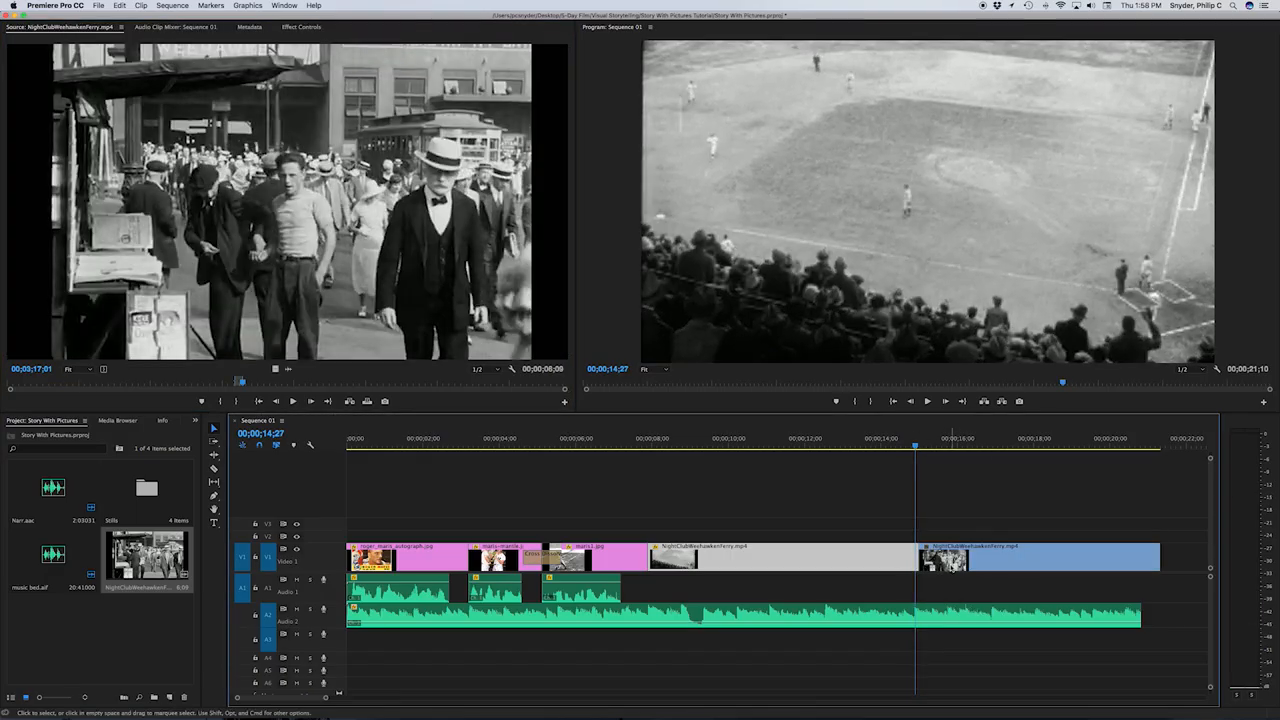
pyautogui.moveTo(951, 569); pyautogui.dragTo(946, 567)
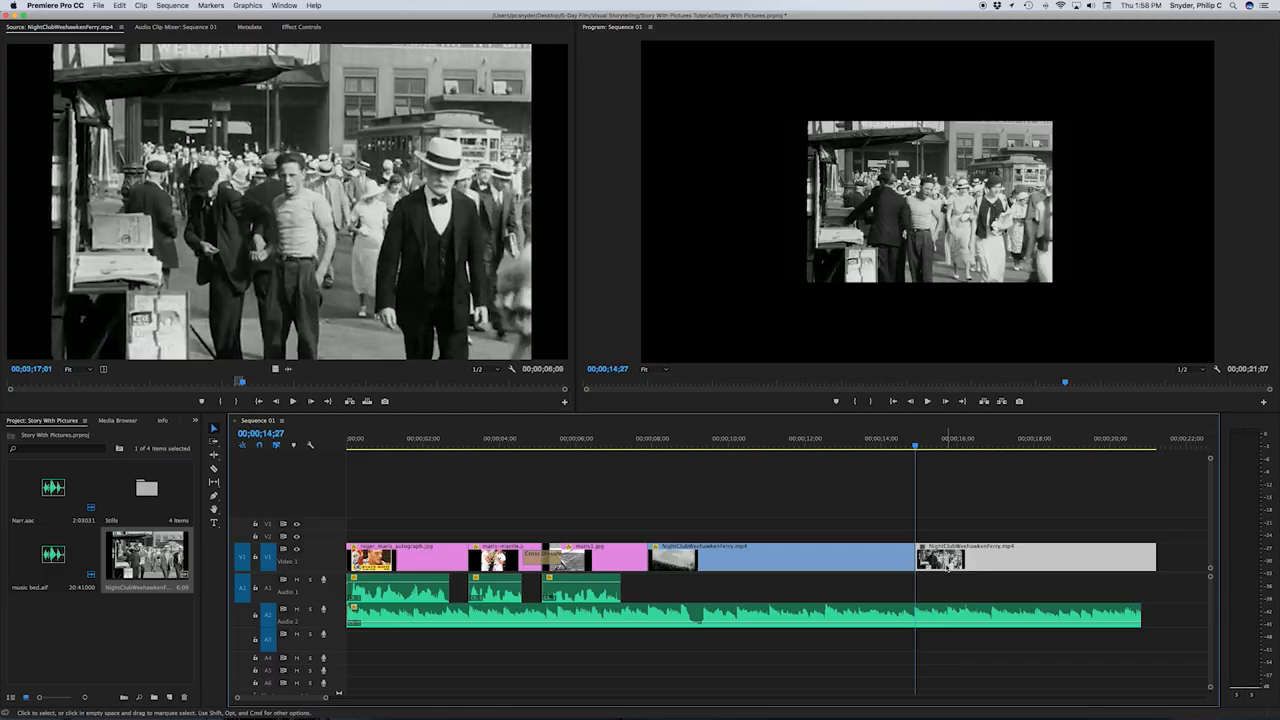
# Step: Play the cut into the street-crowd clip and trim that clip and the music bed to both end at 00;00;19;21
pyautogui.click(858, 443)
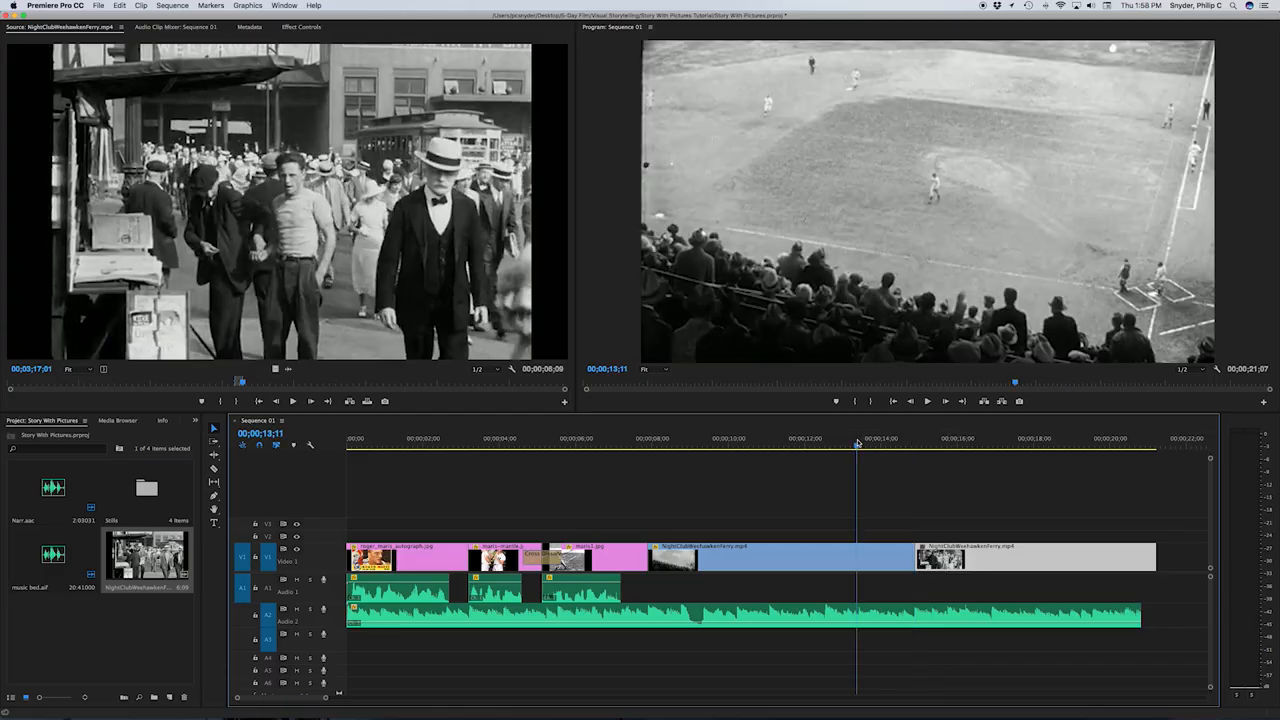
pyautogui.press('space')
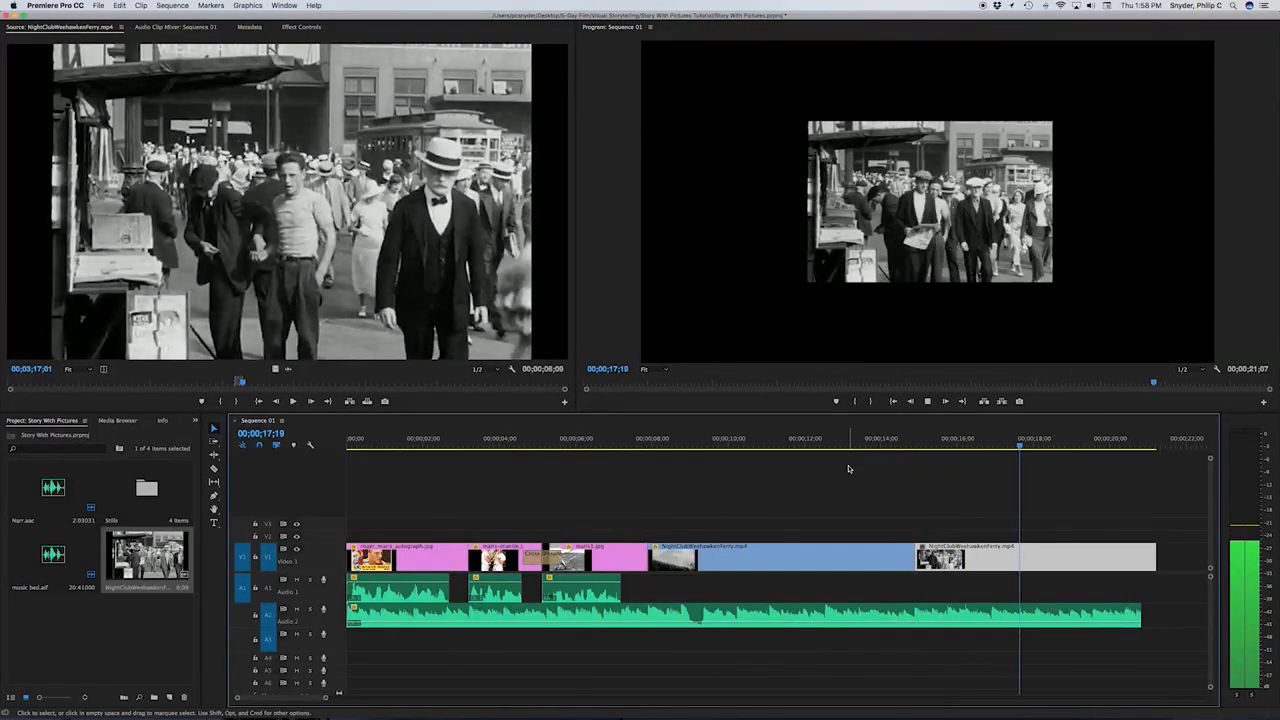
pyautogui.press('space')
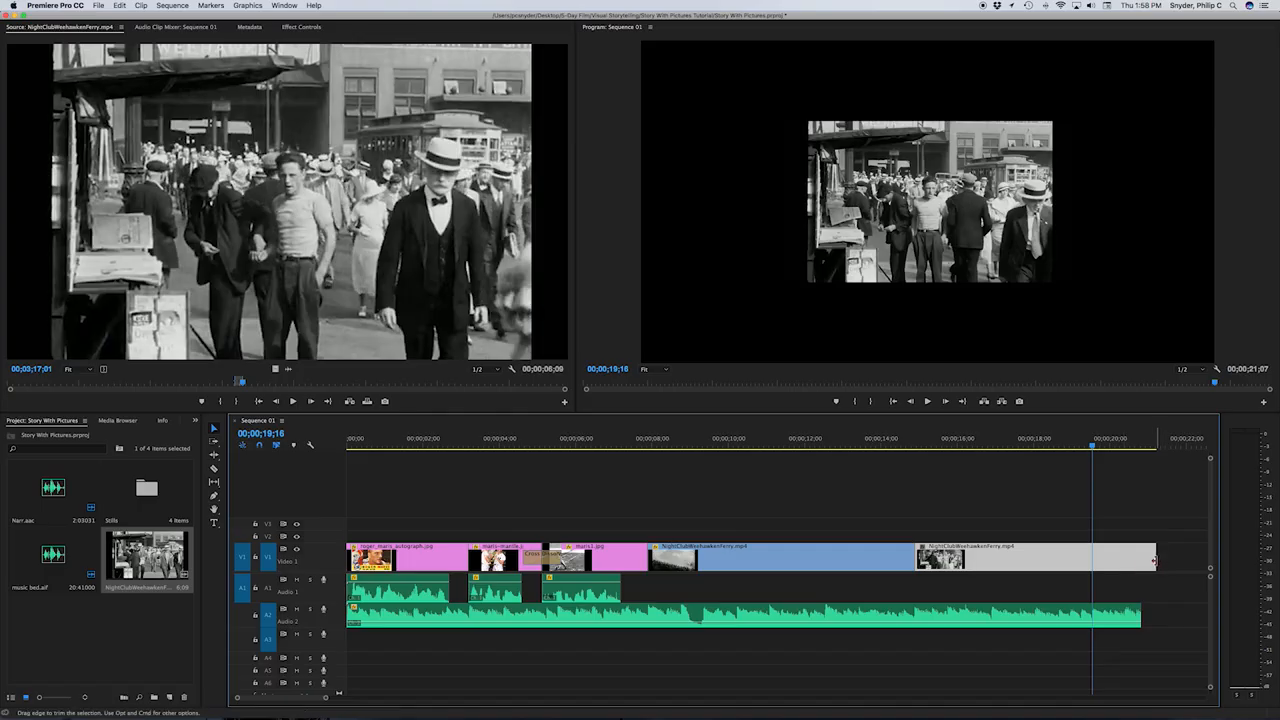
pyautogui.moveTo(1155, 561); pyautogui.dragTo(1097, 560)
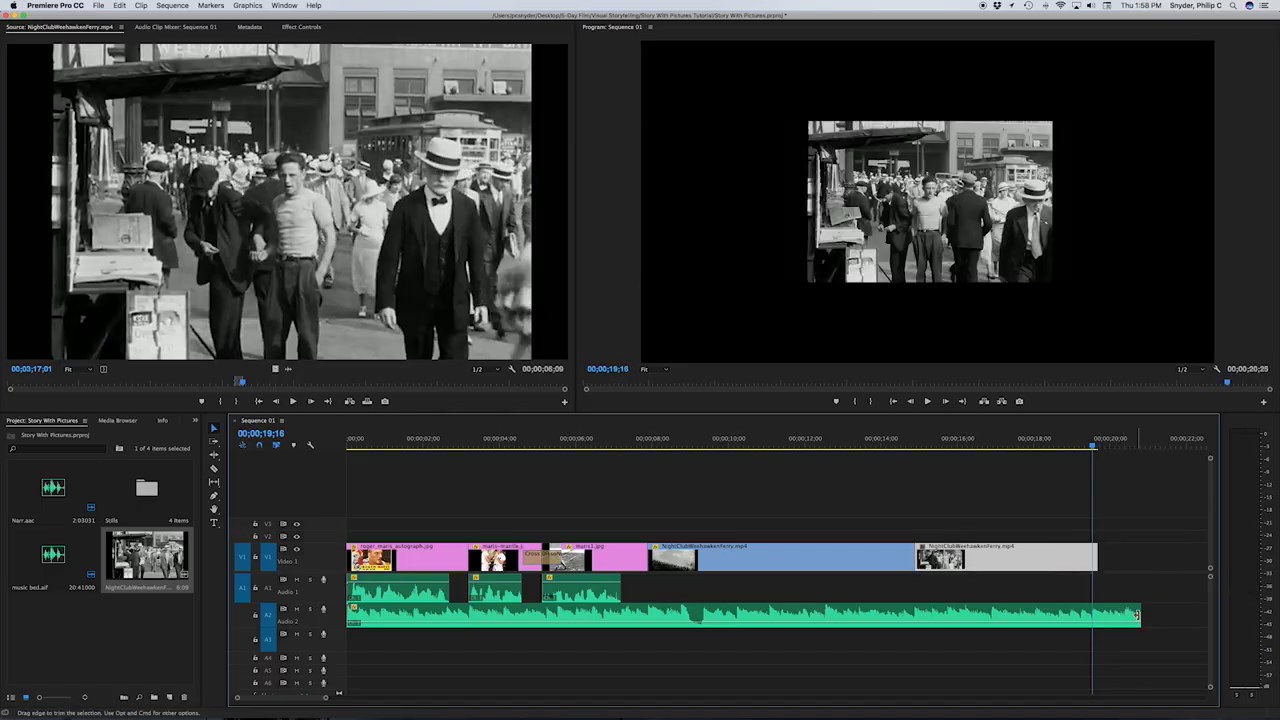
pyautogui.moveTo(1139, 614); pyautogui.dragTo(1098, 617)
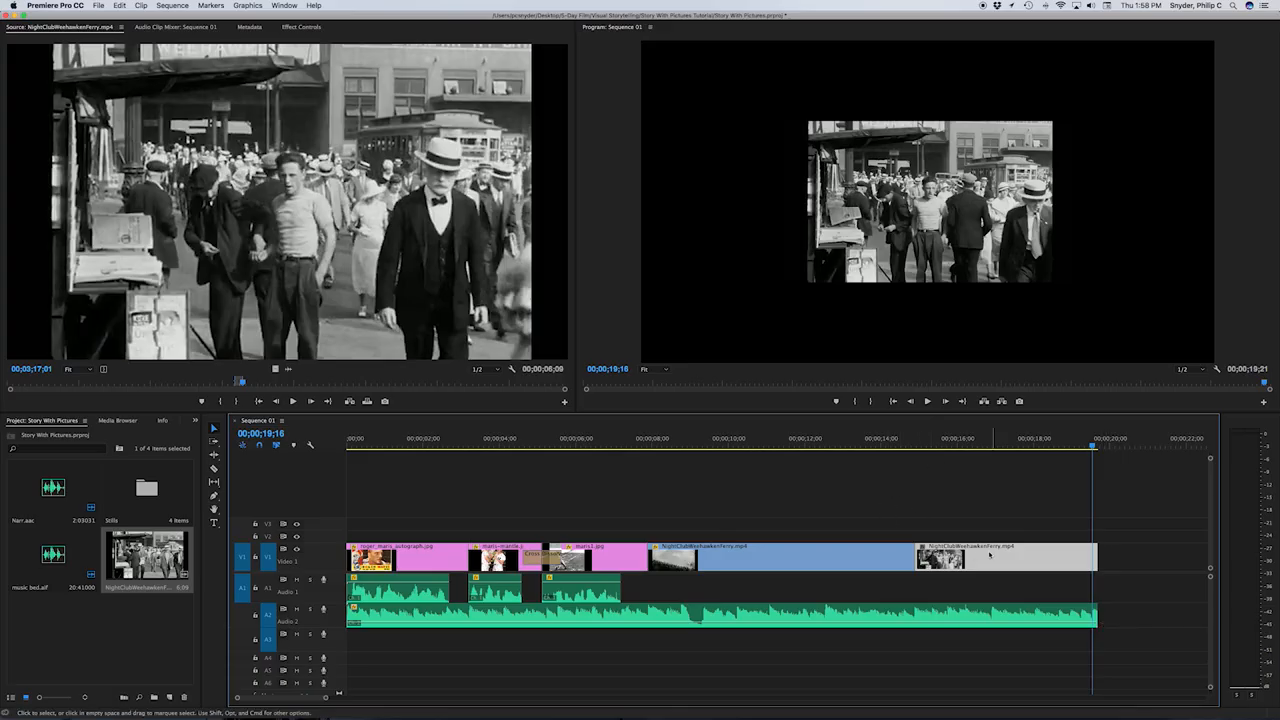
# Step: Set the street-crowd clip's Scale to 241 so it fills the frame, and save the project
pyautogui.click(300, 27)
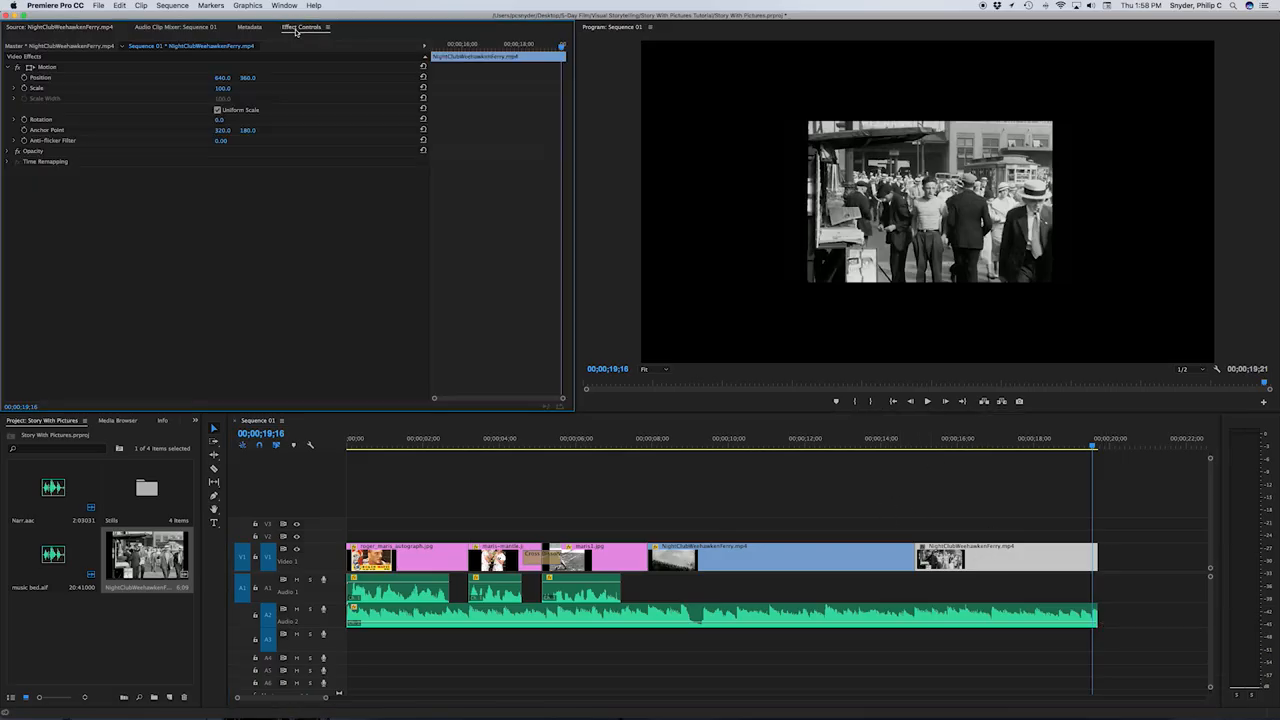
pyautogui.moveTo(222, 88); pyautogui.dragTo(360, 88)
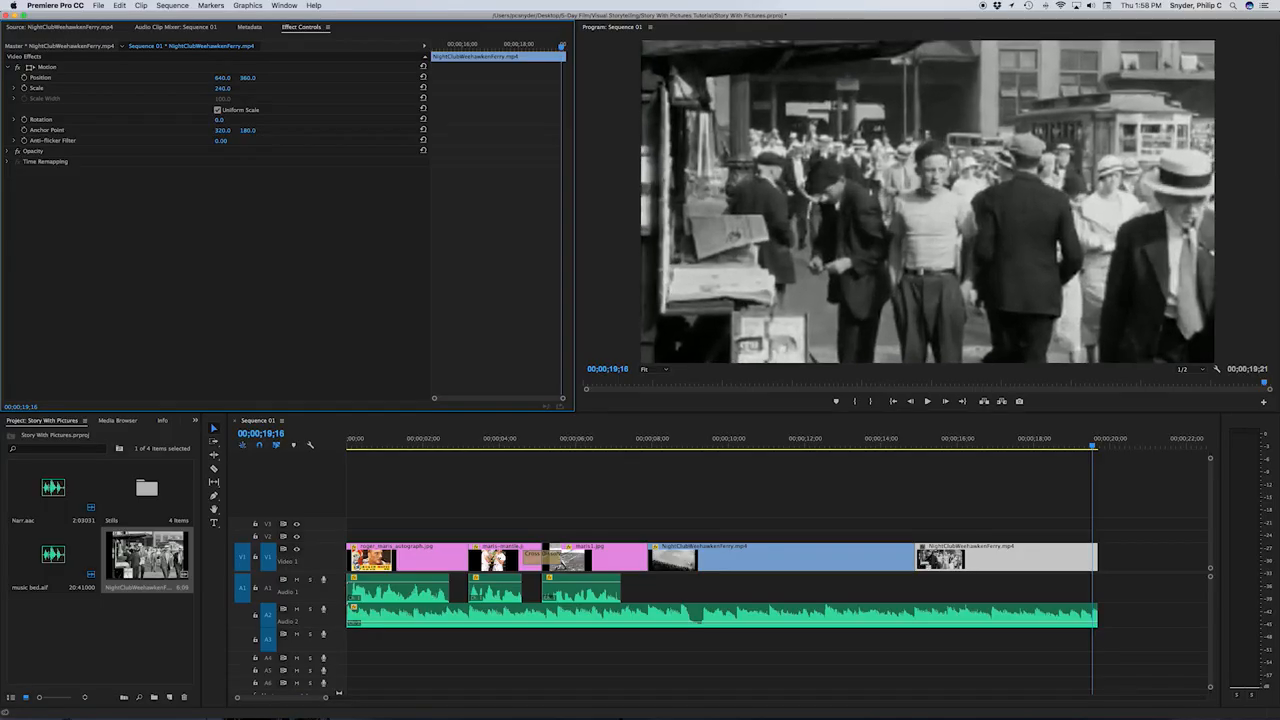
pyautogui.moveTo(226, 89); pyautogui.dragTo(228, 89)
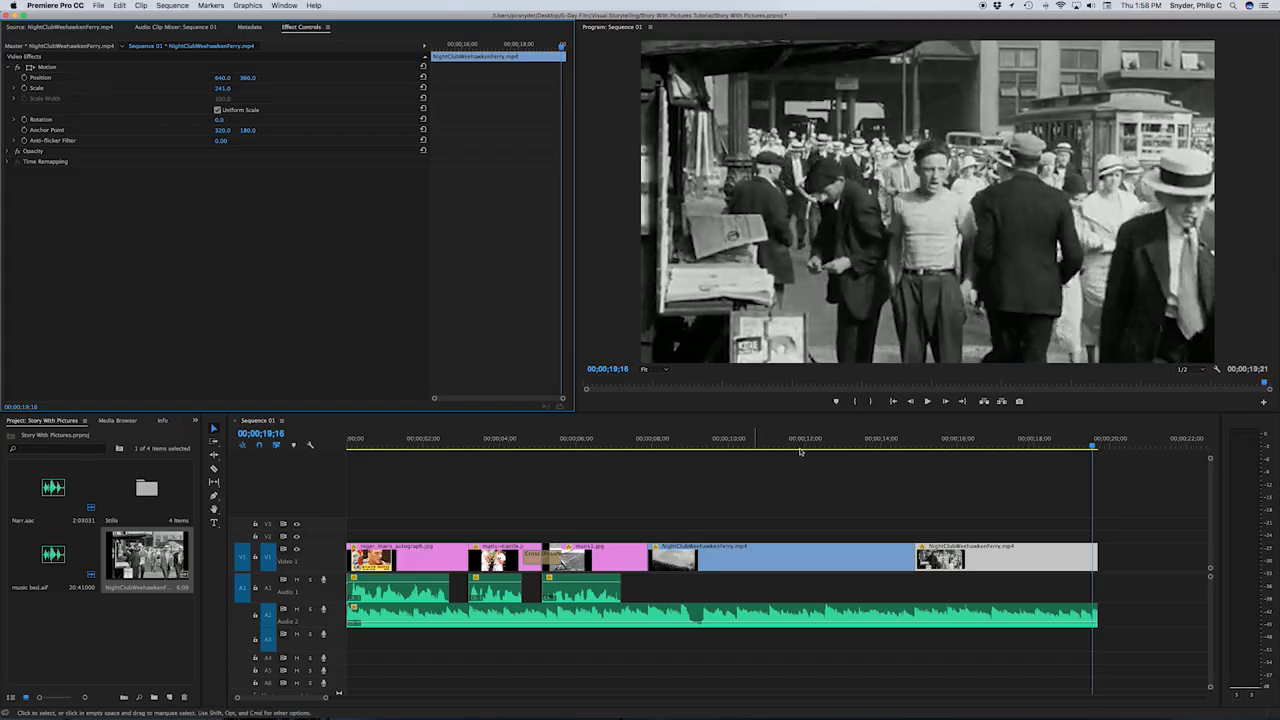
pyautogui.moveTo(1052, 450); pyautogui.dragTo(979, 449)
pyautogui.press('super+s')
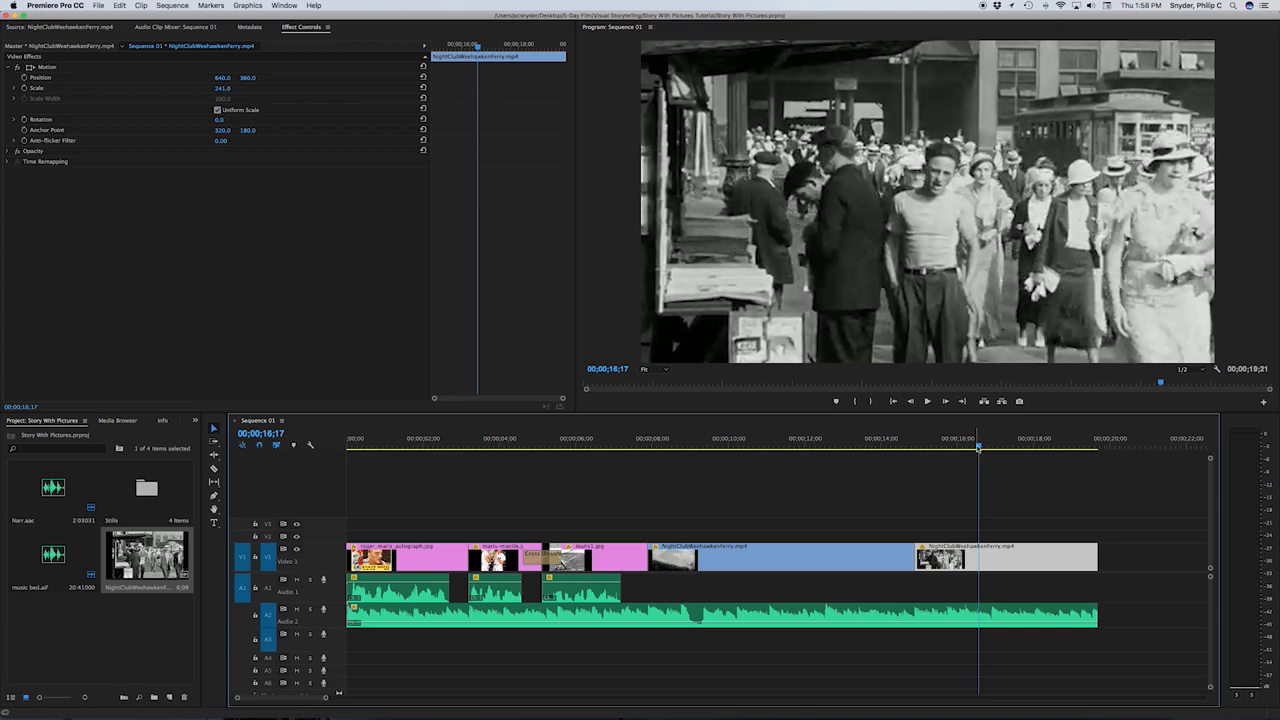
# Step: Apply a Cross Dissolve lasting 10 frames to the start of roger_maris_autograph.jpg on Video 1
pyautogui.moveTo(978, 447)
pyautogui.mouseDown()
pyautogui.moveTo(891, 446)
pyautogui.moveTo(955, 448)
pyautogui.mouseUp()
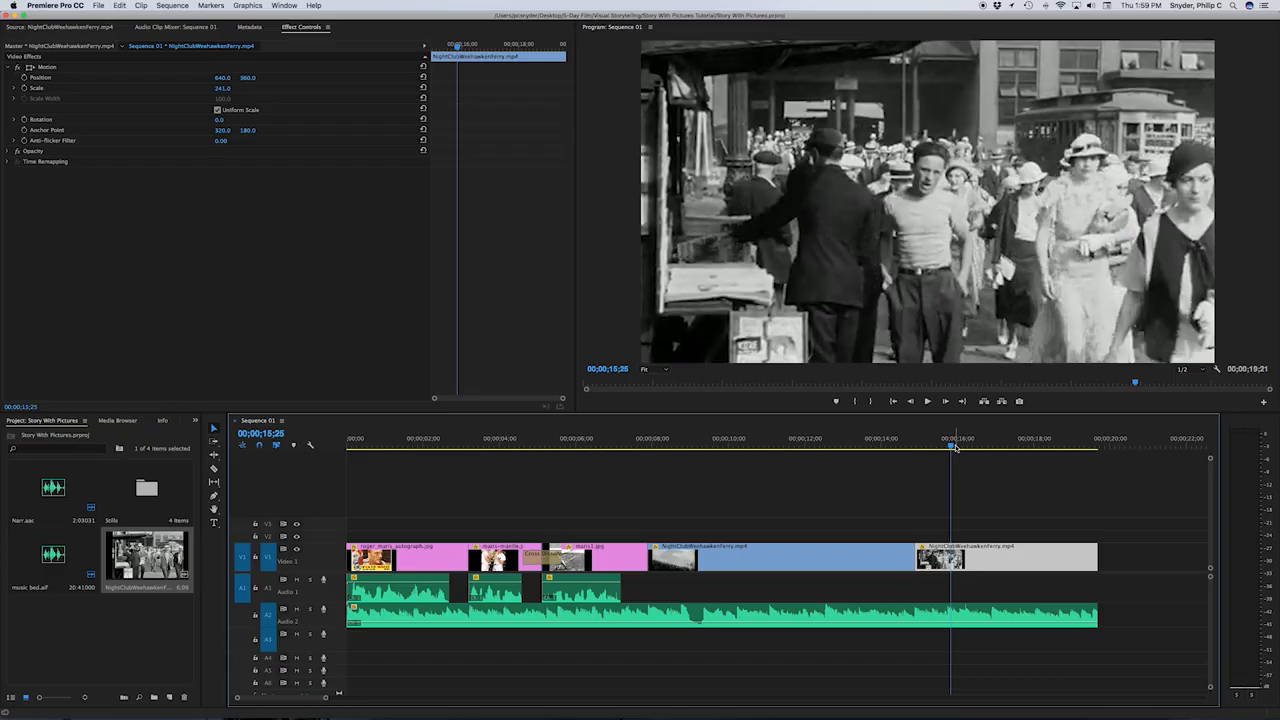
pyautogui.press('Home')
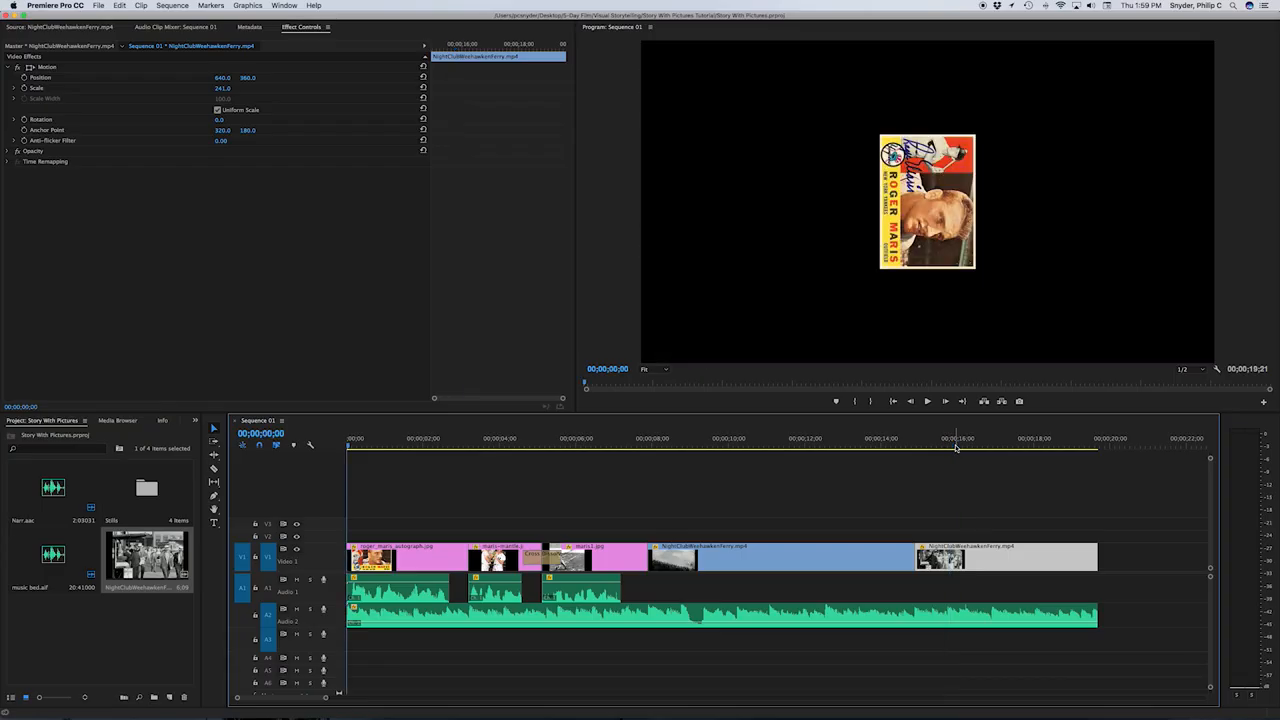
pyautogui.click(195, 421)
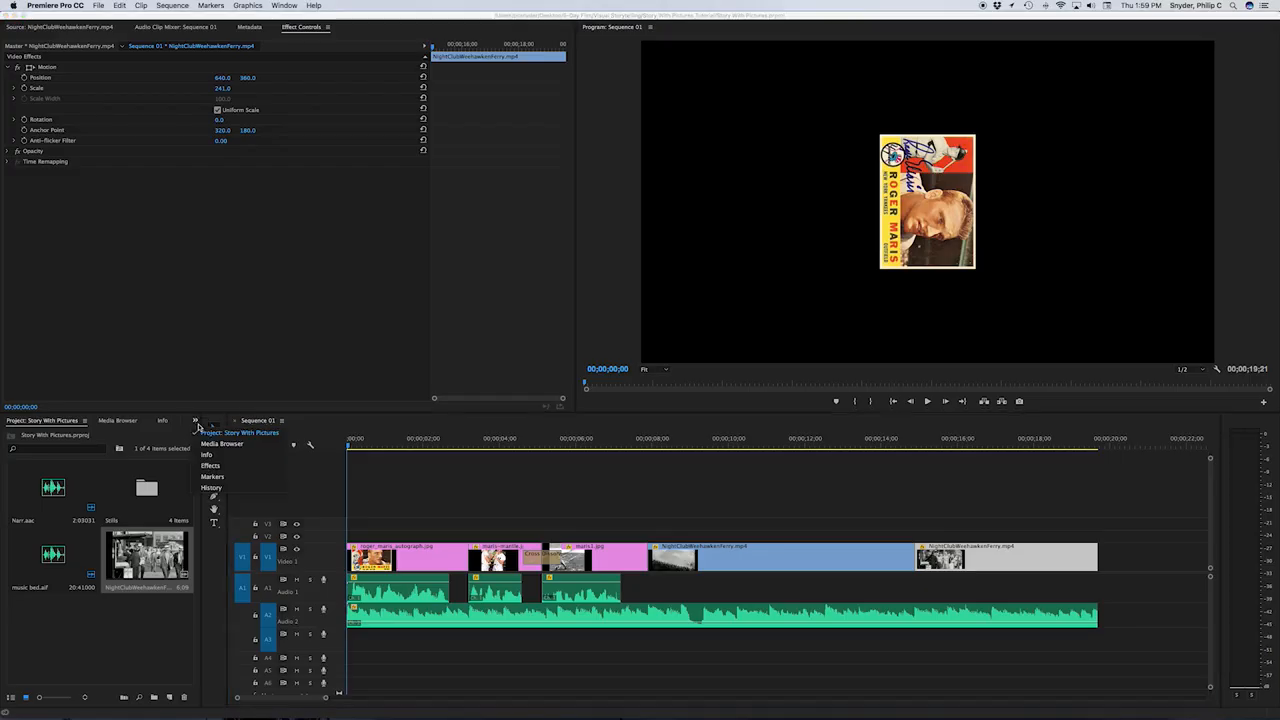
pyautogui.click(211, 466)
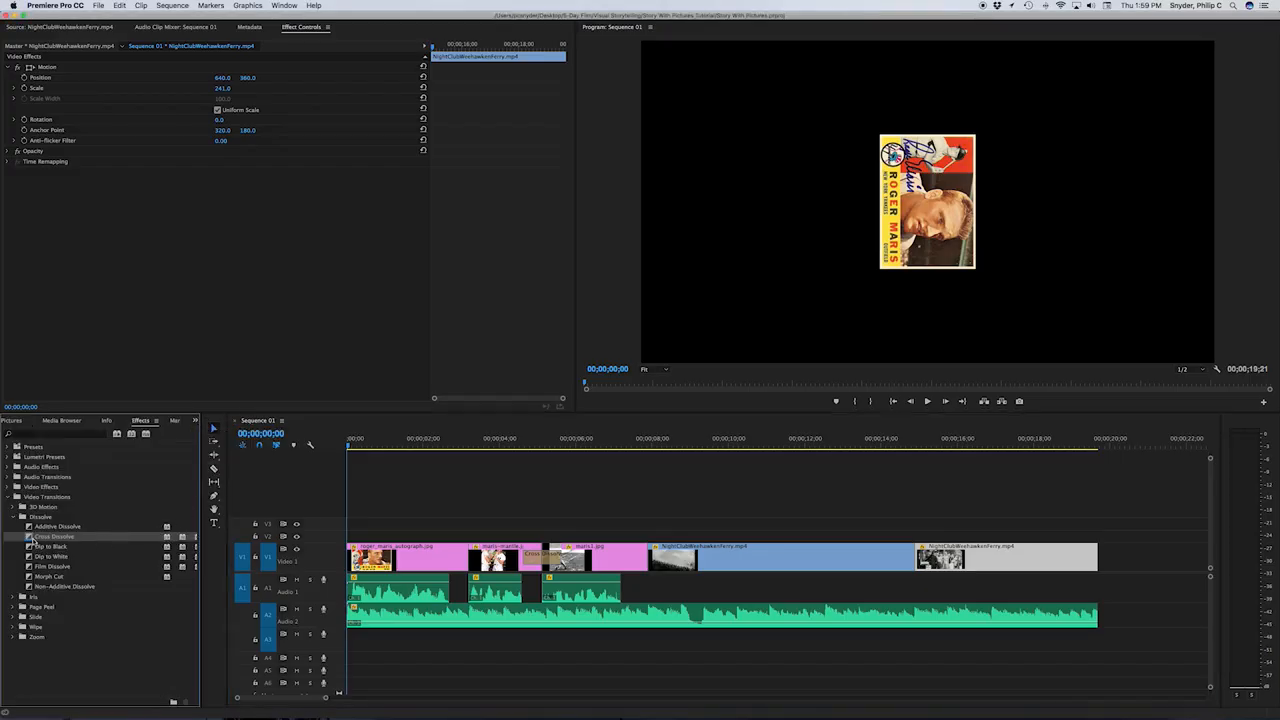
pyautogui.moveTo(33, 540); pyautogui.dragTo(358, 556)
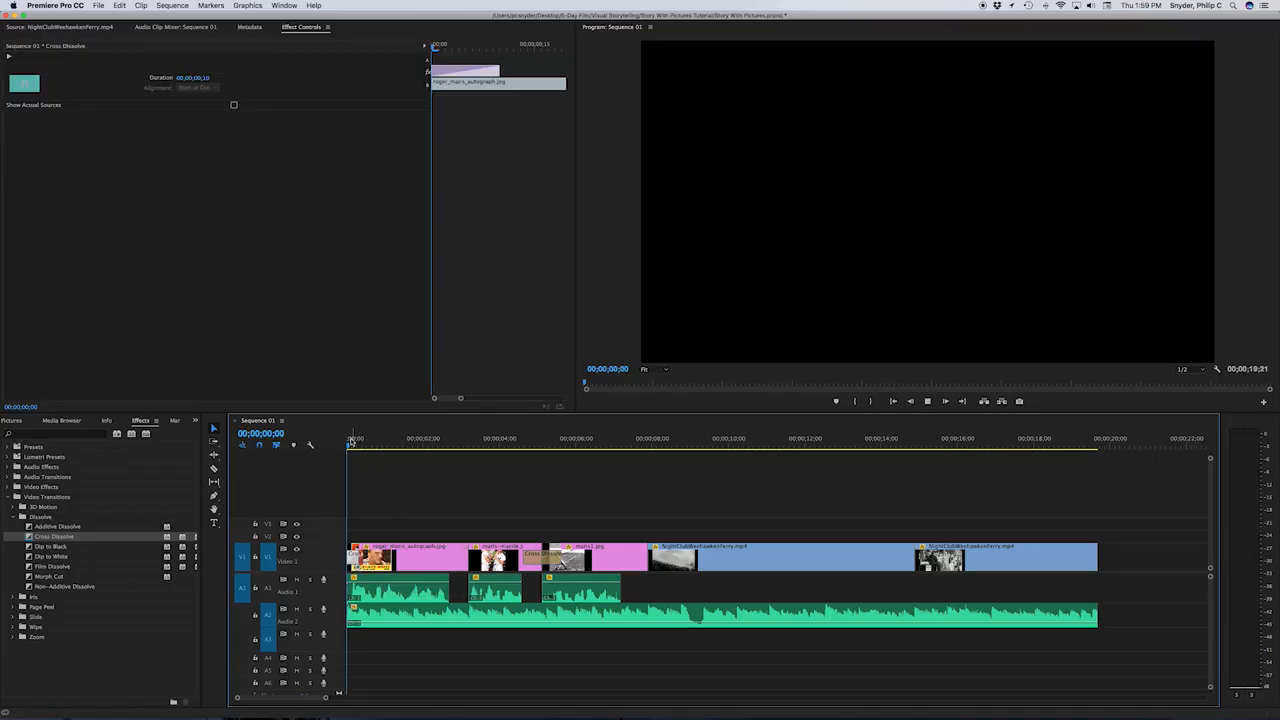
# Step: Play the sequence from its start into the baseball clip to check the opening dissolve, and save the project
pyautogui.press('space')
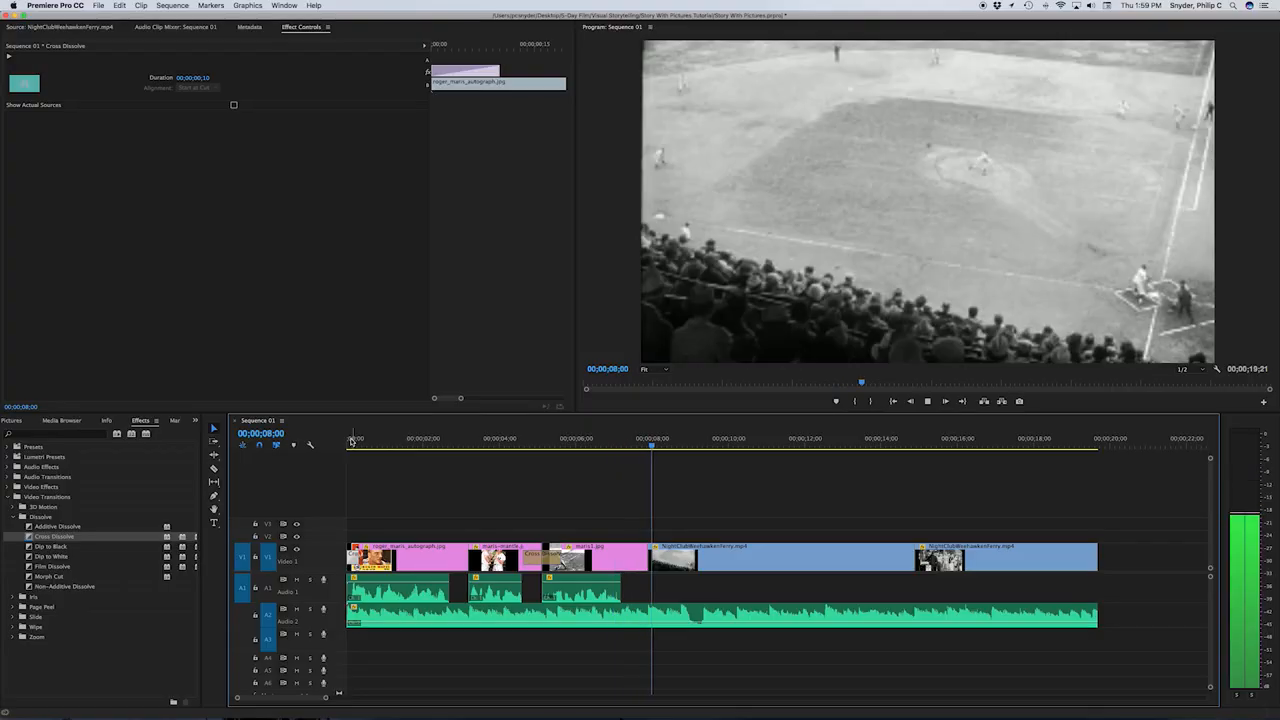
pyautogui.press('space')
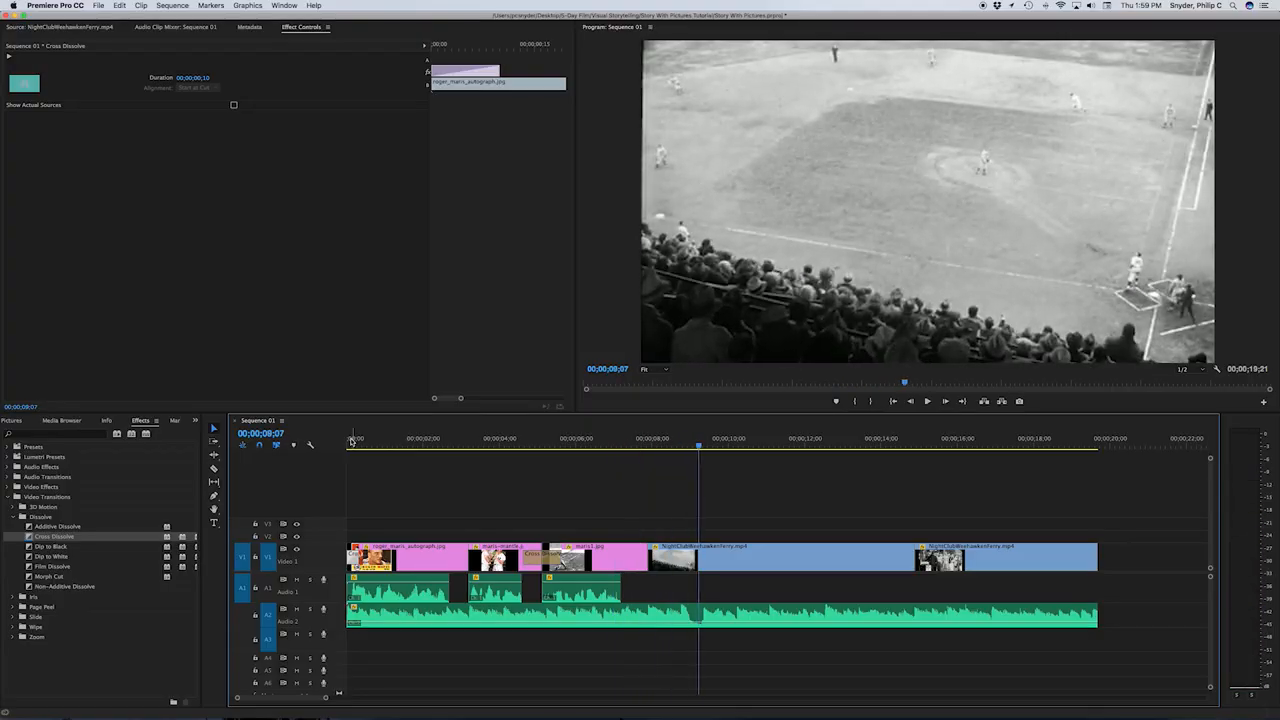
pyautogui.press('super+s')
# Step: Add two volume keyframes to the music bed, at 00;00;07;04 as the narration ends and shortly after it, and raise the second one
pyautogui.click(607, 446)
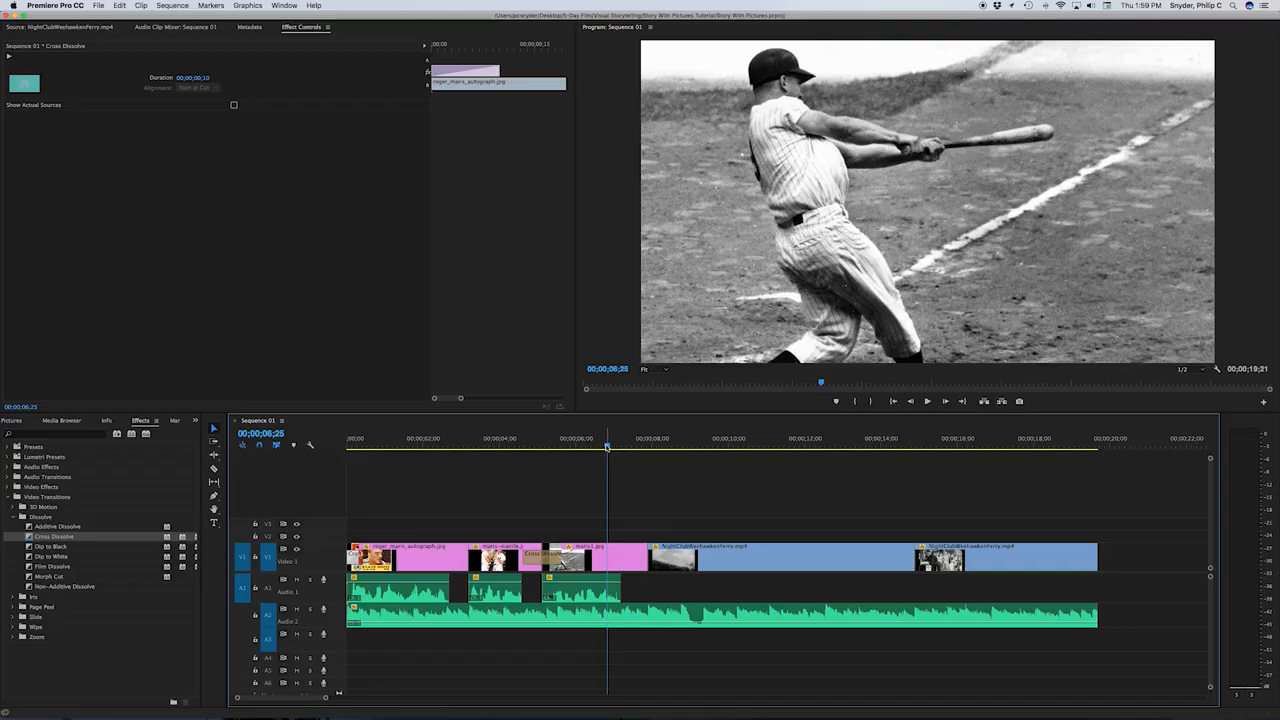
pyautogui.moveTo(607, 446)
pyautogui.mouseDown()
pyautogui.moveTo(580, 446)
pyautogui.moveTo(620, 446)
pyautogui.mouseUp()
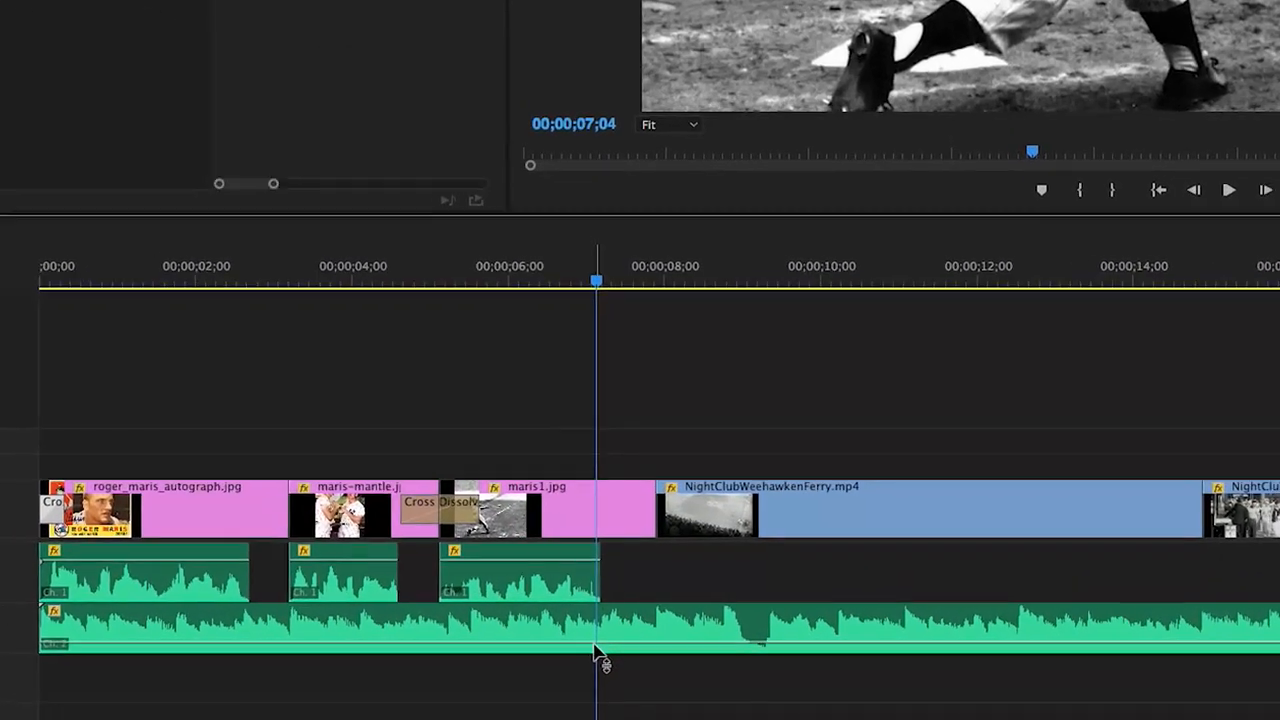
pyautogui.press('=')
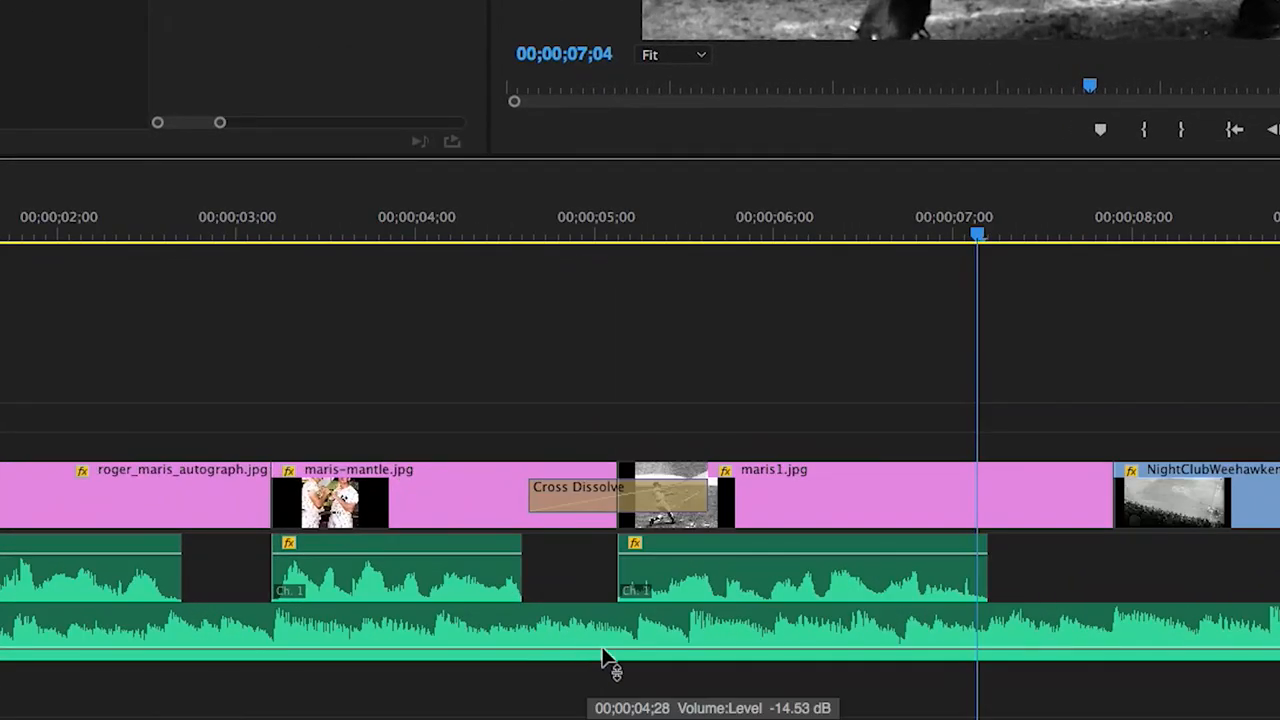
pyautogui.click(977, 657)
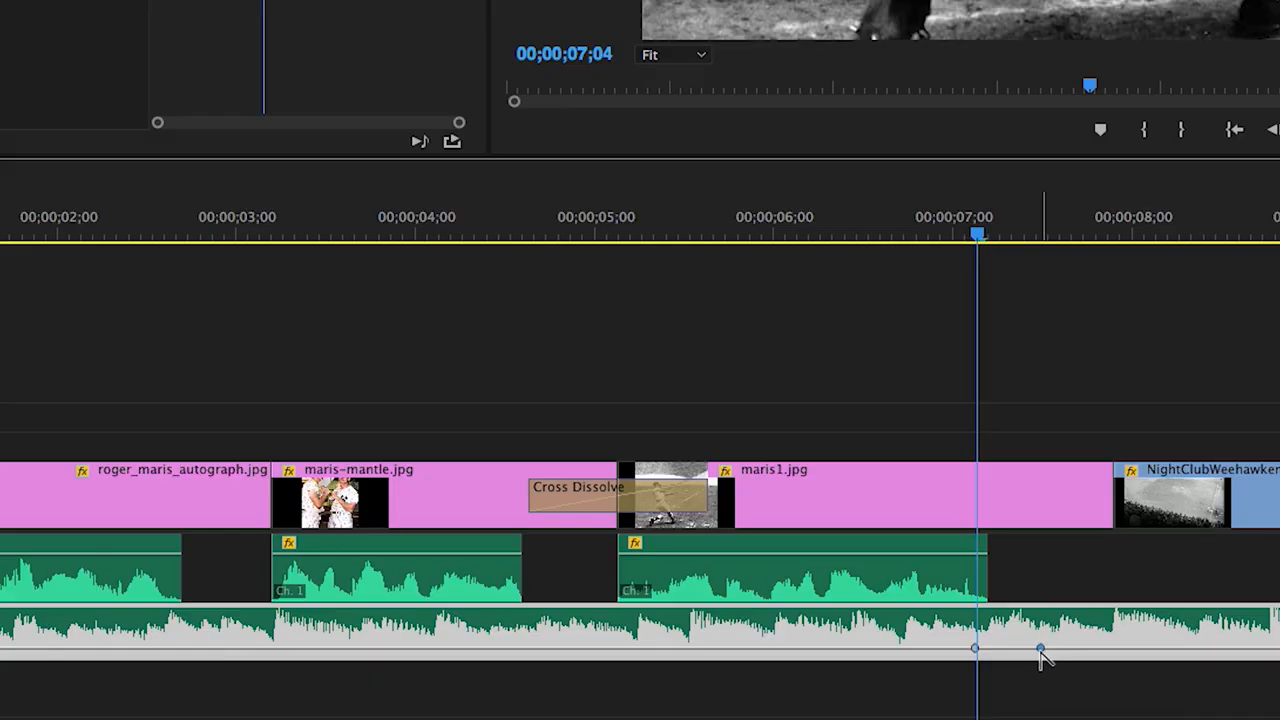
pyautogui.moveTo(1040, 648); pyautogui.dragTo(1040, 633)
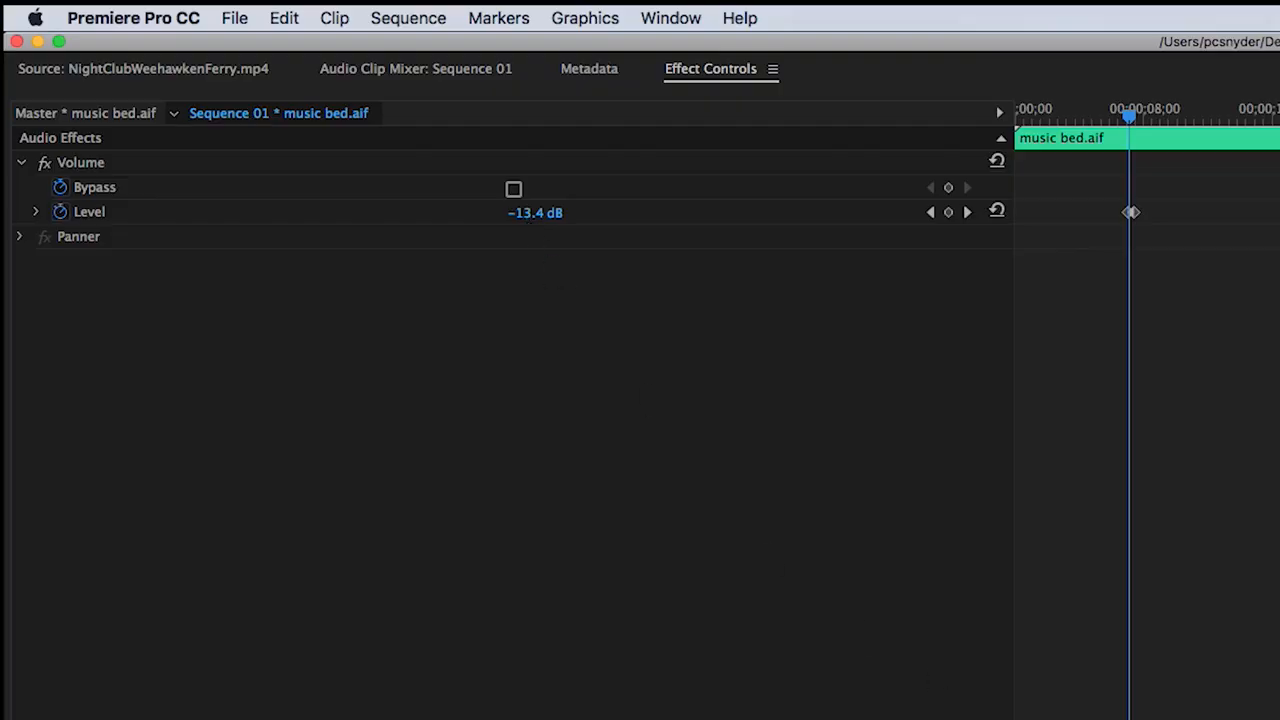
# Step: Set the music bed's Level to 0 dB at its second volume keyframe
pyautogui.press('Left')
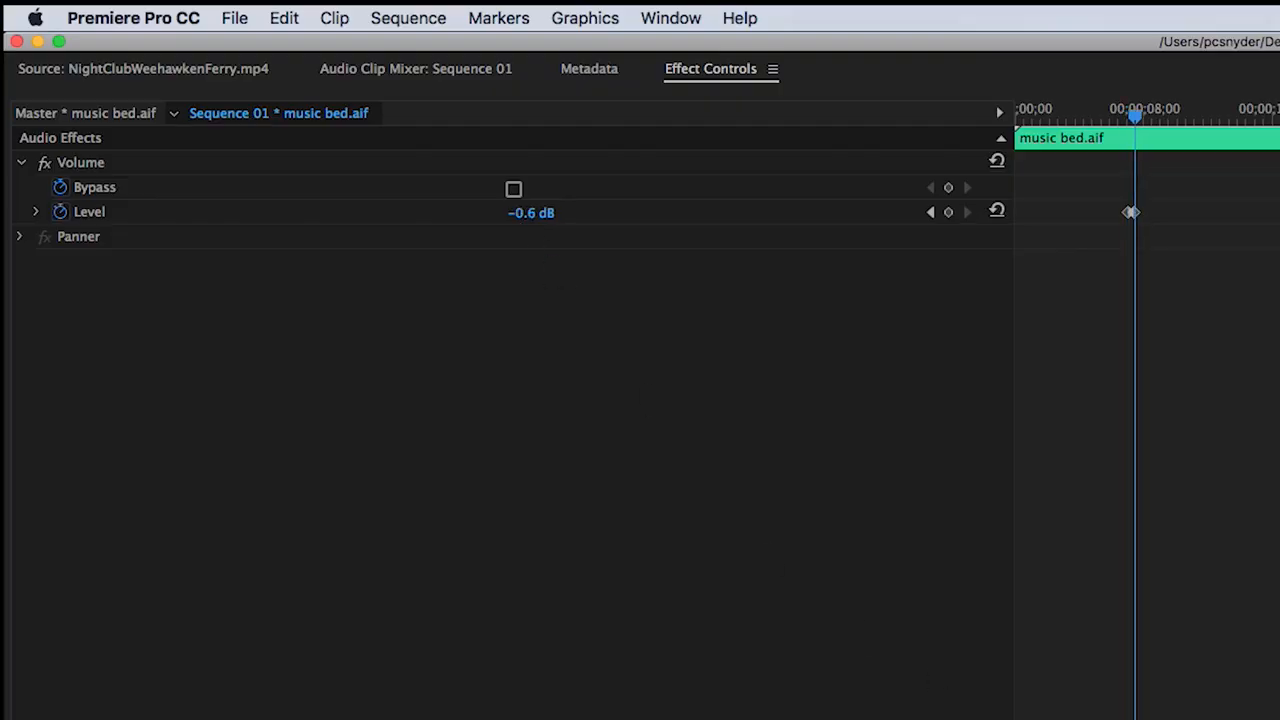
pyautogui.click(516, 212)
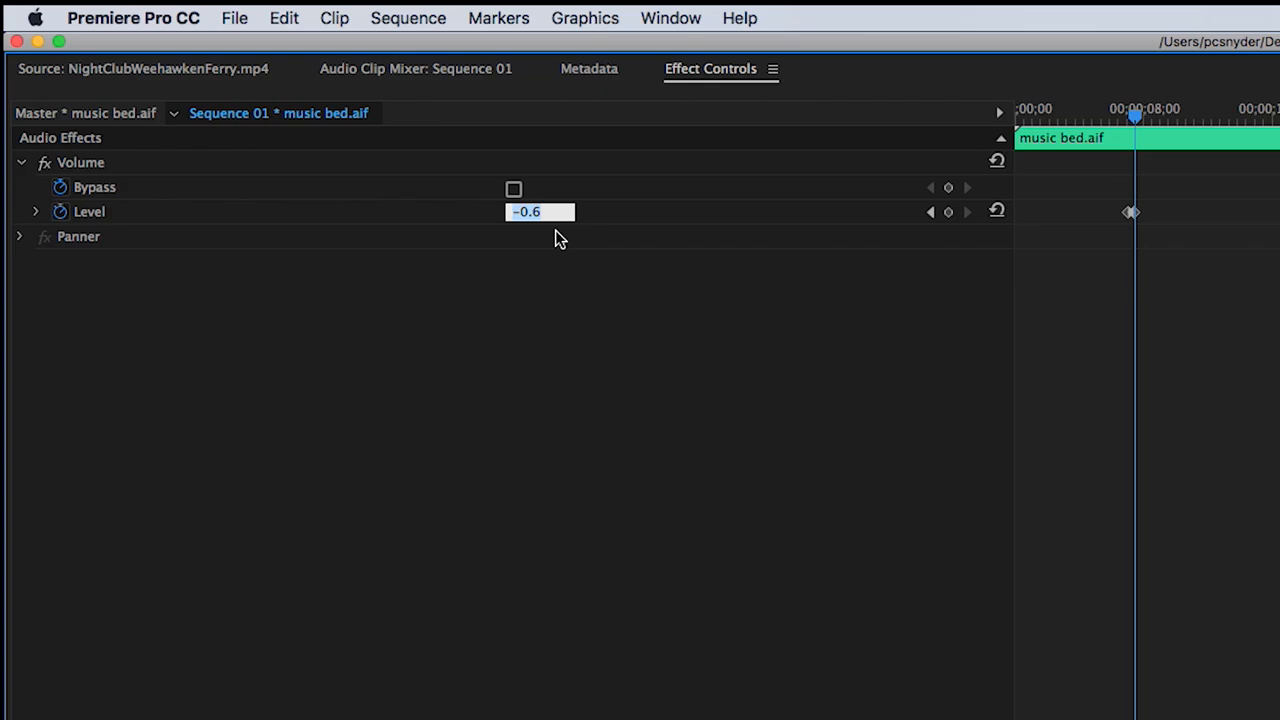
pyautogui.write('0')
pyautogui.press('Return')
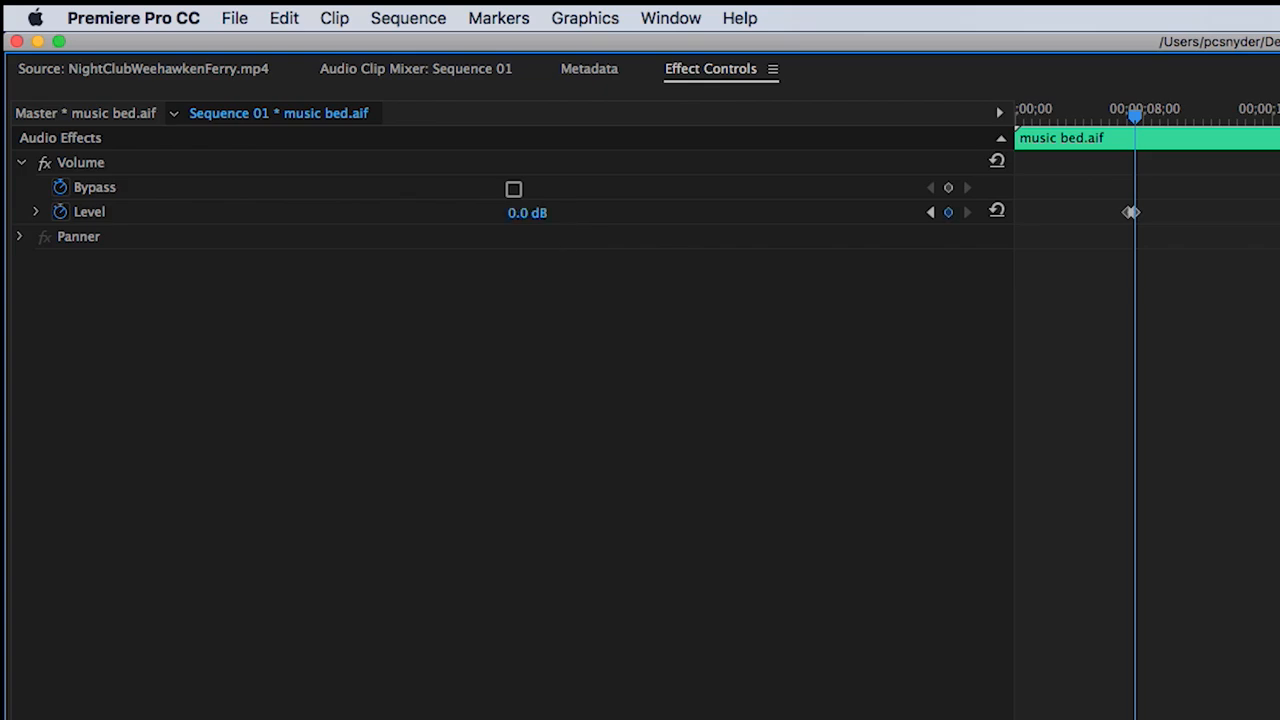
# Step: Play the last seconds of the sequence to check how the street-crowd clip and music bed end
pyautogui.click(732, 446)
pyautogui.press('space')
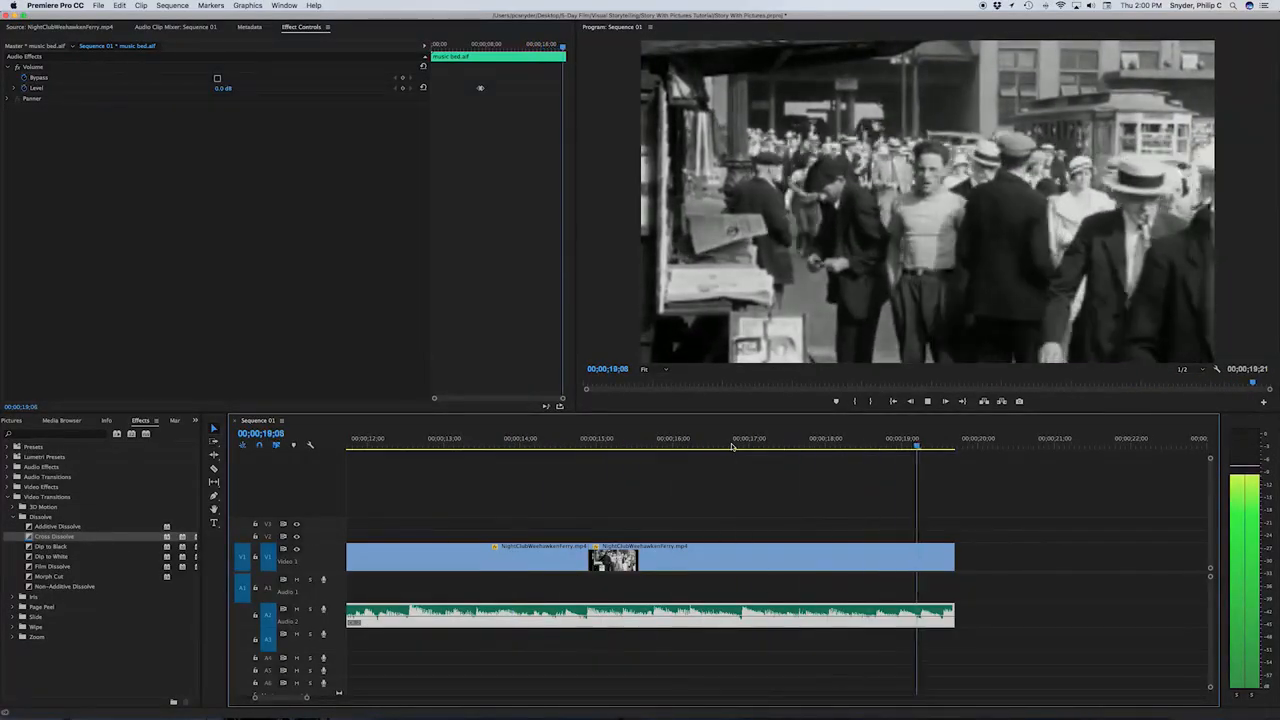
pyautogui.press('space')
# Step: Apply a Constant Power crossfade to the end of the music bed, covering it from 00;00;18;21
pyautogui.moveTo(943, 446); pyautogui.dragTo(878, 447)
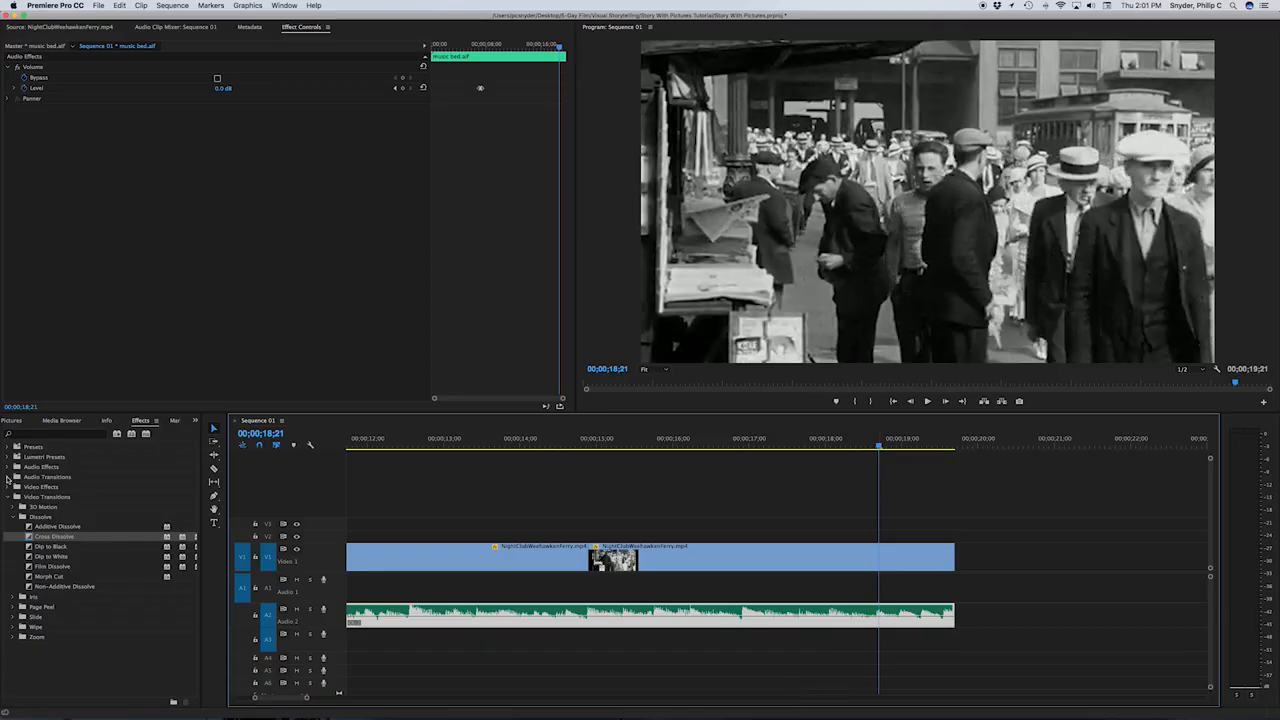
pyautogui.click(8, 478)
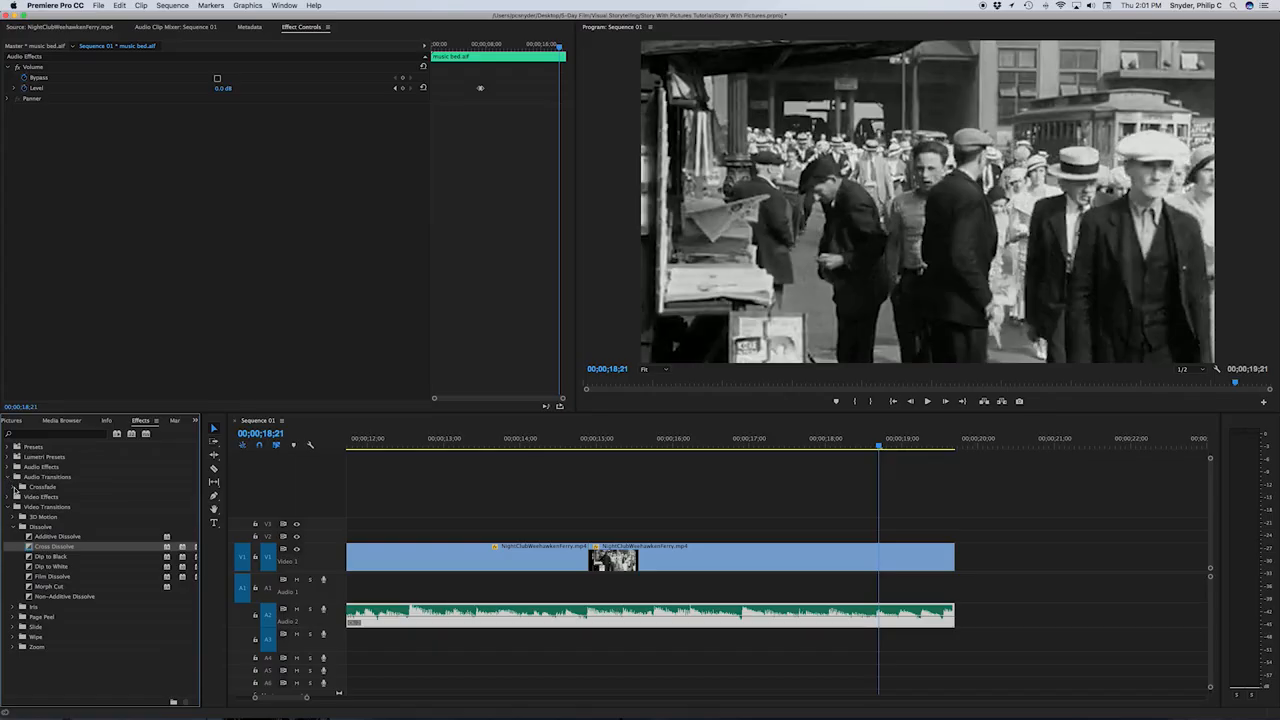
pyautogui.click(14, 488)
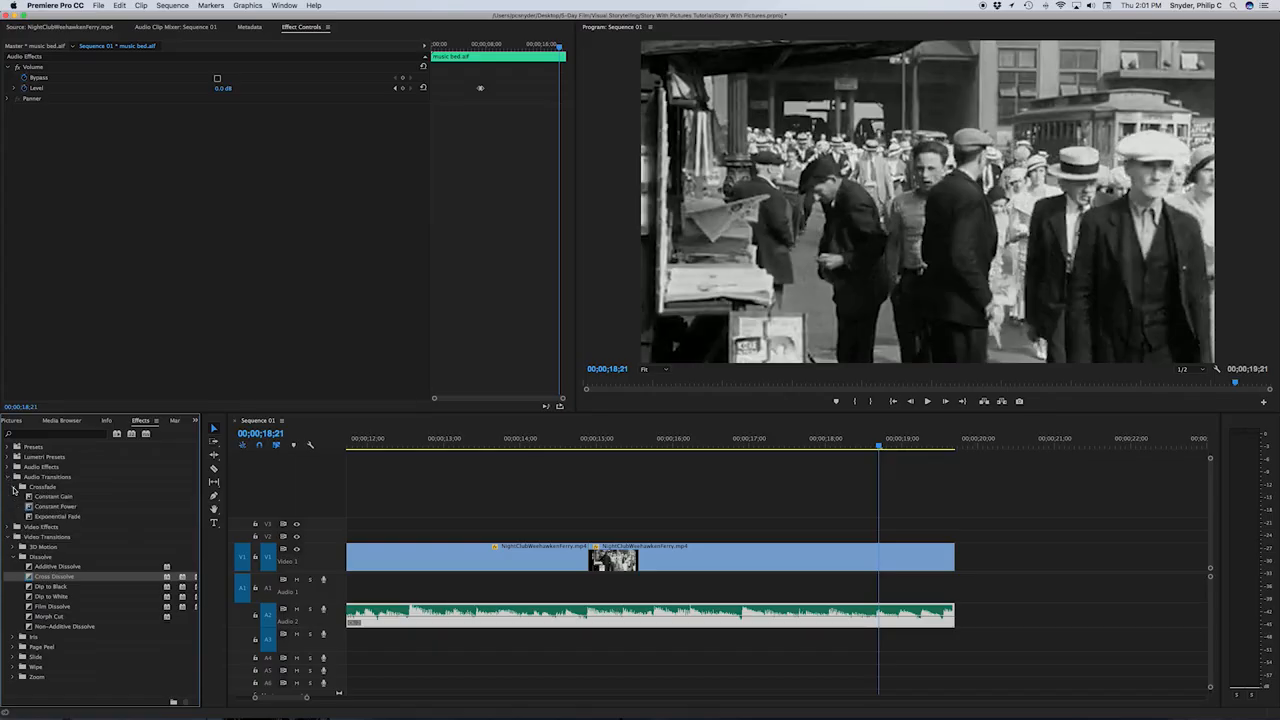
pyautogui.moveTo(40, 510); pyautogui.dragTo(950, 620)
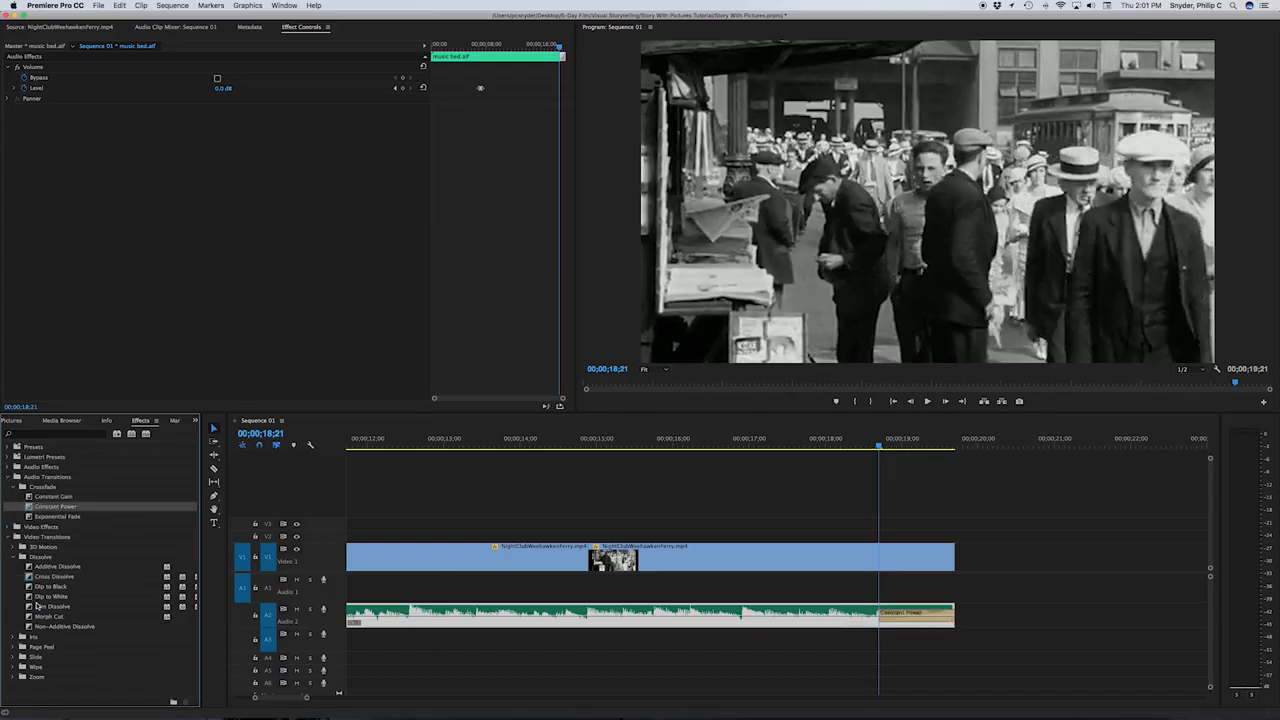
# Step: Apply a Cross Dissolve to the end of the street-crowd clip on Video 1 and play the ending
pyautogui.moveTo(32, 579); pyautogui.dragTo(948, 557)
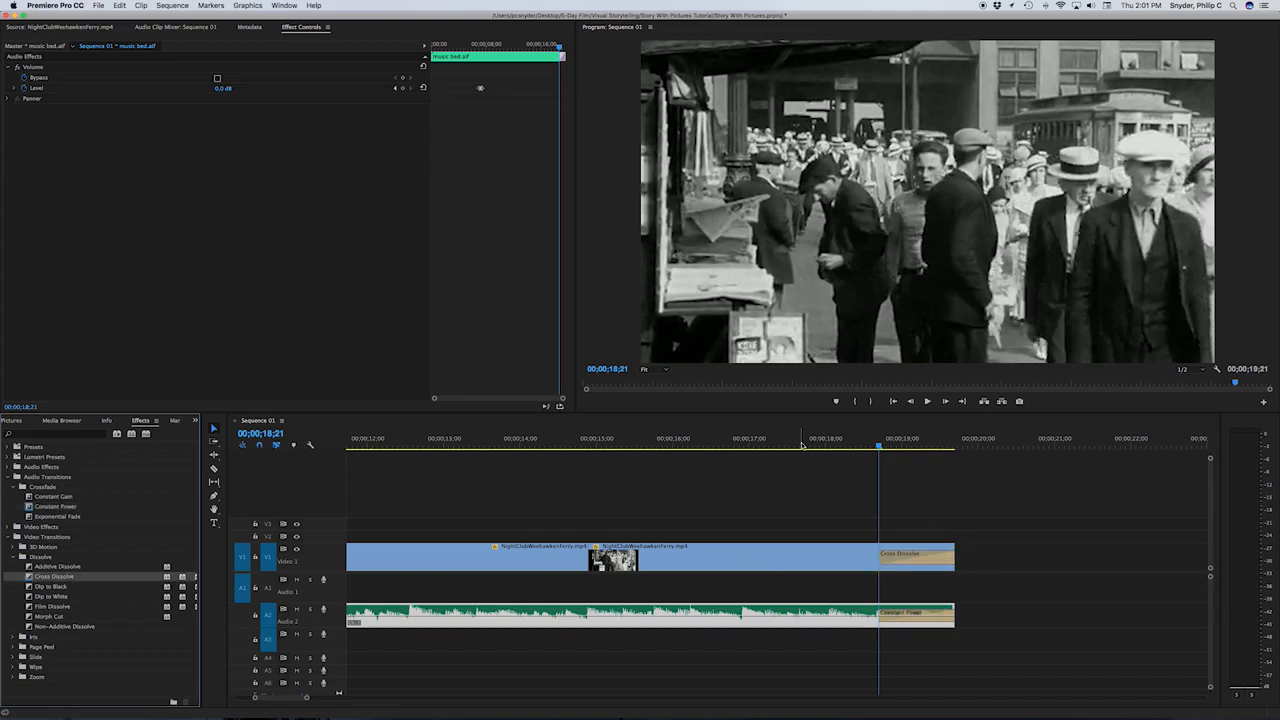
pyautogui.click(801, 444)
pyautogui.press('space')
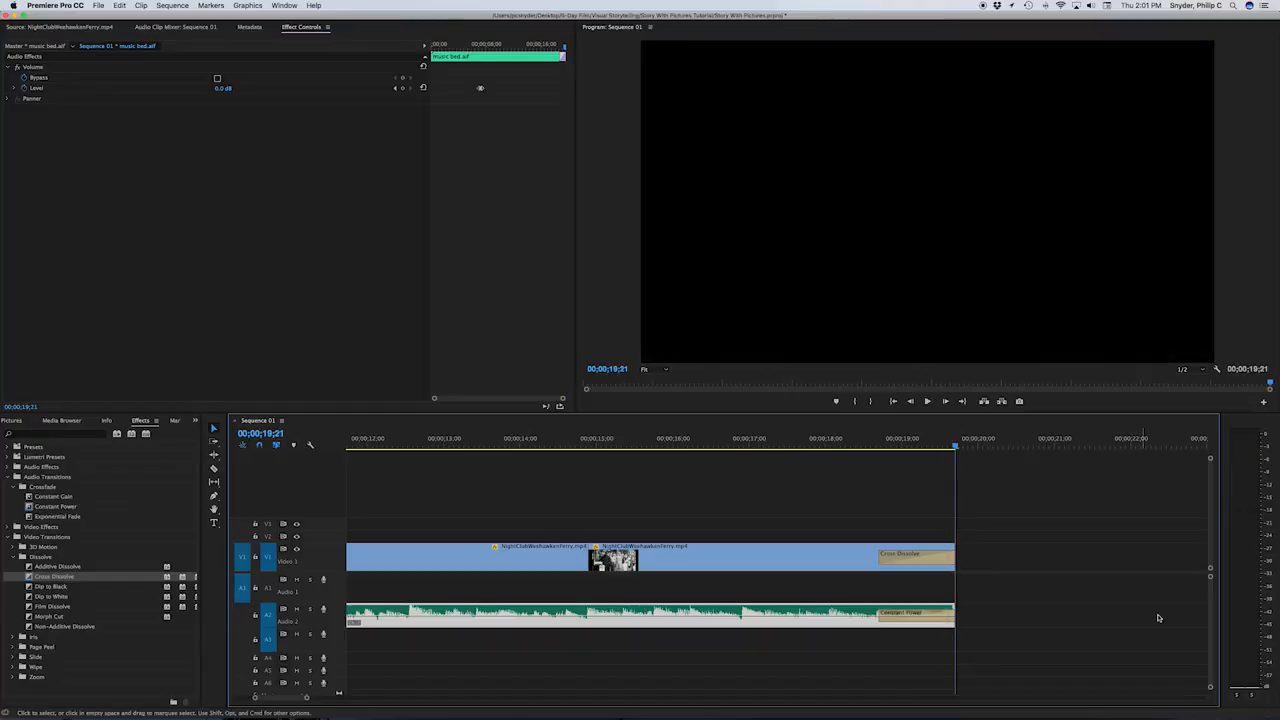
# Step: Delete the Constant Power crossfade and fade the music bed out with volume keyframes over about its last second
pyautogui.click(910, 618)
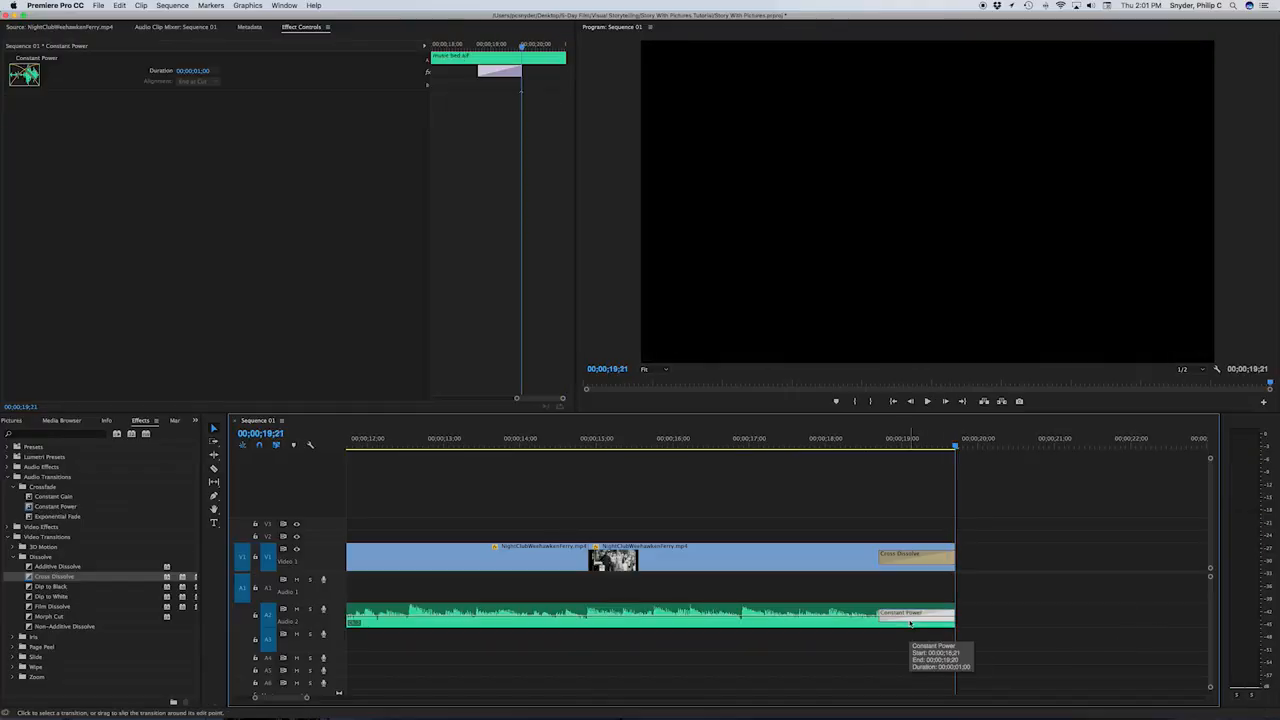
pyautogui.press('Delete')
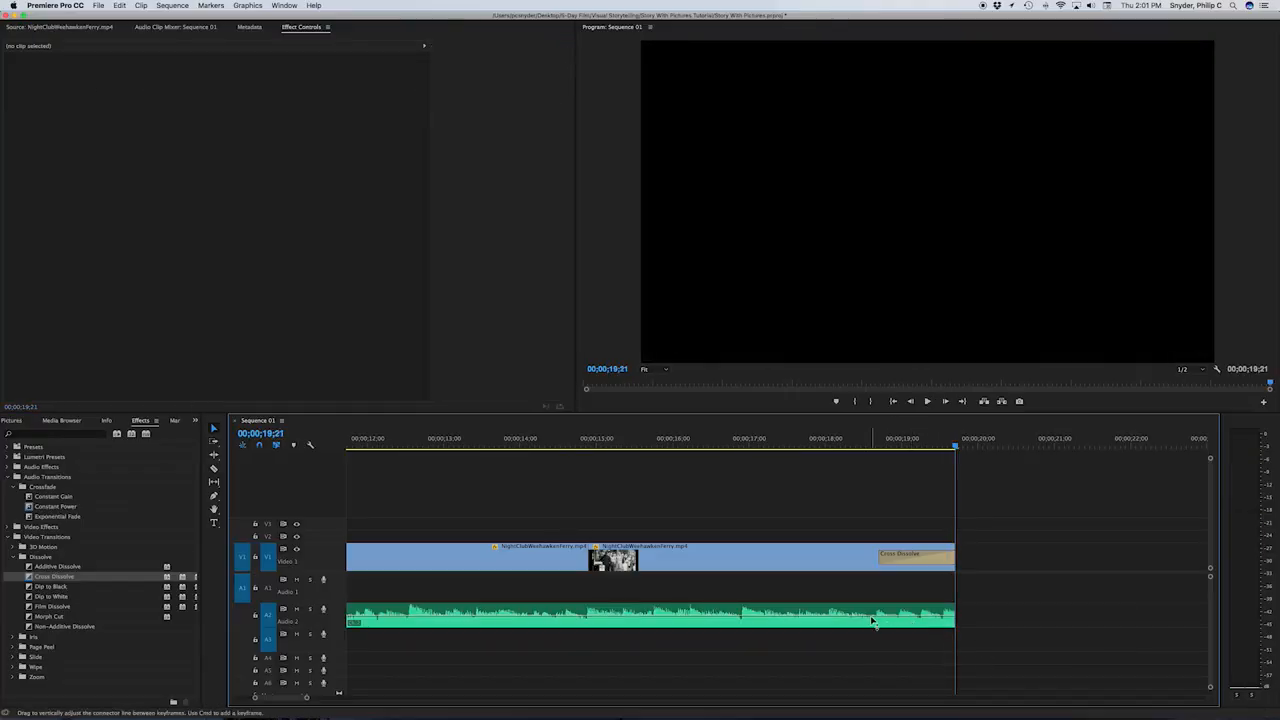
pyautogui.click(875, 621)
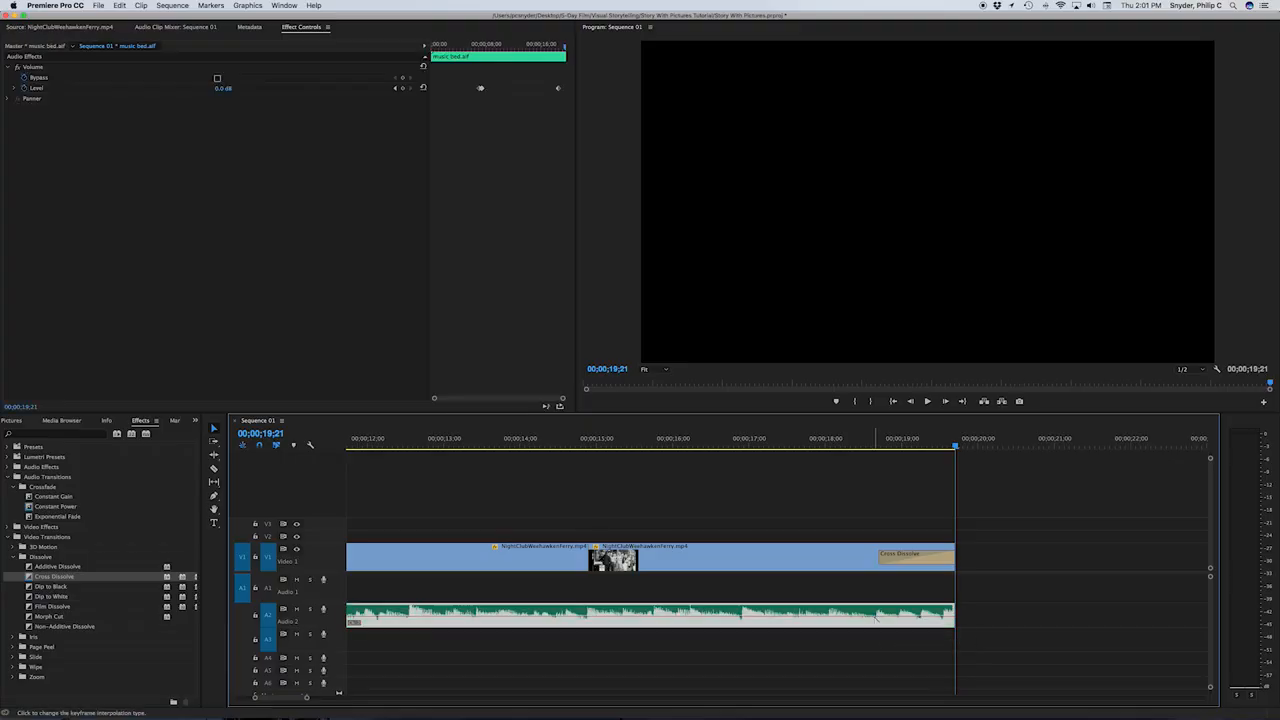
pyautogui.moveTo(950, 614); pyautogui.dragTo(955, 631)
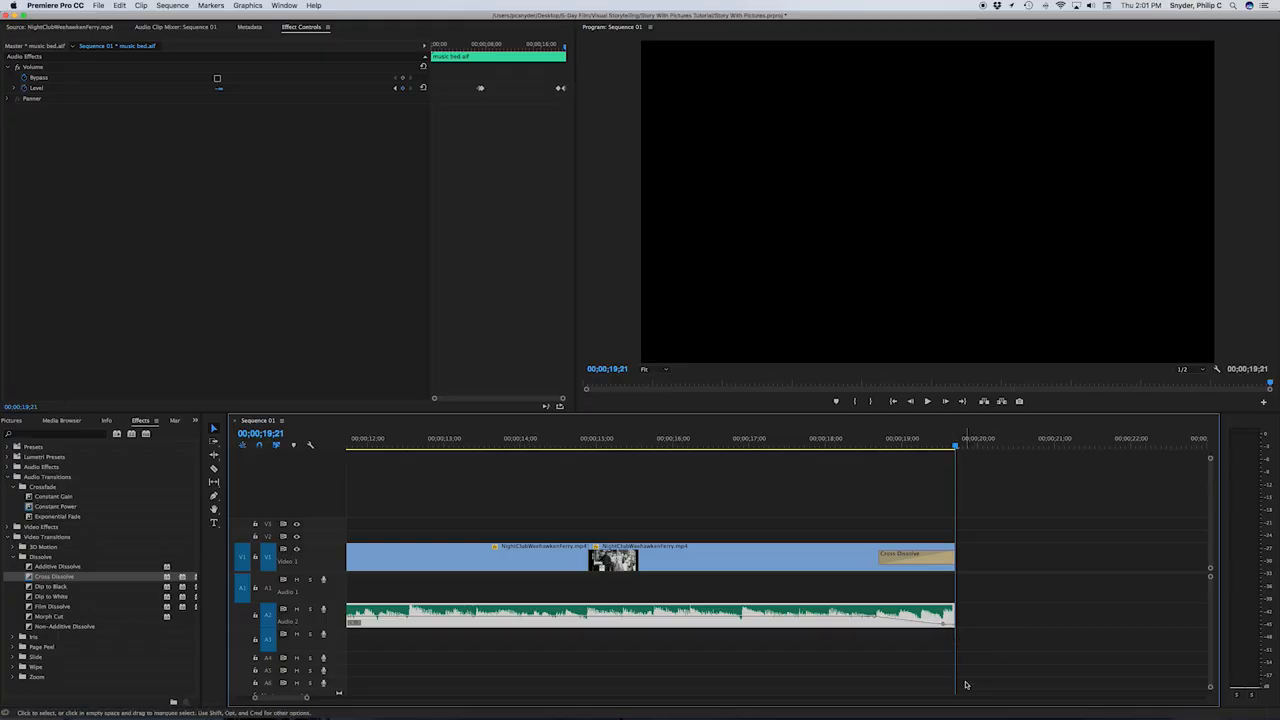
# Step: Play the whole sequence from its start to check the music levels, dissolves and closing fade
pyautogui.click(679, 443)
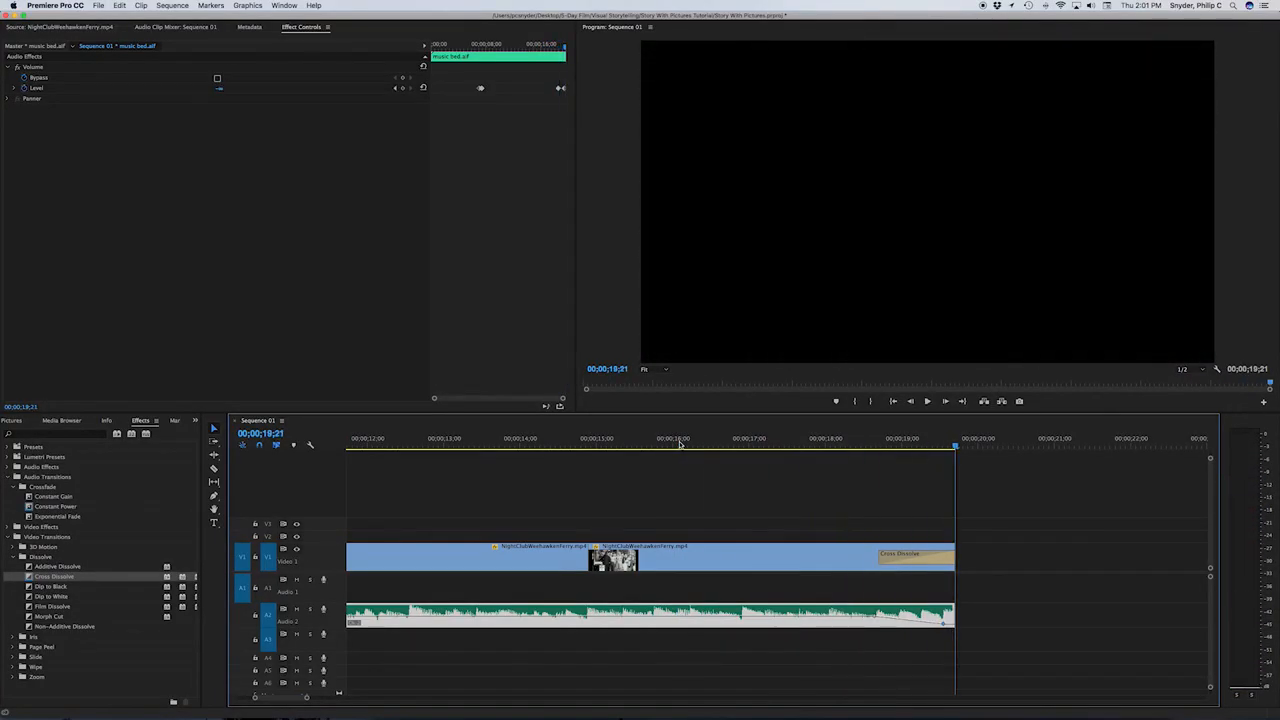
pyautogui.press('-')
pyautogui.press('-')
pyautogui.press('-')
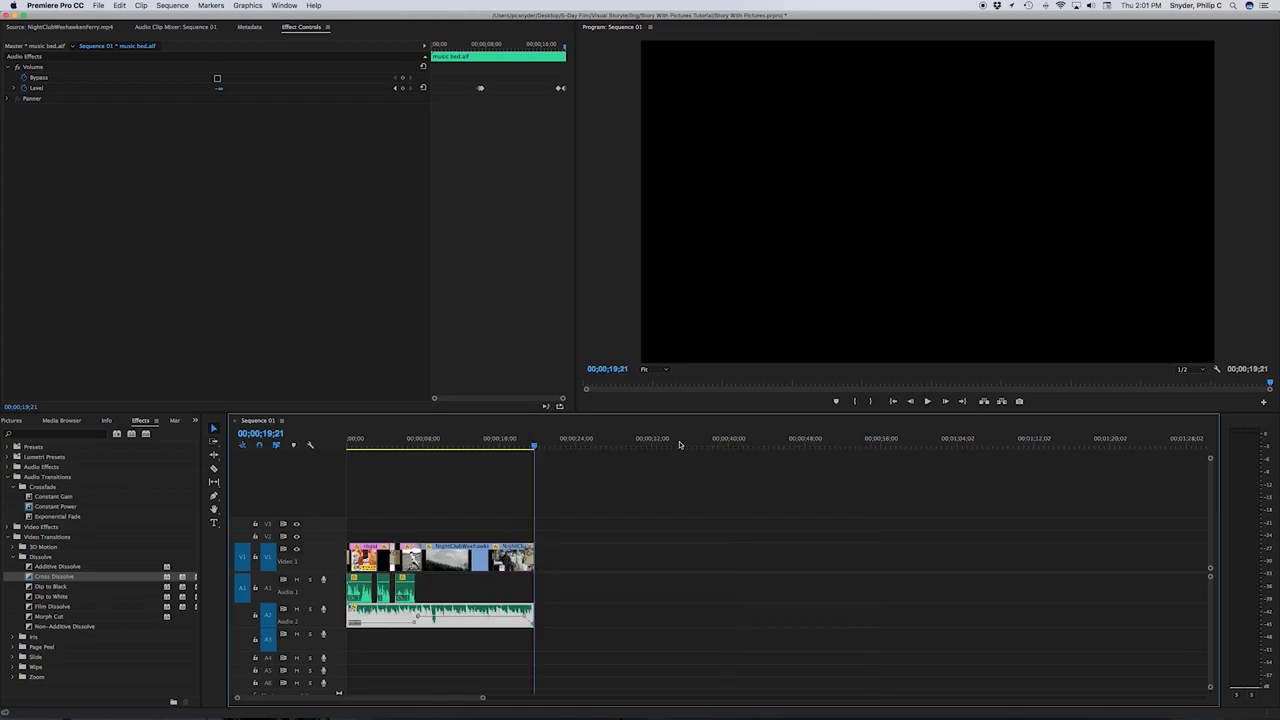
pyautogui.press('=')
pyautogui.press('=')
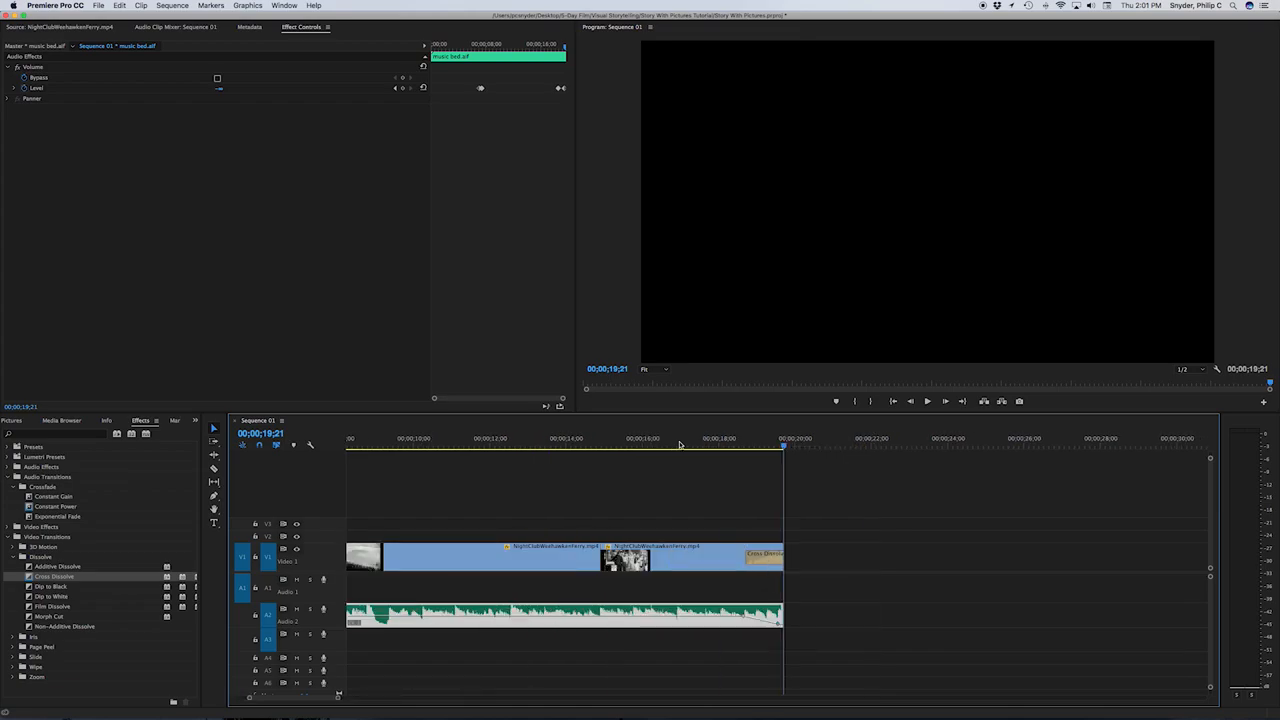
pyautogui.press('Home')
pyautogui.press('space')
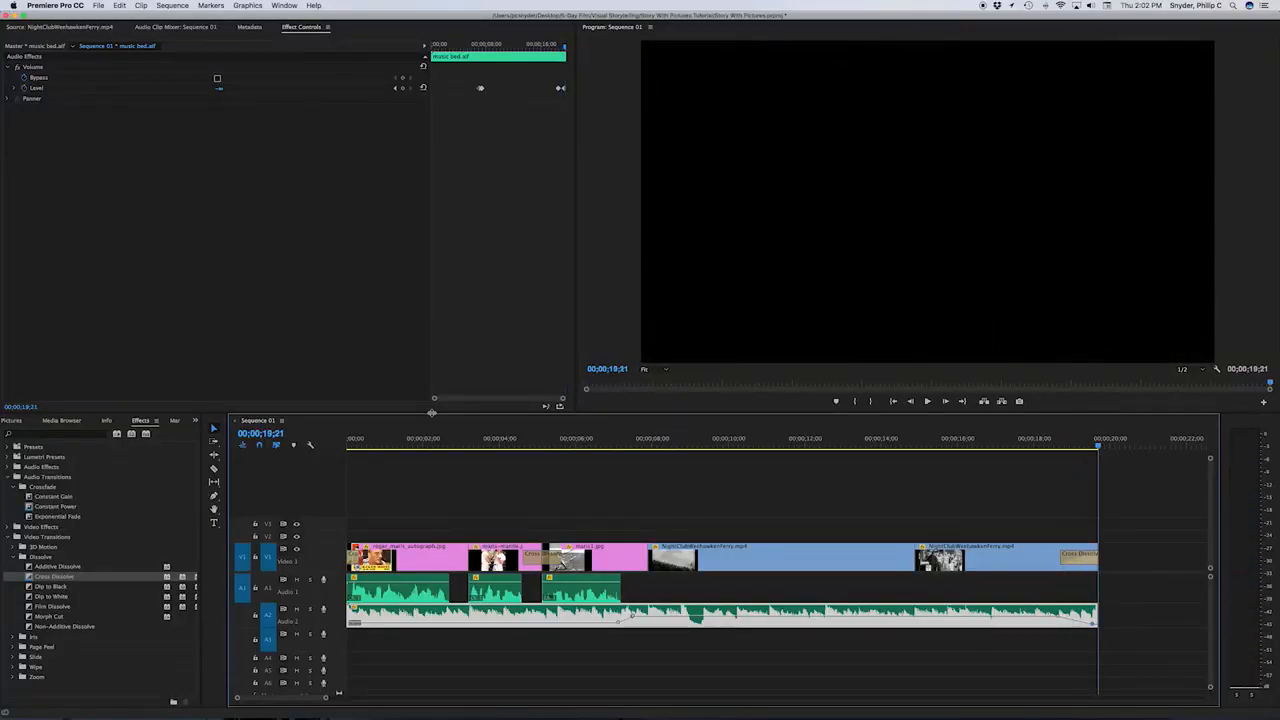
# Step: Select roger_maris_autograph.jpg and replay its second half to examine how the scale and rotation animation stops
pyautogui.press('space')
pyautogui.press('space')
pyautogui.moveTo(441, 441)
pyautogui.mouseDown()
pyautogui.moveTo(424, 441)
pyautogui.moveTo(450, 441)
pyautogui.mouseUp()
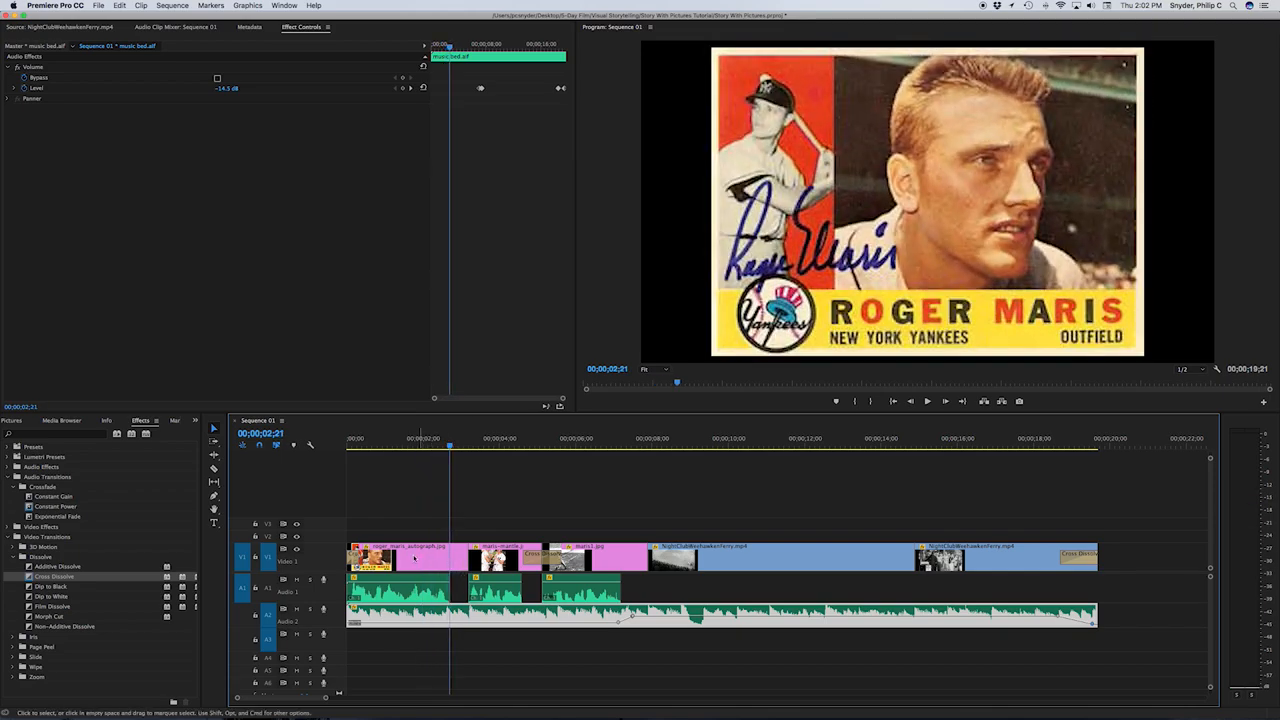
pyautogui.click(430, 561)
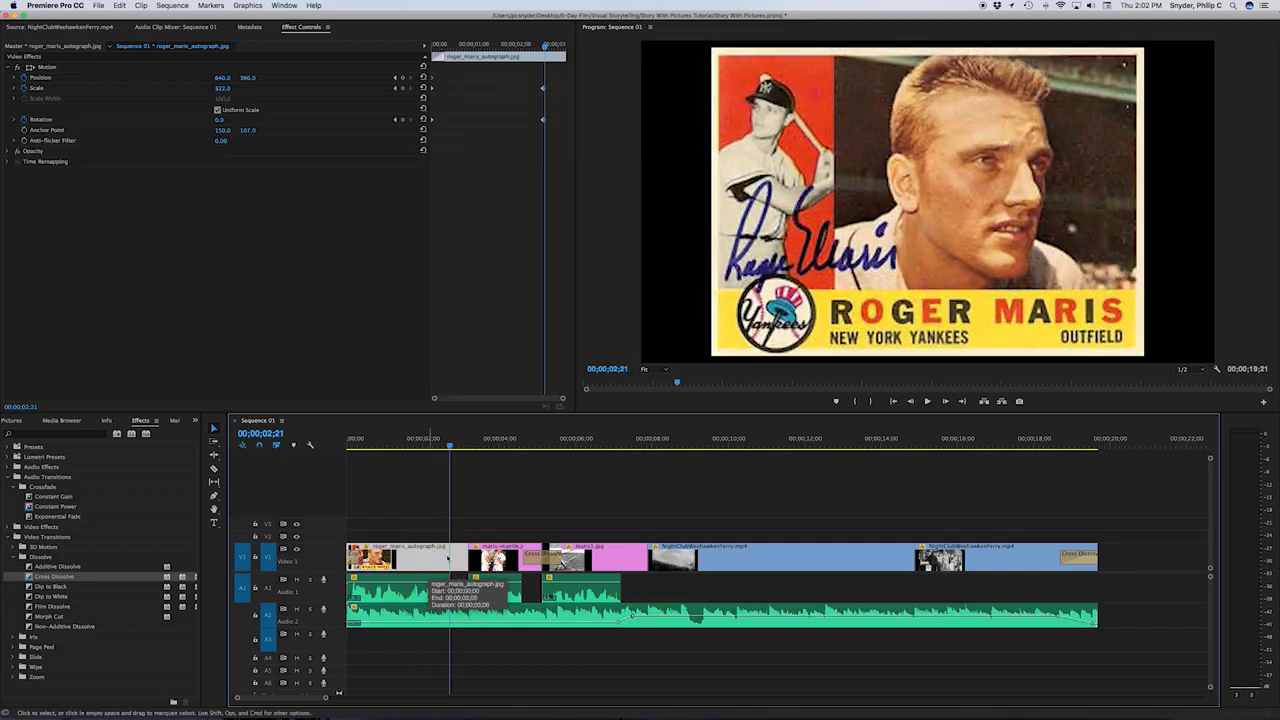
pyautogui.moveTo(432, 446); pyautogui.dragTo(418, 445)
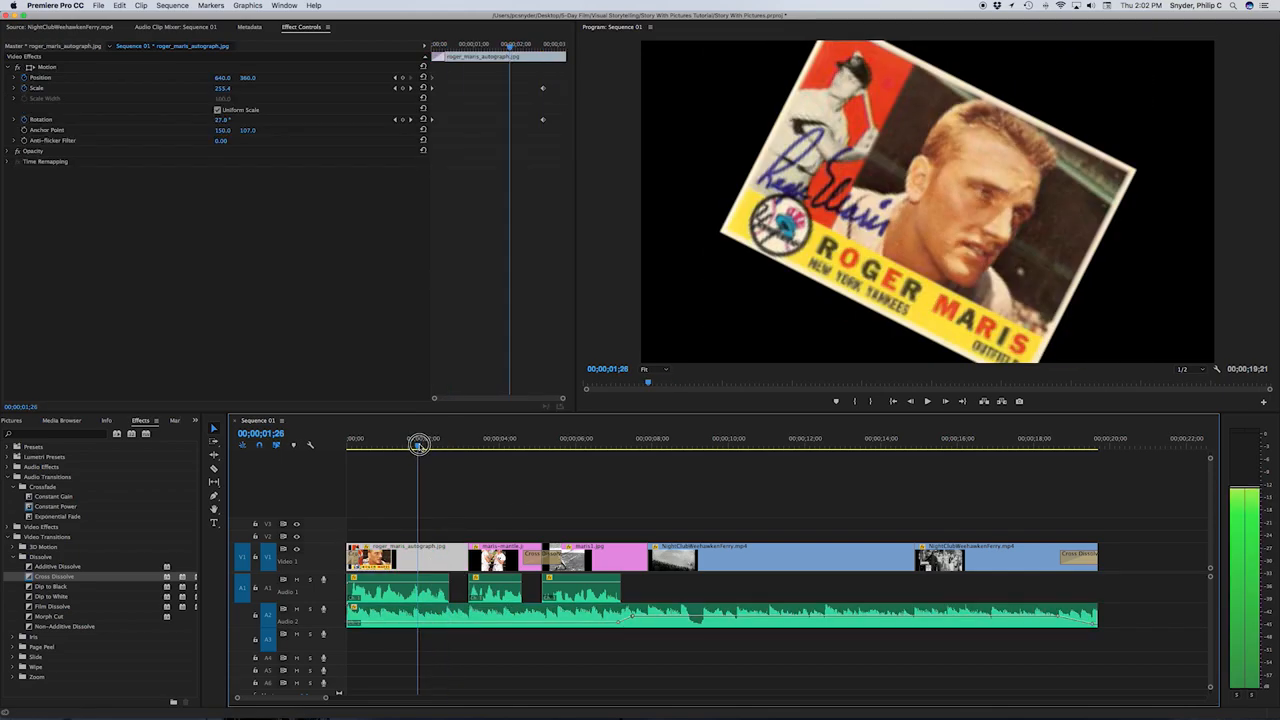
pyautogui.press('space')
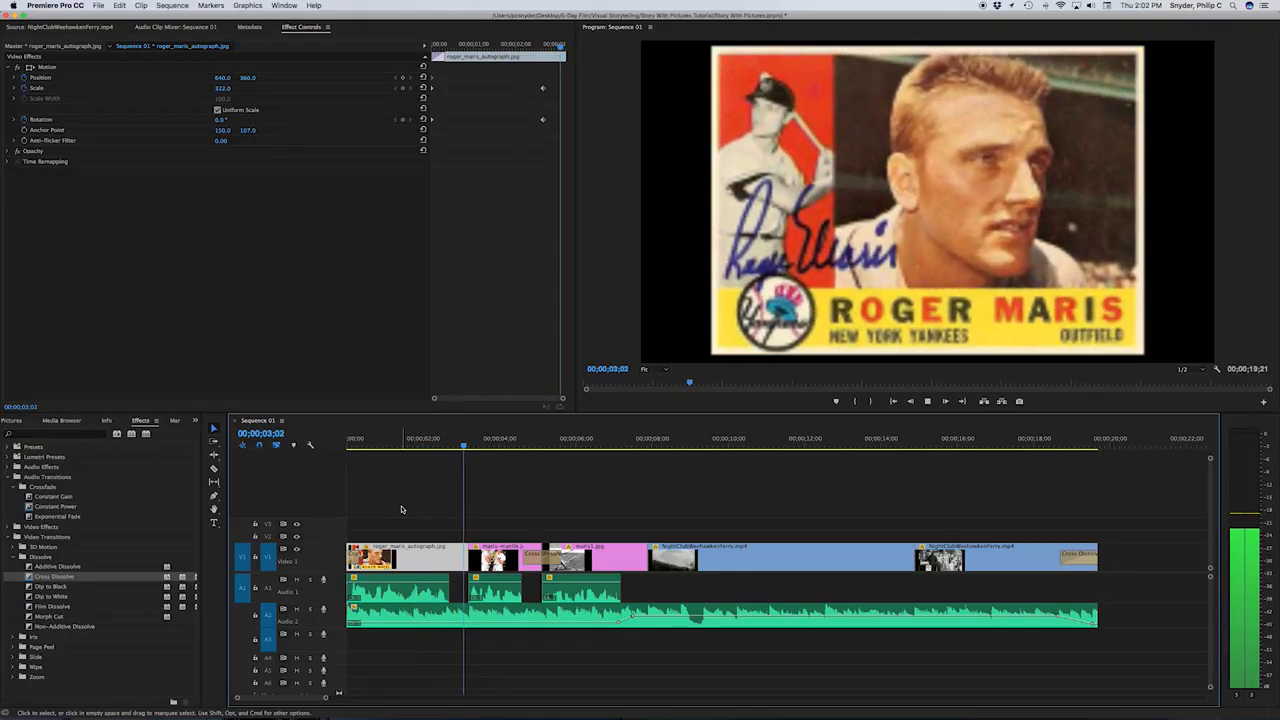
pyautogui.click(426, 444)
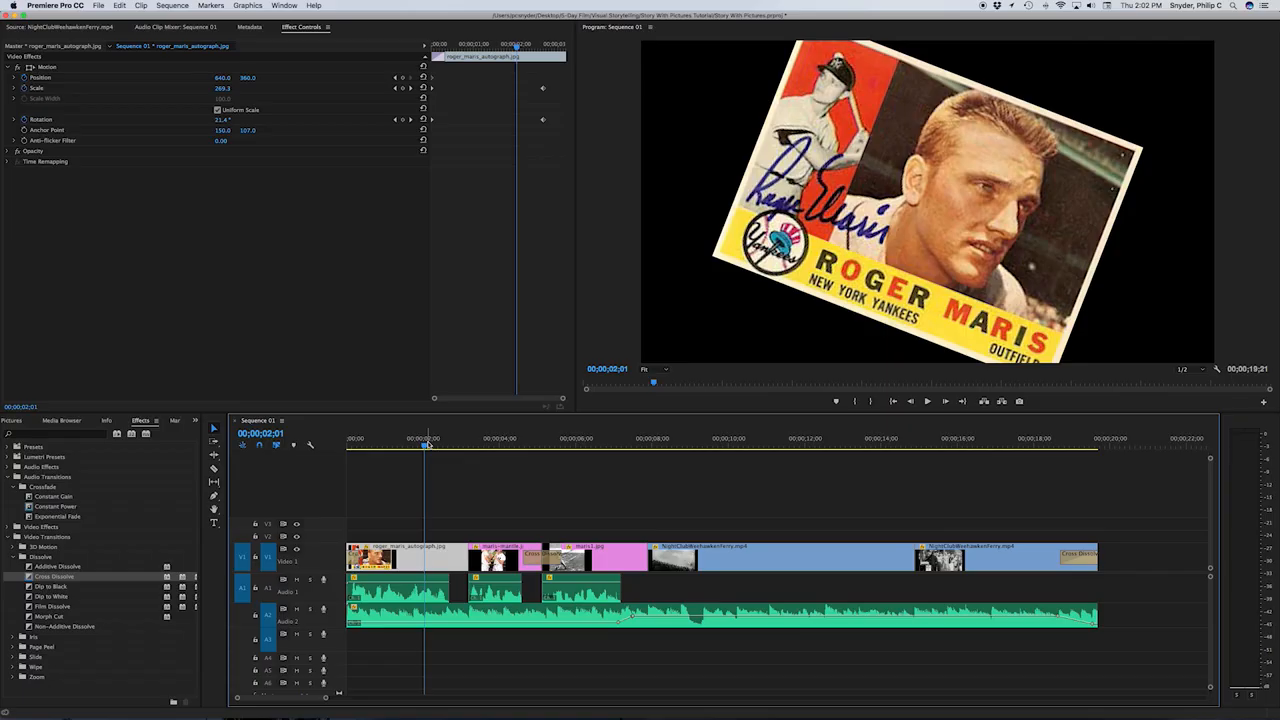
pyautogui.press('space')
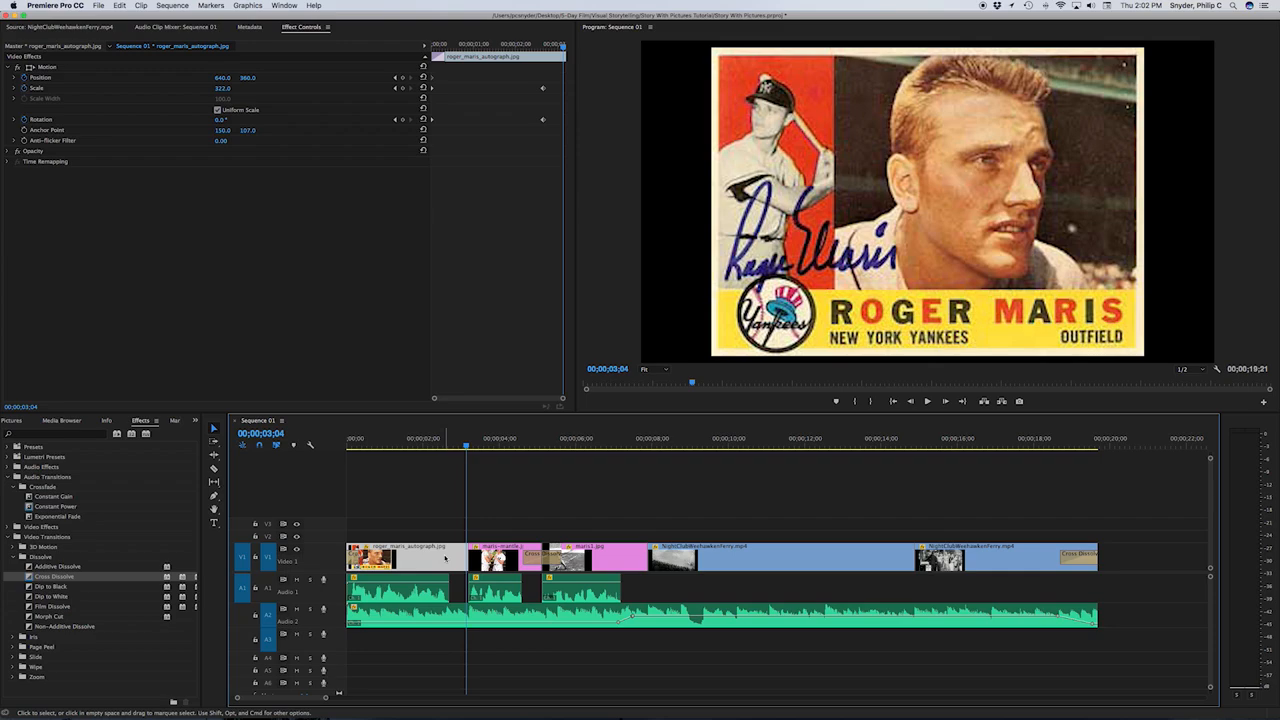
# Step: Apply Ease In to the last Scale keyframe of roger_maris_autograph.jpg
pyautogui.press('Right')
pyautogui.press('Right')
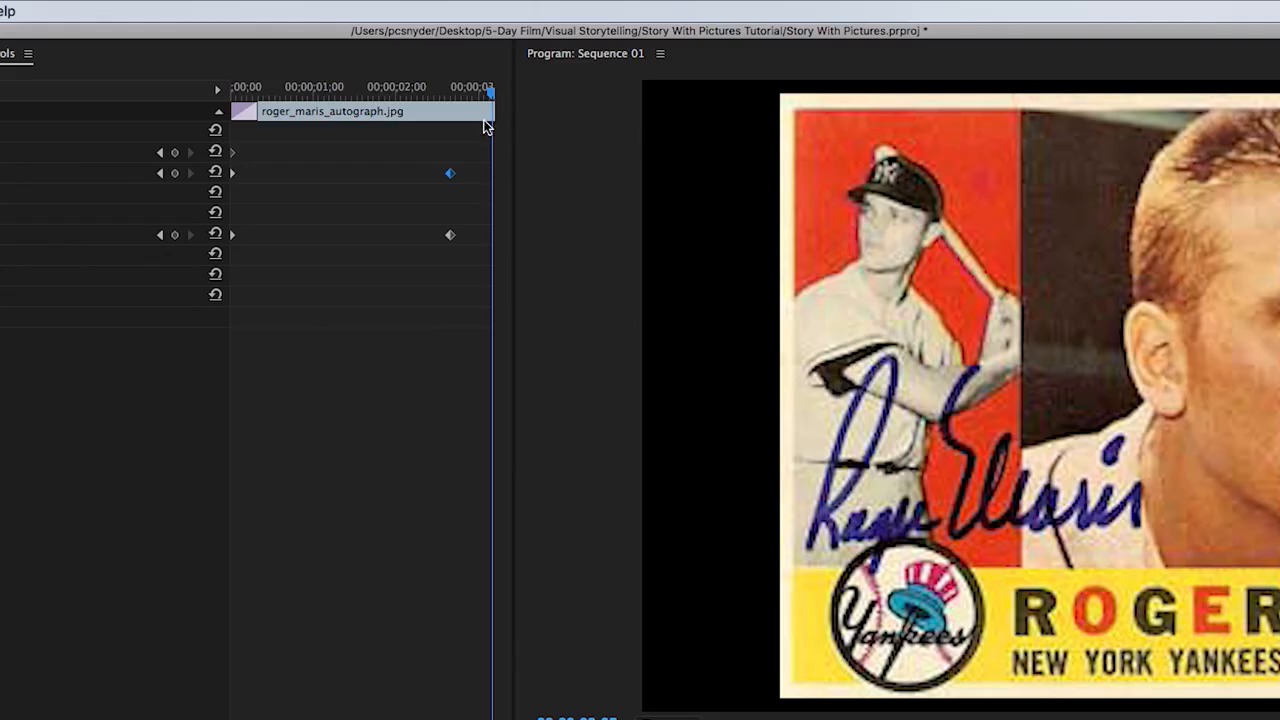
pyautogui.rightClick(450, 178)
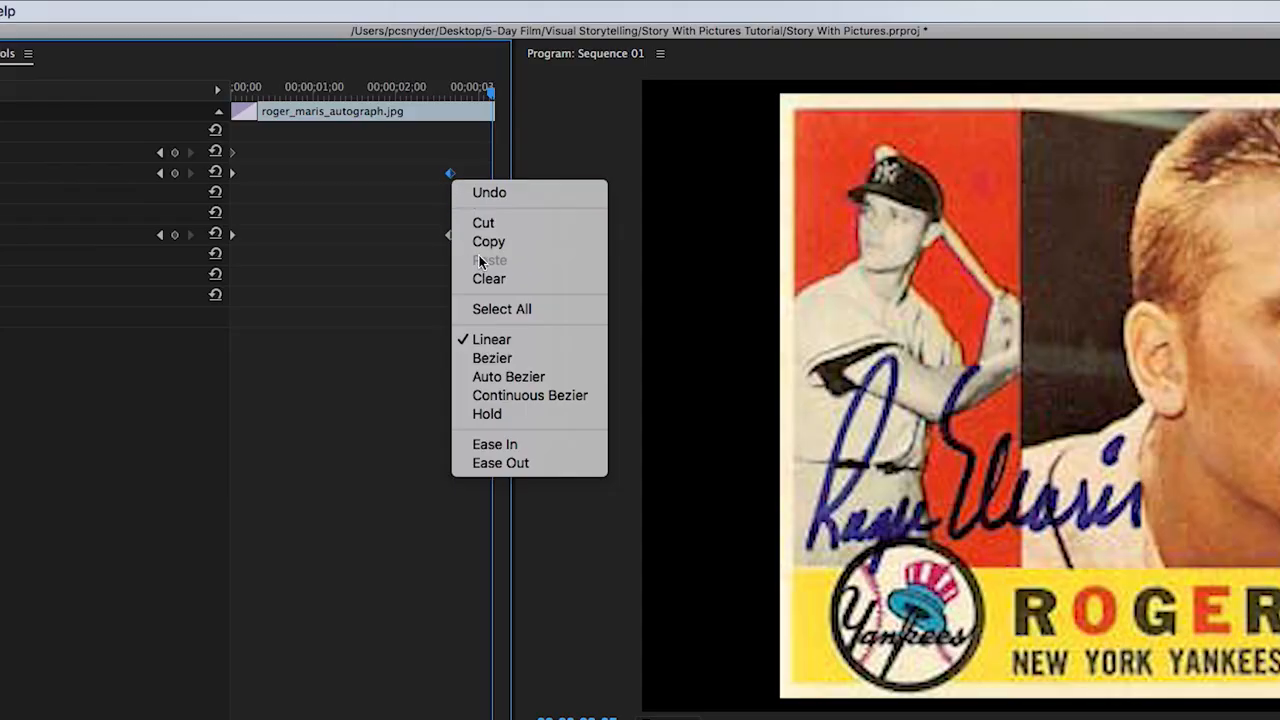
pyautogui.click(519, 444)
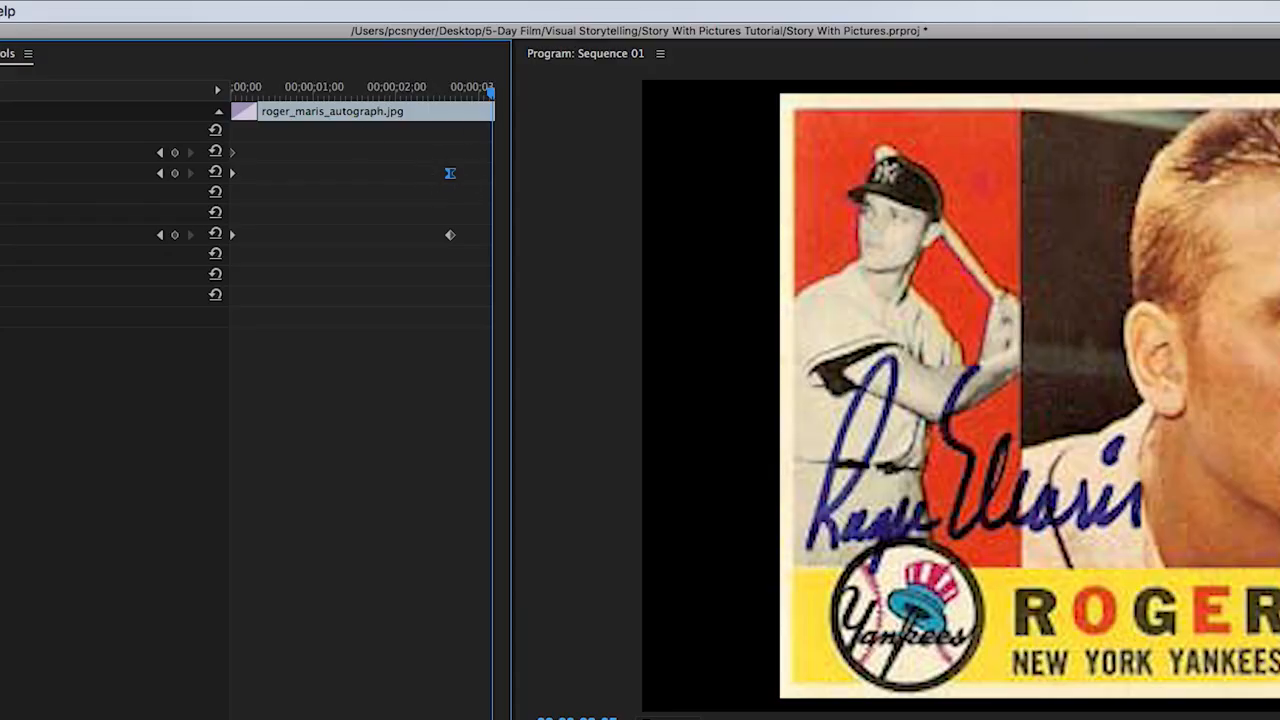
# Step: Play and scrub the second half of the autograph card's animation to check the eased Scale keyframe
pyautogui.click(363, 92)
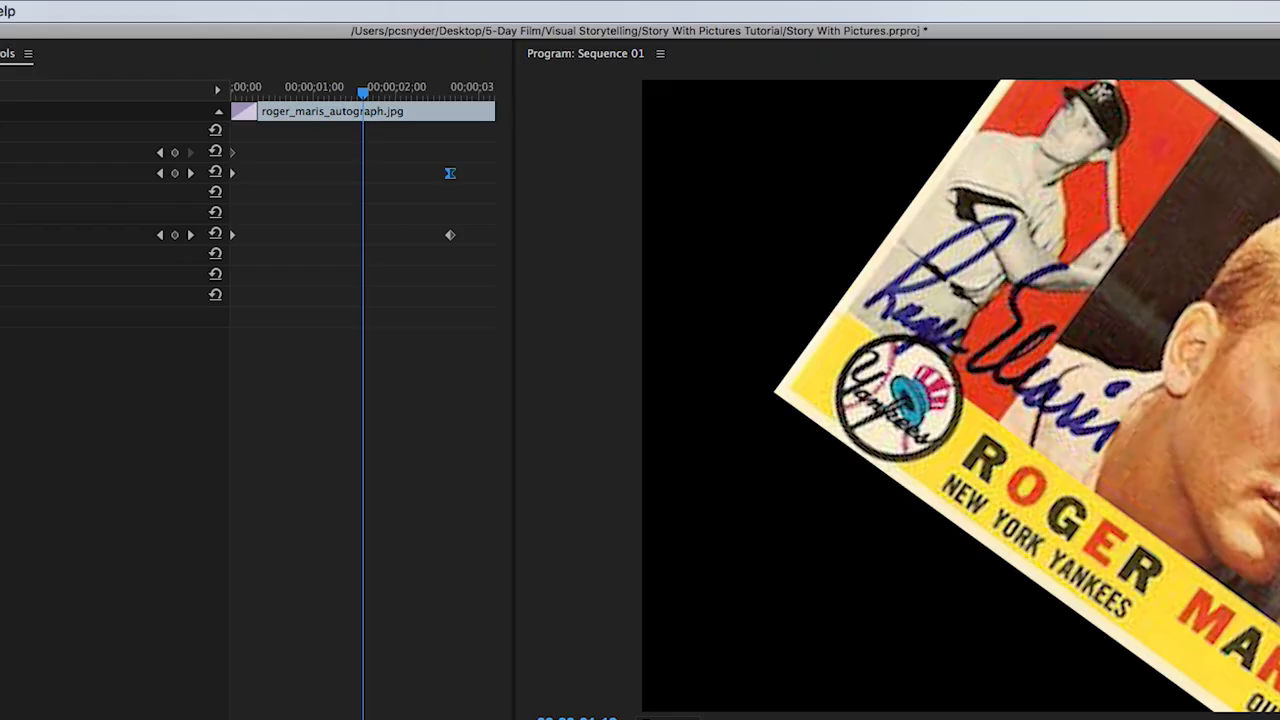
pyautogui.press('space')
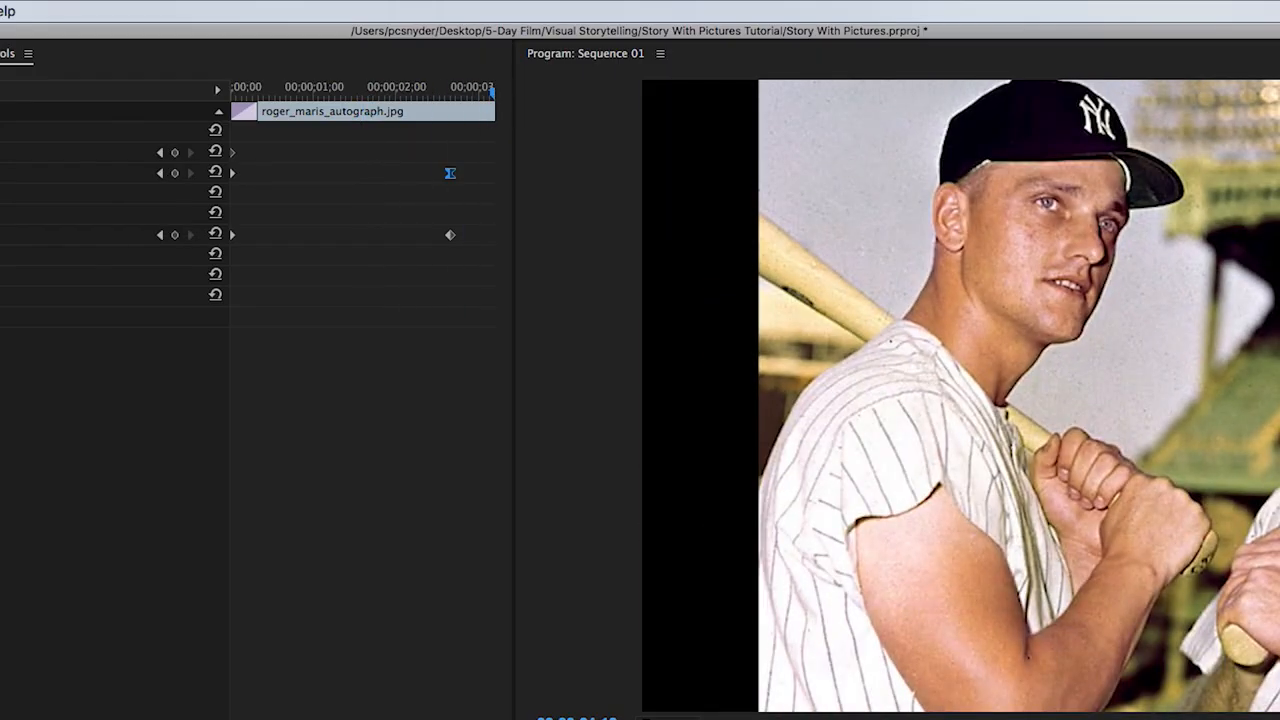
pyautogui.moveTo(371, 89); pyautogui.dragTo(383, 91)
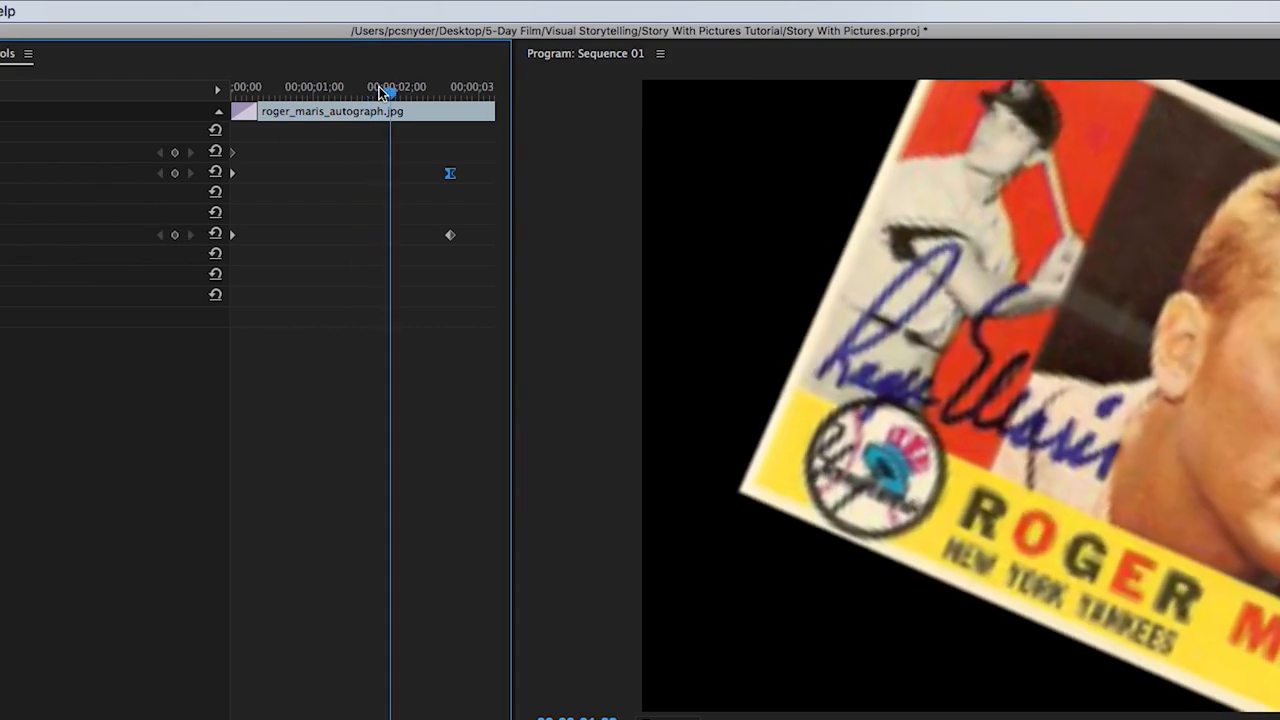
# Step: Apply Ease In to the last Rotation keyframe of roger_maris_autograph.jpg
pyautogui.press('space')
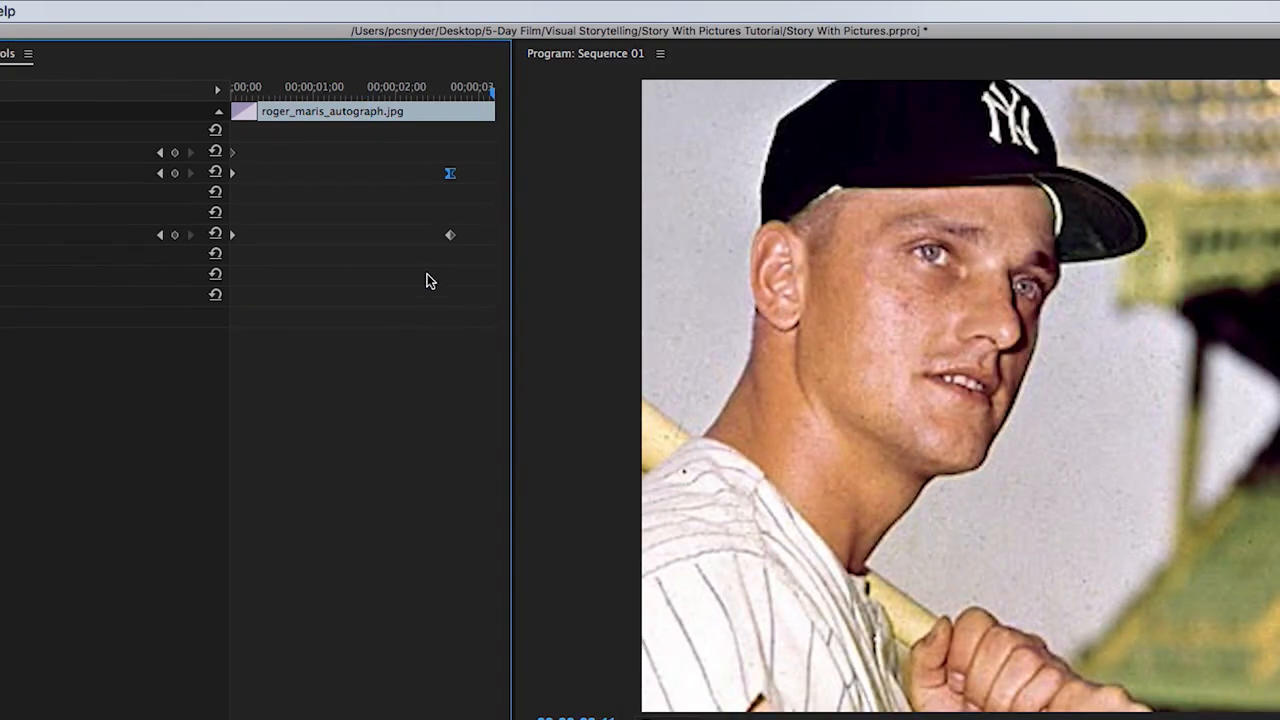
pyautogui.click(450, 236)
pyautogui.rightClick(450, 238)
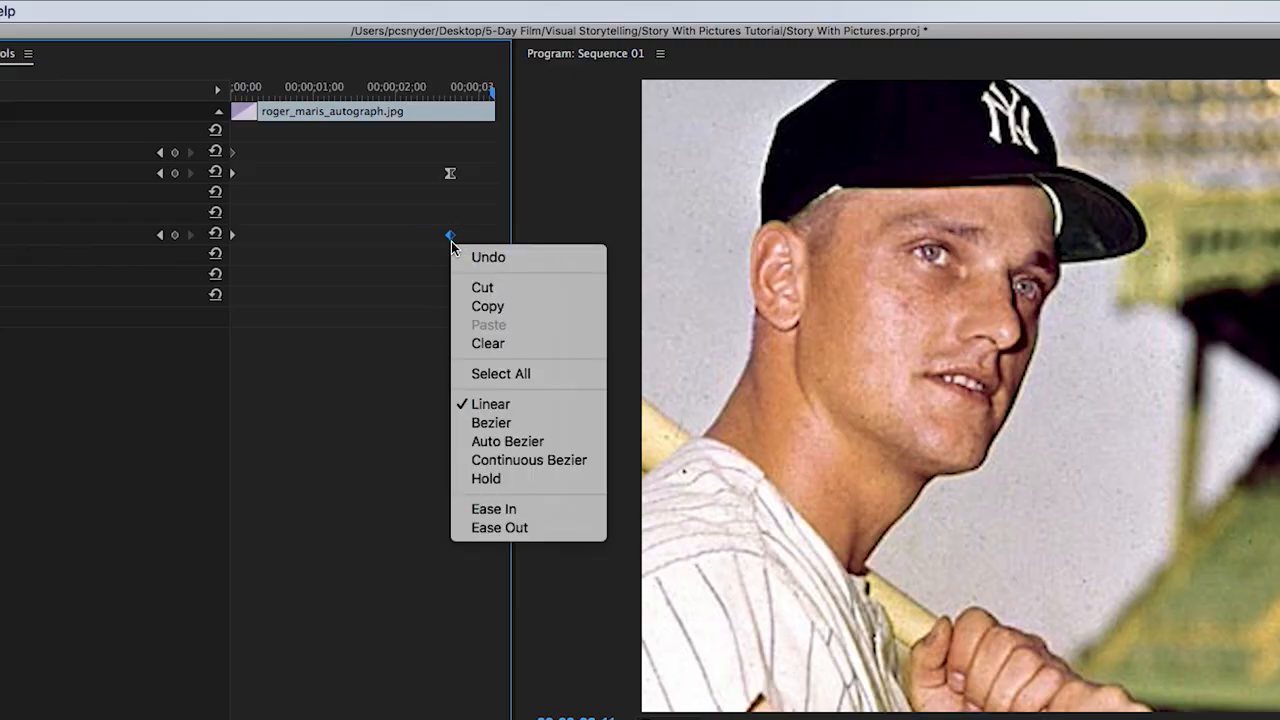
pyautogui.click(551, 510)
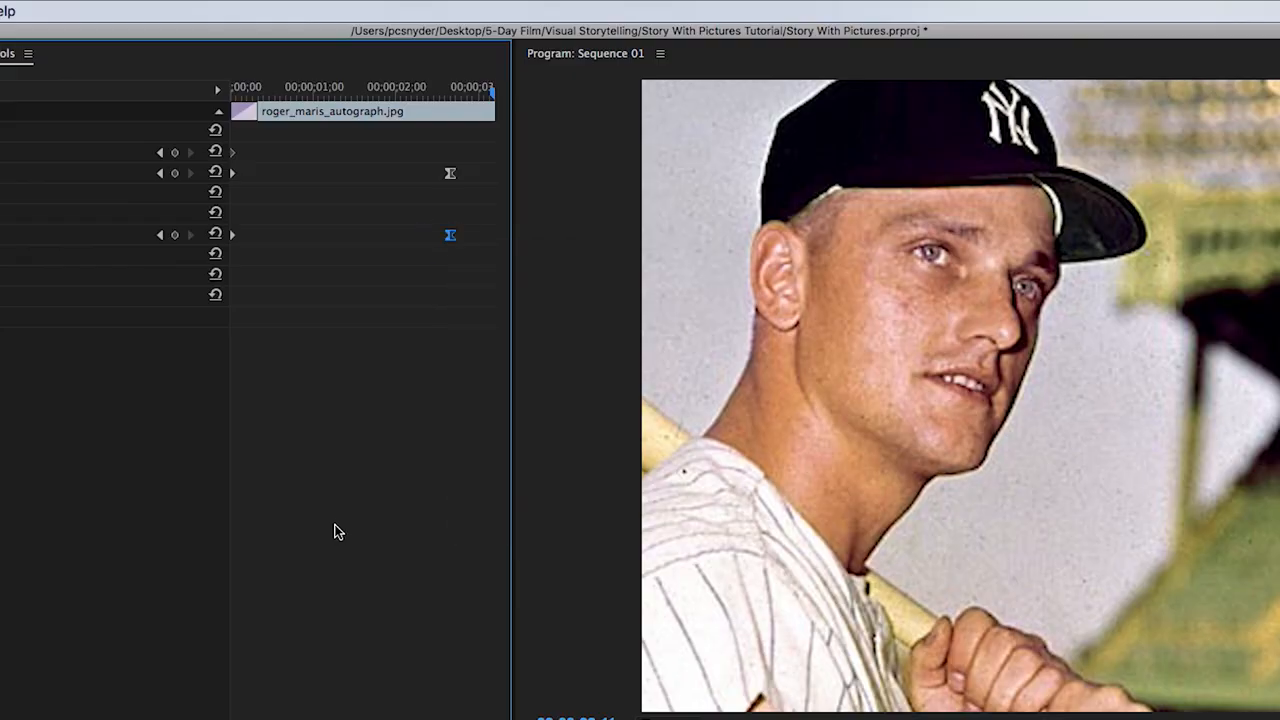
# Step: Replay the autograph card's eased scale and rotation, continuing through the following stills to examine how each motion stops
pyautogui.click(289, 91)
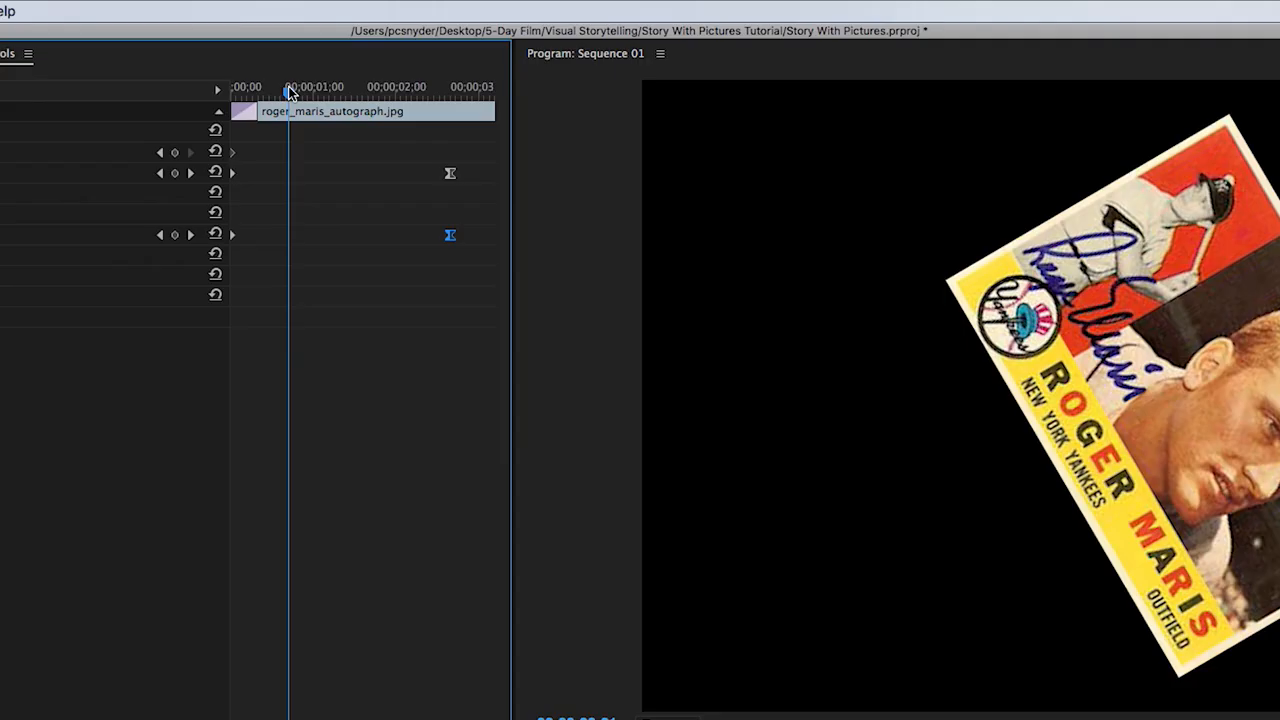
pyautogui.press('space')
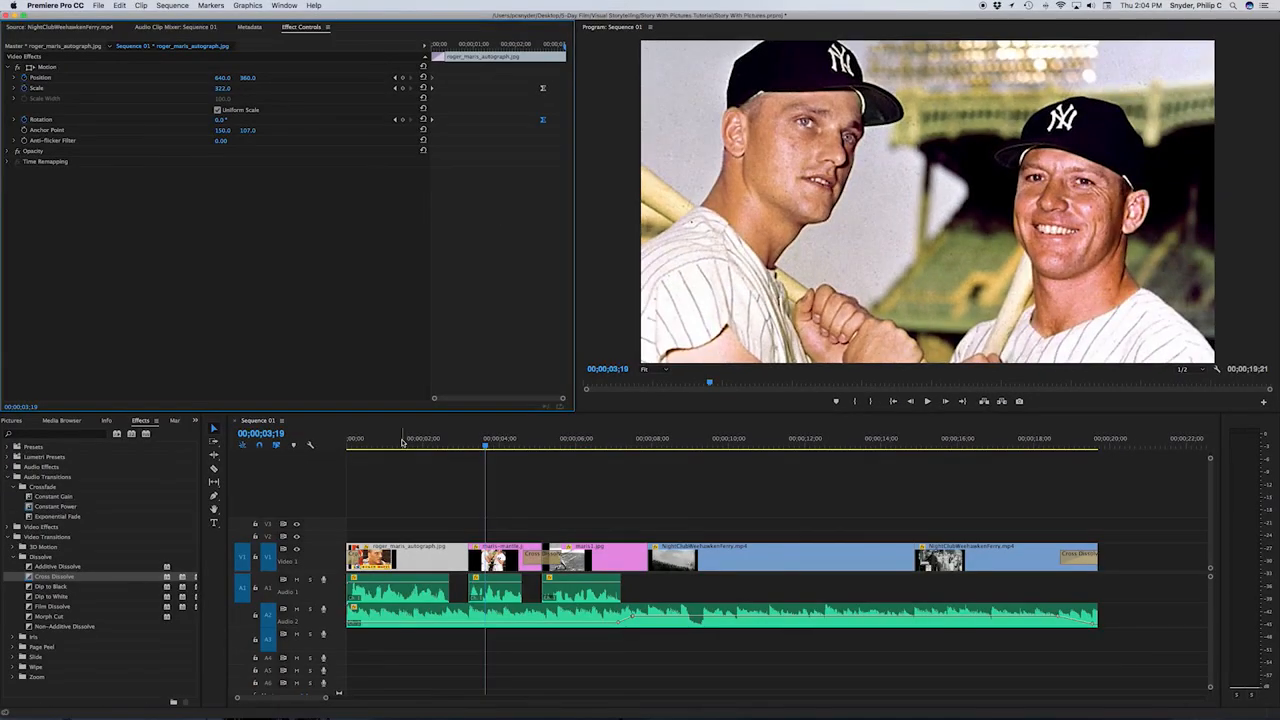
pyautogui.click(403, 443)
pyautogui.press('space')
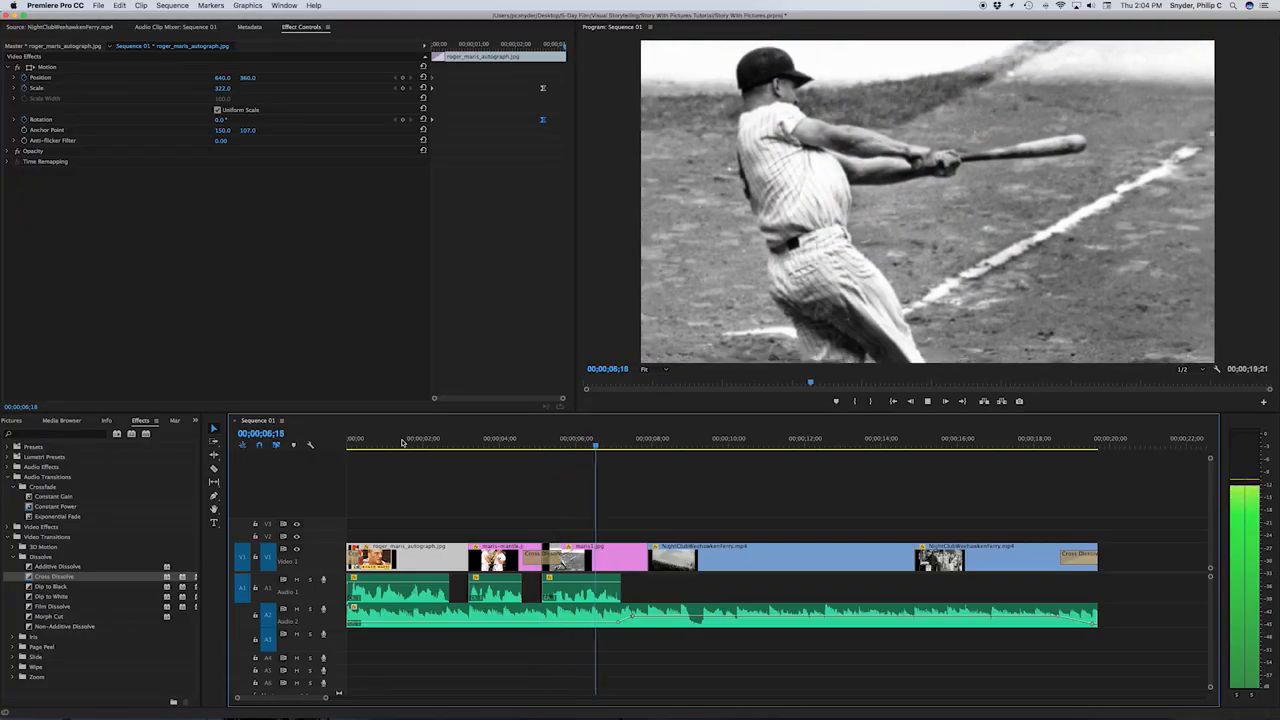
pyautogui.press('space')
pyautogui.click(403, 443)
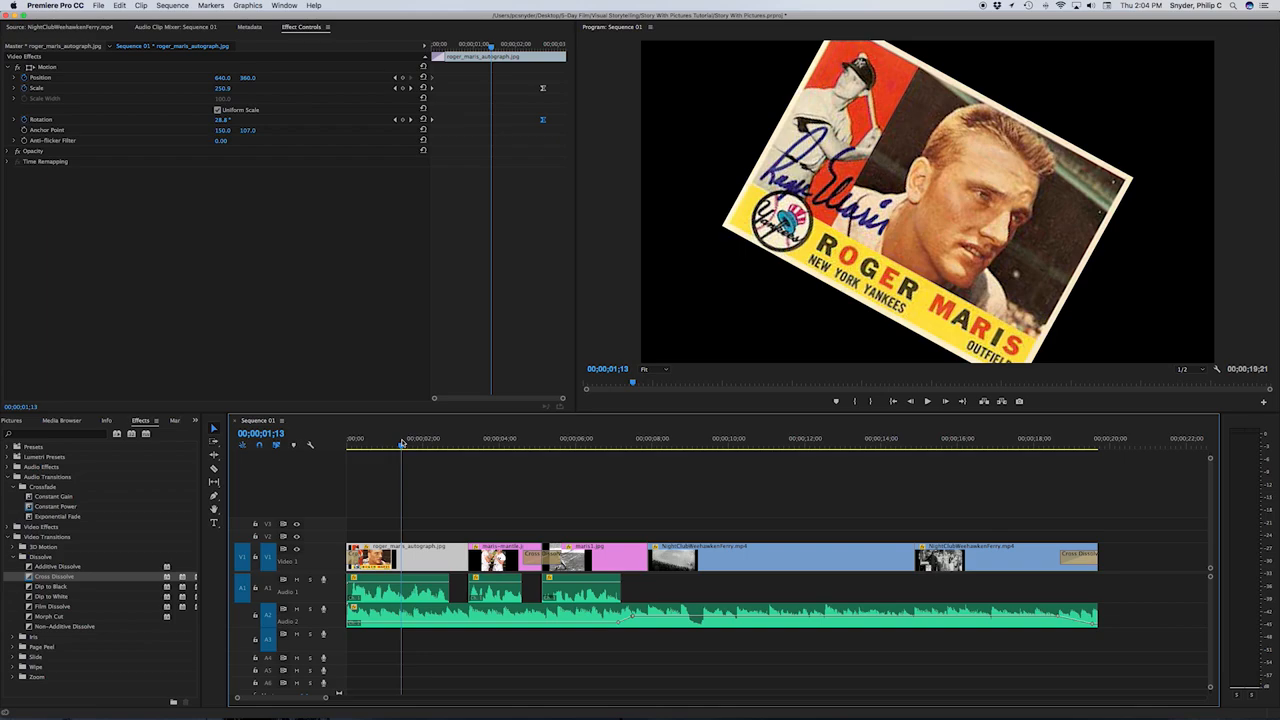
pyautogui.press('space')
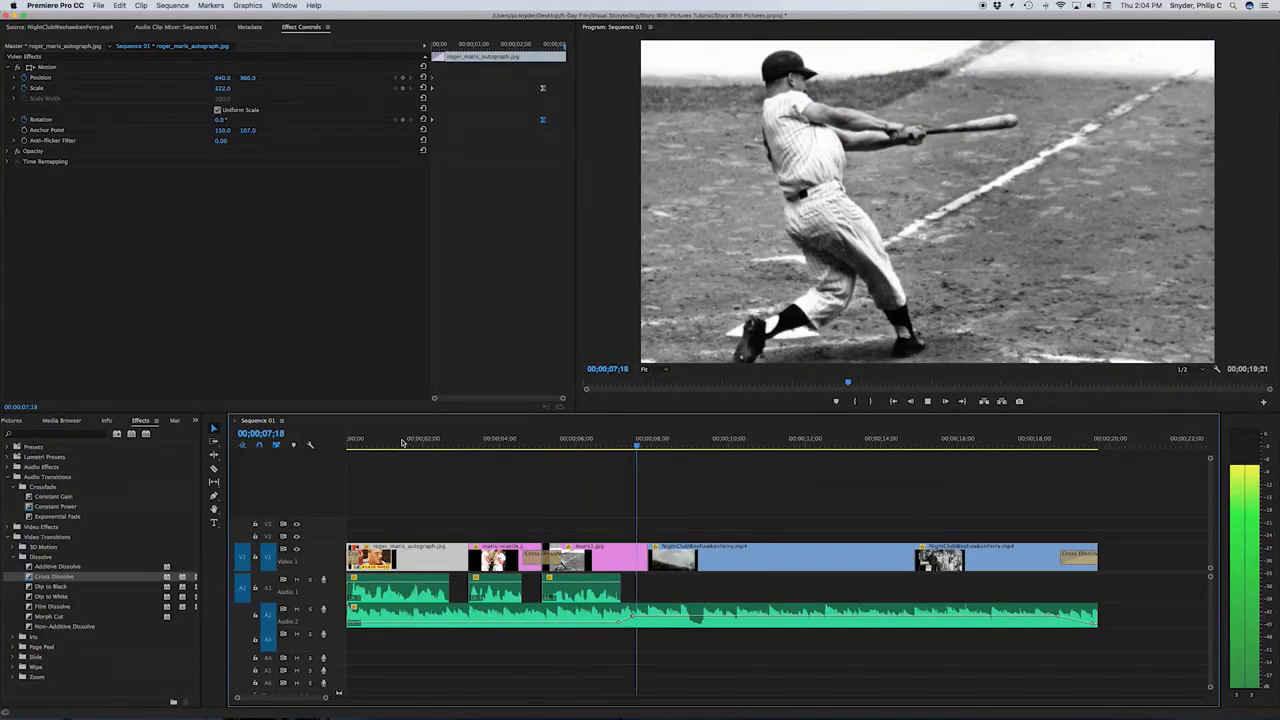
pyautogui.press('space')
# Step: Select maris1.jpg and apply Ease In temporal interpolation to its last Position and Scale keyframes
pyautogui.click(641, 446)
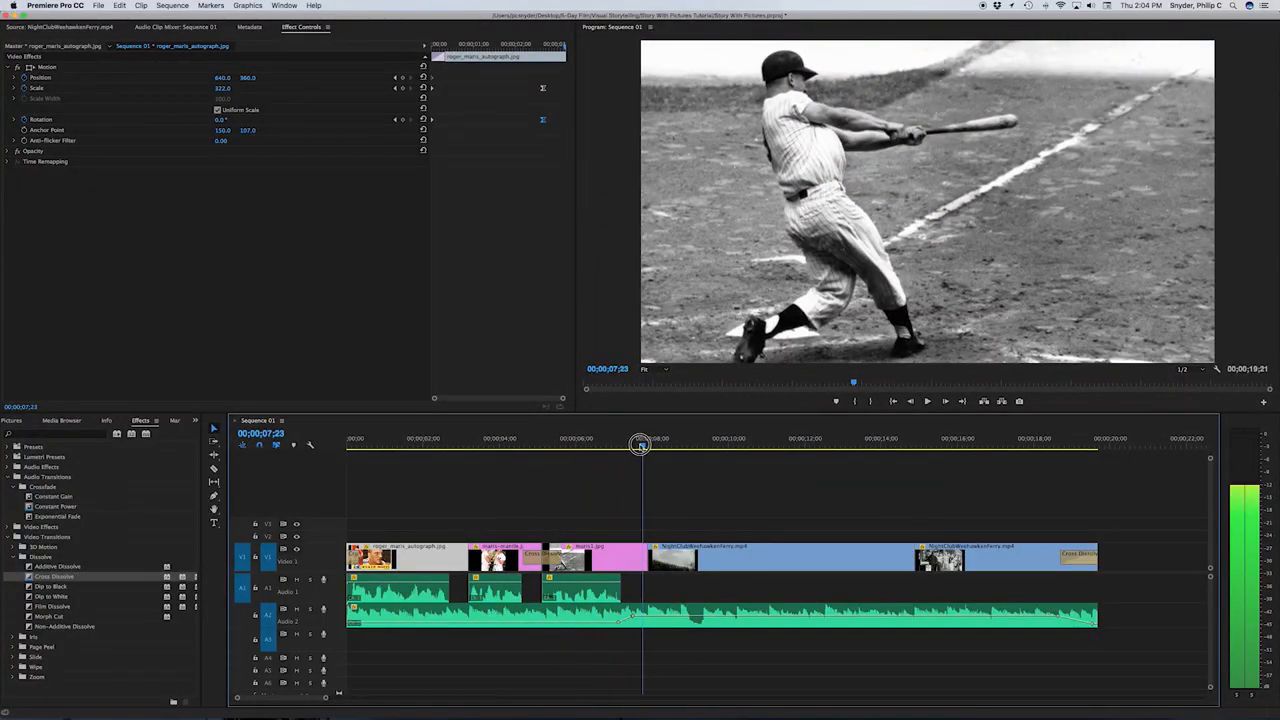
pyautogui.click(630, 557)
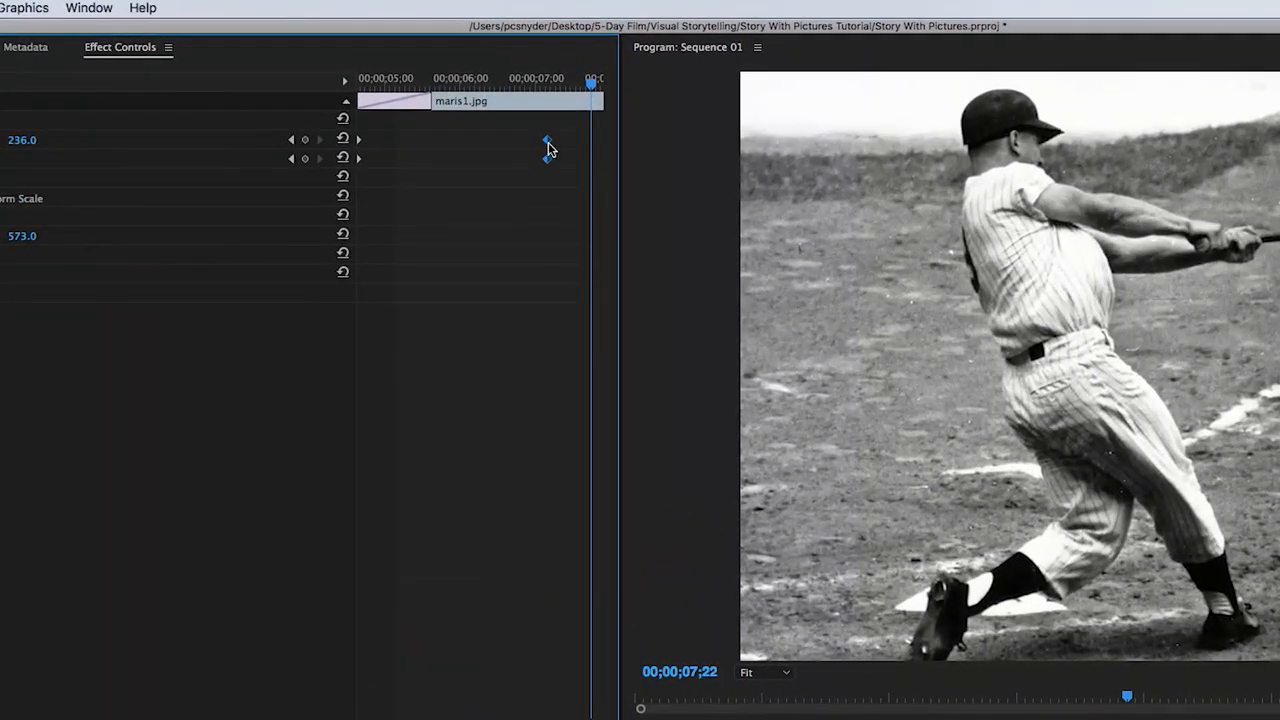
pyautogui.rightClick(548, 148)
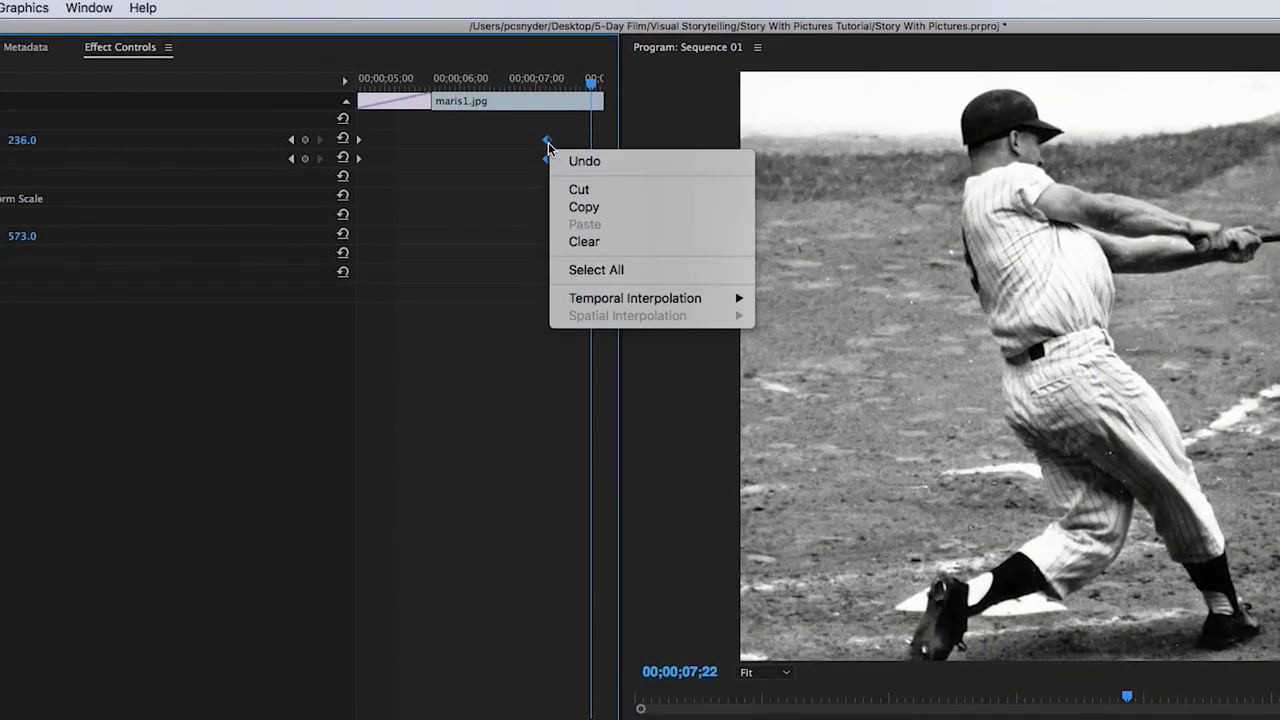
pyautogui.moveTo(621, 300)
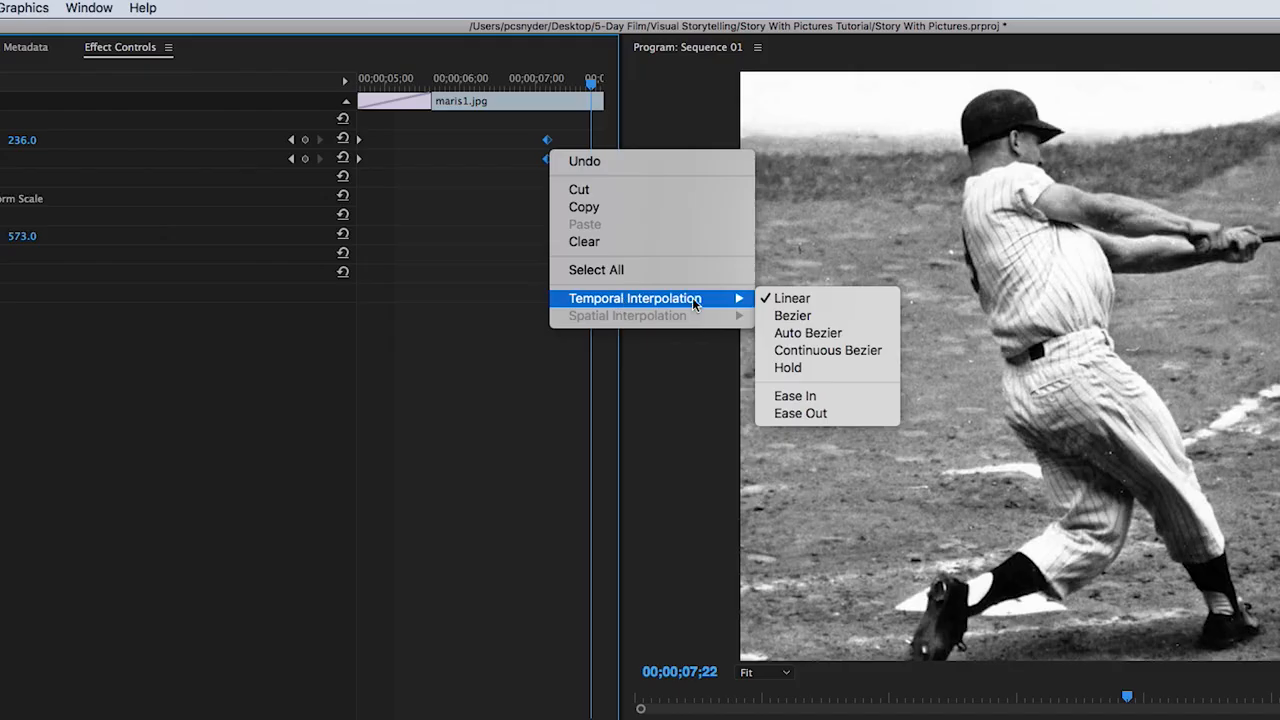
pyautogui.click(814, 398)
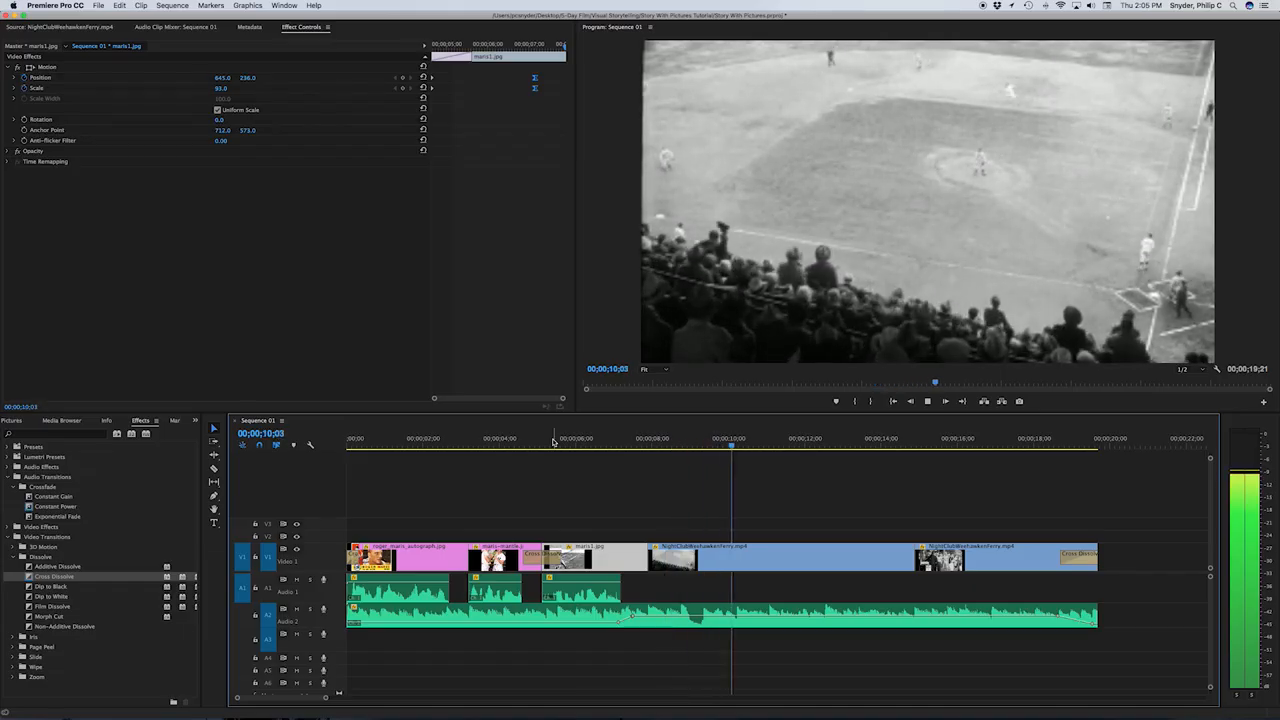
# Step: Play the sequence from its start to review the eased stills, narration, music and closing fade
pyautogui.press('space')
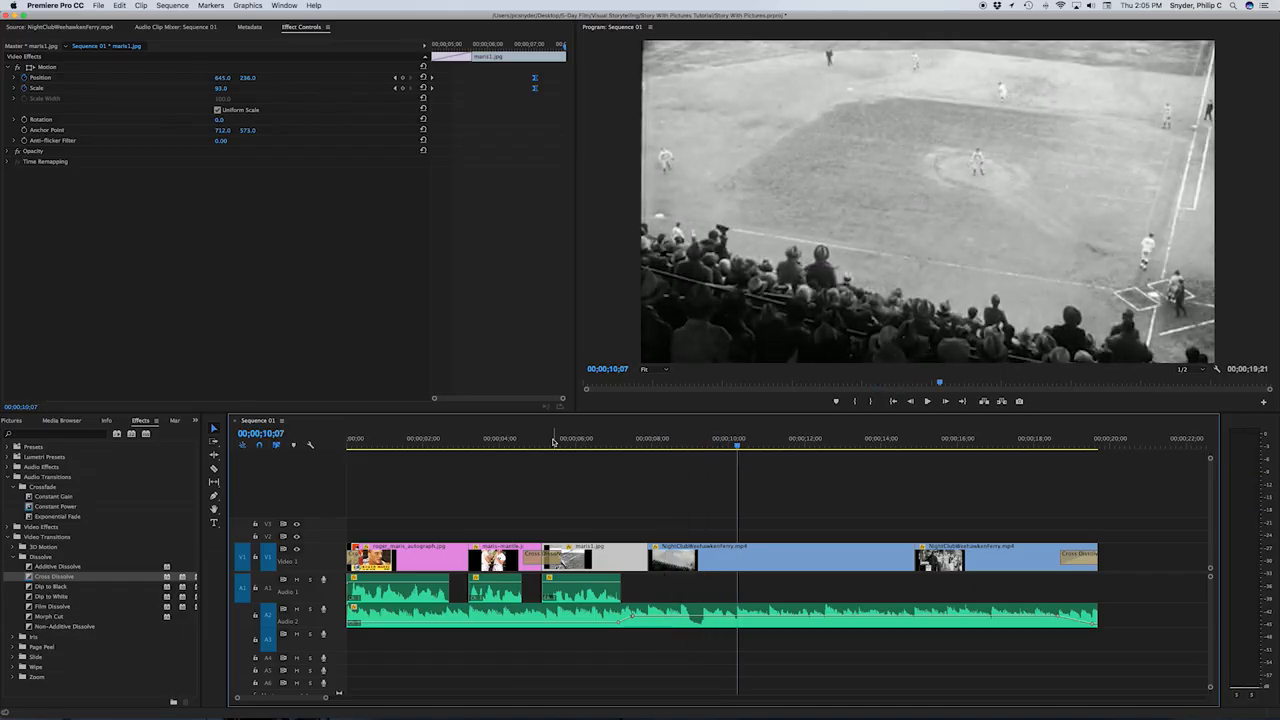
pyautogui.press('Home')
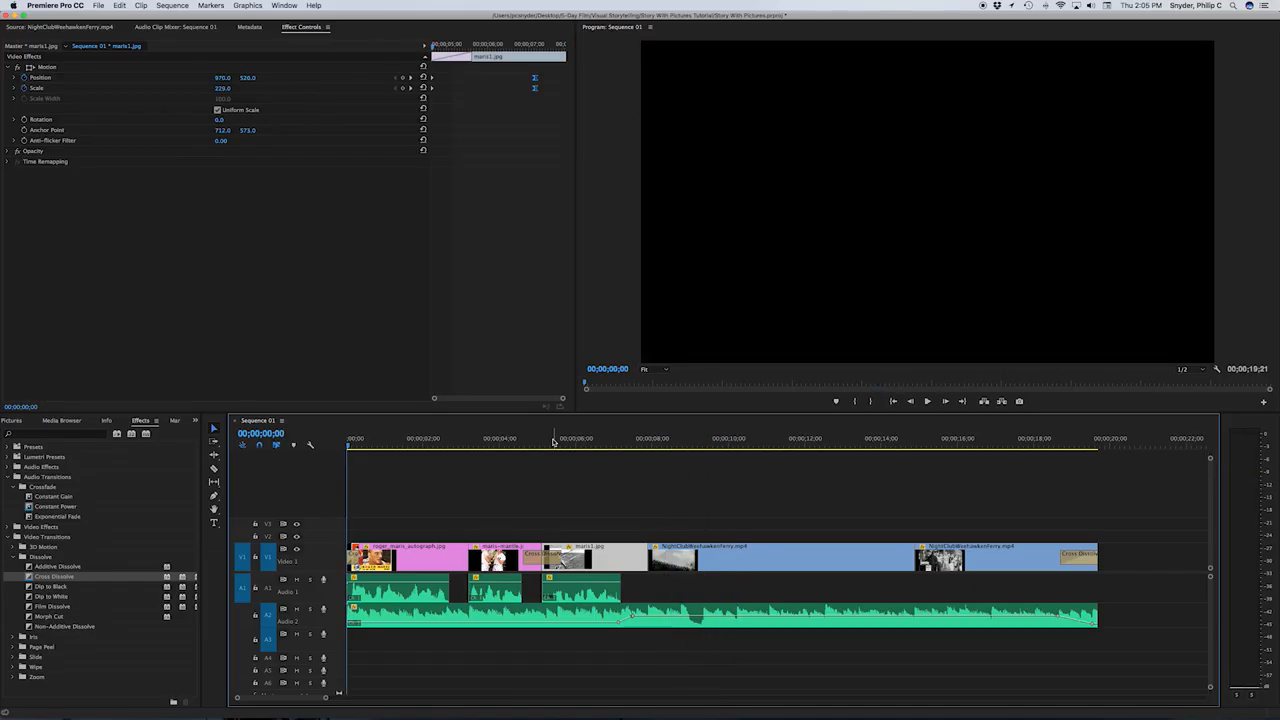
pyautogui.press('space')
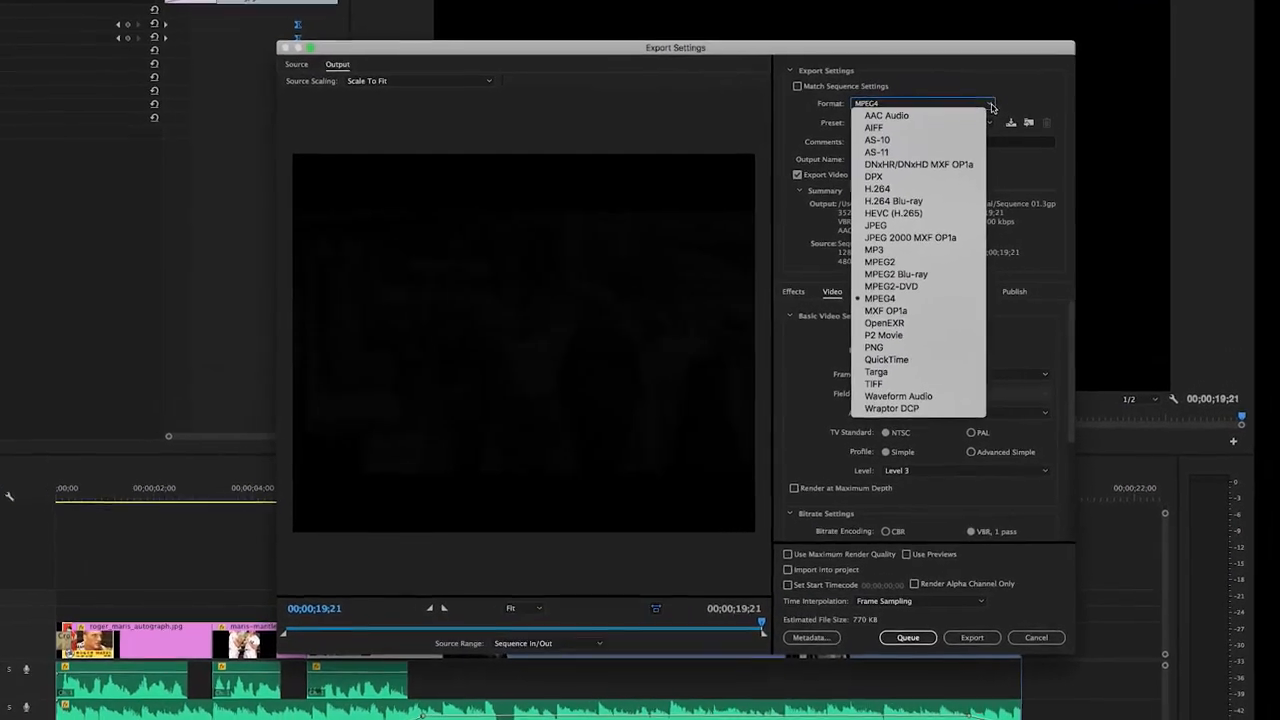
# Step: Export the sequence in H.264 format as Story_with_Pictures.mp4 in the Story With Pictures Tutorial folder
pyautogui.click(915, 184)
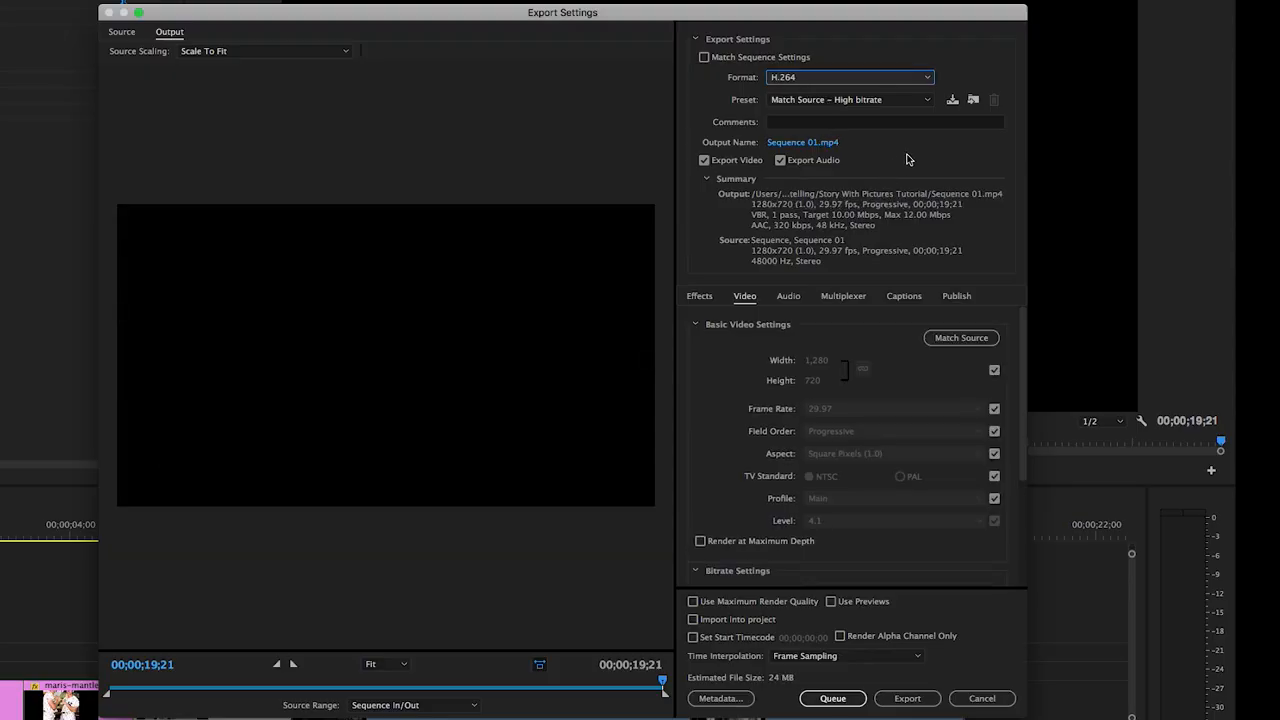
pyautogui.click(810, 142)
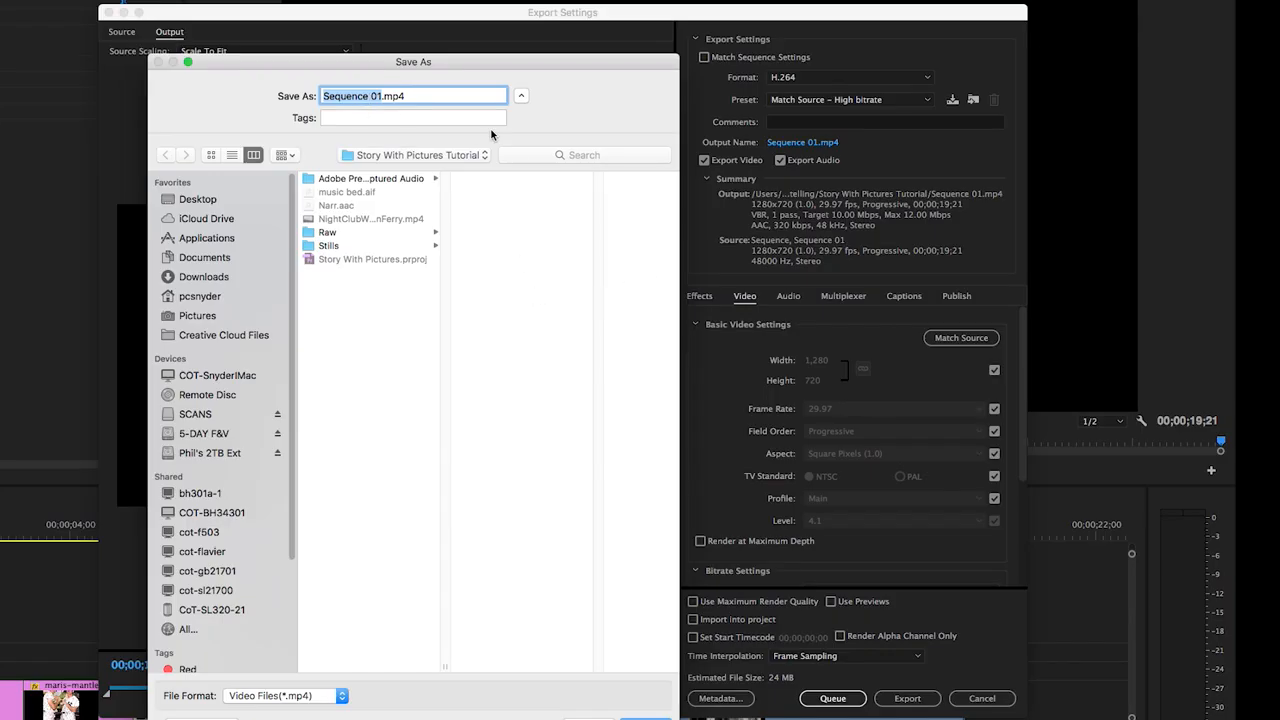
pyautogui.write('S')
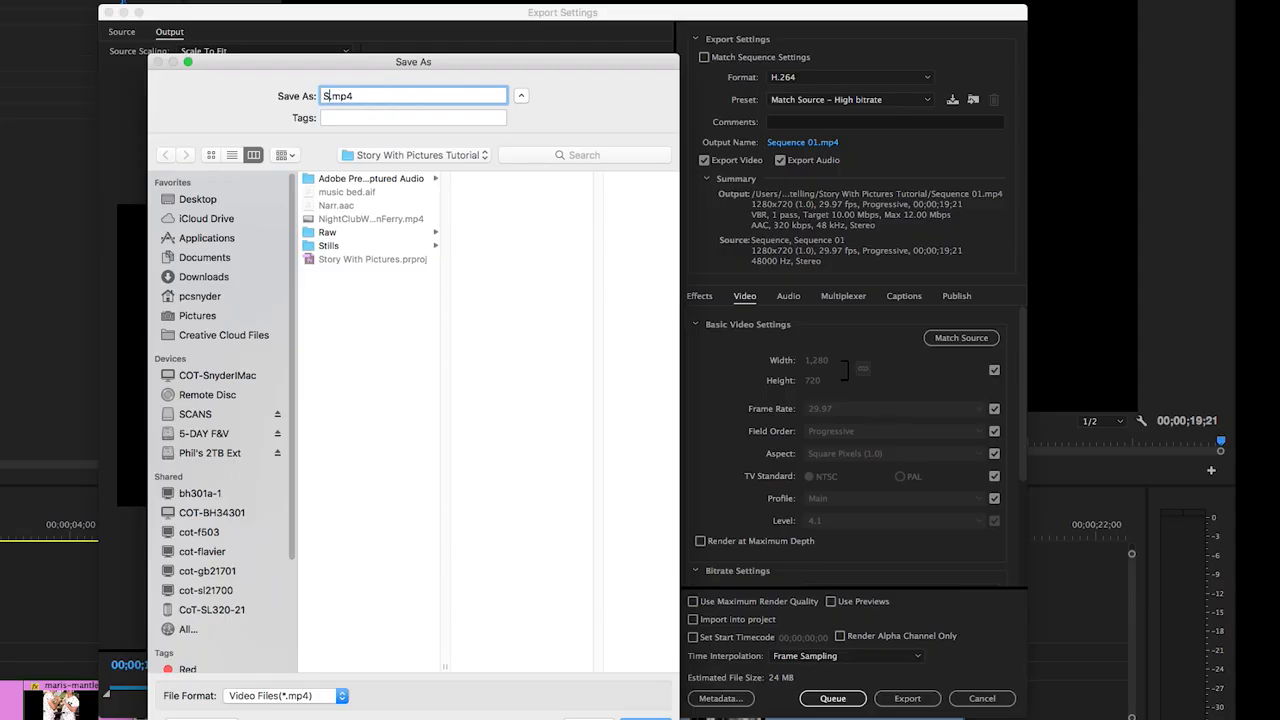
pyautogui.write('tory_with_Pictures')
pyautogui.press('Return')
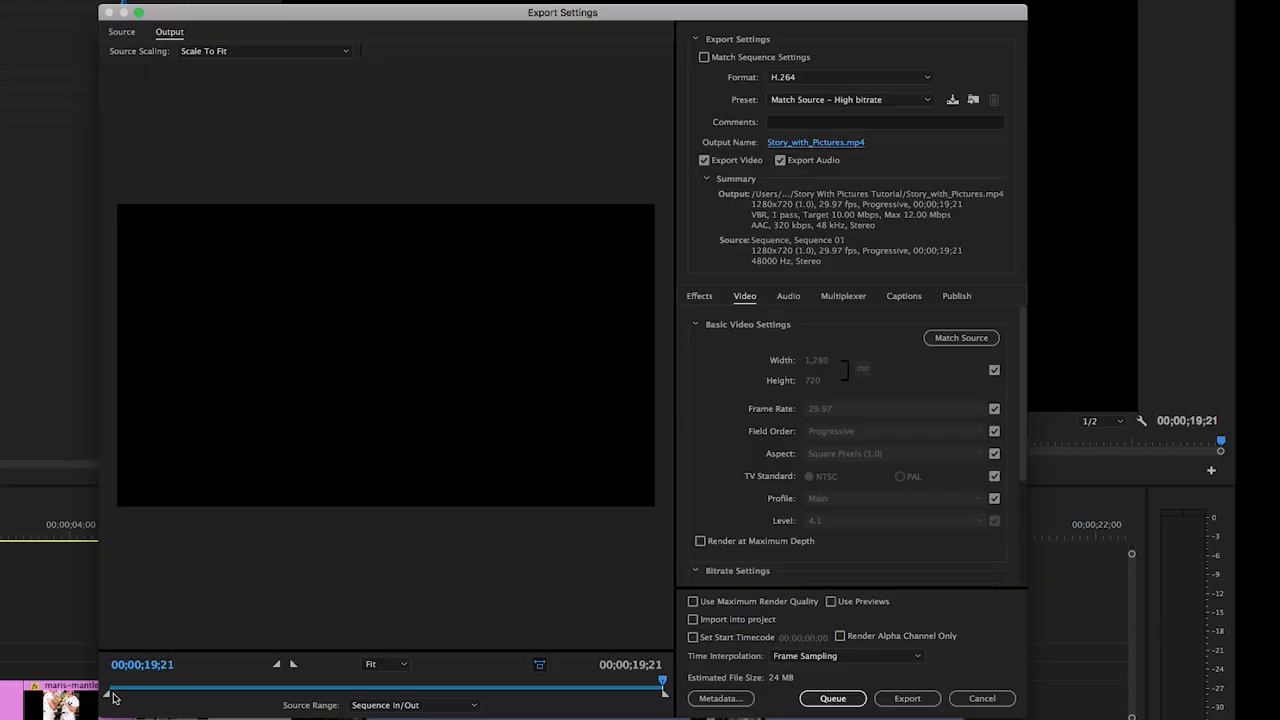
pyautogui.moveTo(113, 693); pyautogui.dragTo(596, 686)
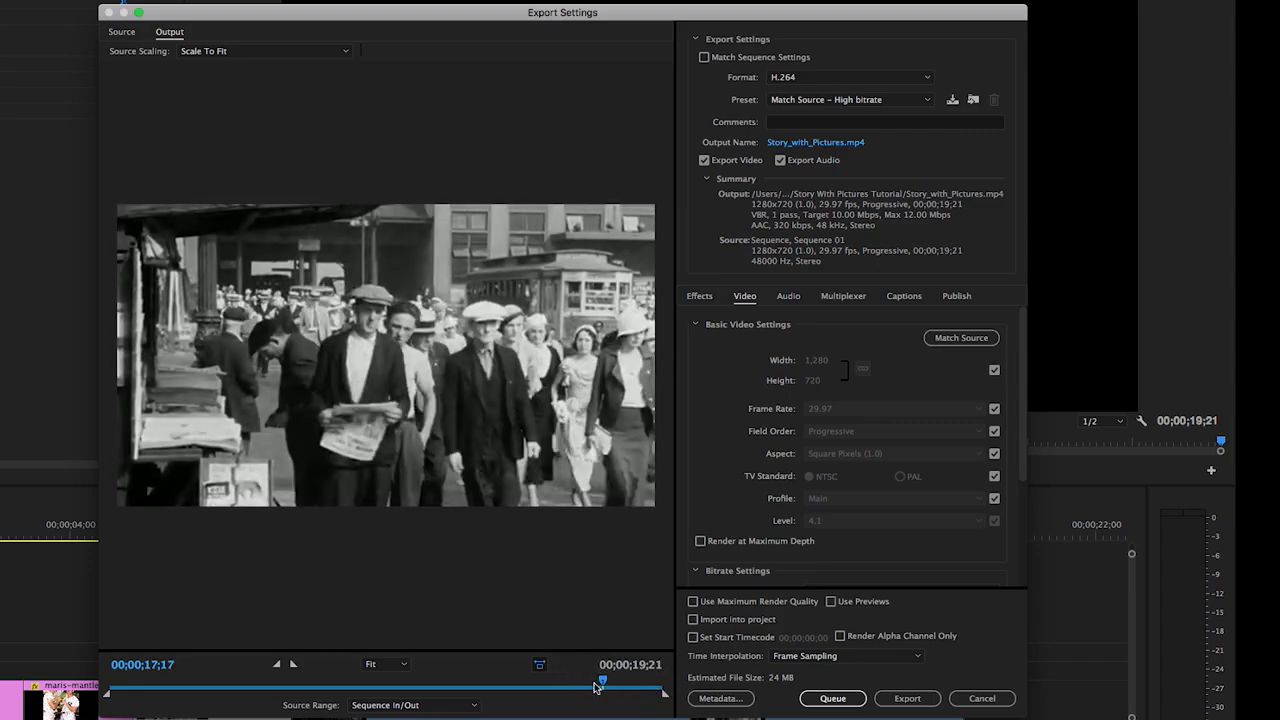
pyautogui.click(908, 699)
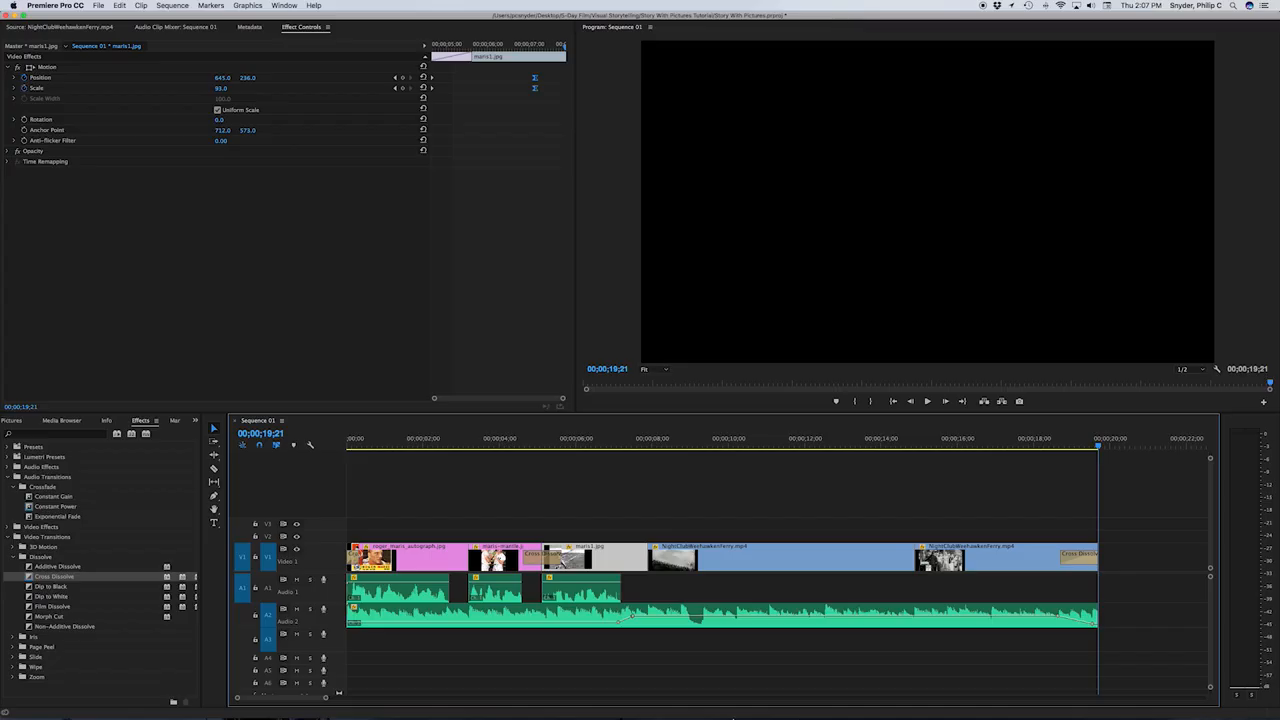
# Step: Switch to Finder and play Story_with_Pictures.mp4 in QuickTime Player to check the export, returning to Premiere Pro at the end
pyautogui.click(30, 704)
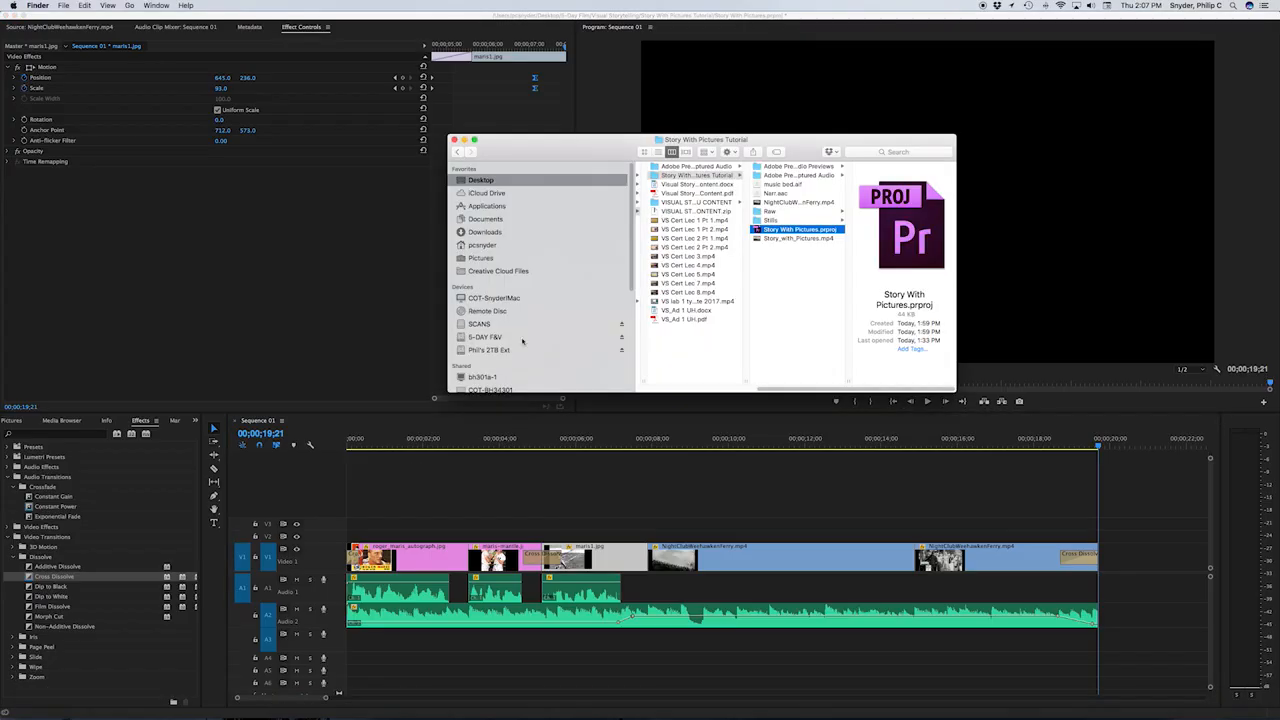
pyautogui.click(762, 240)
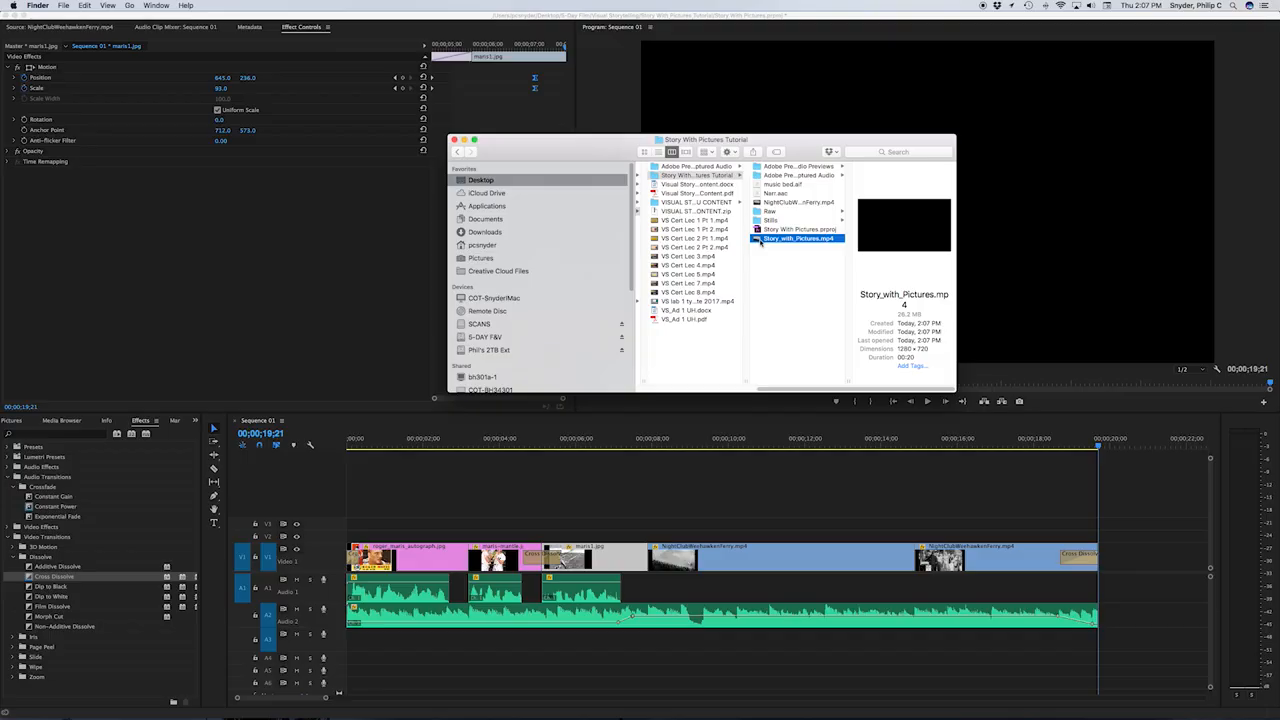
pyautogui.doubleClick(762, 241)
pyautogui.press('space')
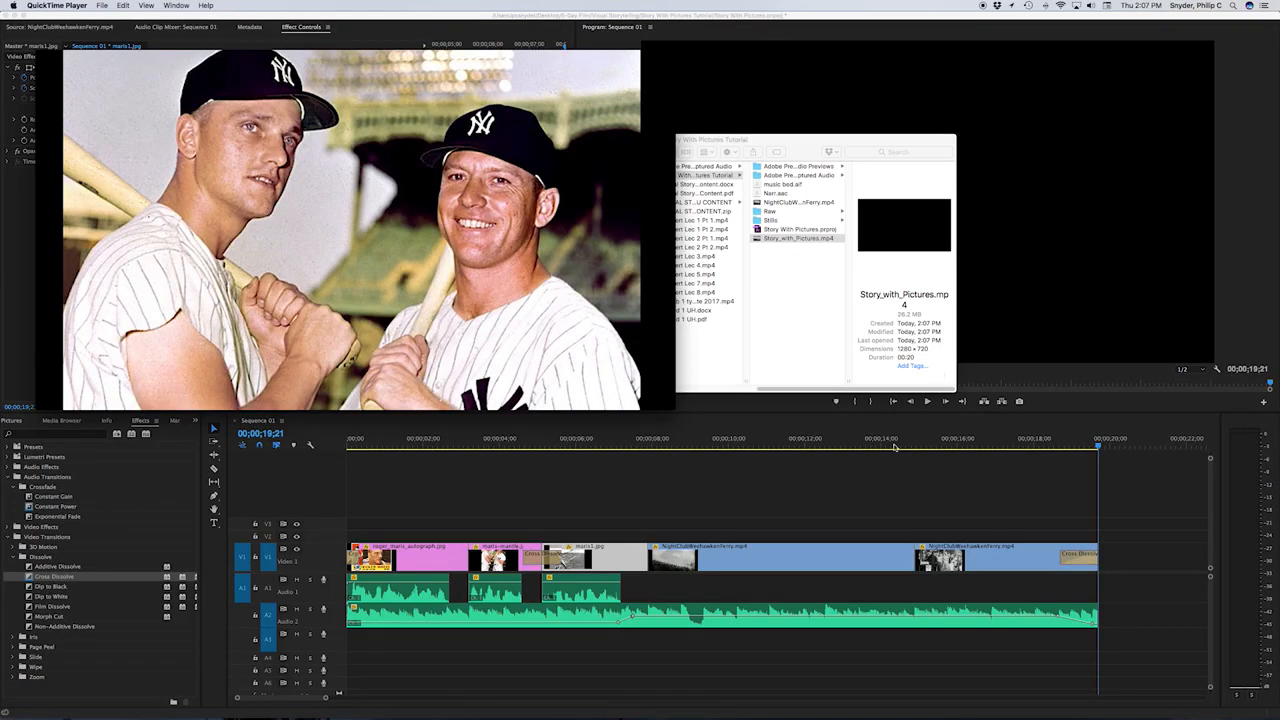
pyautogui.click(855, 440)
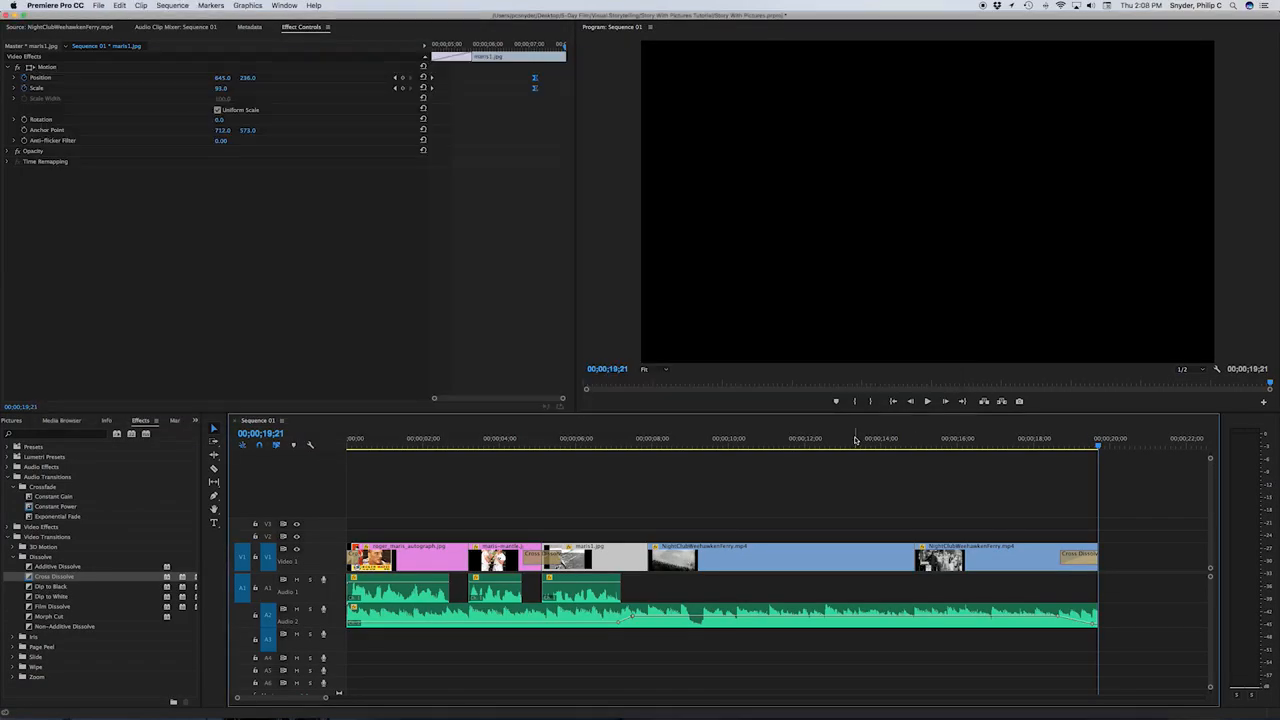